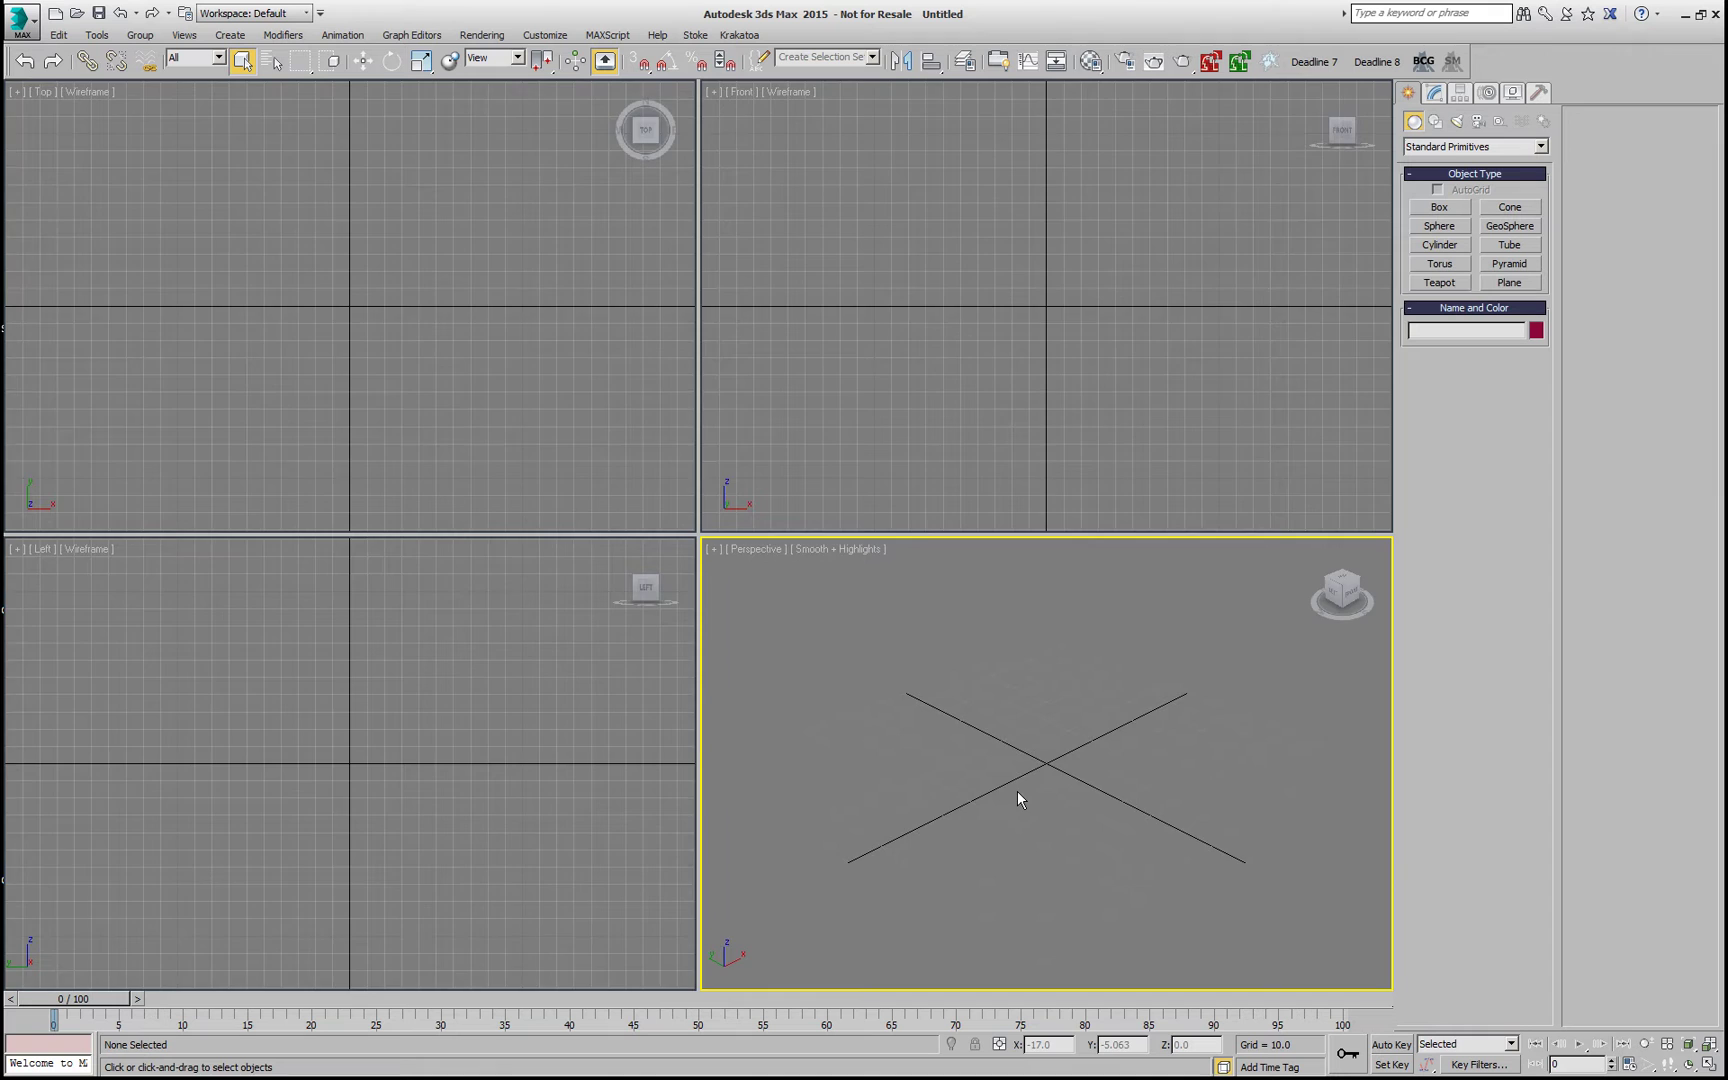
# - Maximize the Perspective viewport and open Particle View, moved to the left
pyautogui.hotkey('alt', 'w')
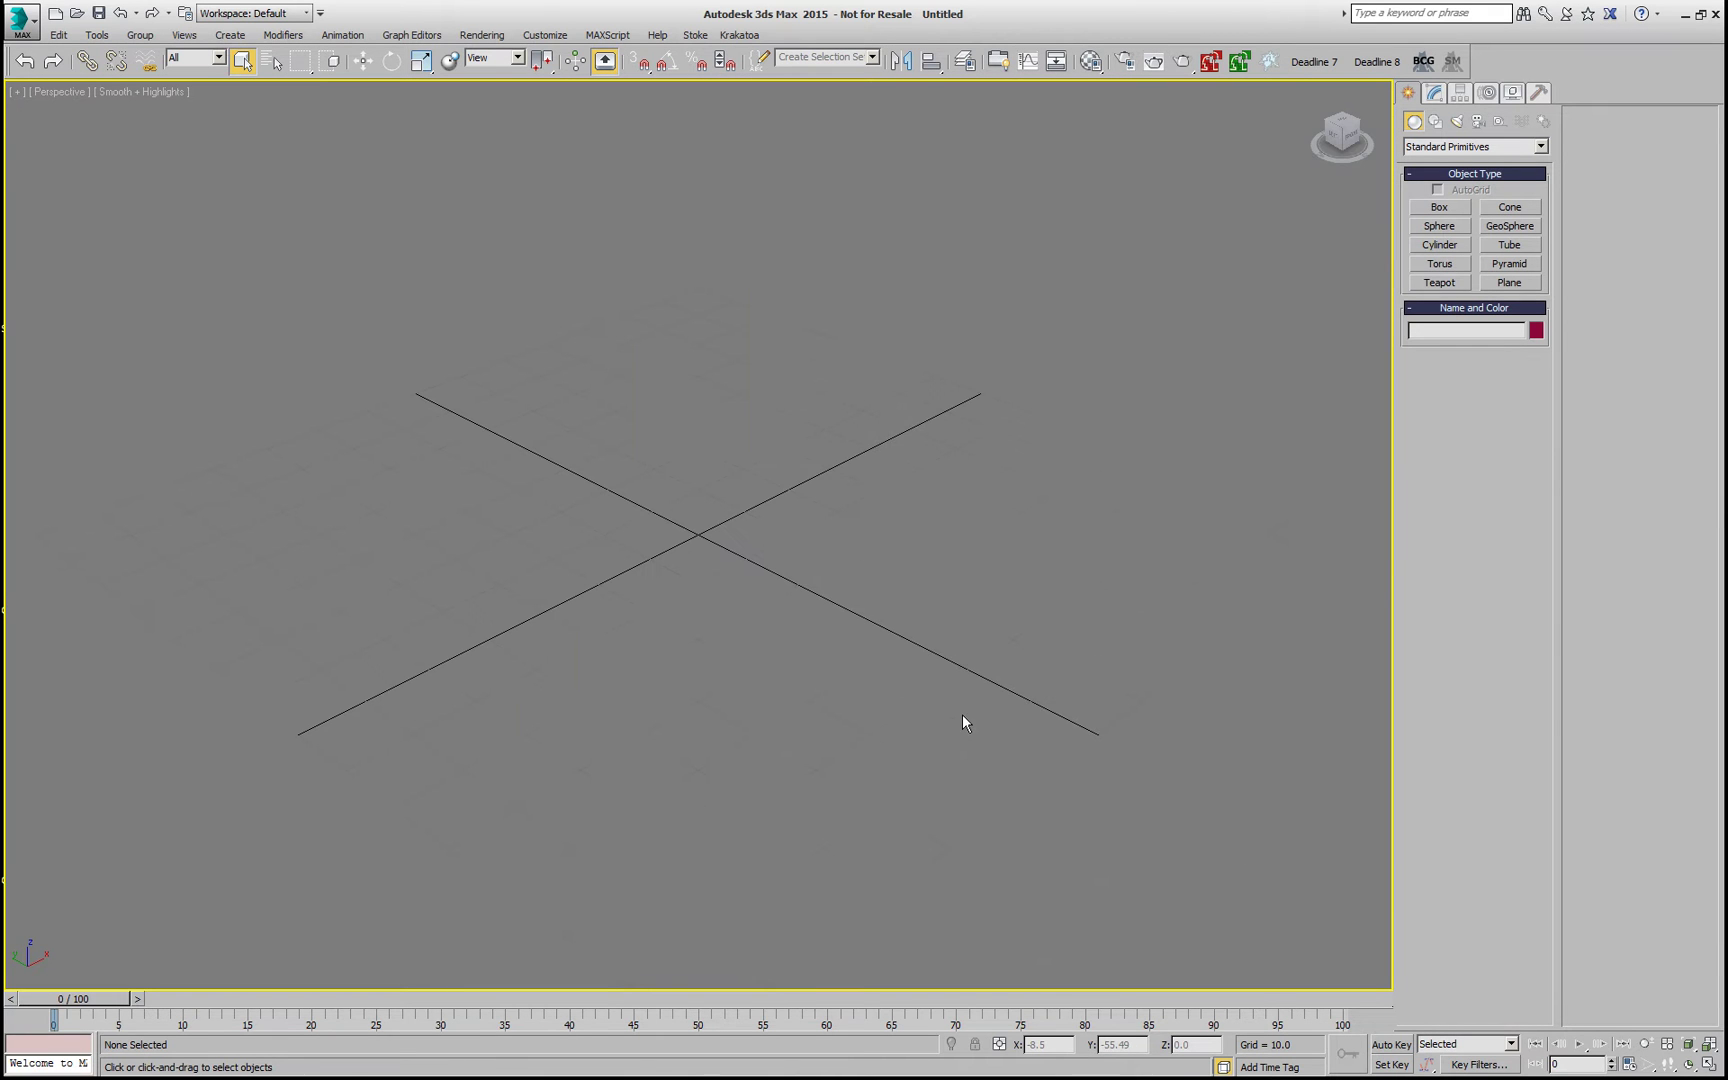
pyautogui.press('6')
pyautogui.moveTo(1176, 134); pyautogui.dragTo(618, 137)
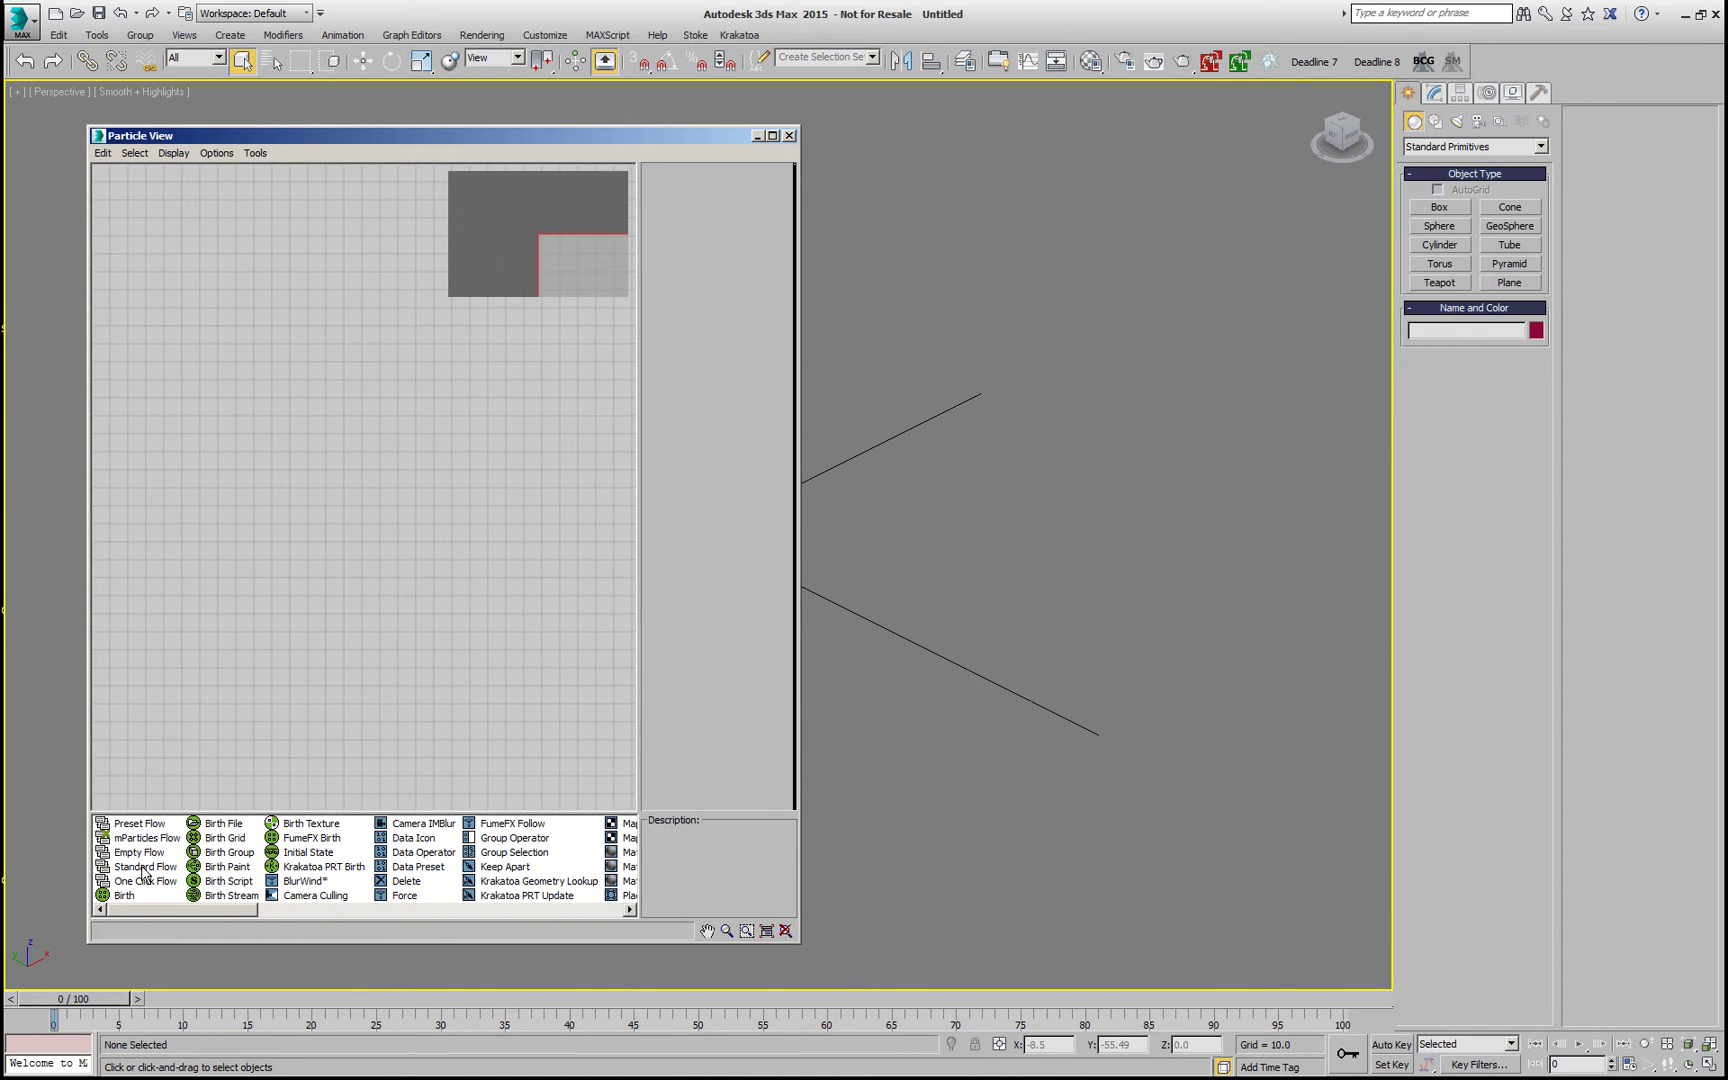
# - Add a Standard Flow with a Circle emitter icon and 100% viewport quantity
pyautogui.moveTo(143, 866); pyautogui.dragTo(200, 342)
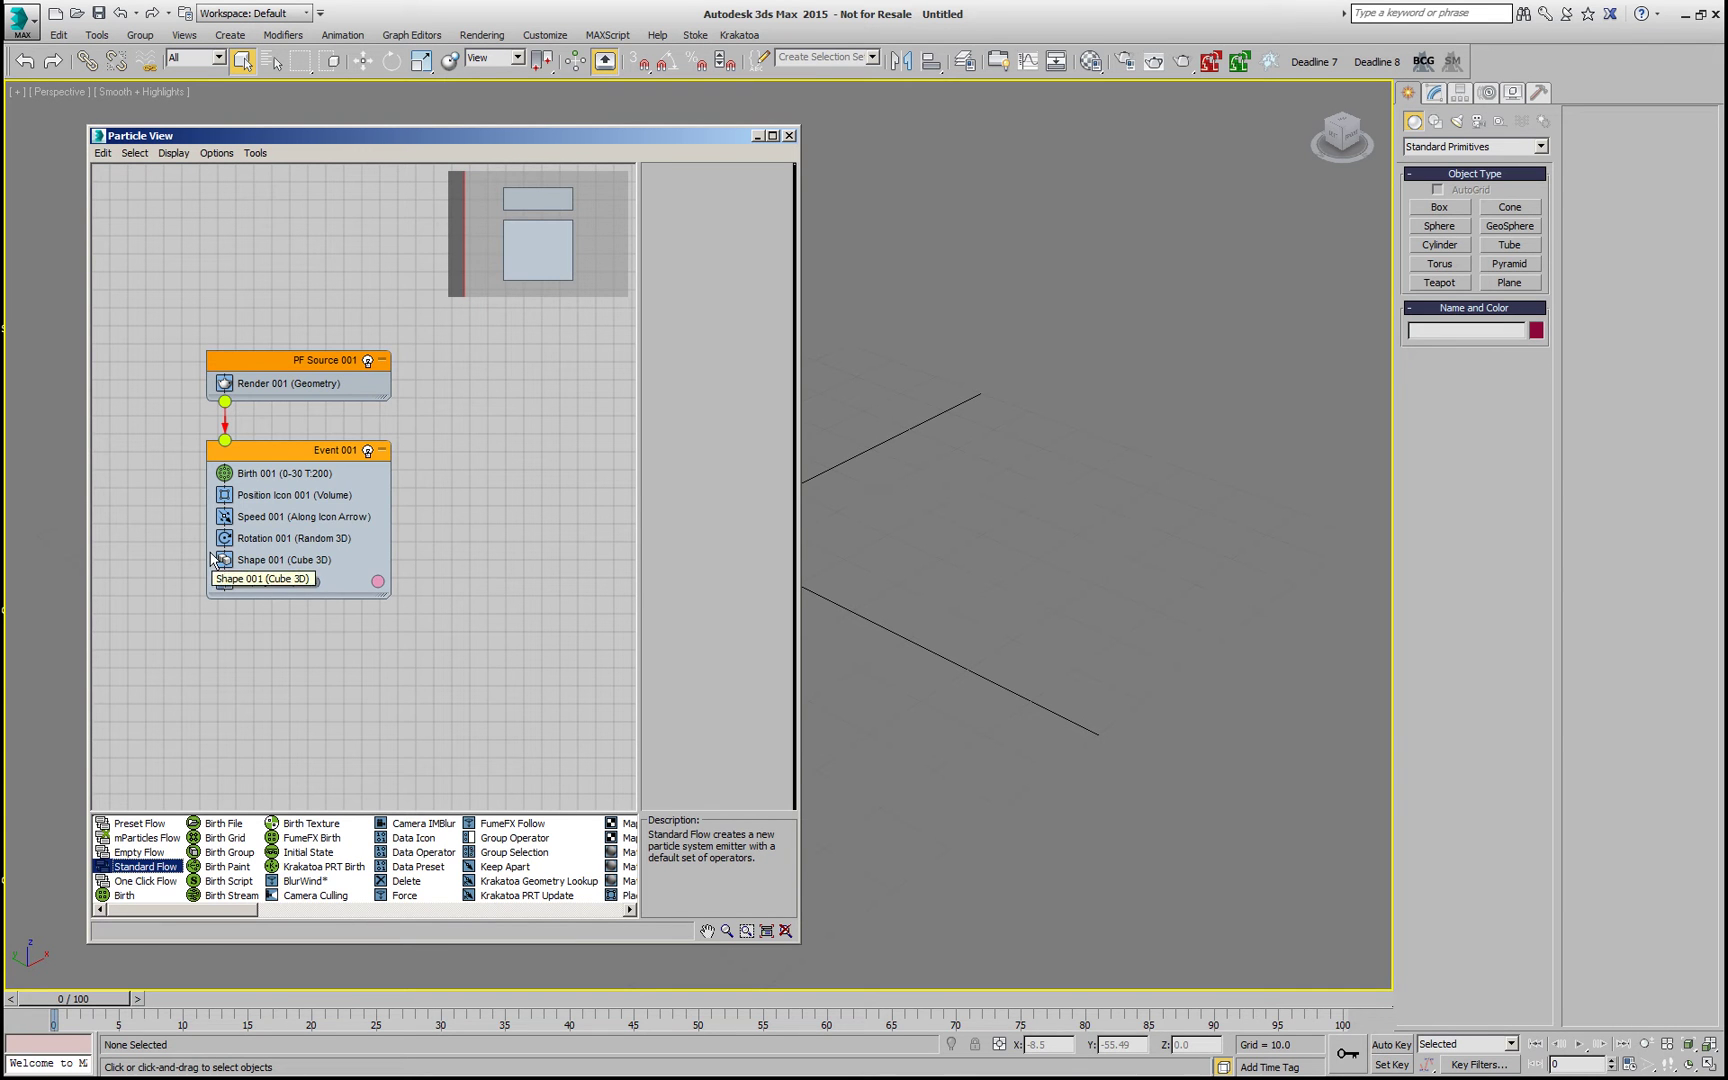
pyautogui.click(300, 360)
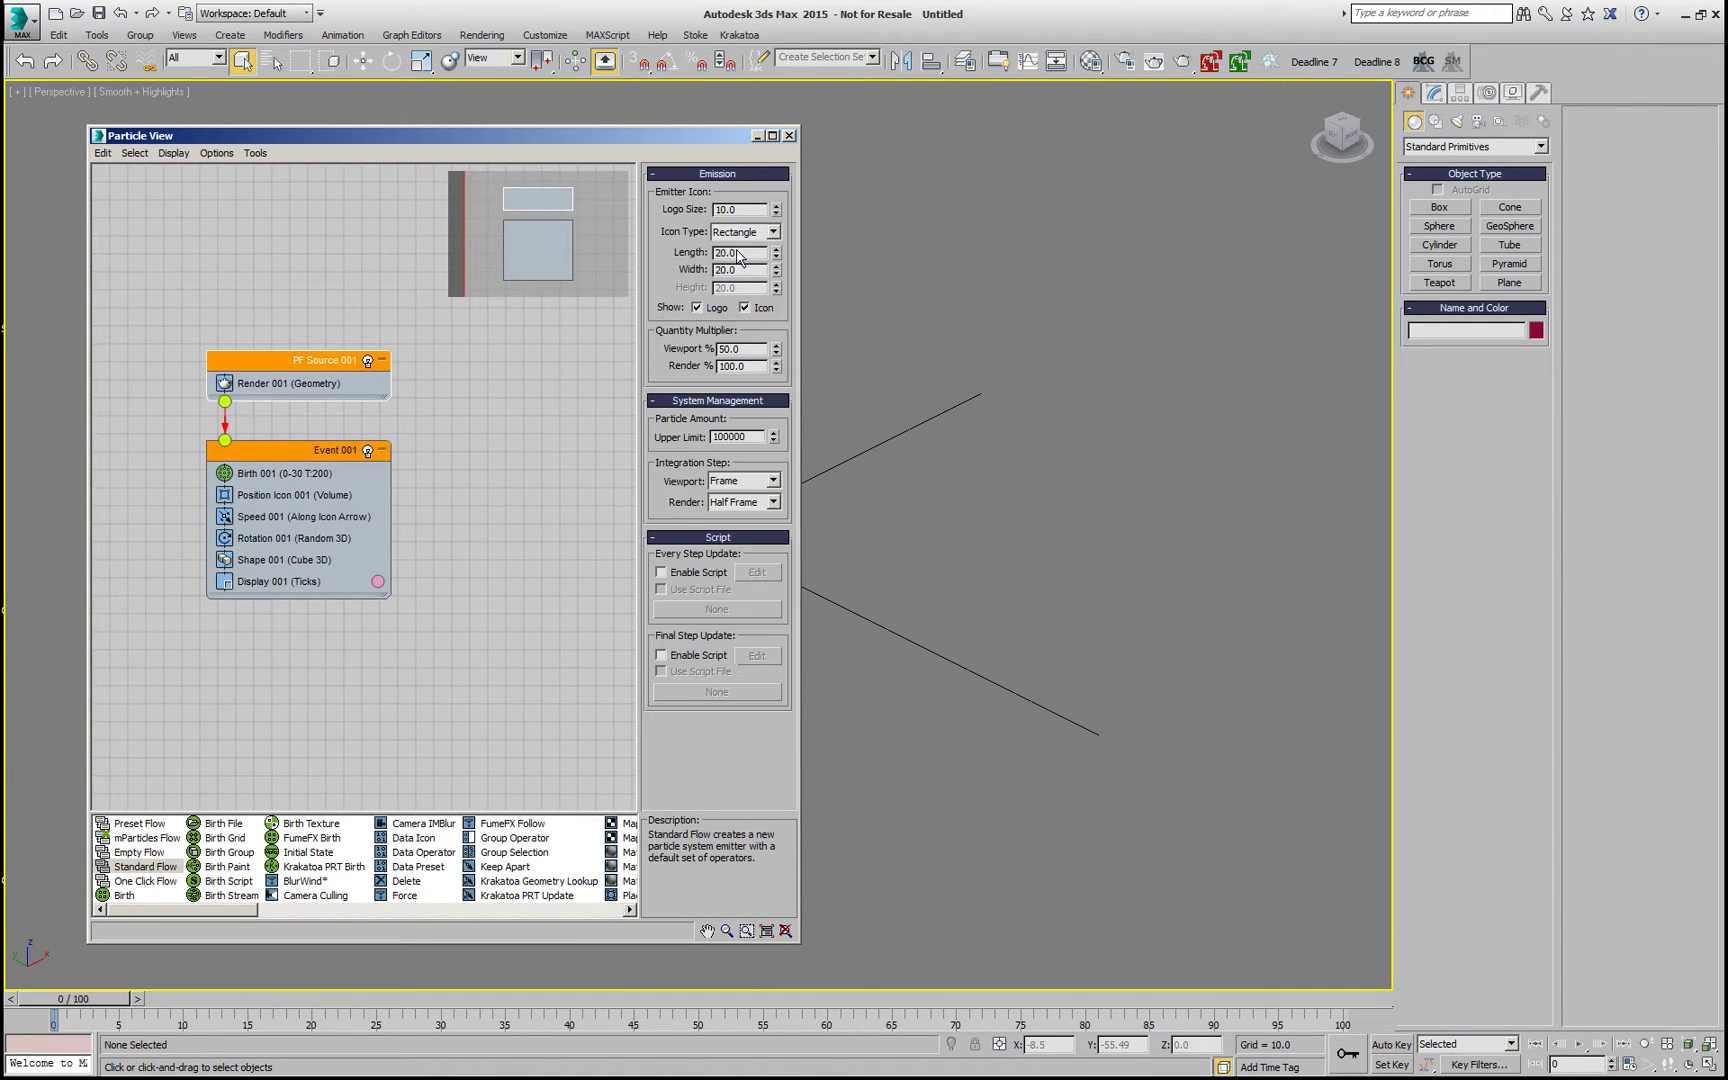
pyautogui.click(752, 234)
pyautogui.click(742, 276)
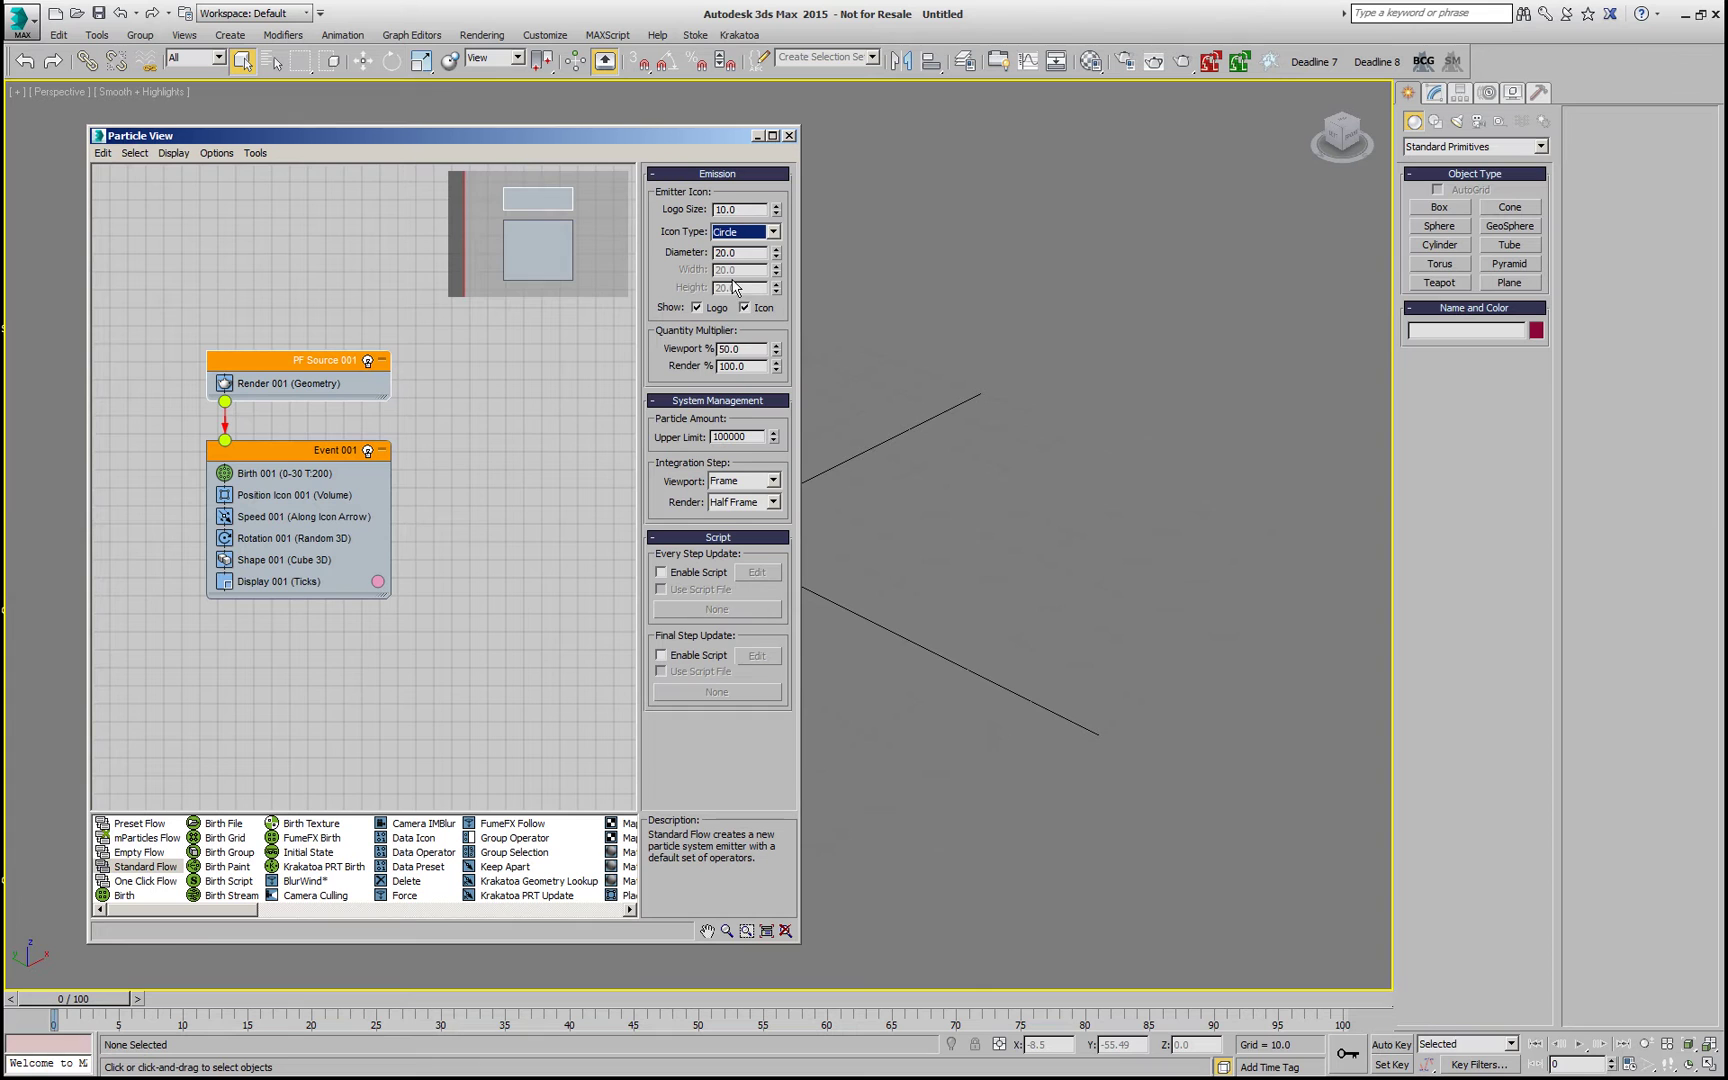
pyautogui.doubleClick(740, 349)
pyautogui.write('100')
pyautogui.press('Return')
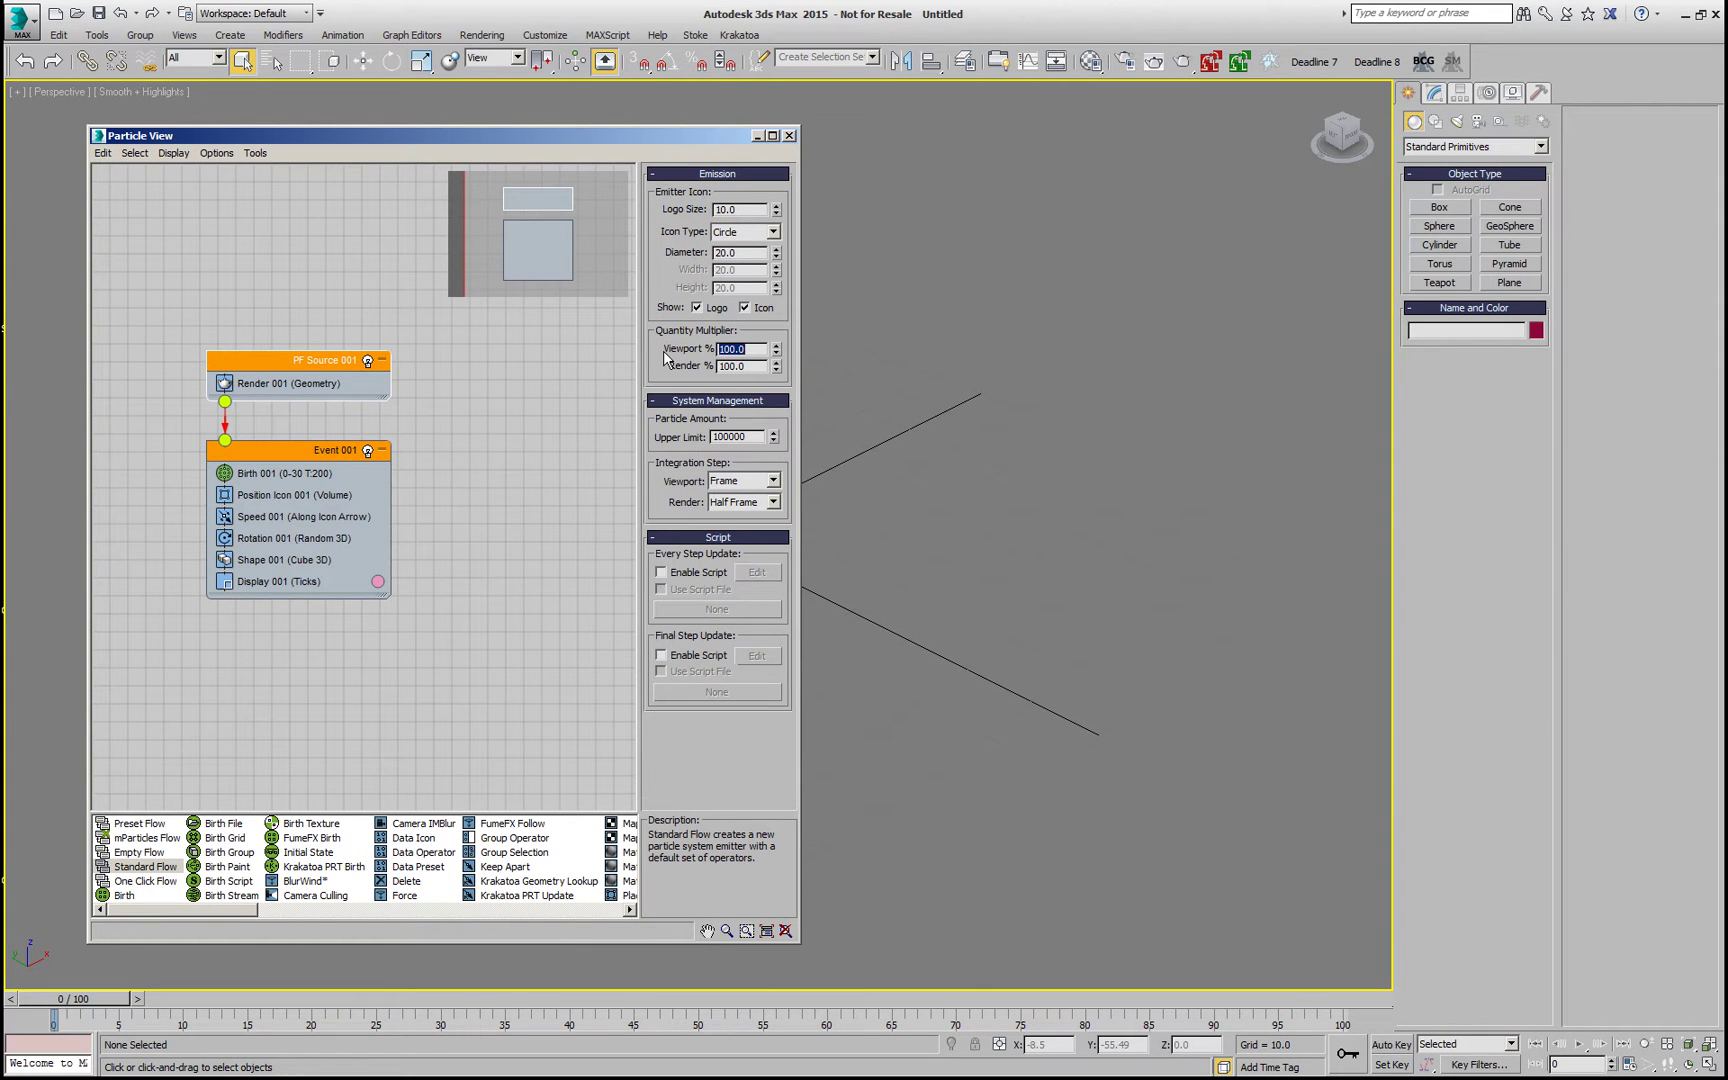
# - Set Birth amount to 20000 and Speed variation to 100 with reversed direction
pyautogui.click(292, 474)
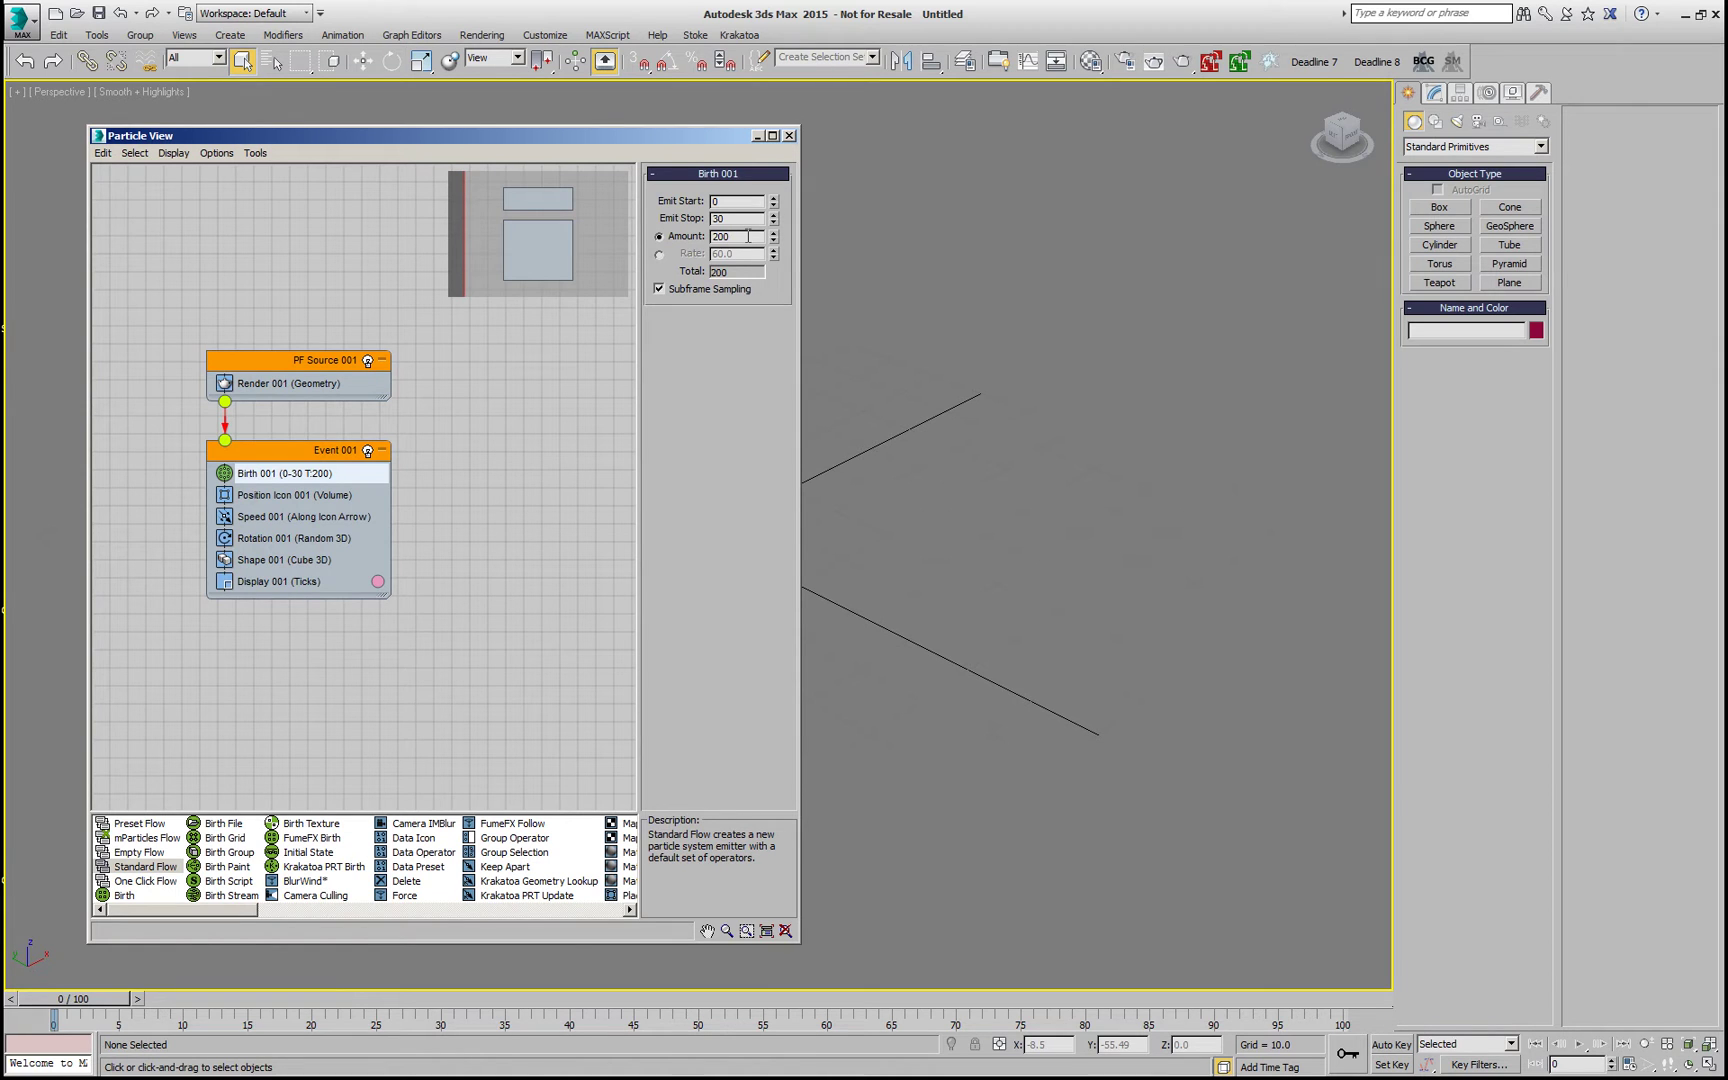
pyautogui.write('0')
pyautogui.press('Return')
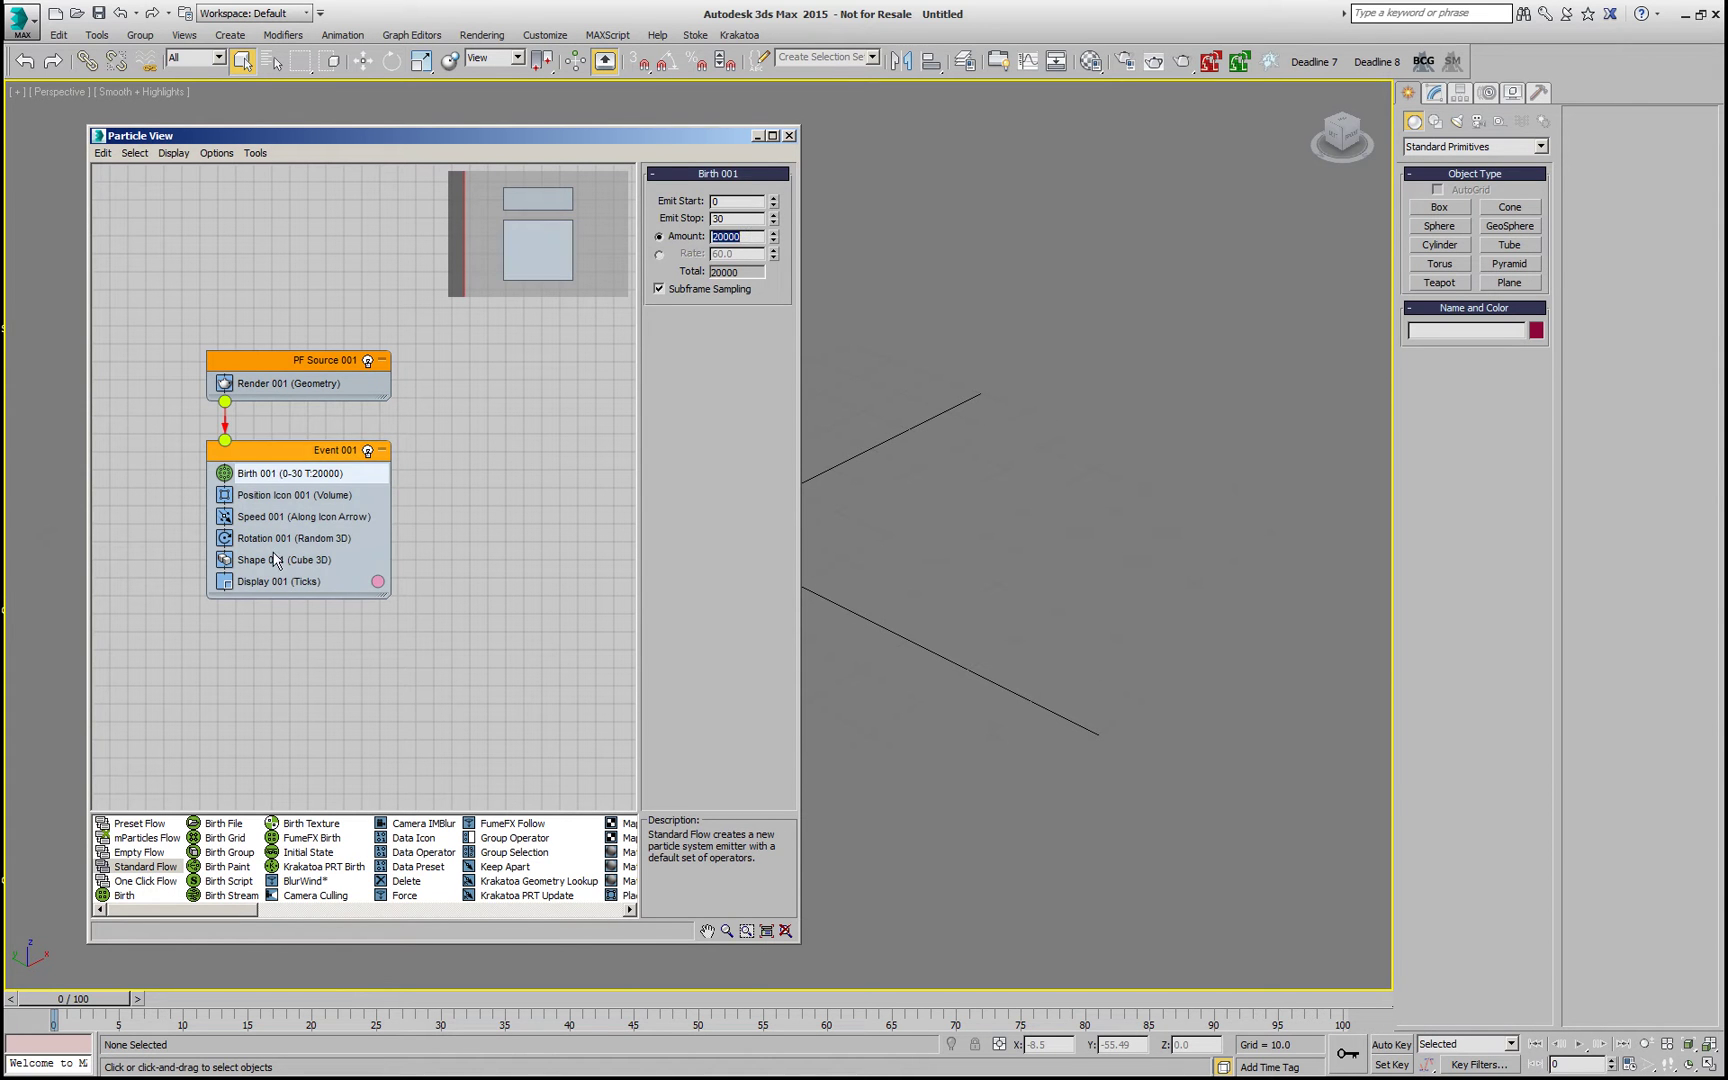
pyautogui.click(268, 517)
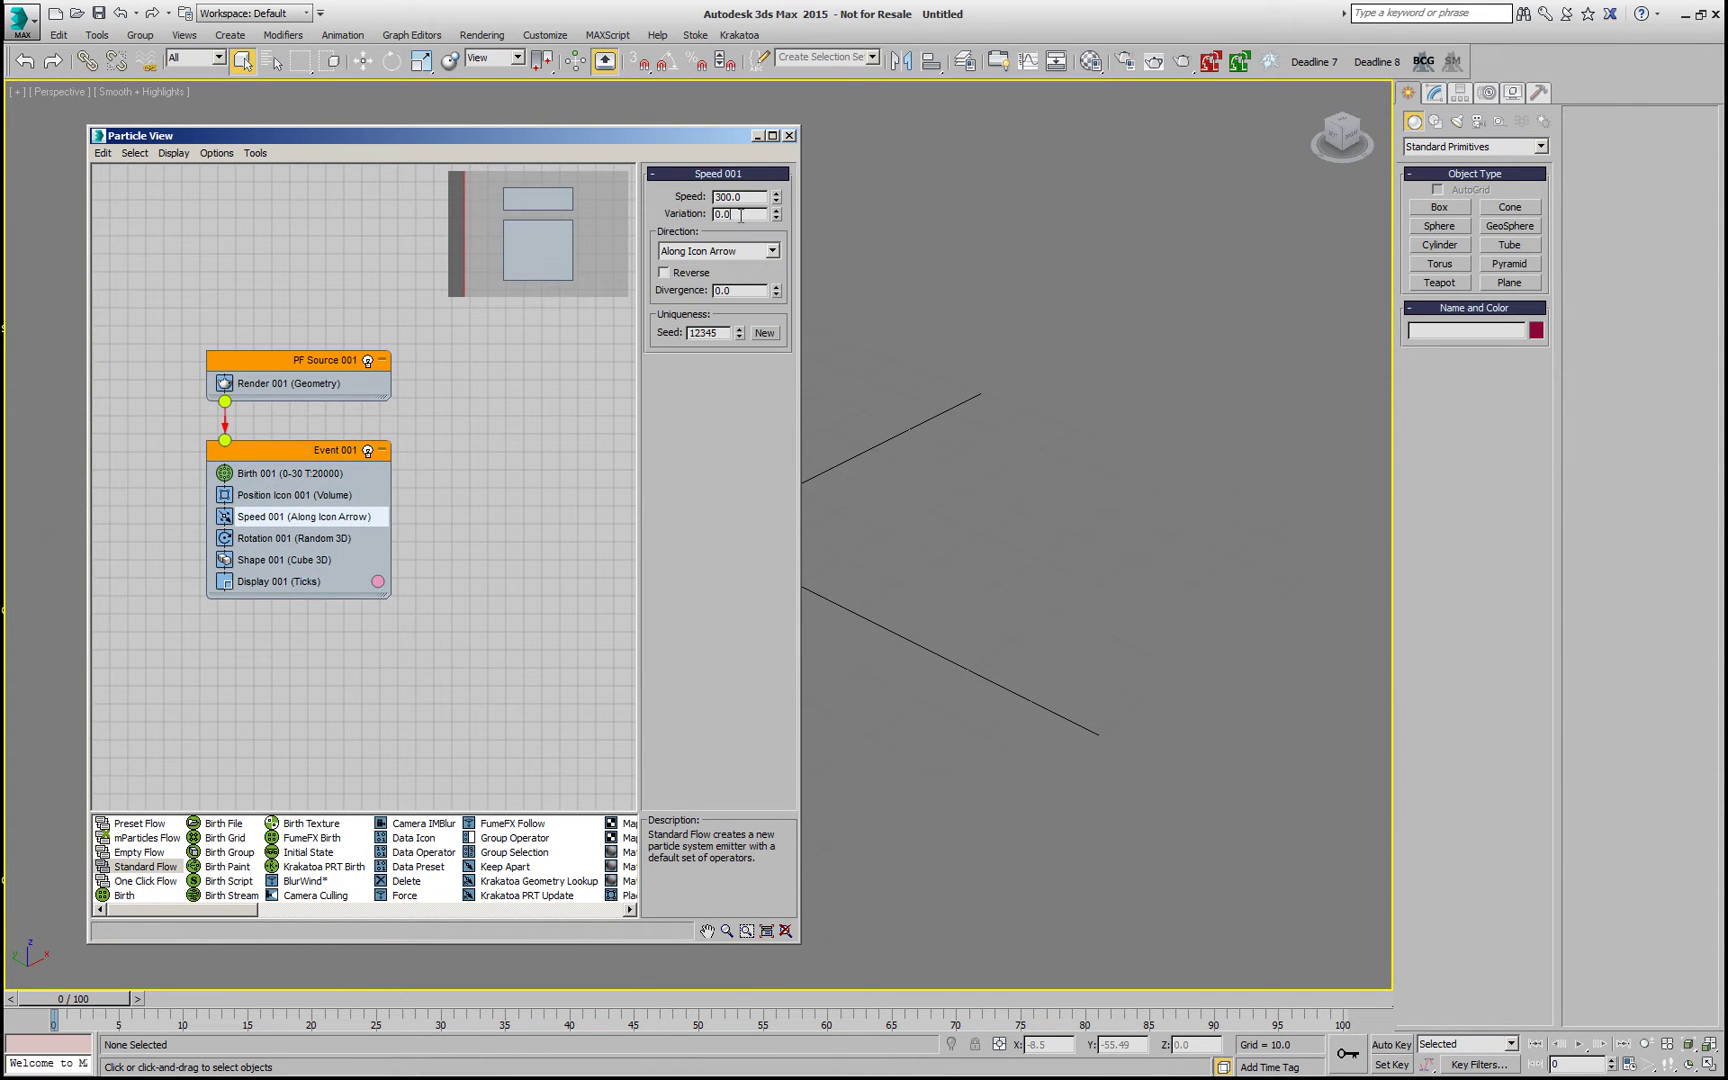
pyautogui.click(741, 214)
pyautogui.write('100')
pyautogui.press('Return')
pyautogui.click(680, 270)
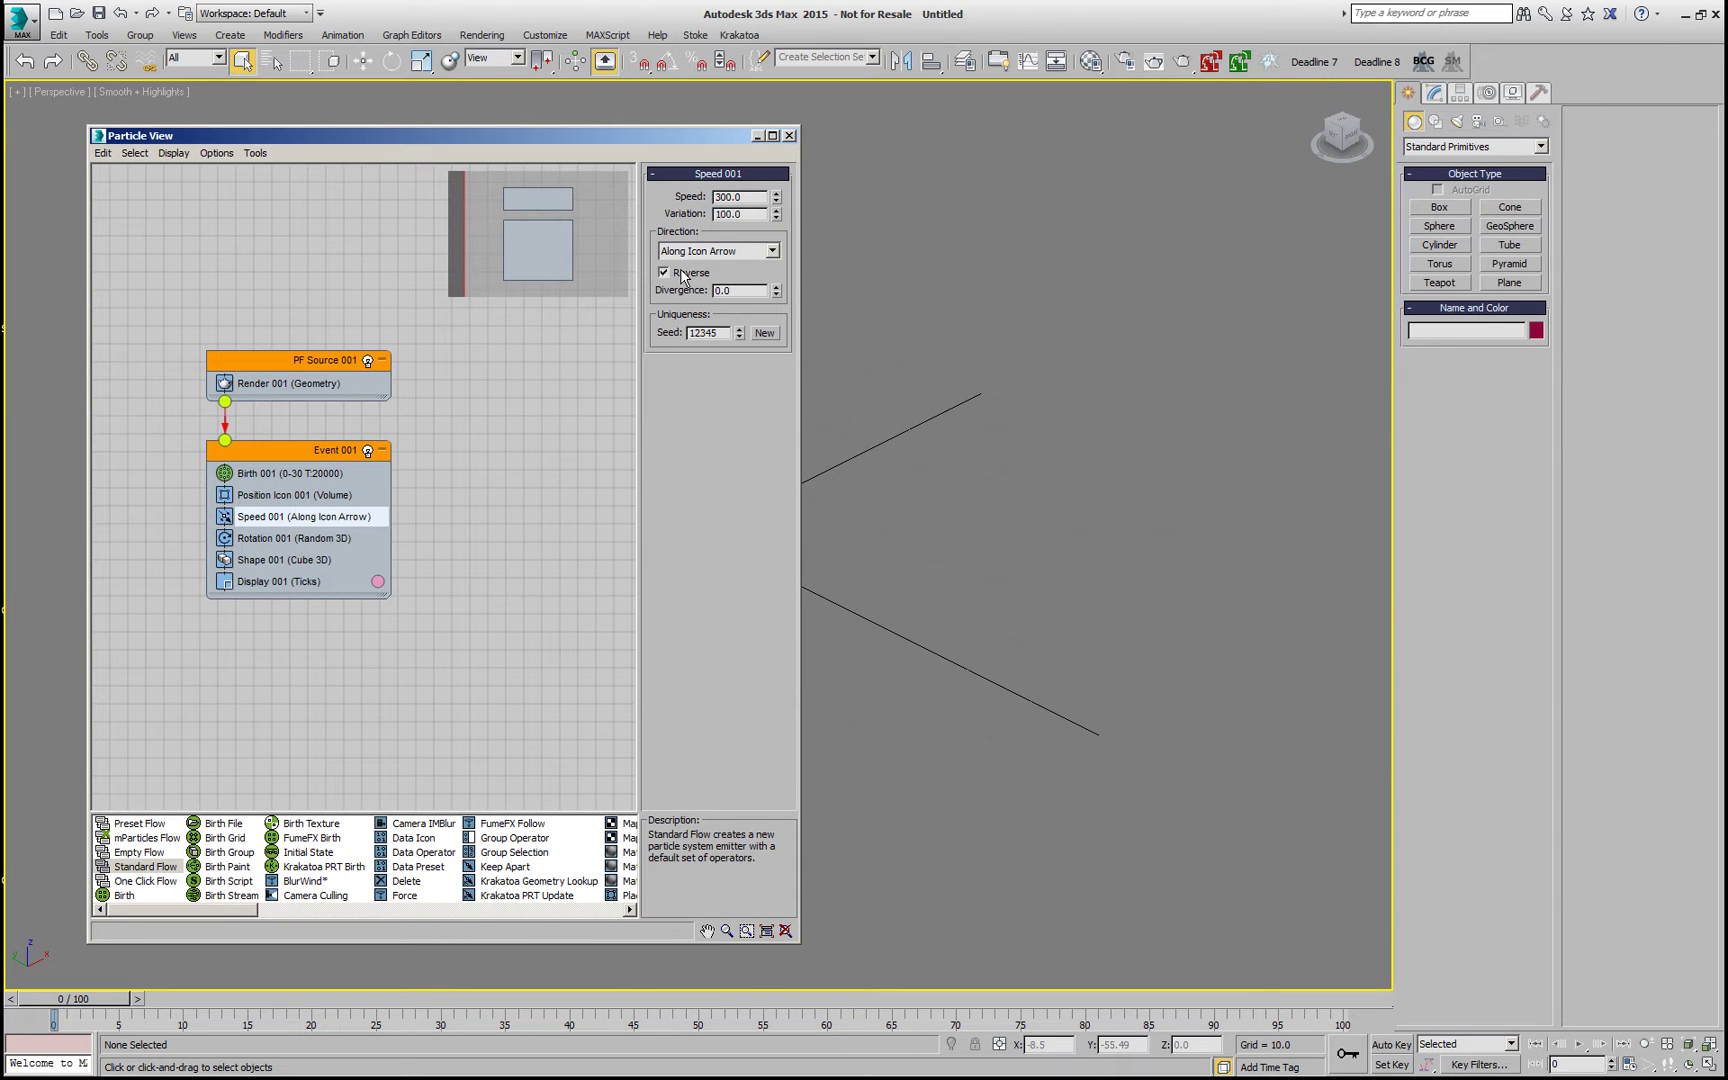
# - Display the particles as Circles and move Particle View to the right
pyautogui.click(291, 585)
pyautogui.click(743, 199)
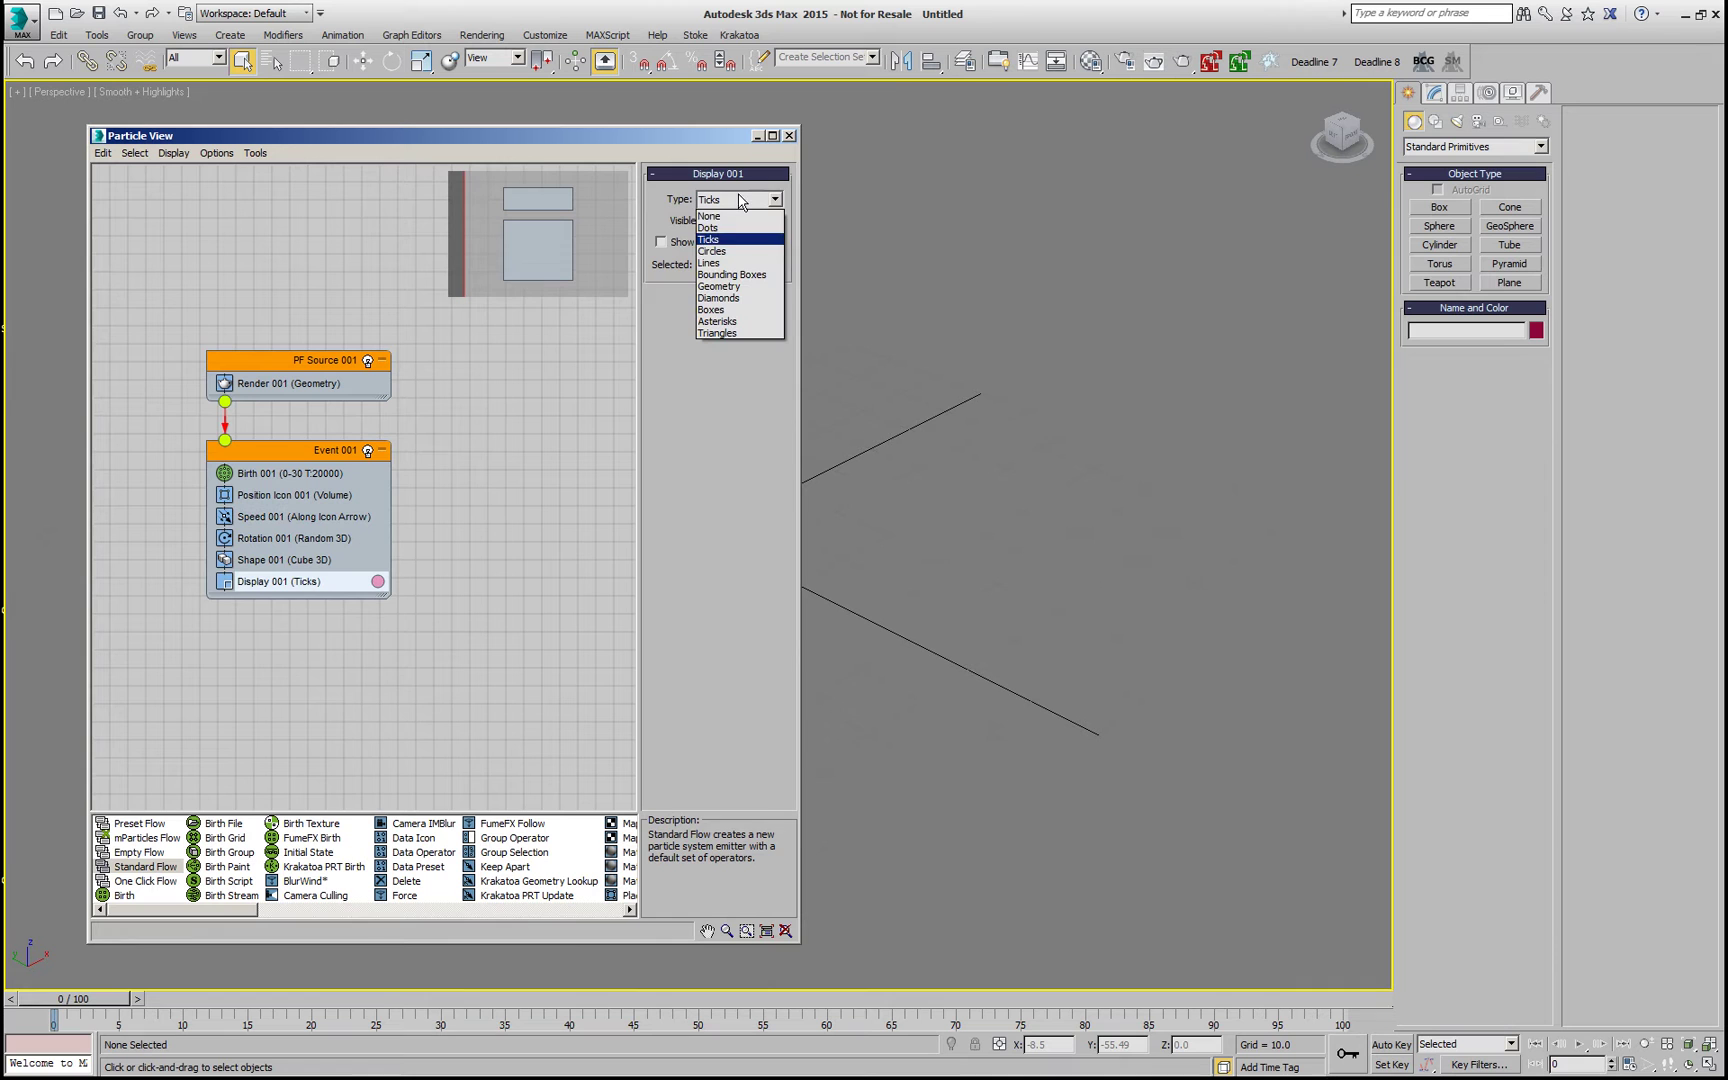
pyautogui.click(735, 246)
pyautogui.moveTo(688, 136); pyautogui.dragTo(1447, 171)
# - Pan the view to the emitter, go to frame 14, and select the emitter
pyautogui.moveTo(512, 660); pyautogui.dragTo(40, 990, button='middle')
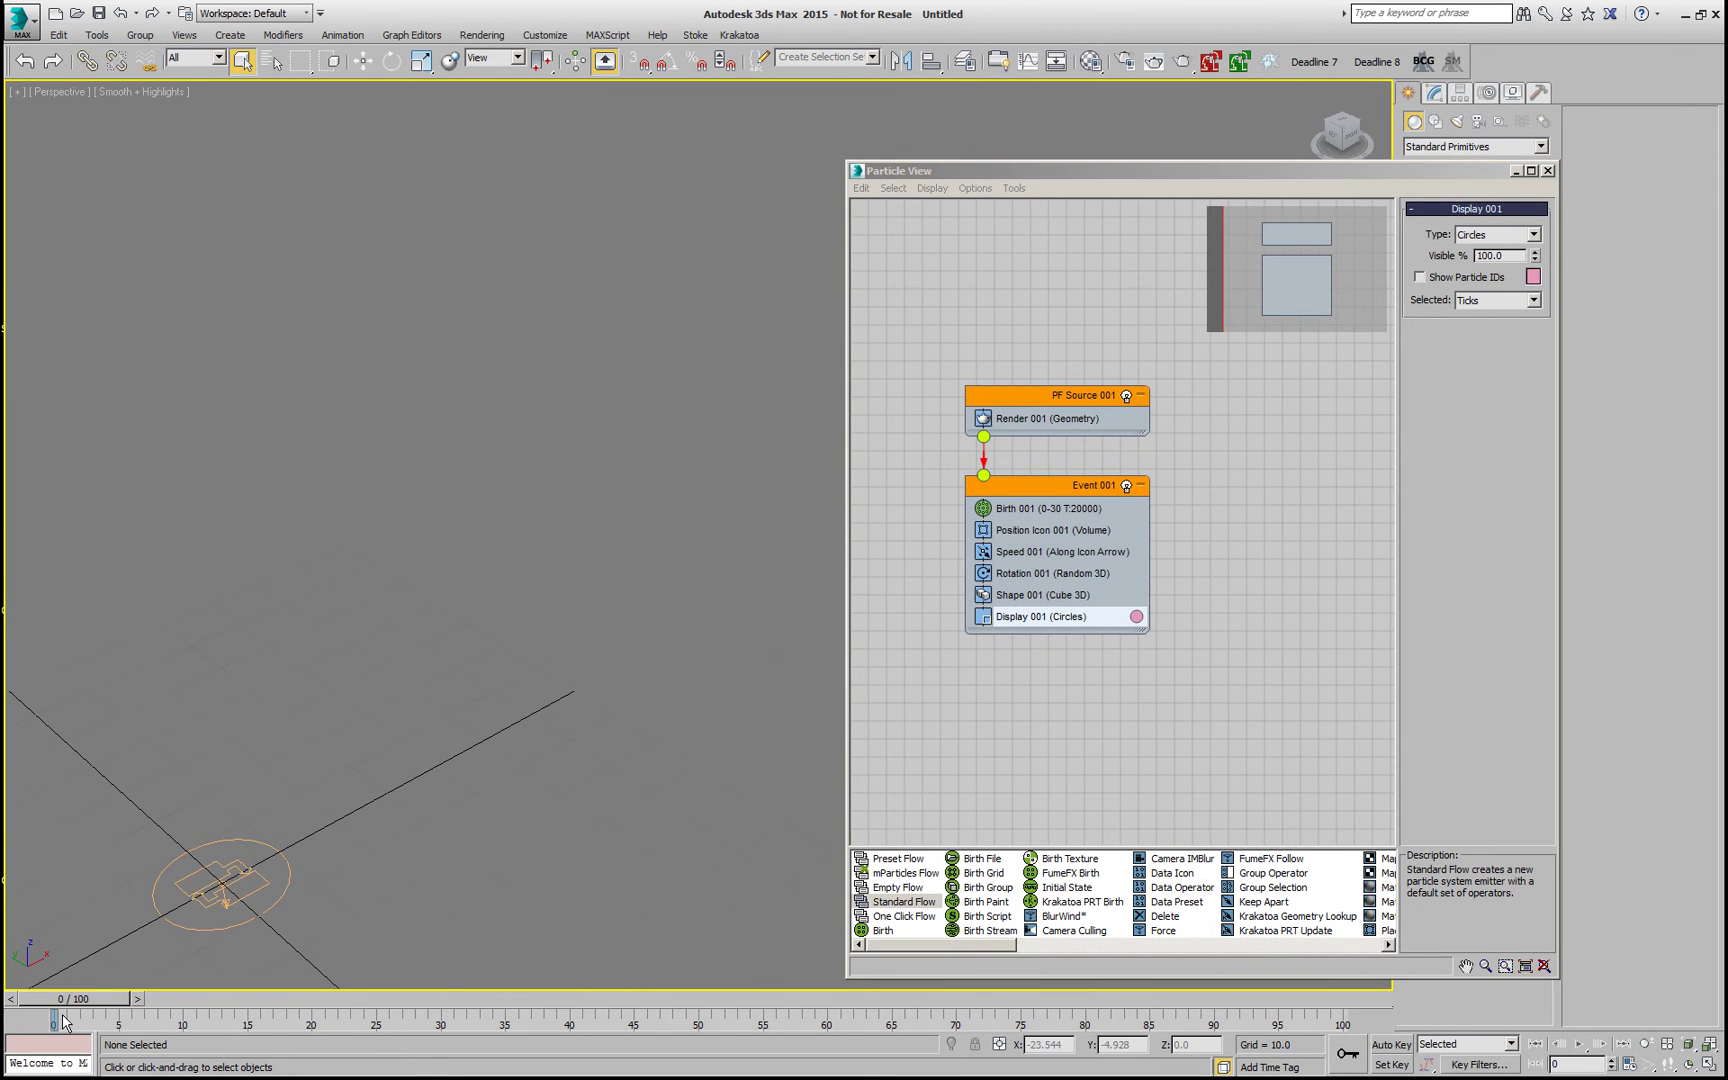
pyautogui.moveTo(70, 1000)
pyautogui.mouseDown()
pyautogui.moveTo(730, 1005)
pyautogui.moveTo(55, 1020)
pyautogui.mouseUp()
pyautogui.moveTo(501, 695); pyautogui.dragTo(620, 528, button='middle')
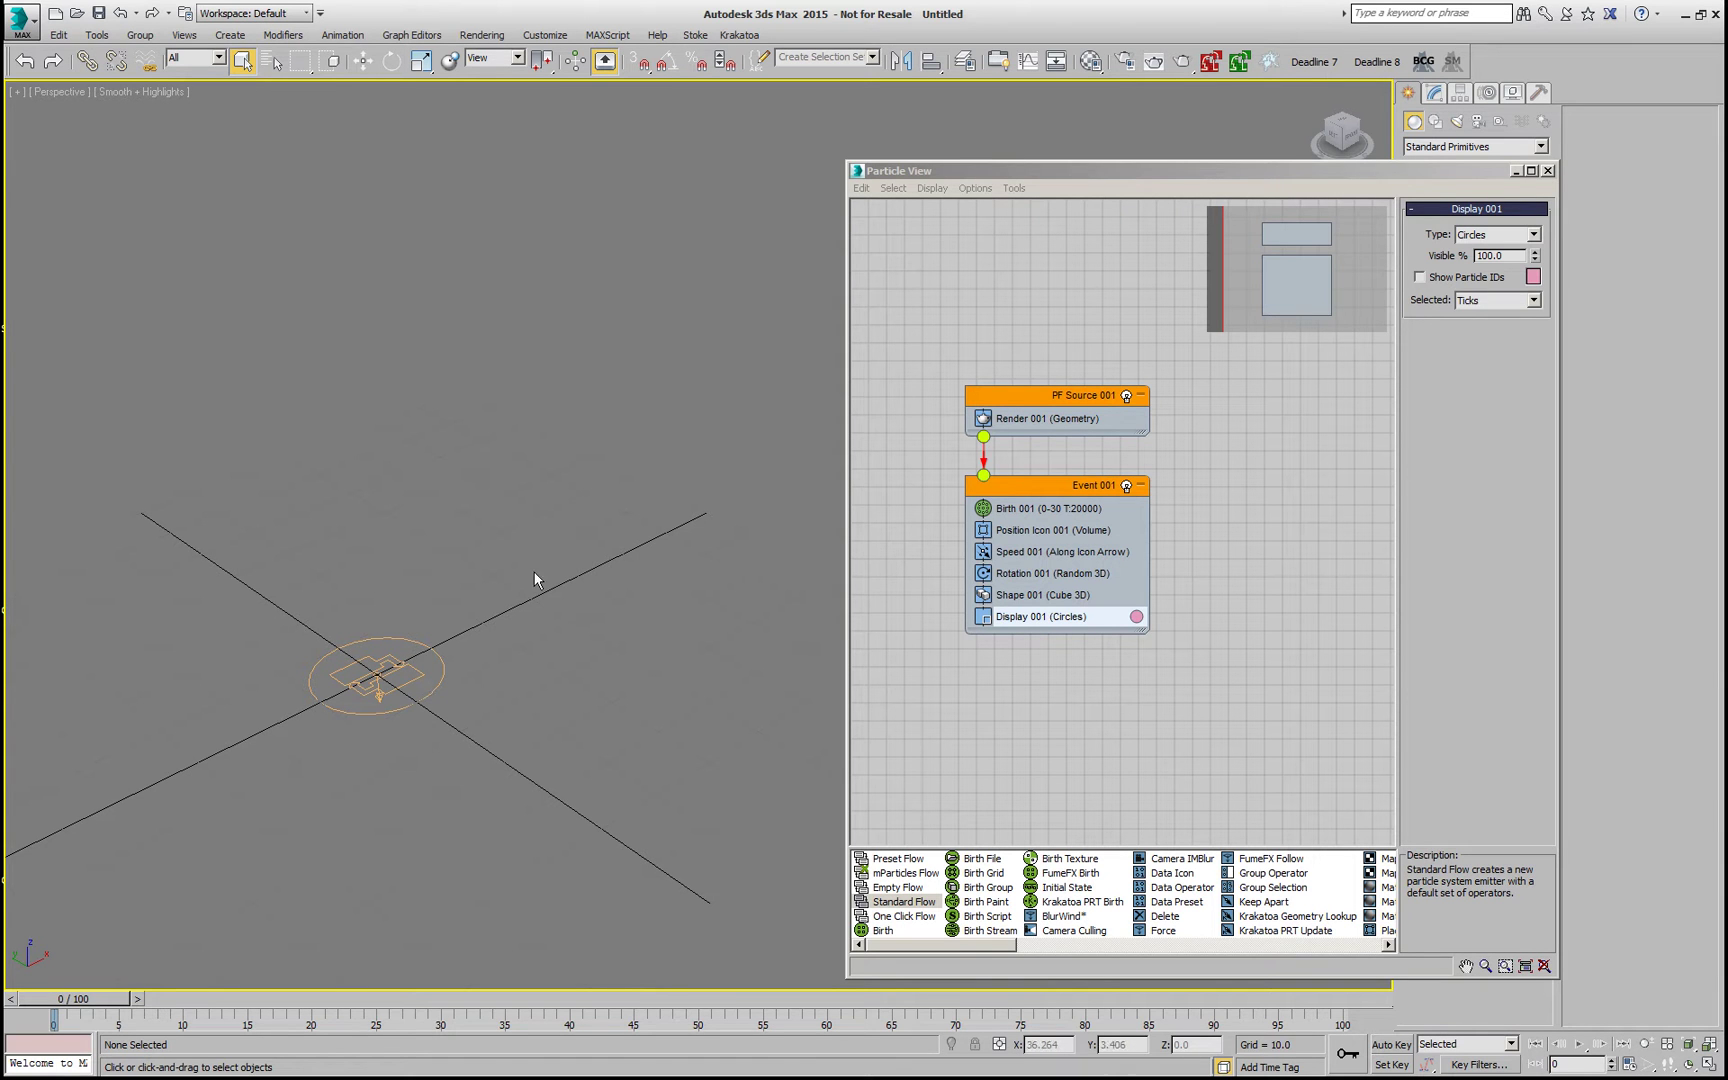
pyautogui.moveTo(458, 702); pyautogui.dragTo(405, 745, button='middle')
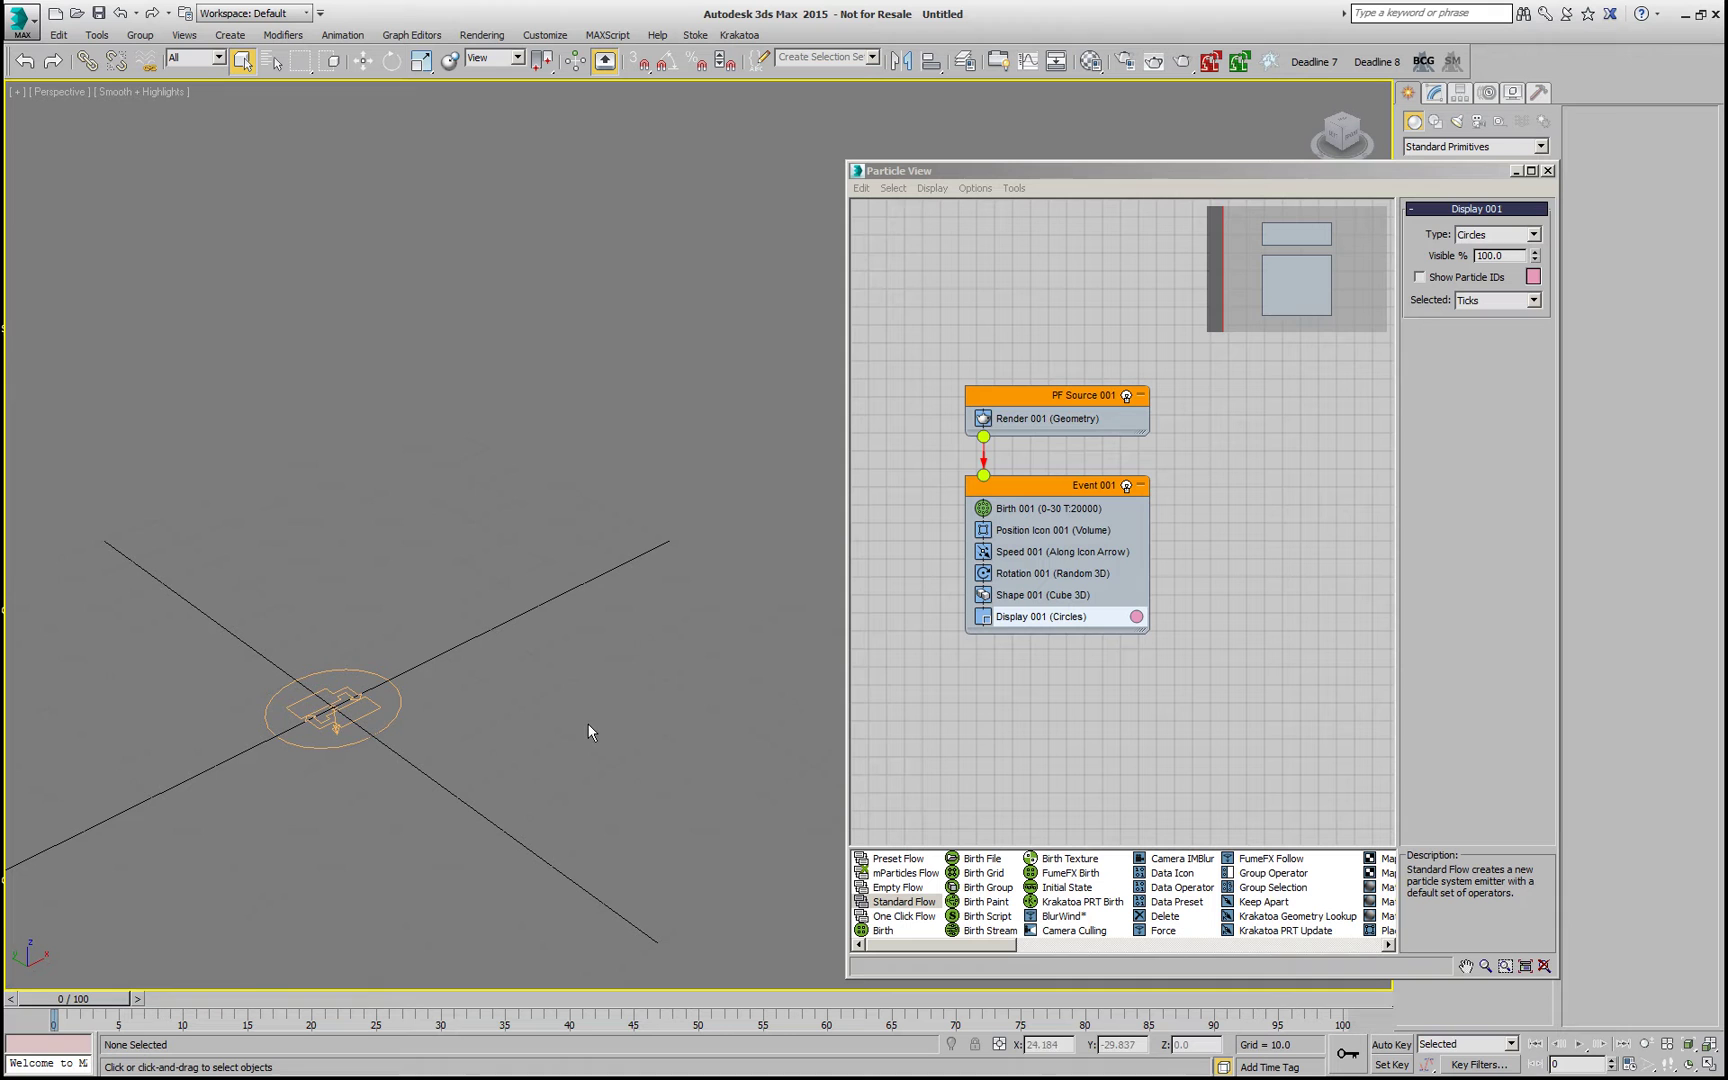
pyautogui.moveTo(113, 1000); pyautogui.dragTo(275, 1000)
pyautogui.click(368, 738)
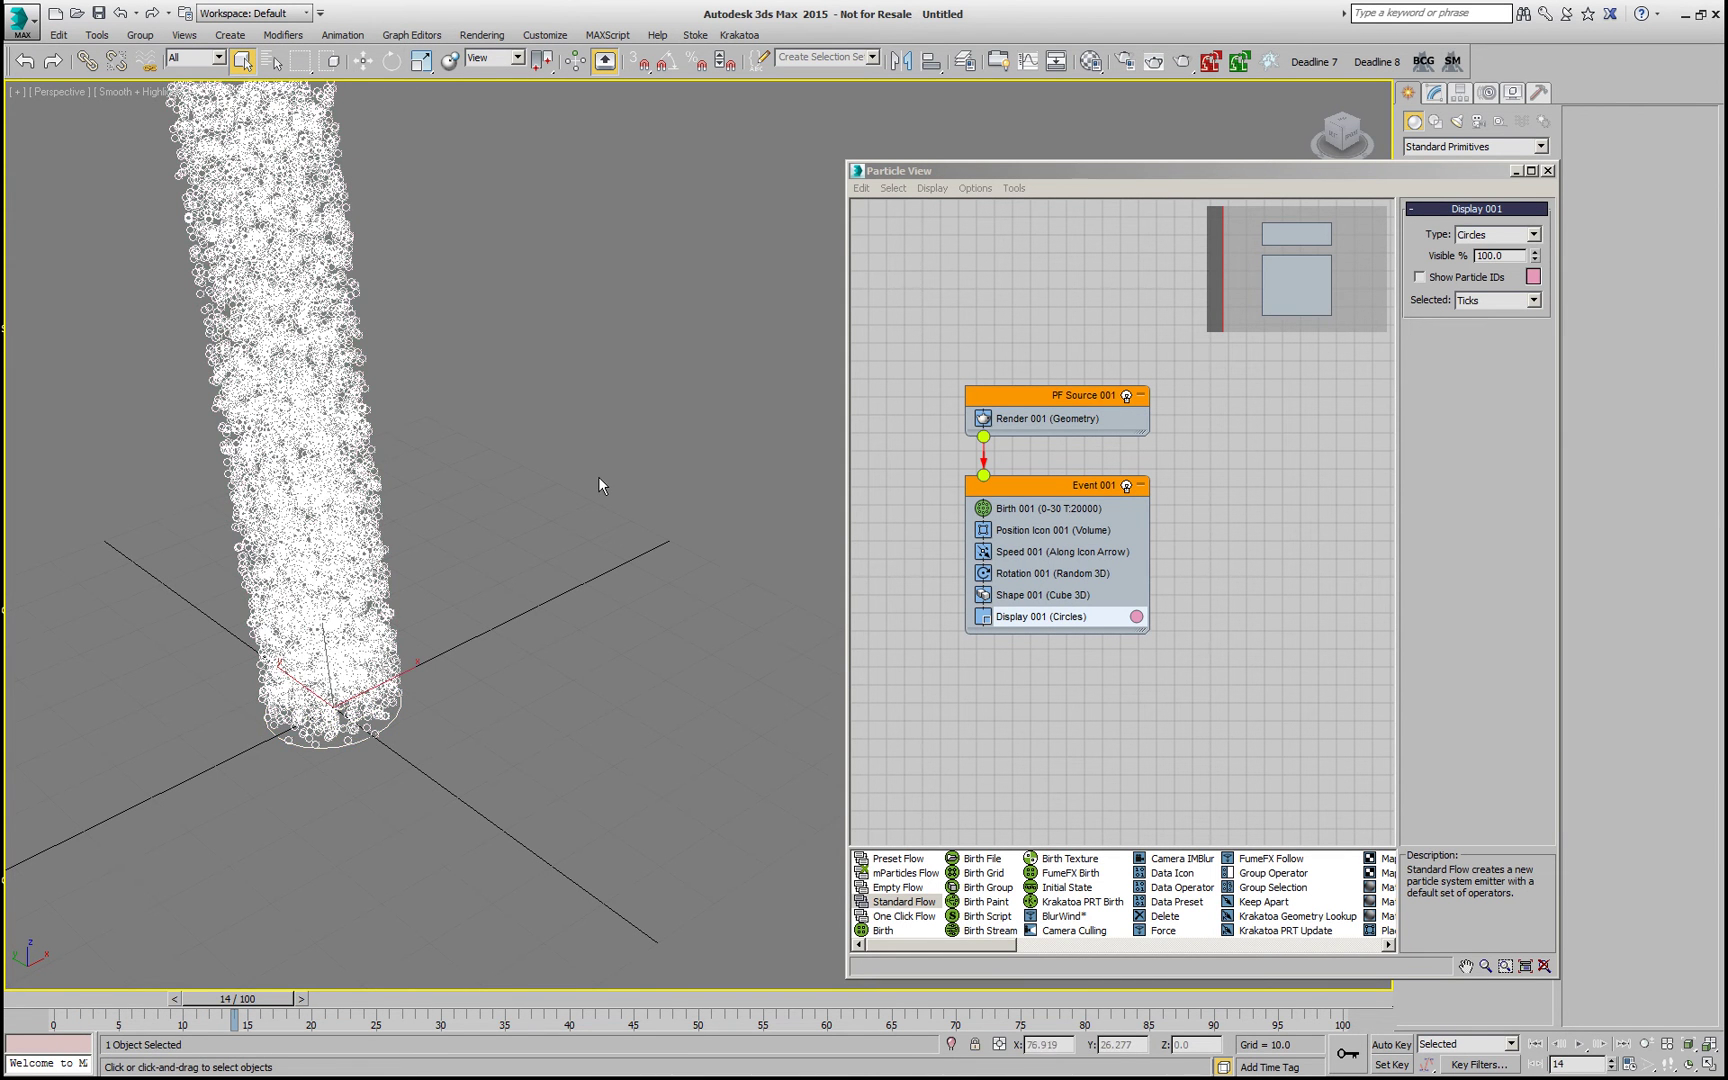
# - Create a Krakatoa PRT Source from the particle flow and close Particle View
pyautogui.keyDown('alt'); pyautogui.moveTo(587, 606); pyautogui.dragTo(728, 100, button='middle'); pyautogui.keyUp('alt')
pyautogui.click(739, 34)
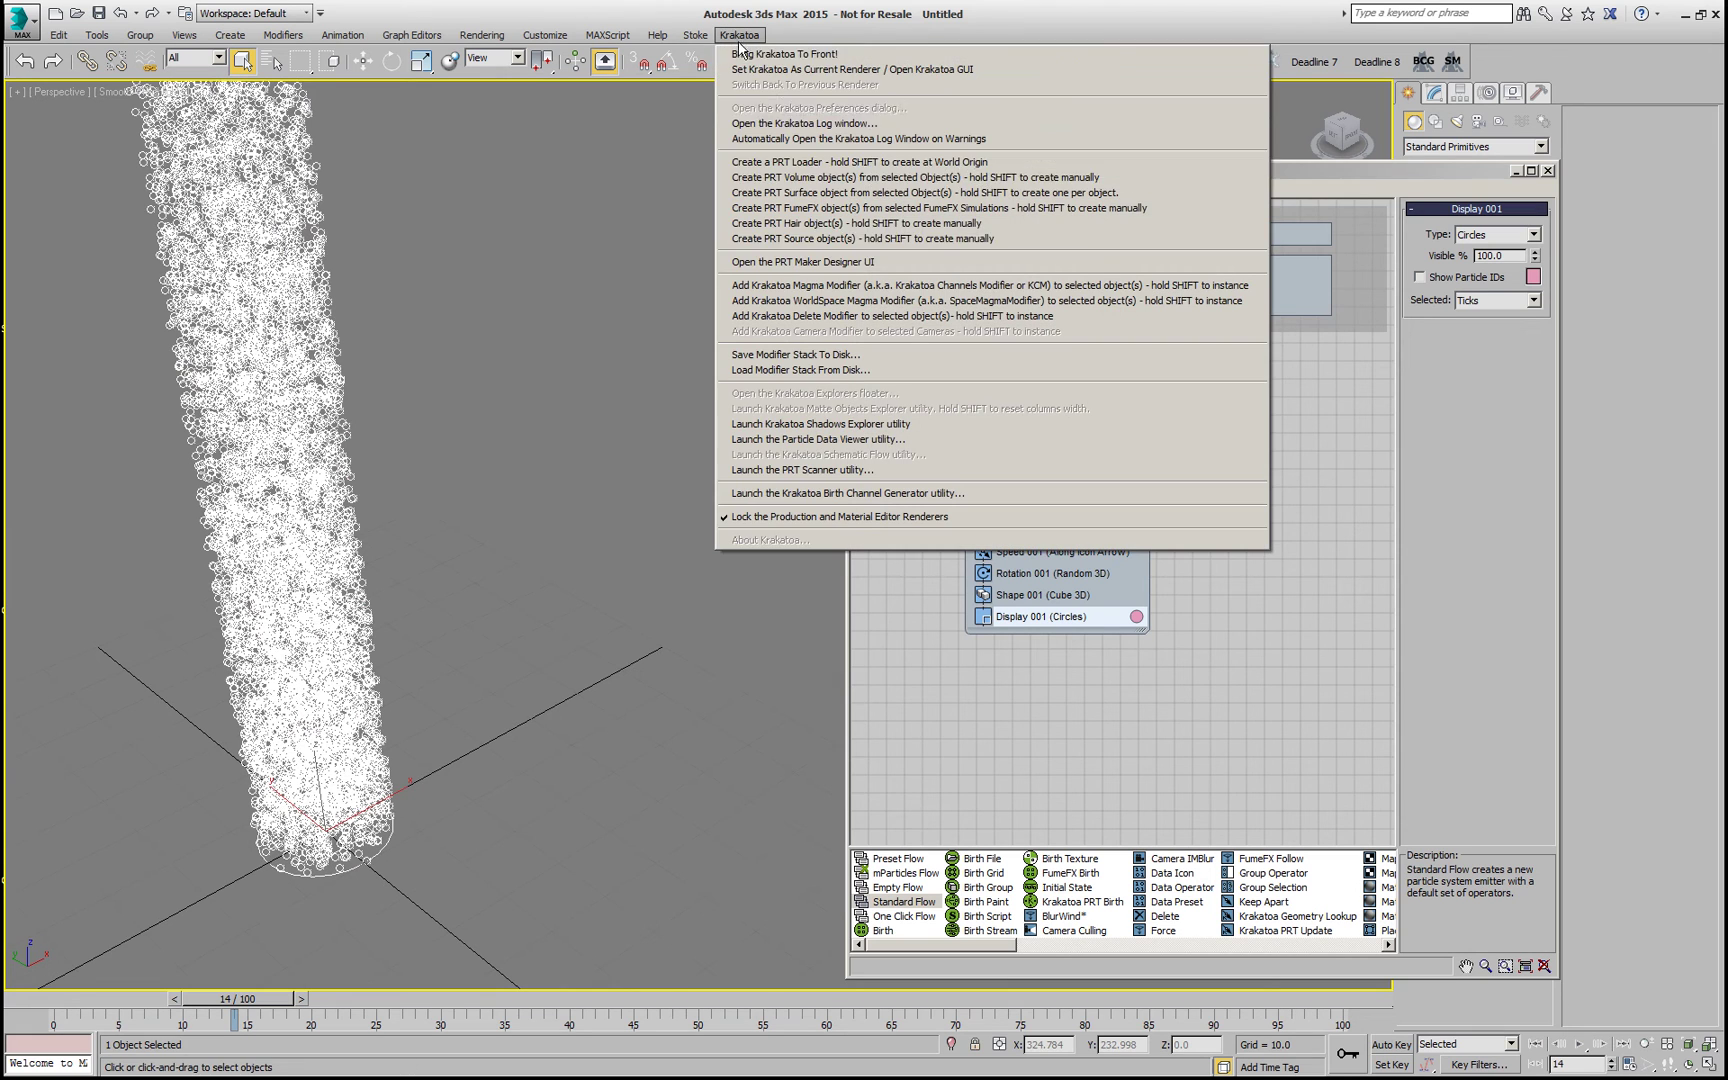
pyautogui.click(821, 240)
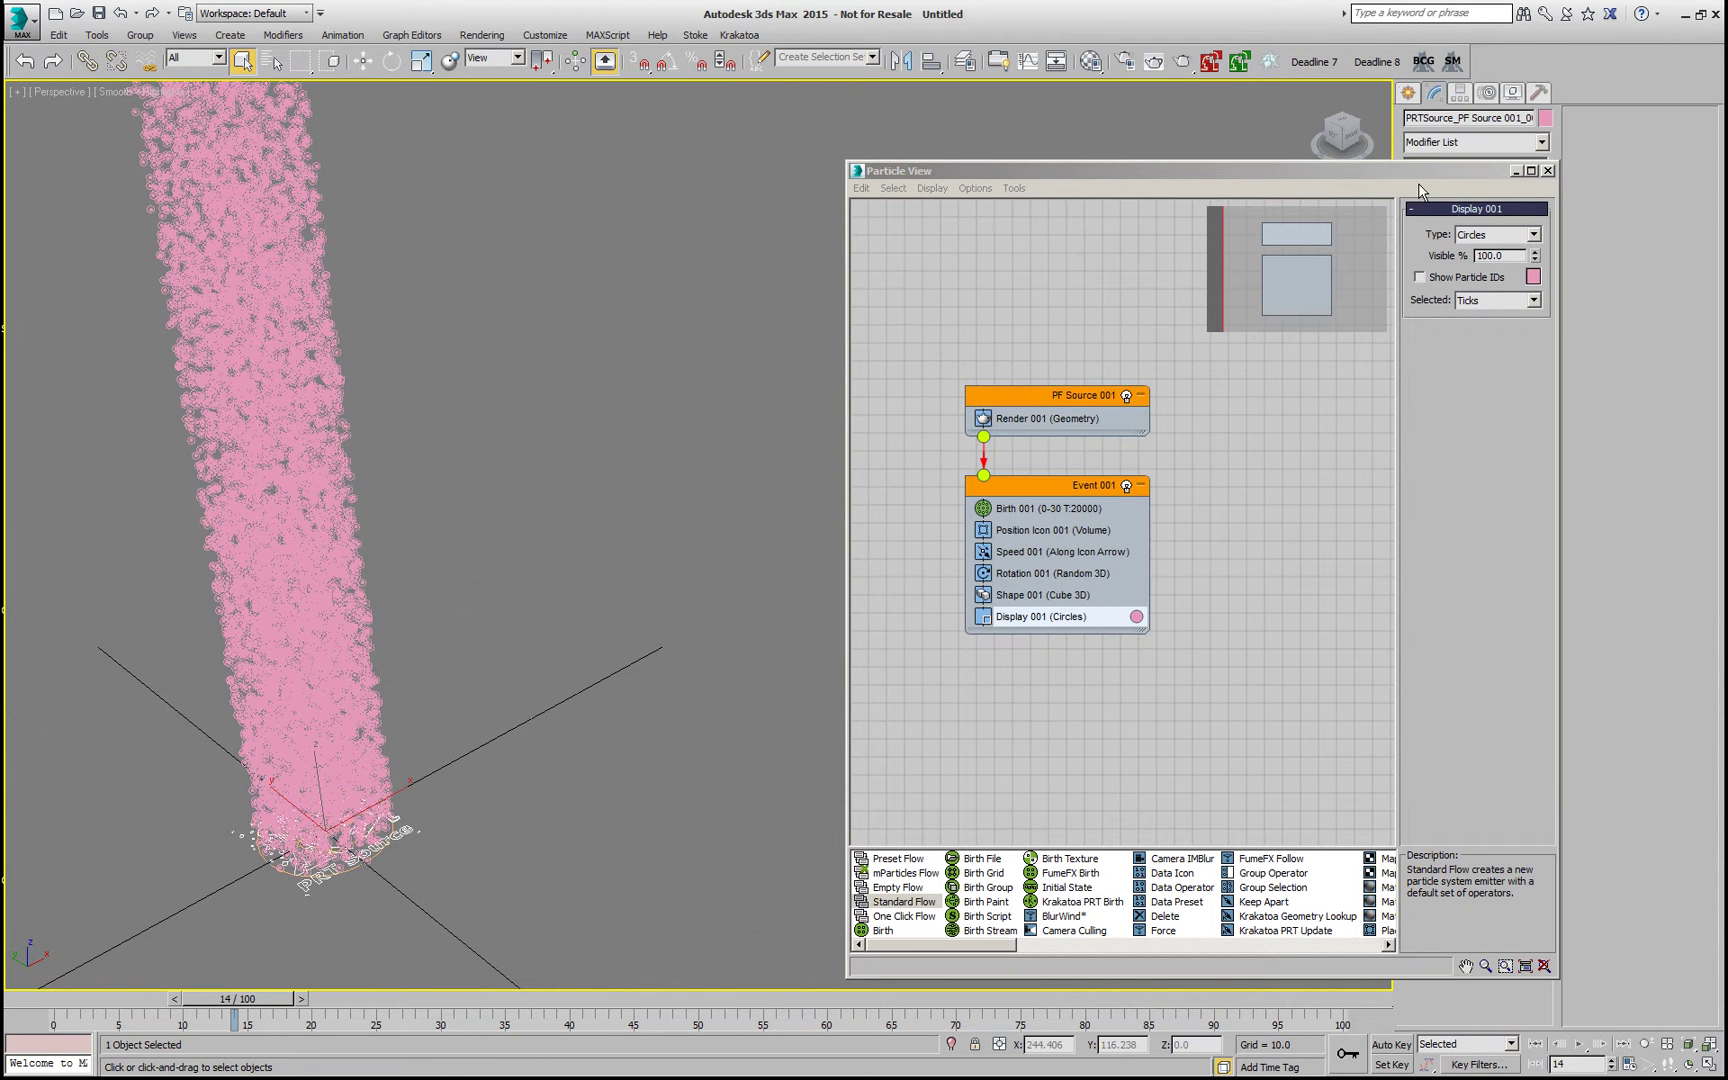
pyautogui.click(1547, 170)
# - Color the PRT Source dark blue, move to frame 8, and return to Select mode
pyautogui.click(1547, 119)
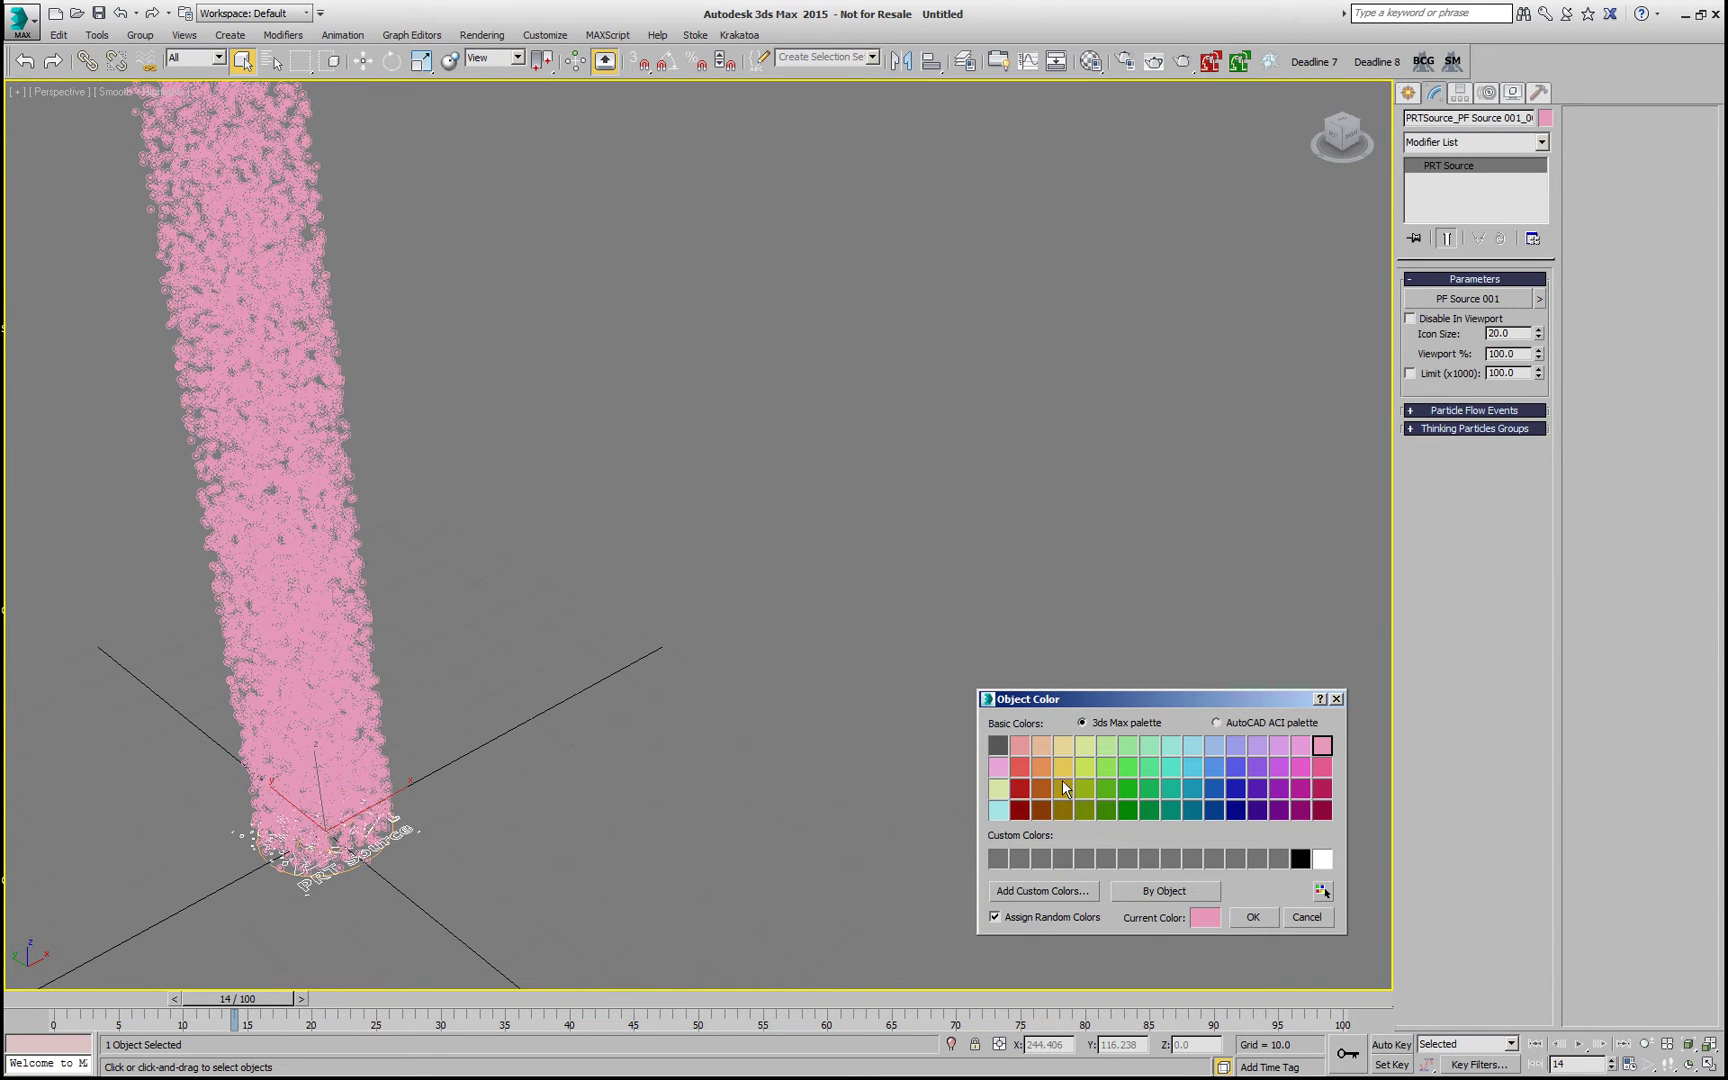
pyautogui.click(1237, 790)
pyautogui.click(1256, 917)
pyautogui.moveTo(82, 1002); pyautogui.dragTo(144, 1002)
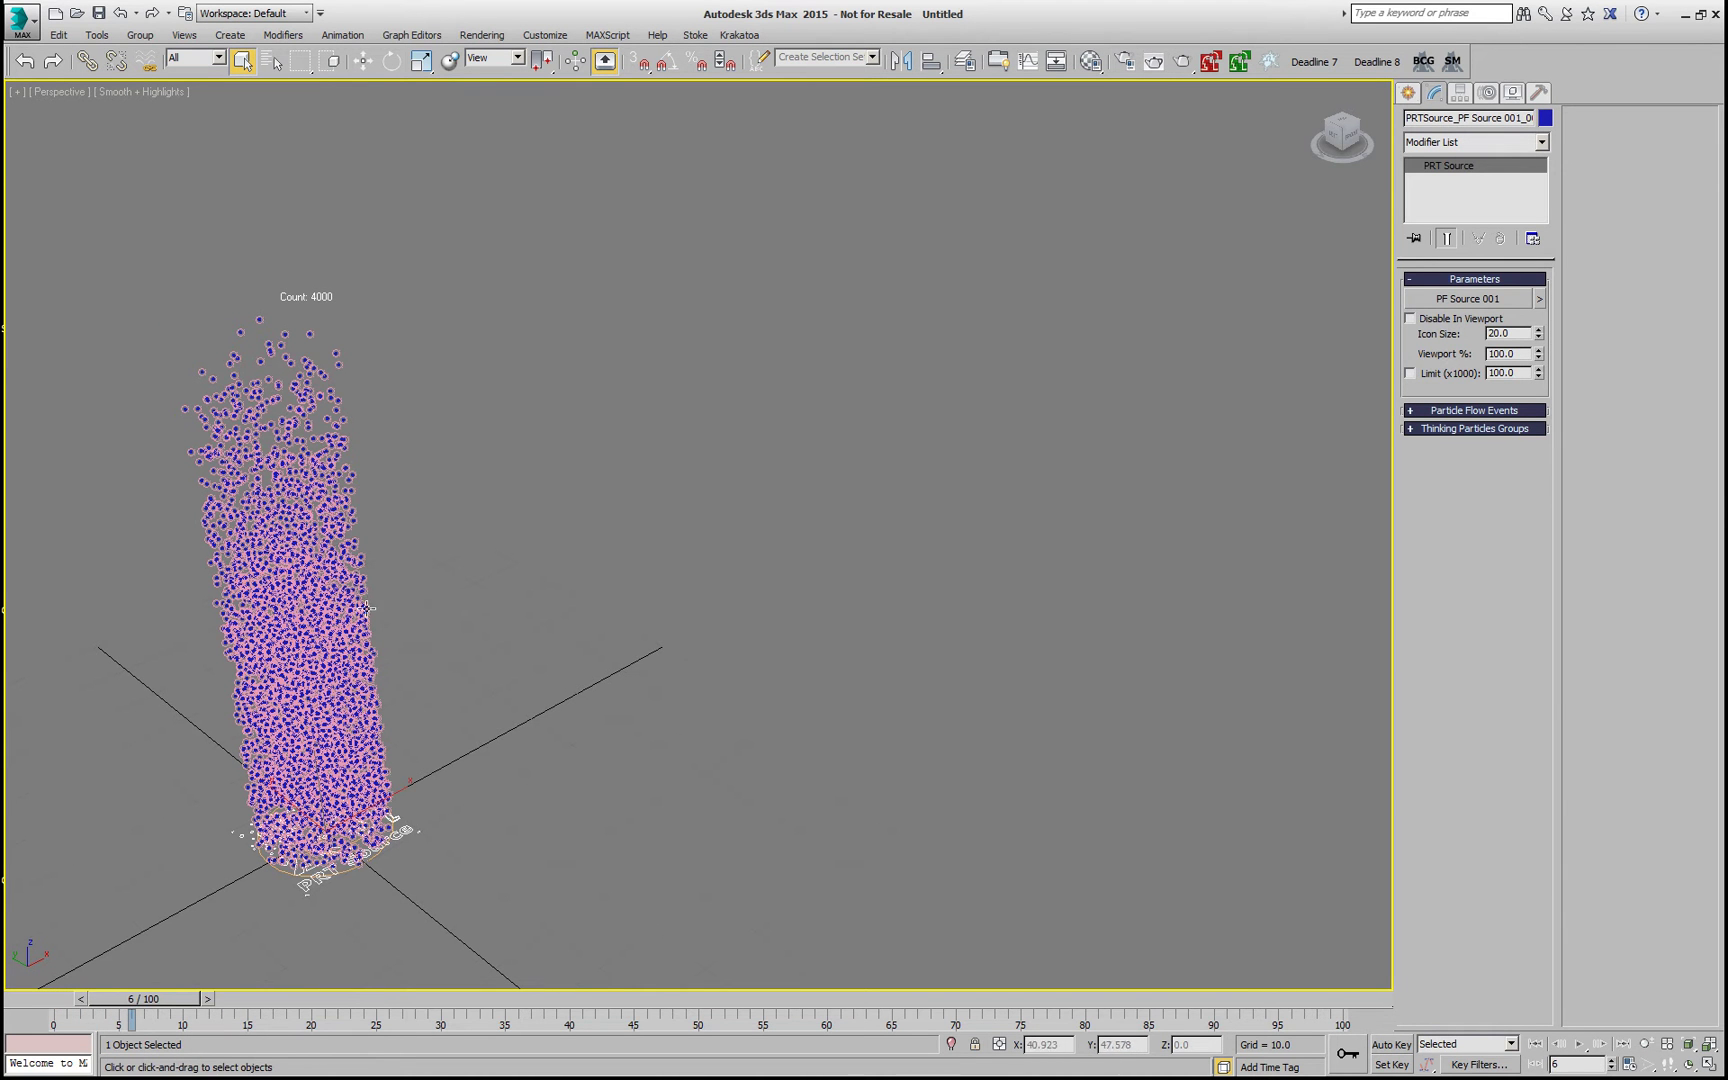
pyautogui.moveTo(173, 1006); pyautogui.dragTo(197, 1006)
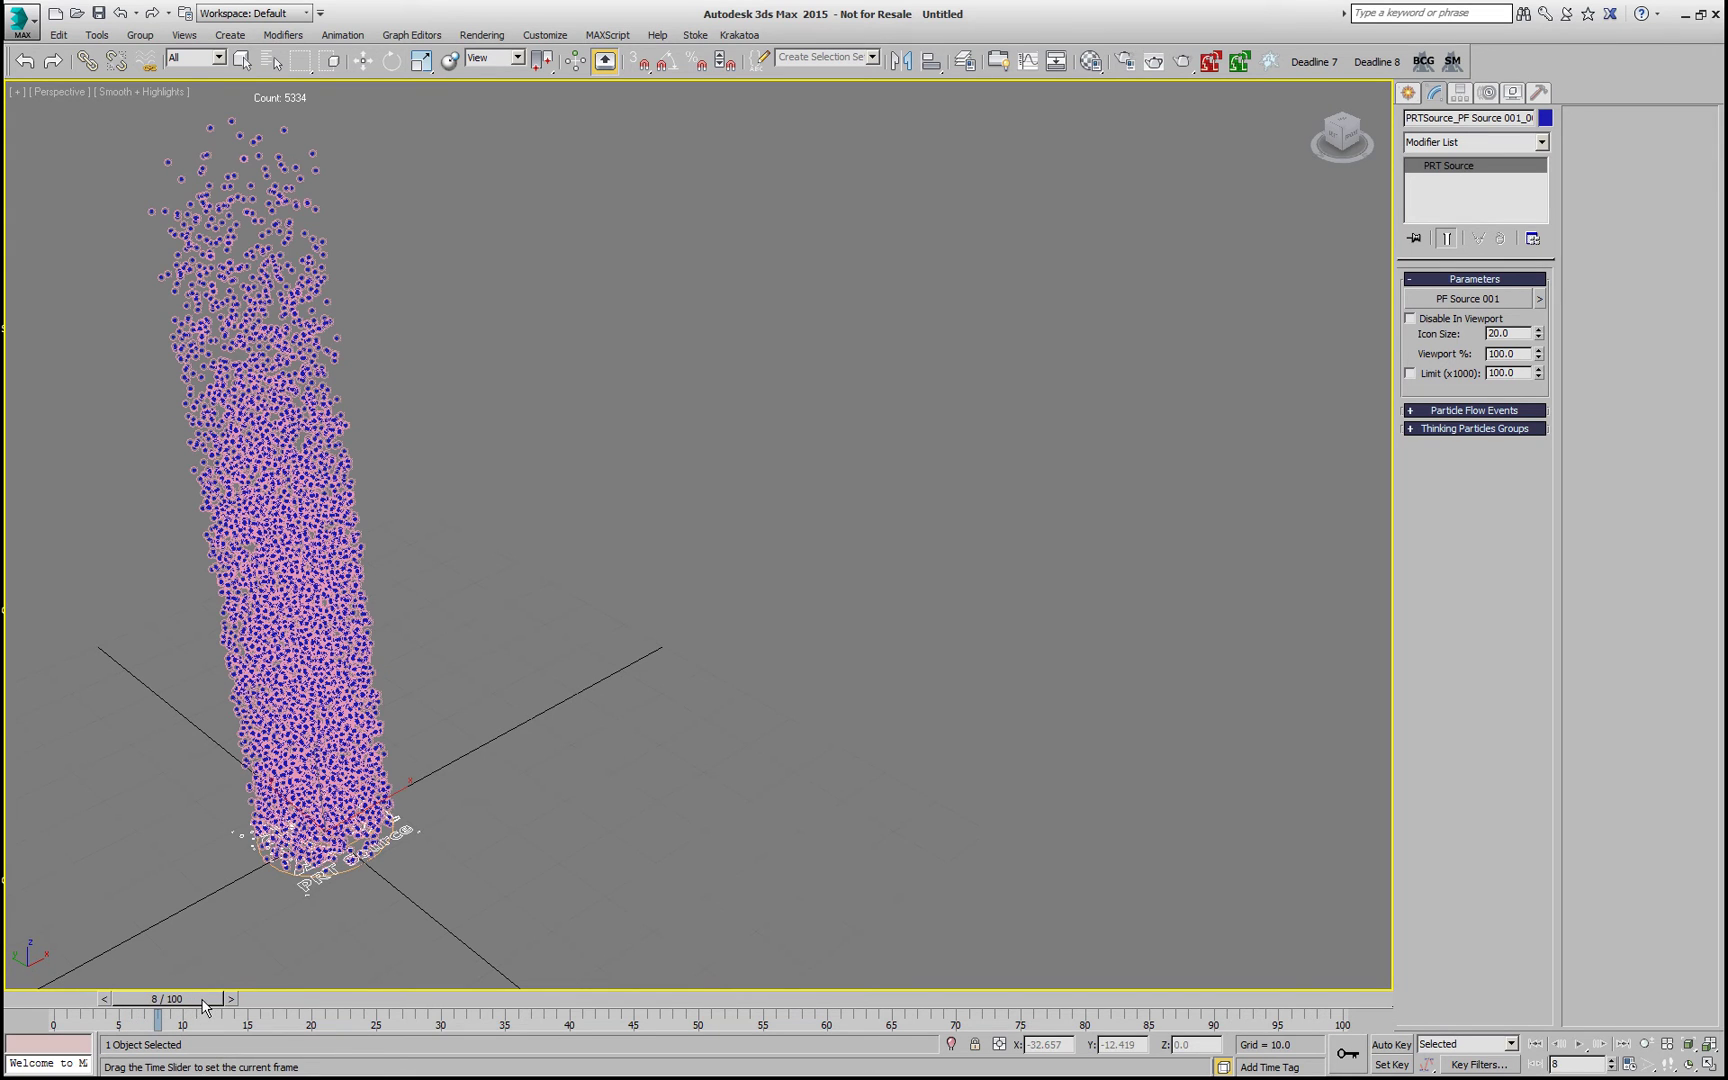
pyautogui.press('q')
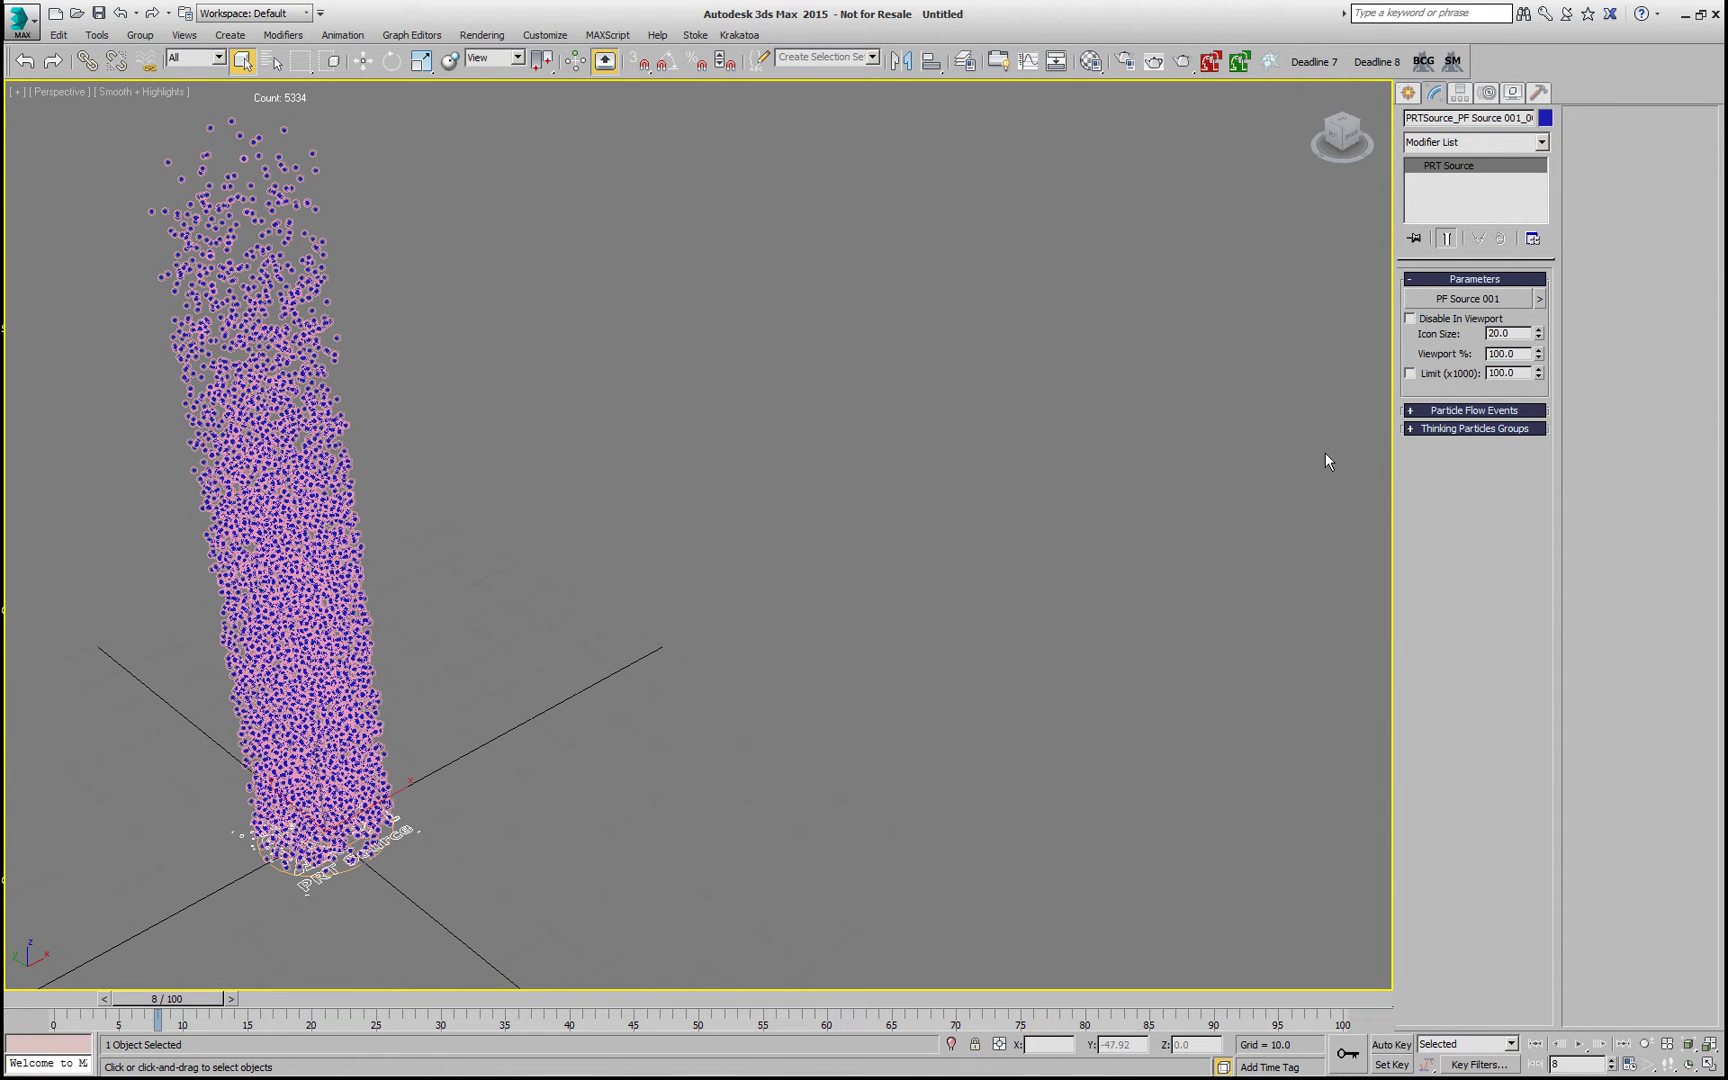
# - Deselect the PRT Source and switch to a panned Front view
pyautogui.click(901, 597)
pyautogui.press('f')
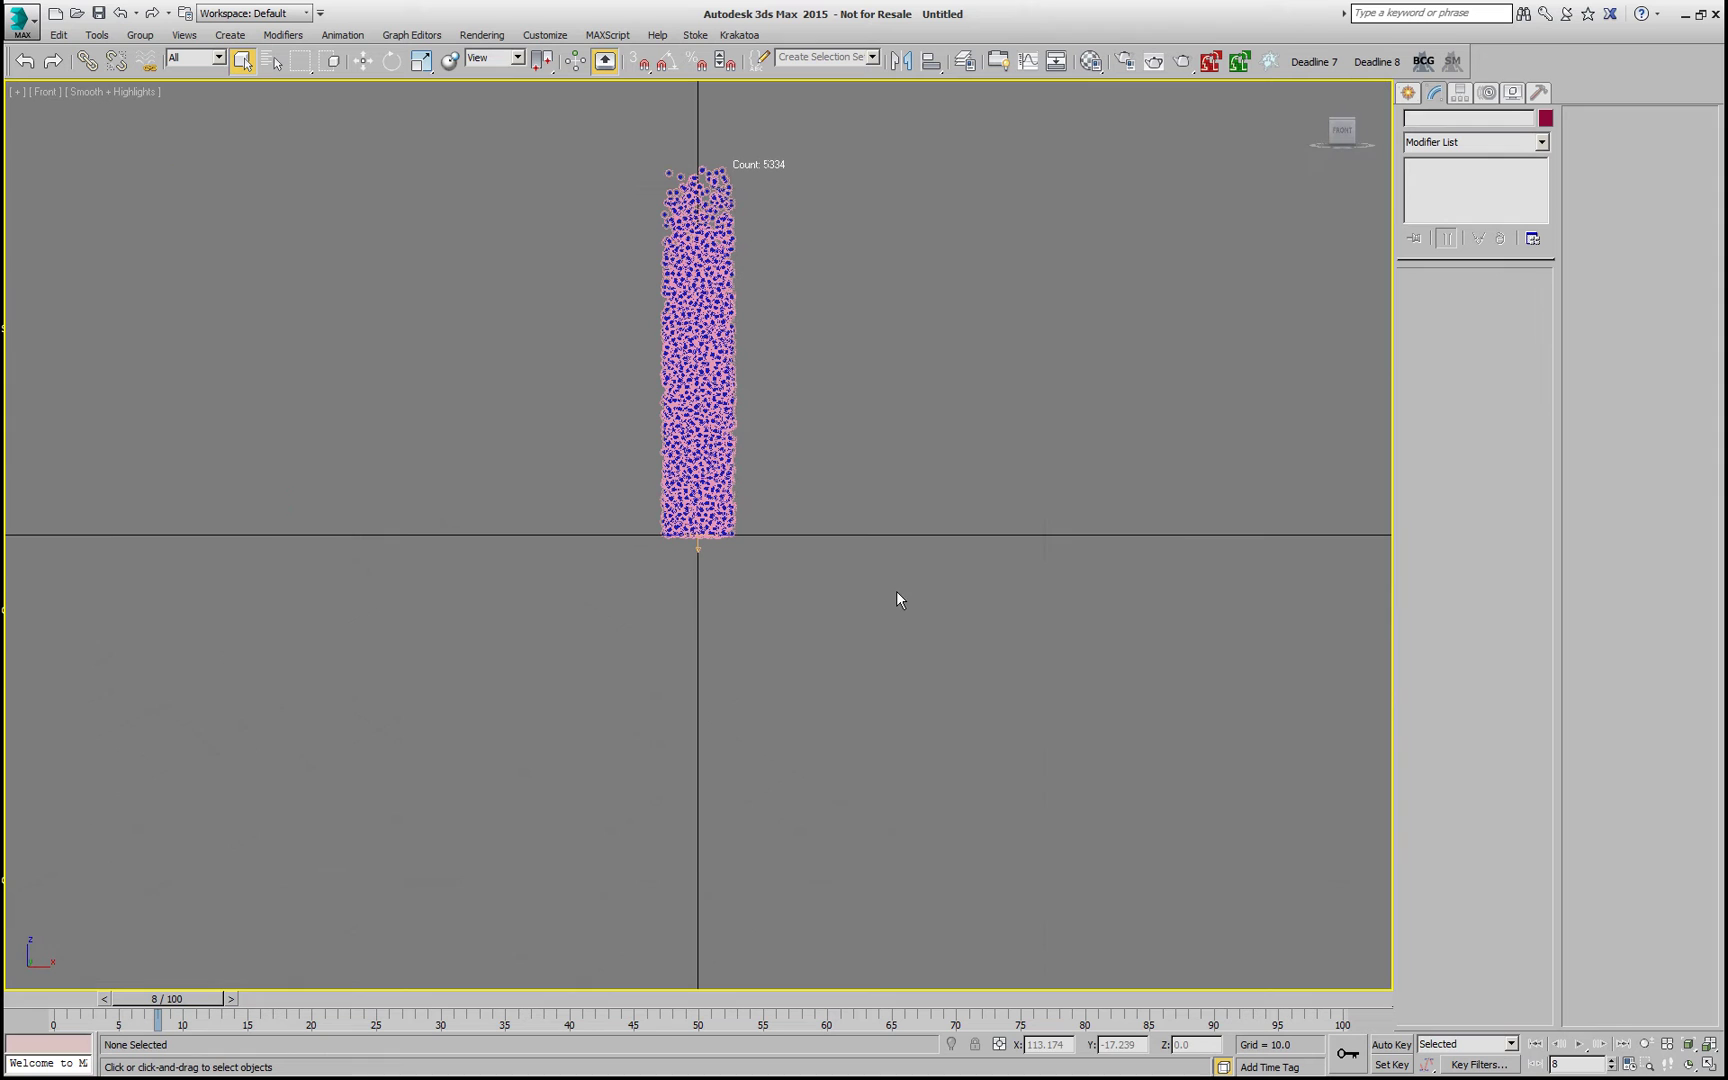
pyautogui.moveTo(829, 528); pyautogui.dragTo(510, 790, button='middle')
# - Draw wavy Line001 from the column's top curving off to the right, then exit the tool
pyautogui.click(1408, 92)
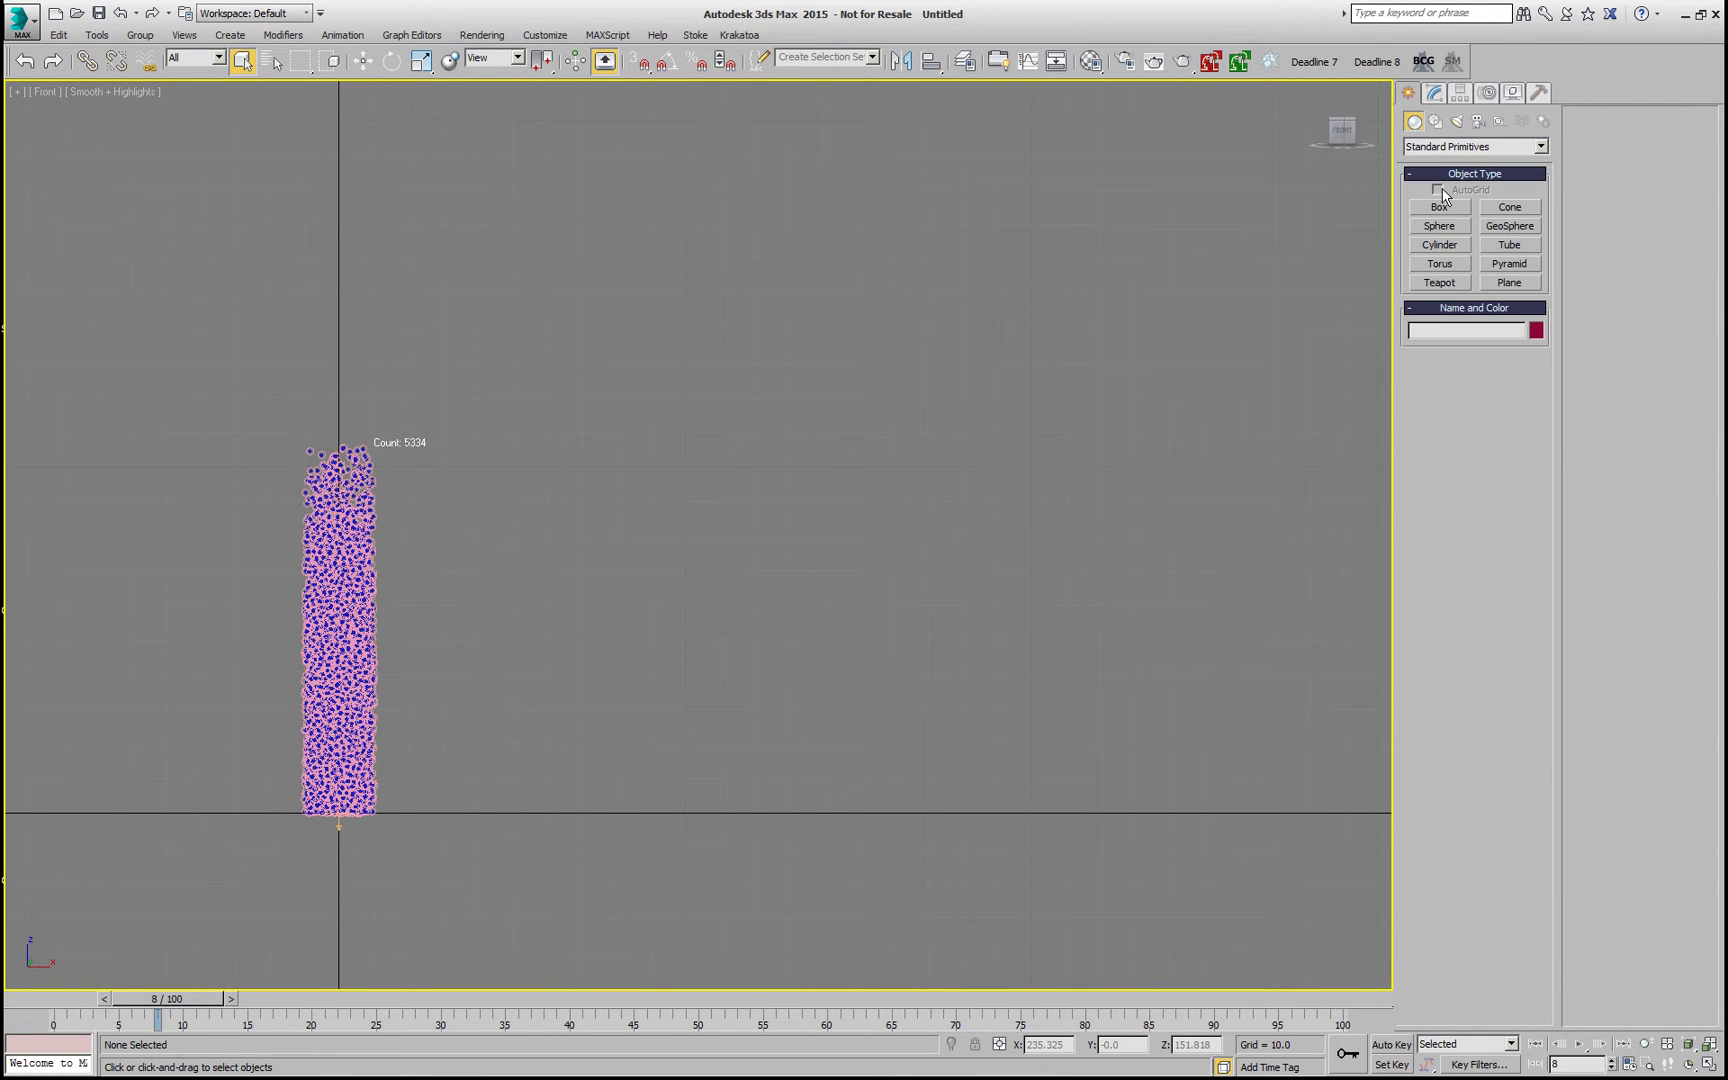
pyautogui.click(1435, 121)
pyautogui.click(1440, 226)
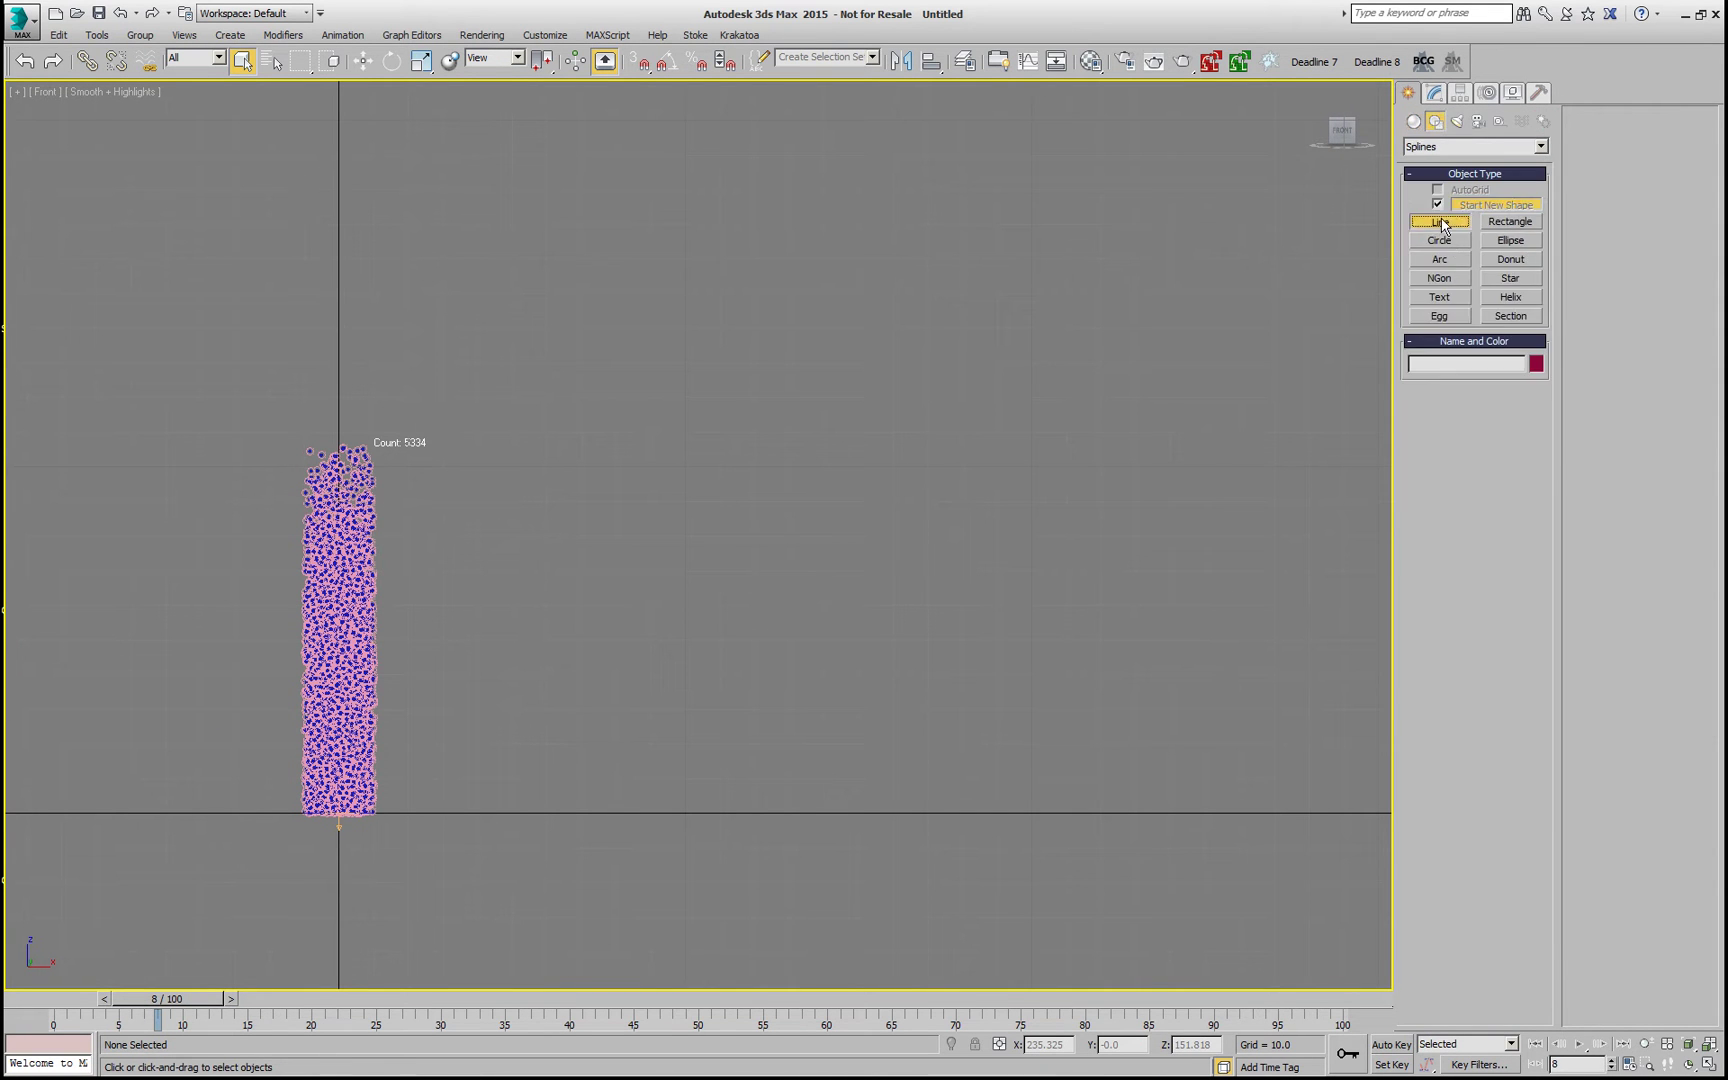
pyautogui.click(339, 811)
pyautogui.moveTo(405, 473); pyautogui.dragTo(444, 436)
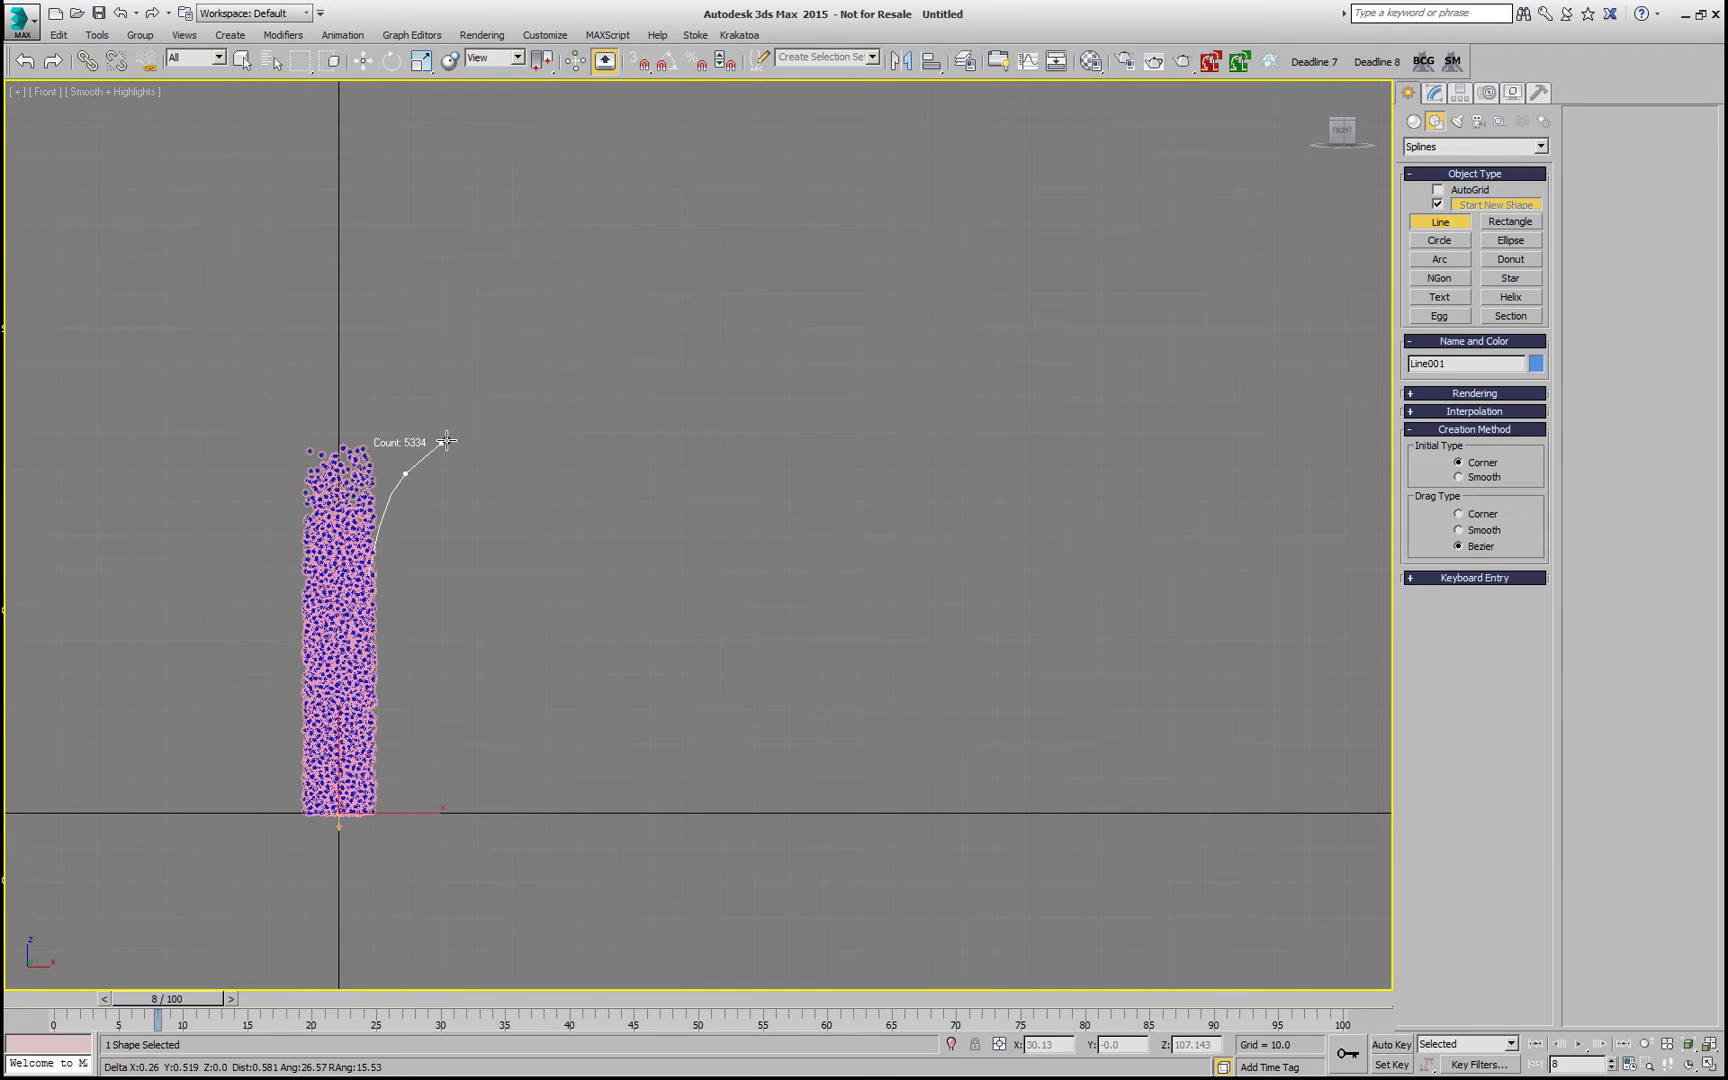
pyautogui.moveTo(616, 413); pyautogui.dragTo(650, 442)
pyautogui.moveTo(749, 595); pyautogui.dragTo(845, 618)
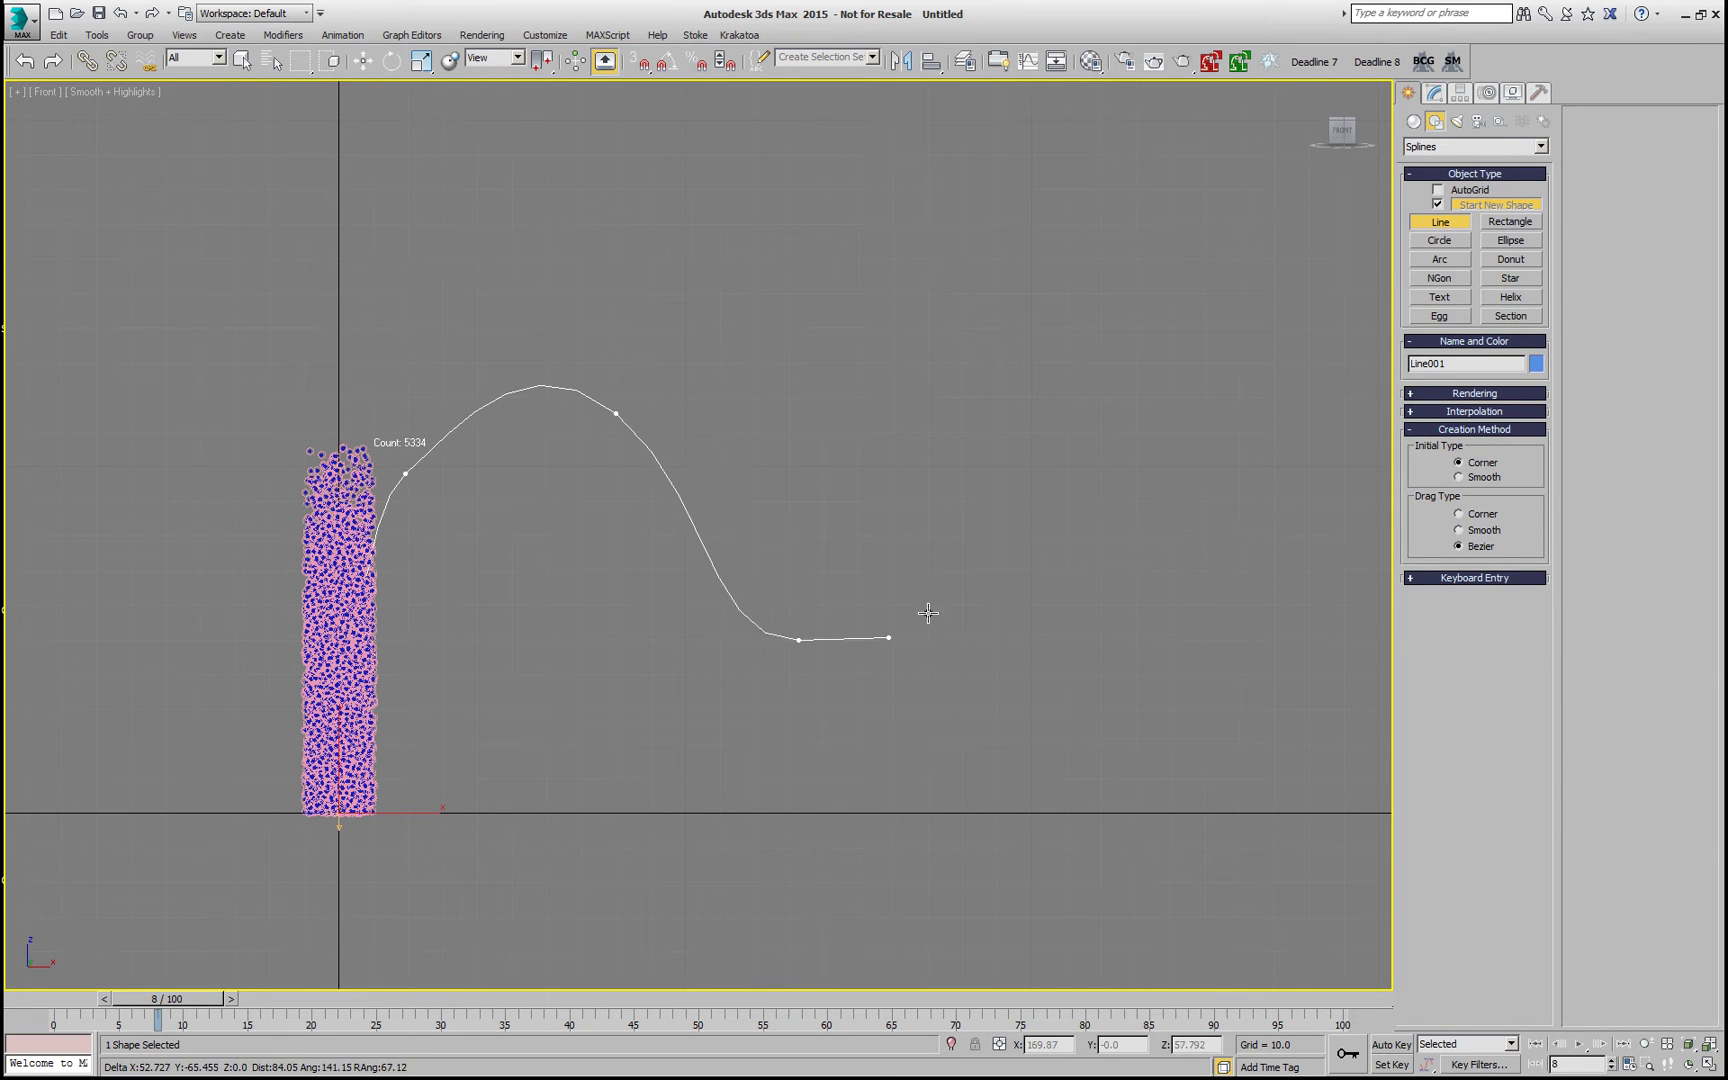
pyautogui.moveTo(1061, 440); pyautogui.dragTo(1100, 432)
pyautogui.click(1224, 432)
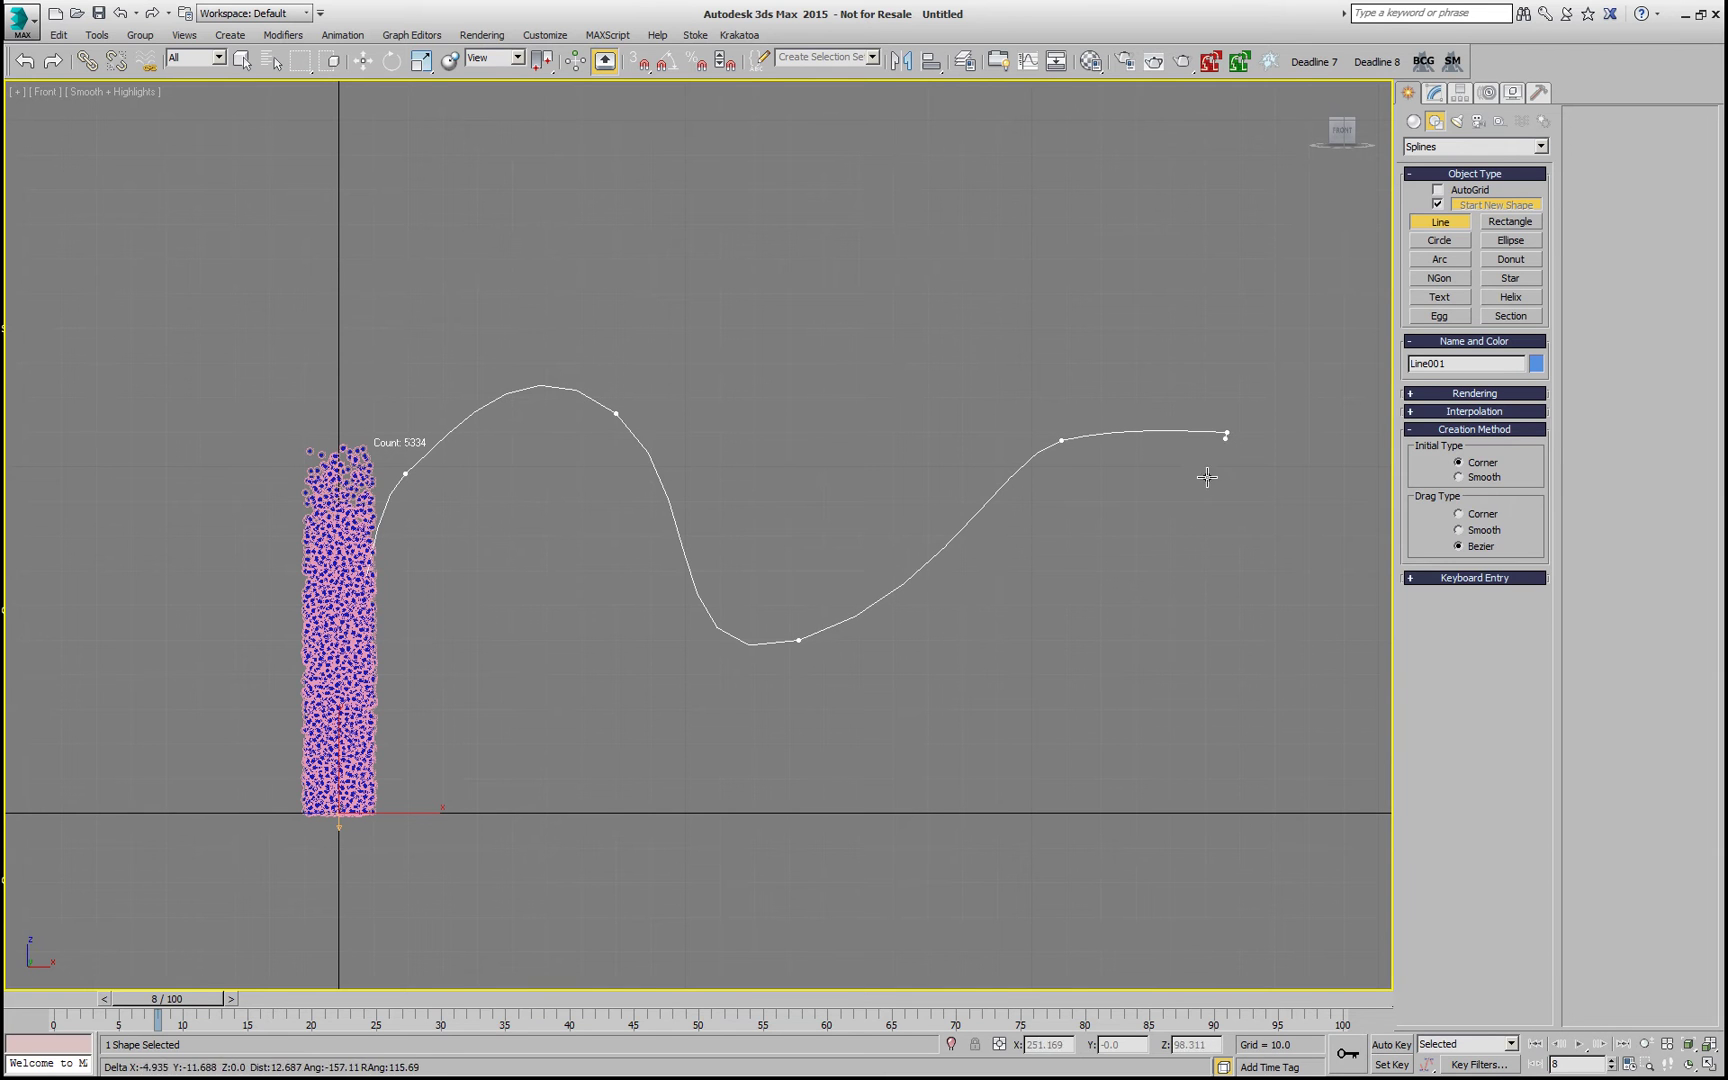
pyautogui.rightClick(1149, 544)
pyautogui.rightClick(1008, 605)
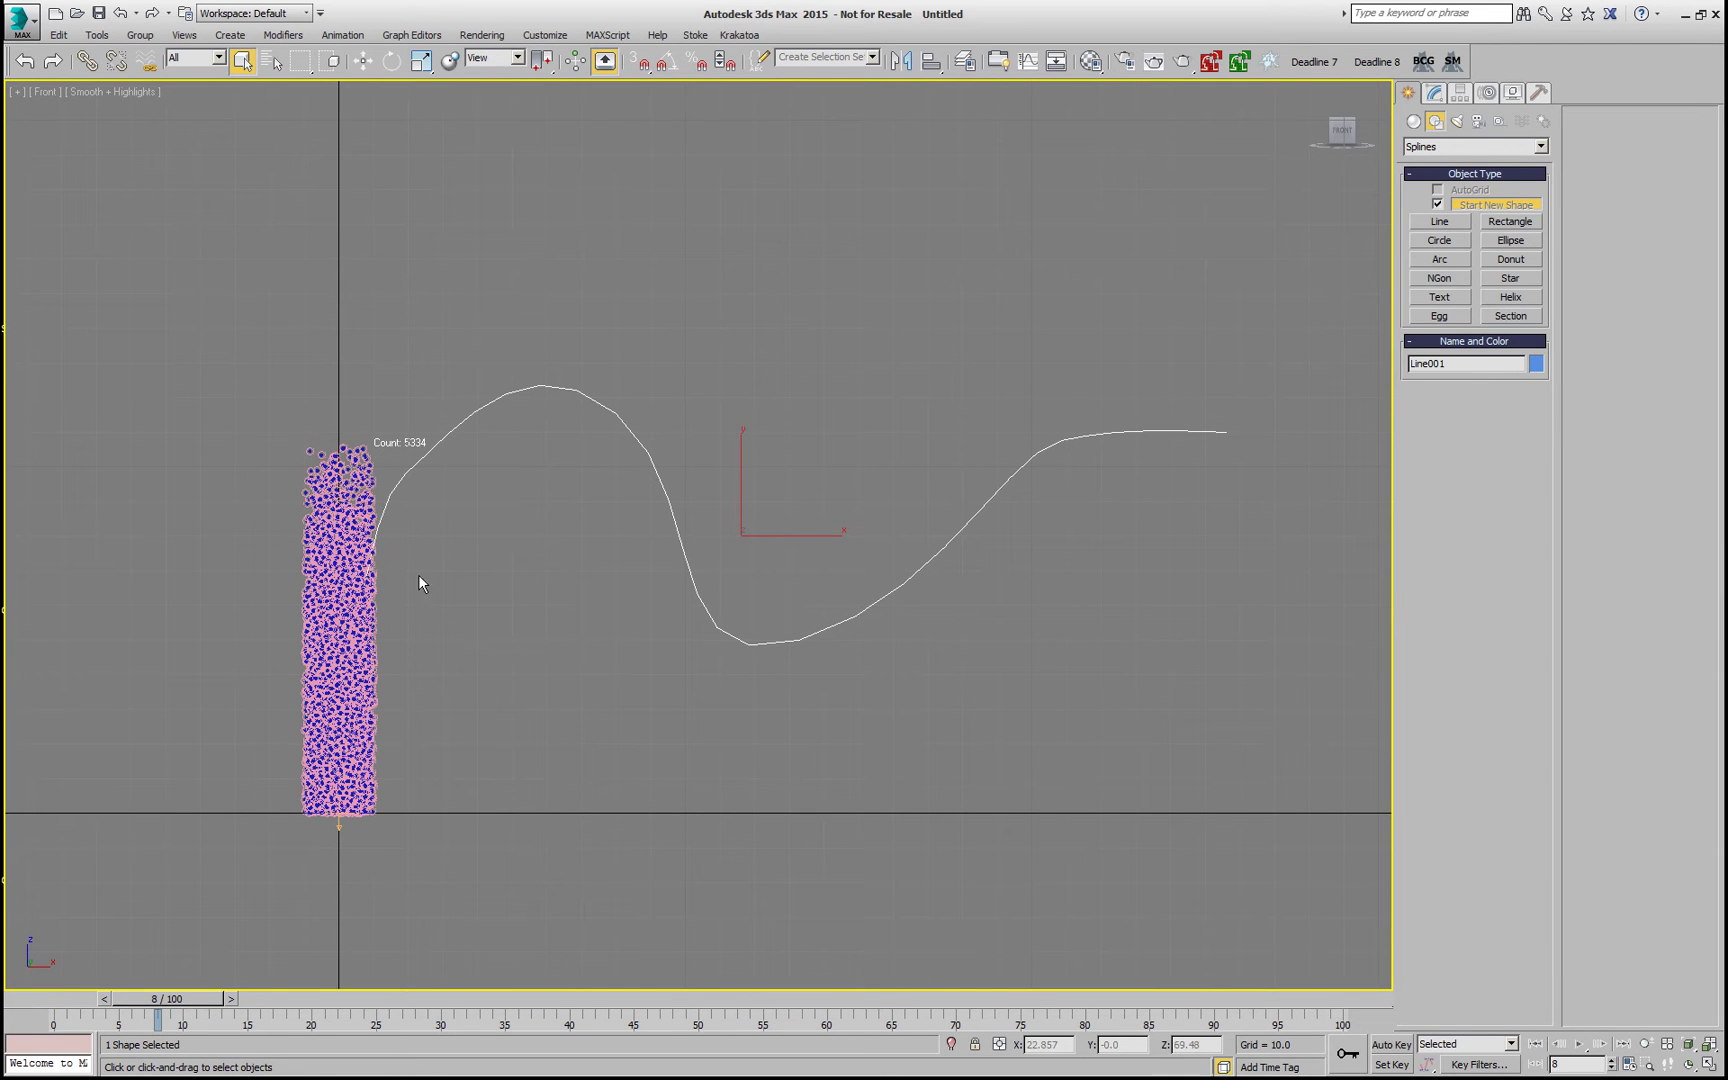
pyautogui.keyDown('alt'); pyautogui.moveTo(431, 724); pyautogui.dragTo(420, 916, button='middle'); pyautogui.keyUp('alt')
# - Add PathDeform (WSM) to the PRT Source, pick Line001, Move to Path, and scrub to frame 20
pyautogui.click(448, 912)
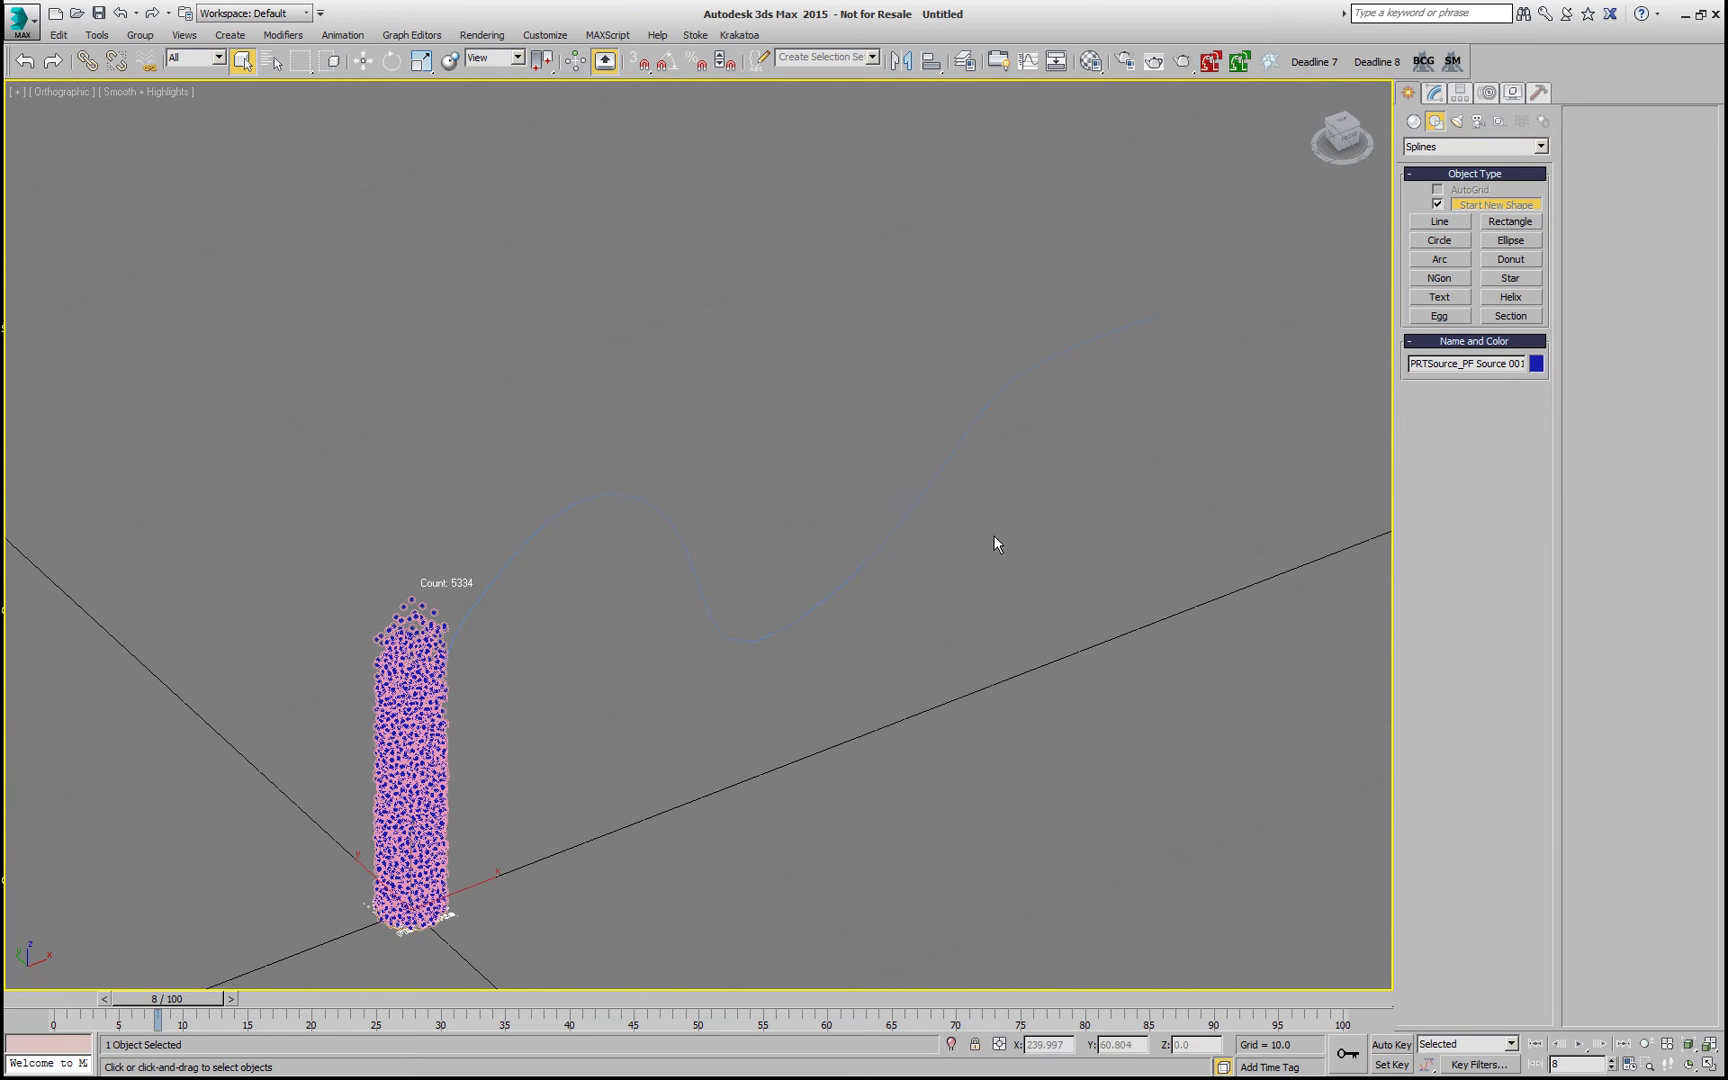
pyautogui.click(1433, 93)
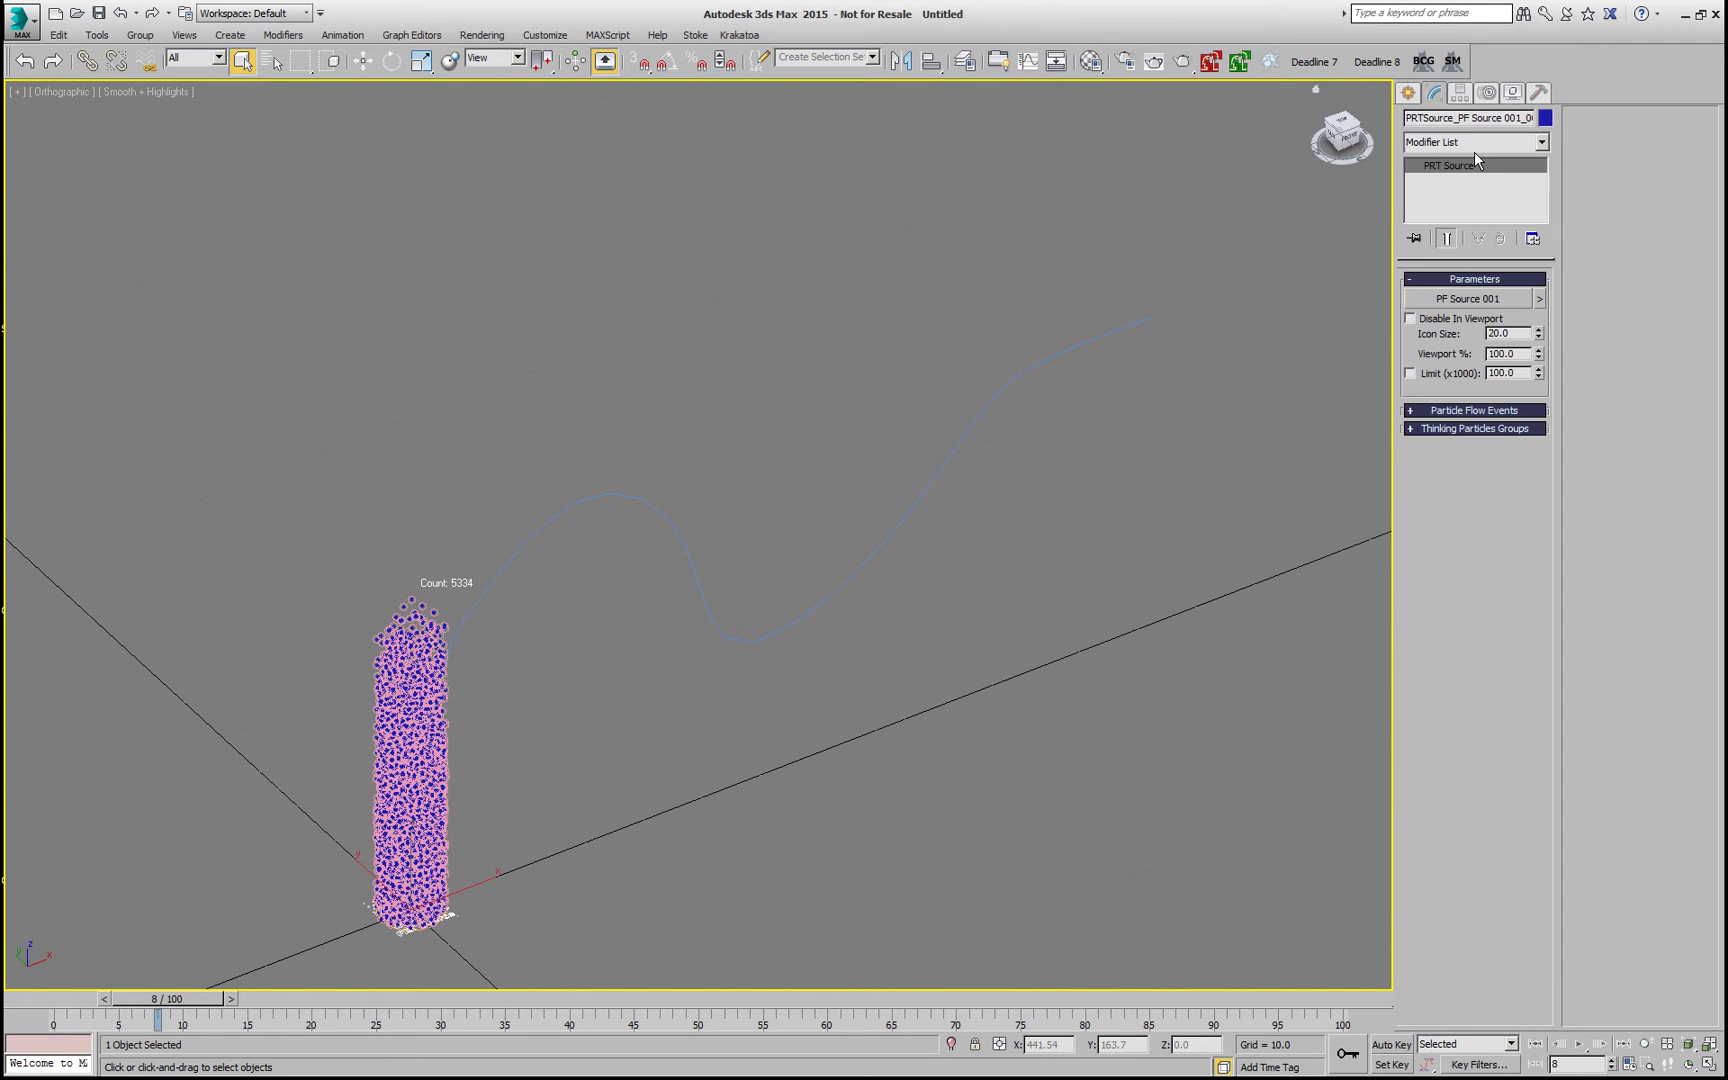
pyautogui.click(1483, 145)
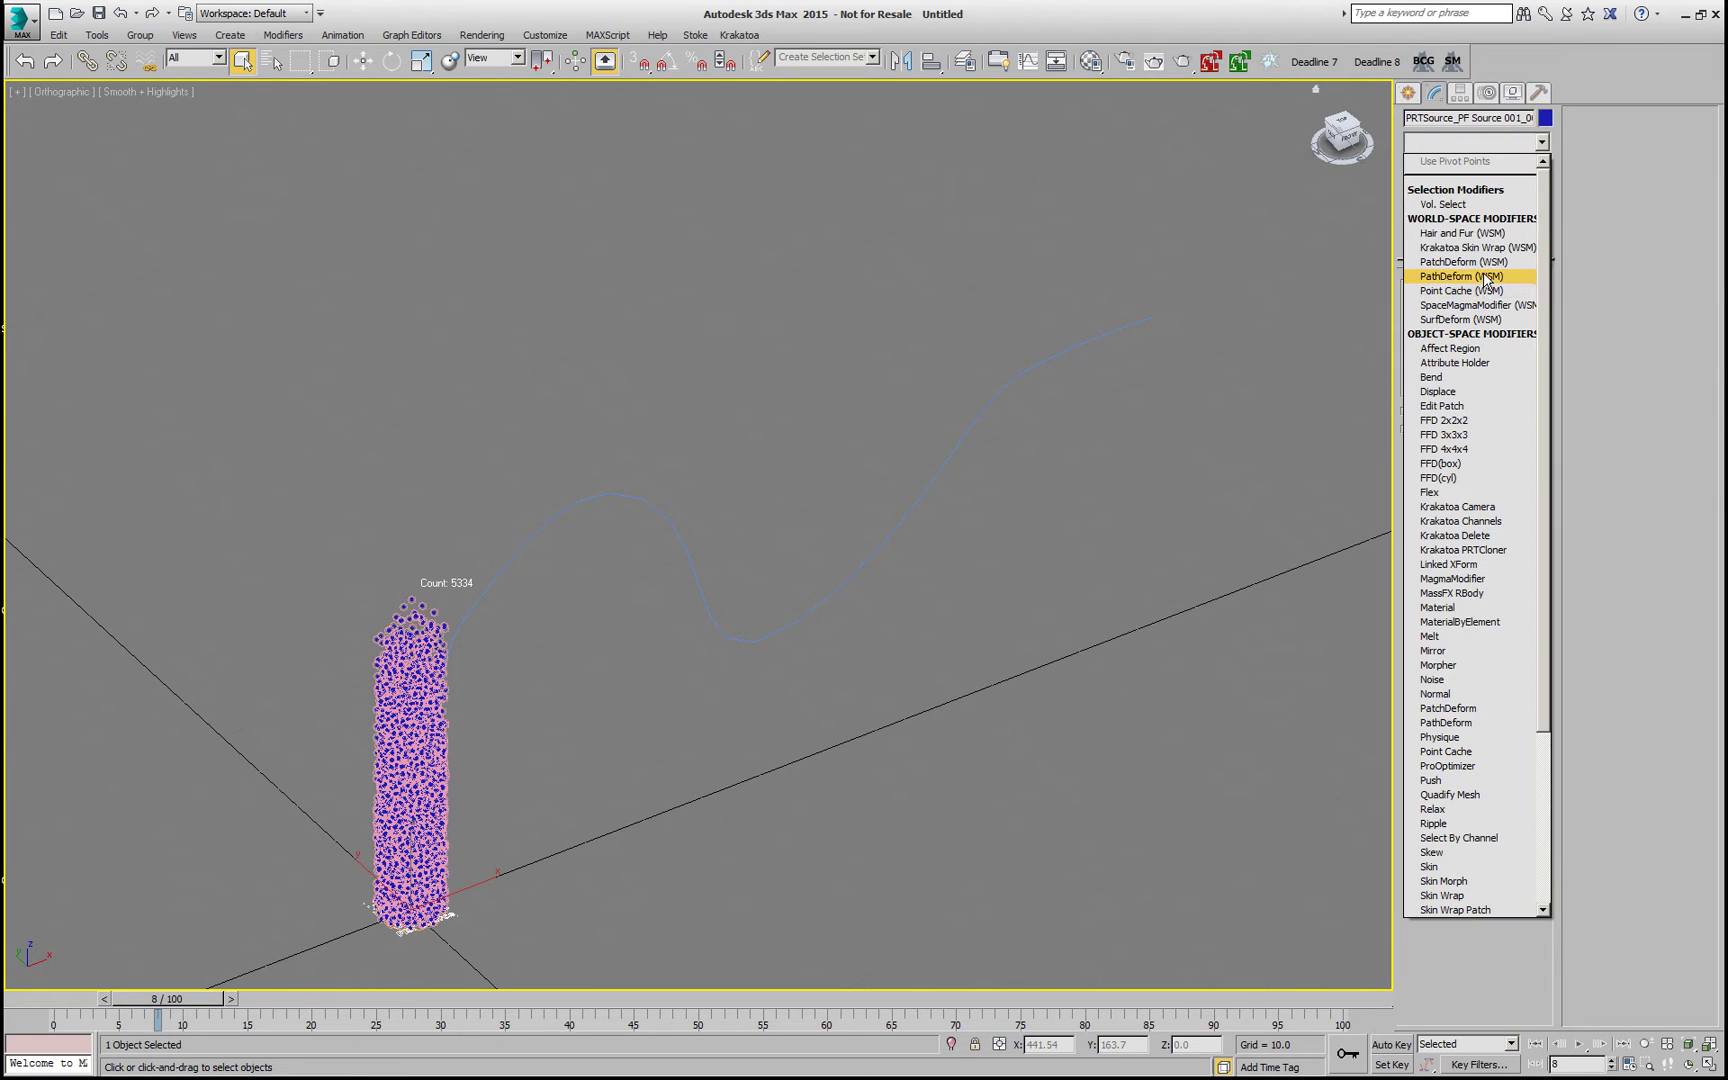
pyautogui.click(1488, 276)
pyautogui.click(1474, 328)
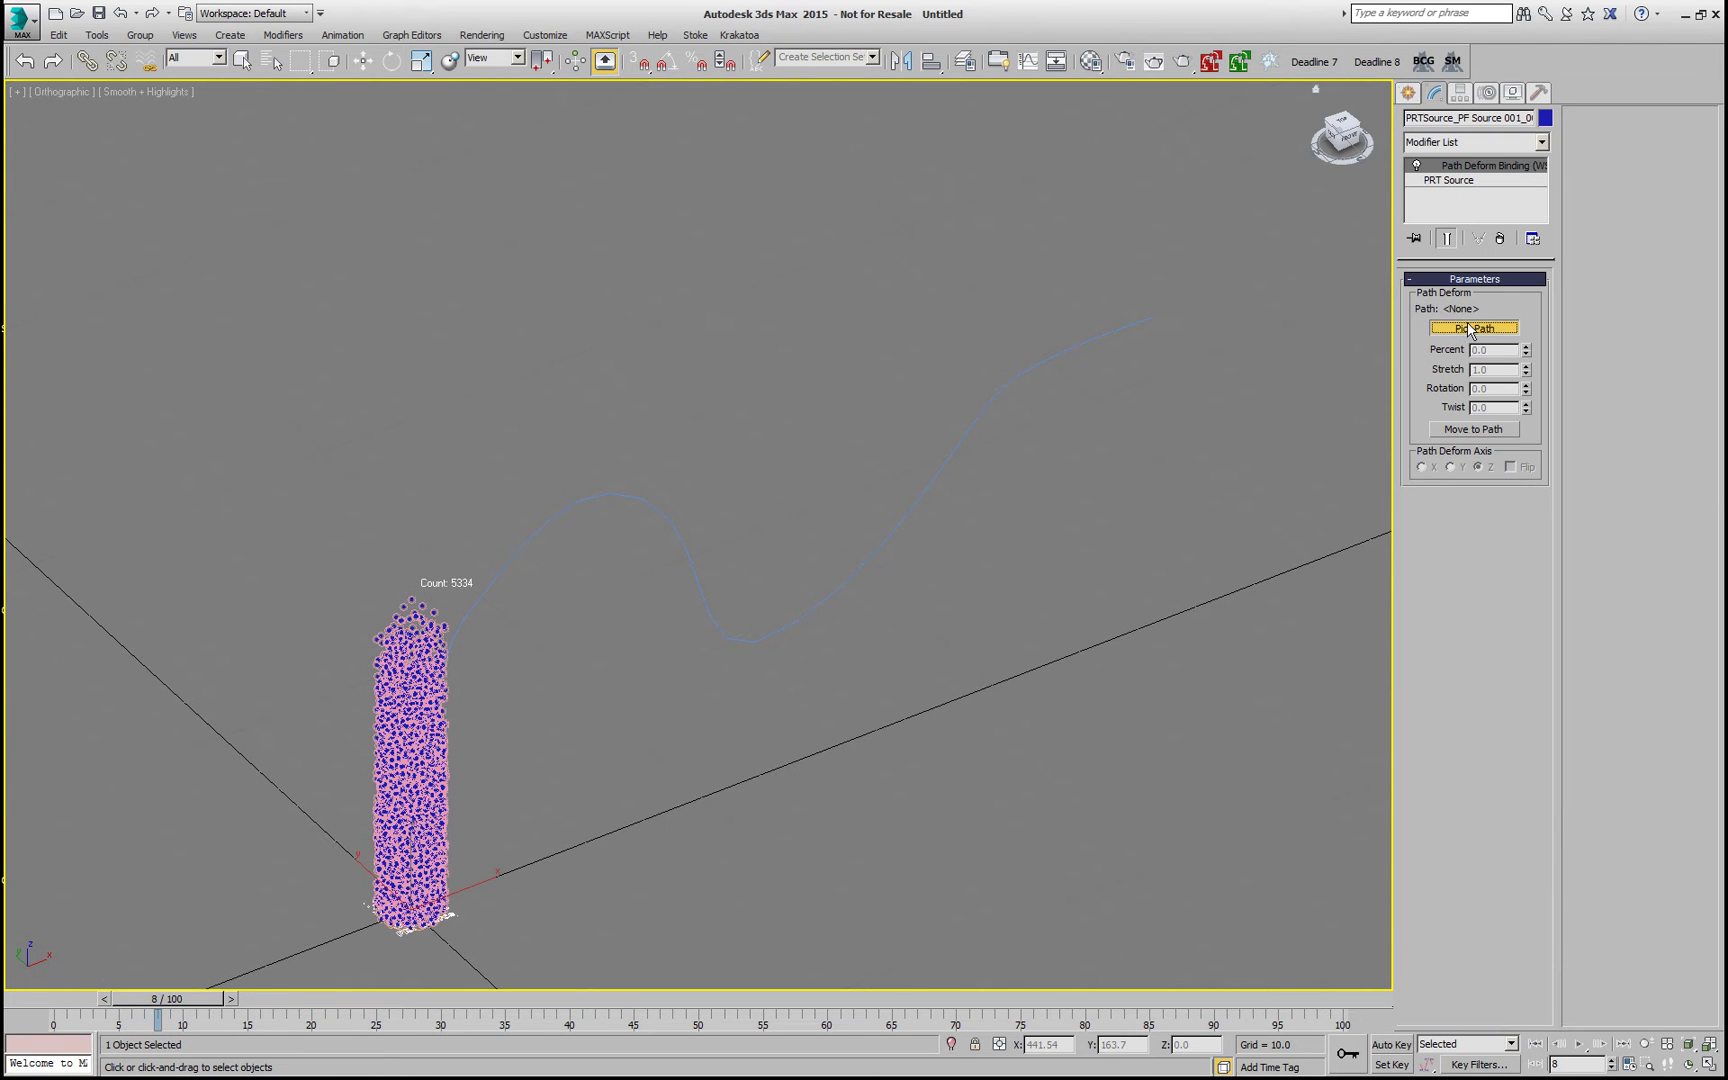
pyautogui.click(1079, 347)
pyautogui.click(1471, 430)
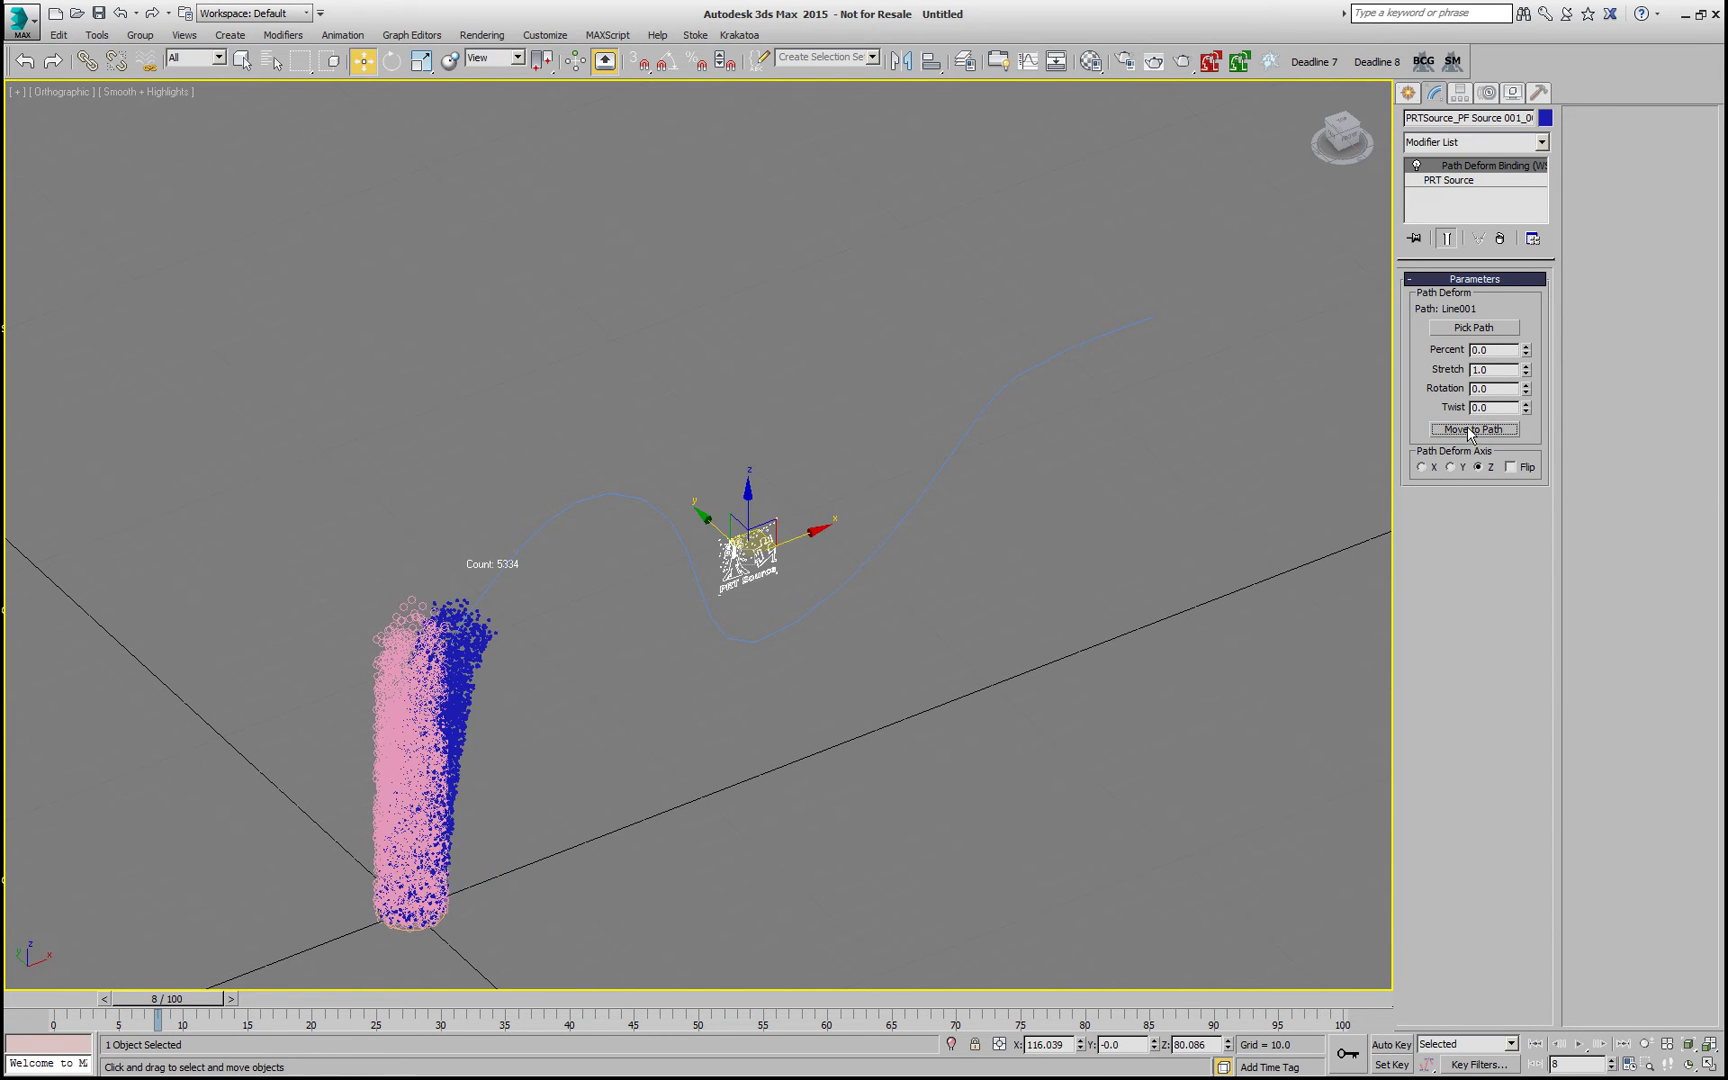
pyautogui.moveTo(28, 1003); pyautogui.dragTo(559, 964)
pyautogui.press('w')
pyautogui.moveTo(42, 994); pyautogui.dragTo(311, 1000)
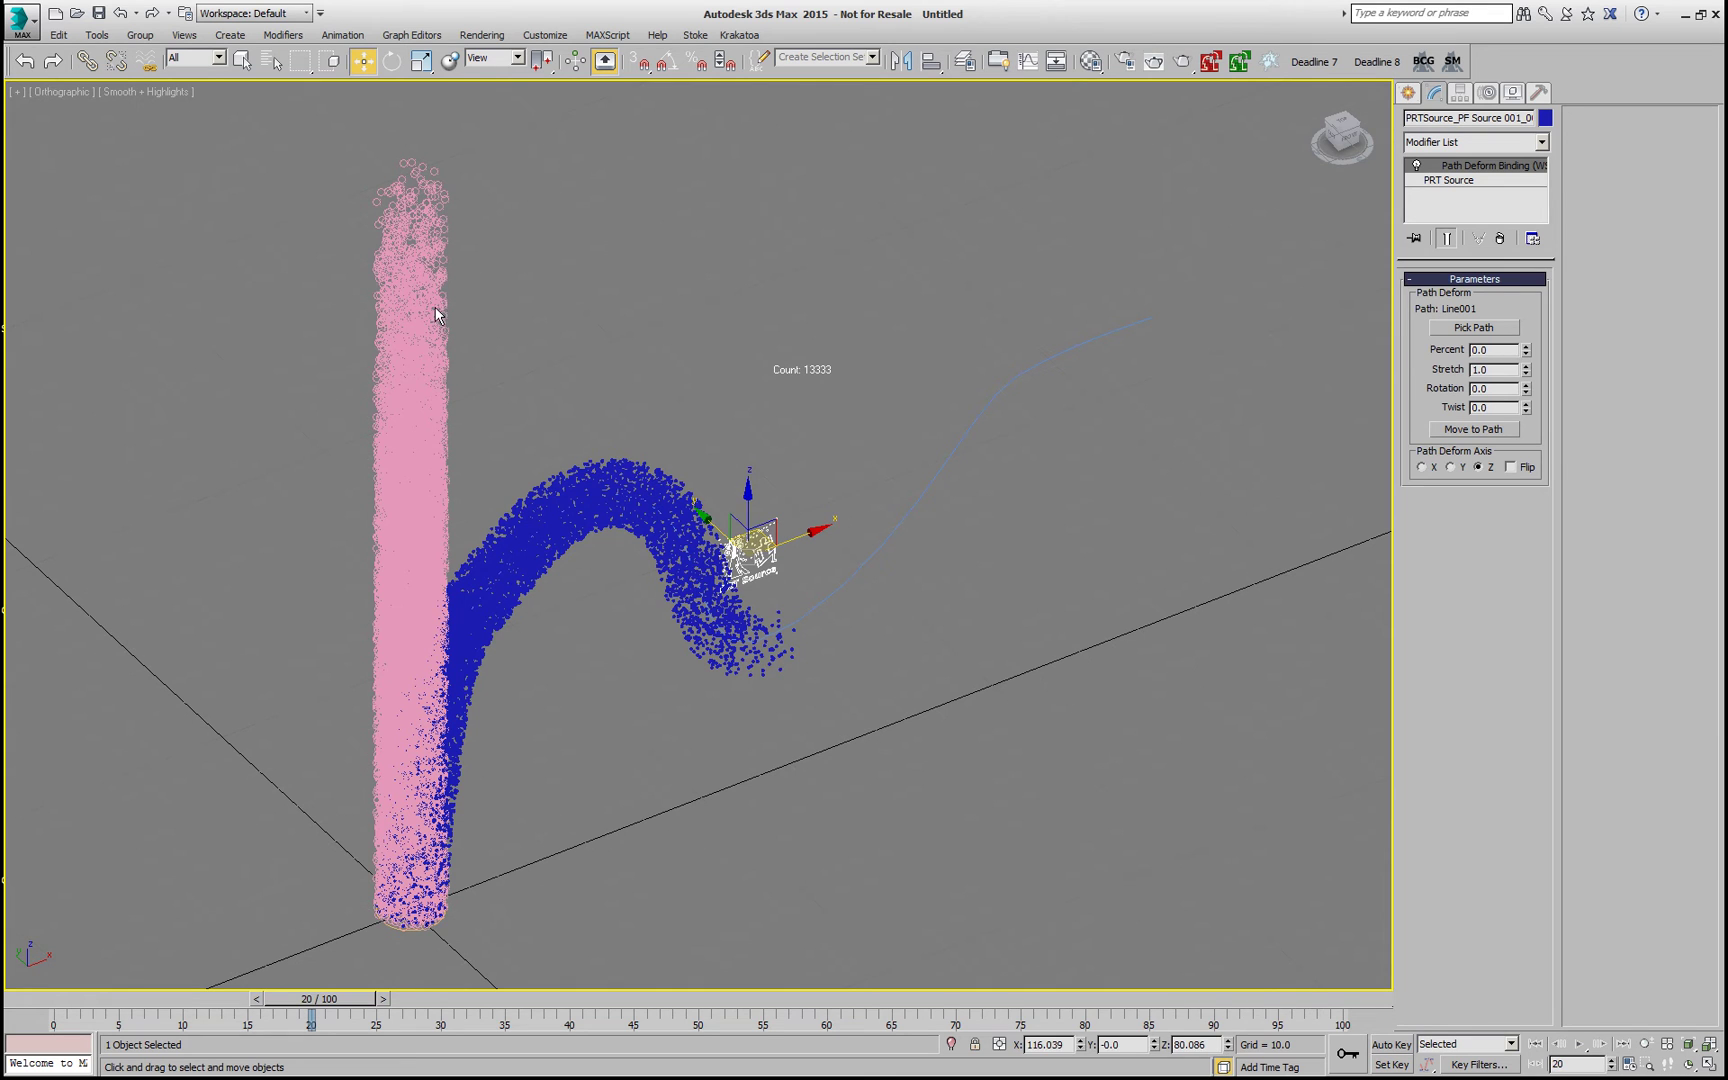
# - Set PF Source 001's emitter diameter to 14.9 and scrub to frame 17
pyautogui.click(409, 399)
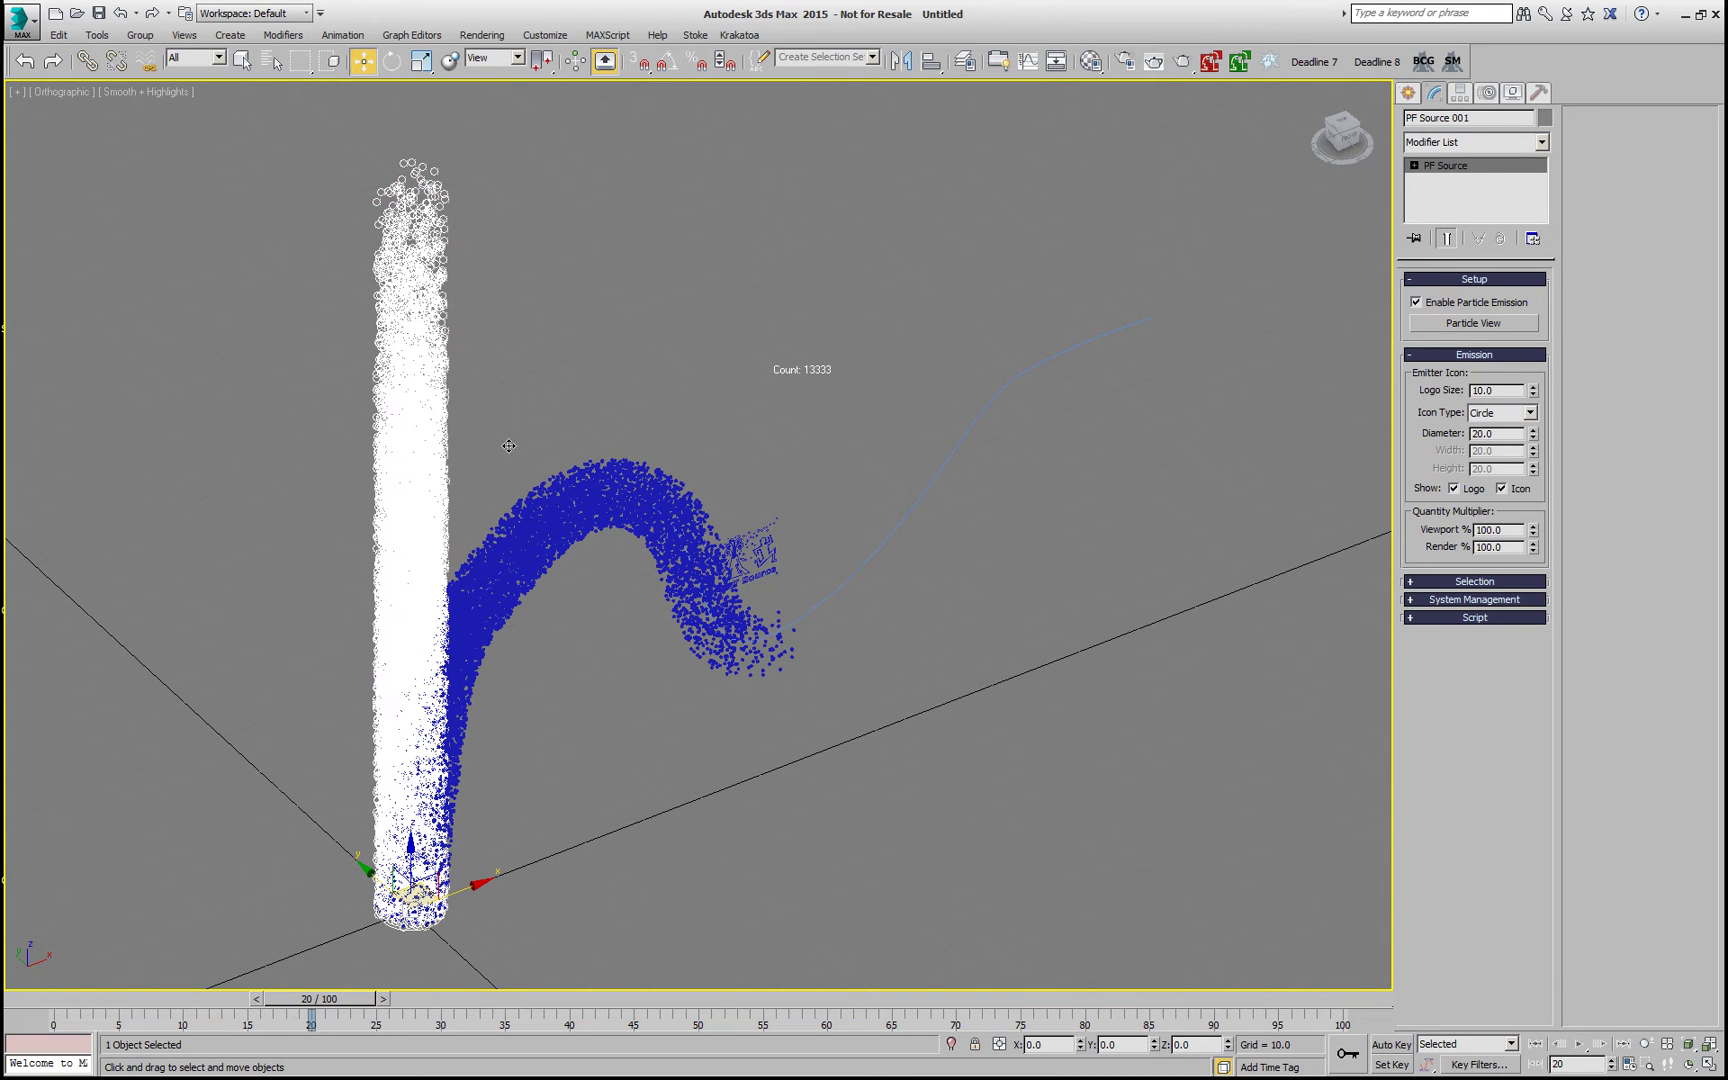
pyautogui.click(1447, 321)
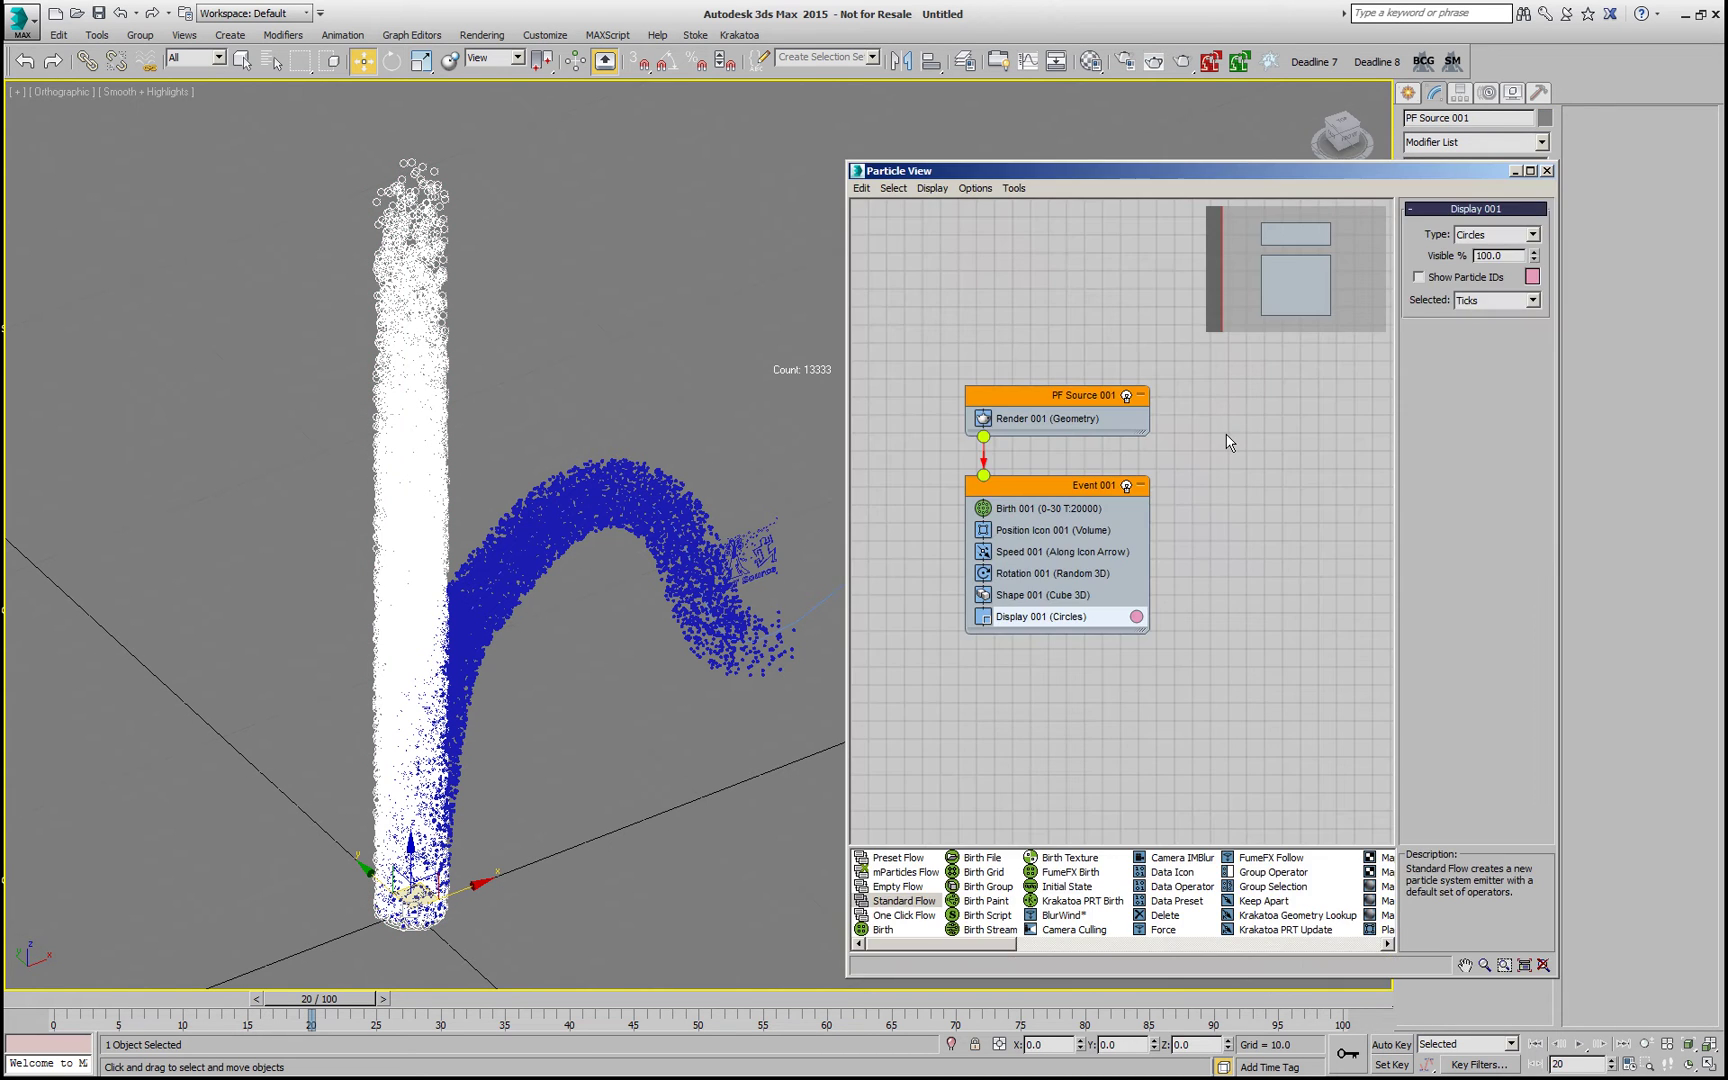
pyautogui.click(1074, 402)
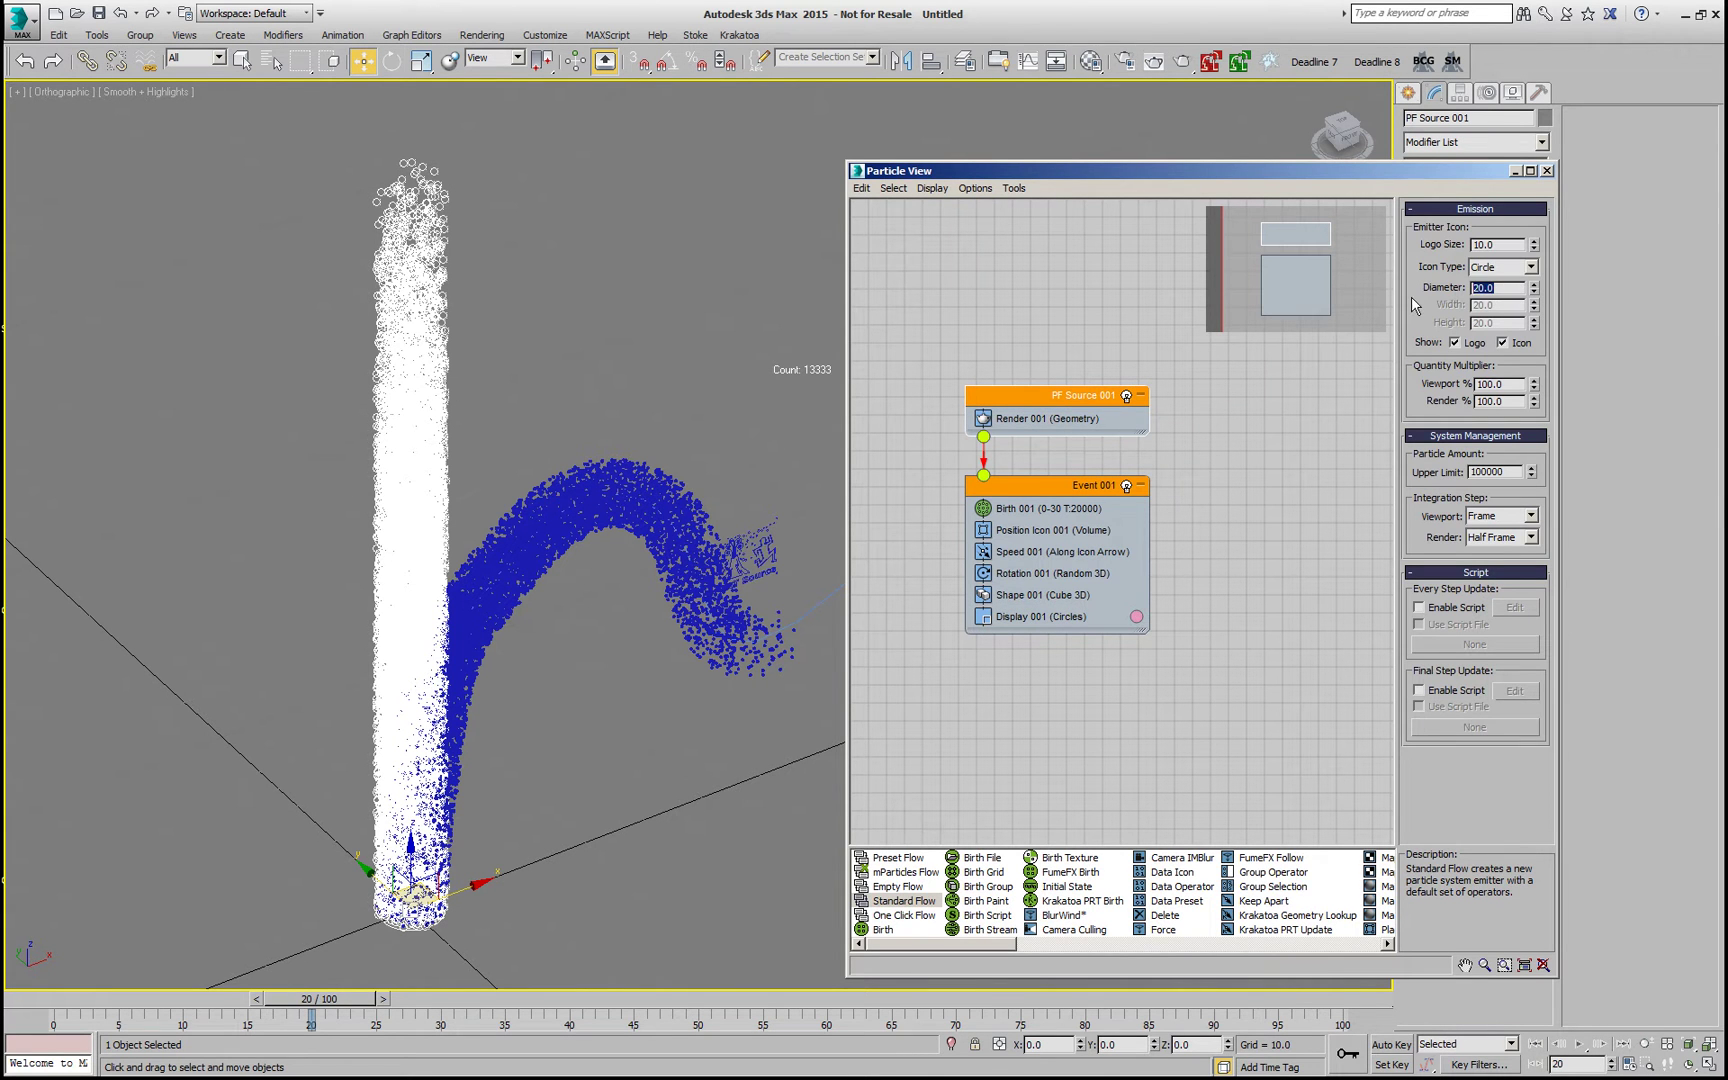
pyautogui.write('10')
pyautogui.press('Return')
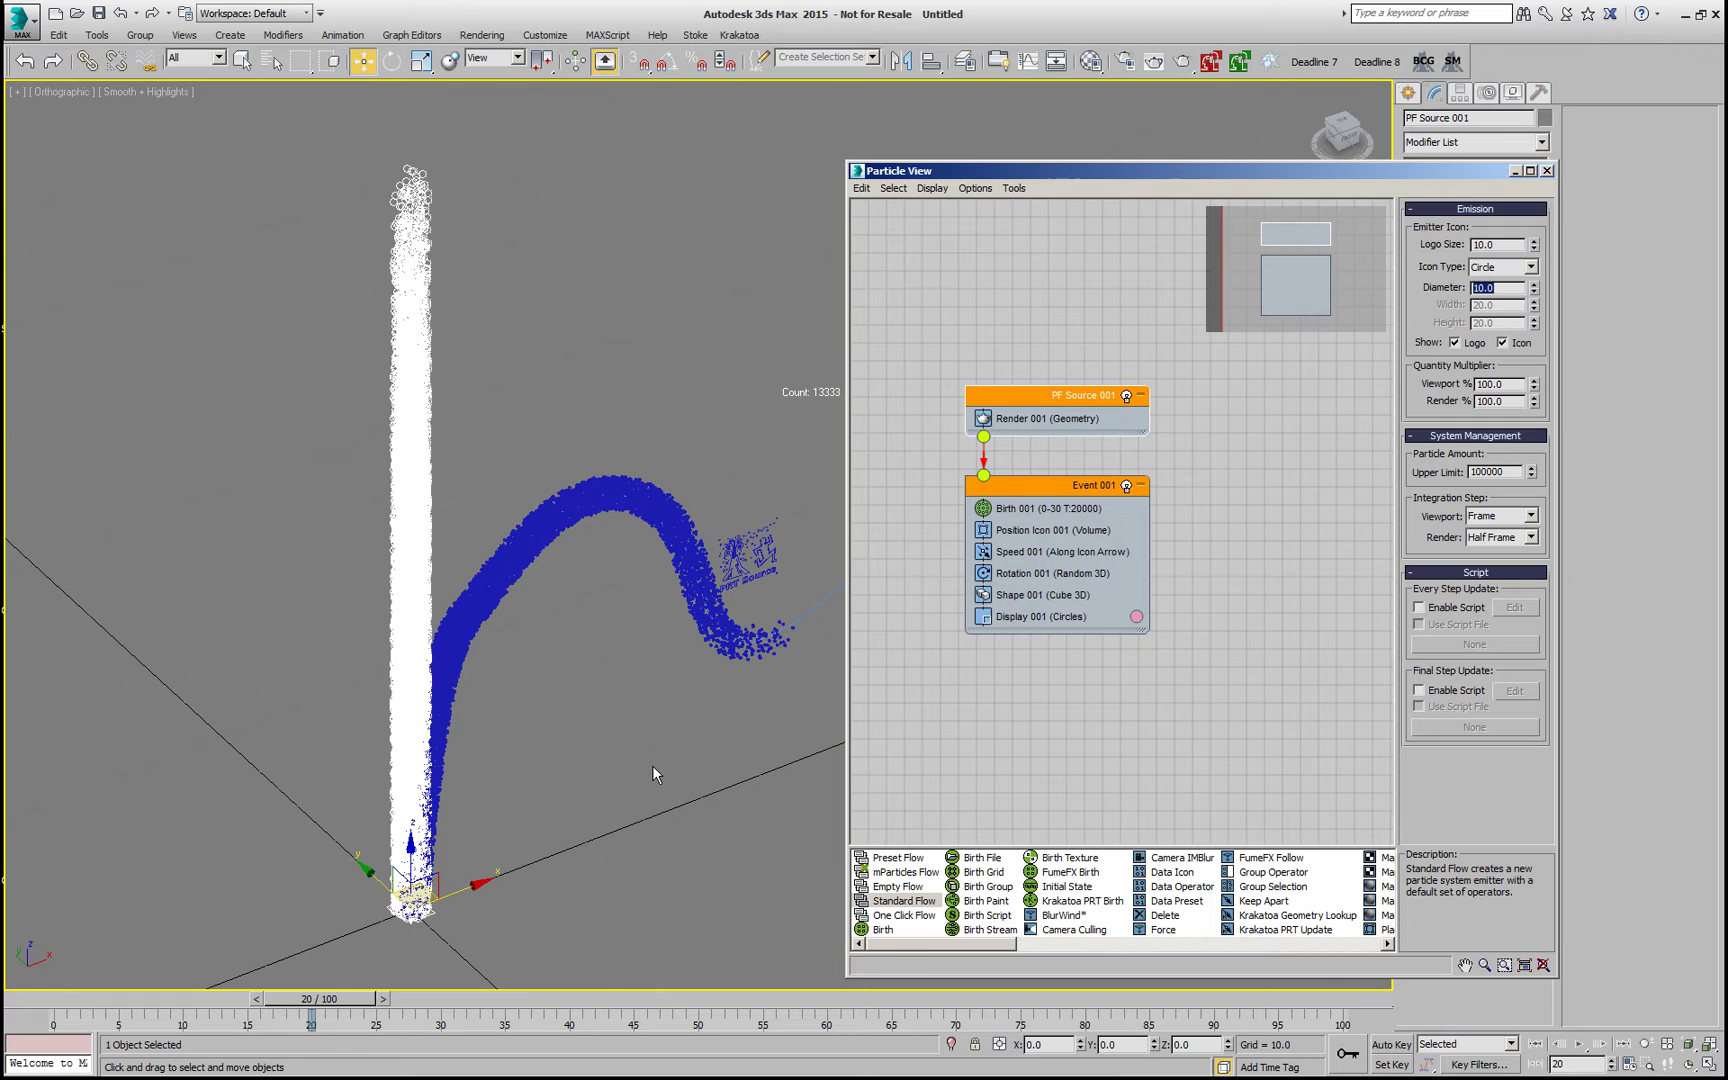
pyautogui.moveTo(1535, 290)
pyautogui.mouseDown()
pyautogui.moveTo(1540, 366)
pyautogui.moveTo(1547, 290)
pyautogui.mouseUp()
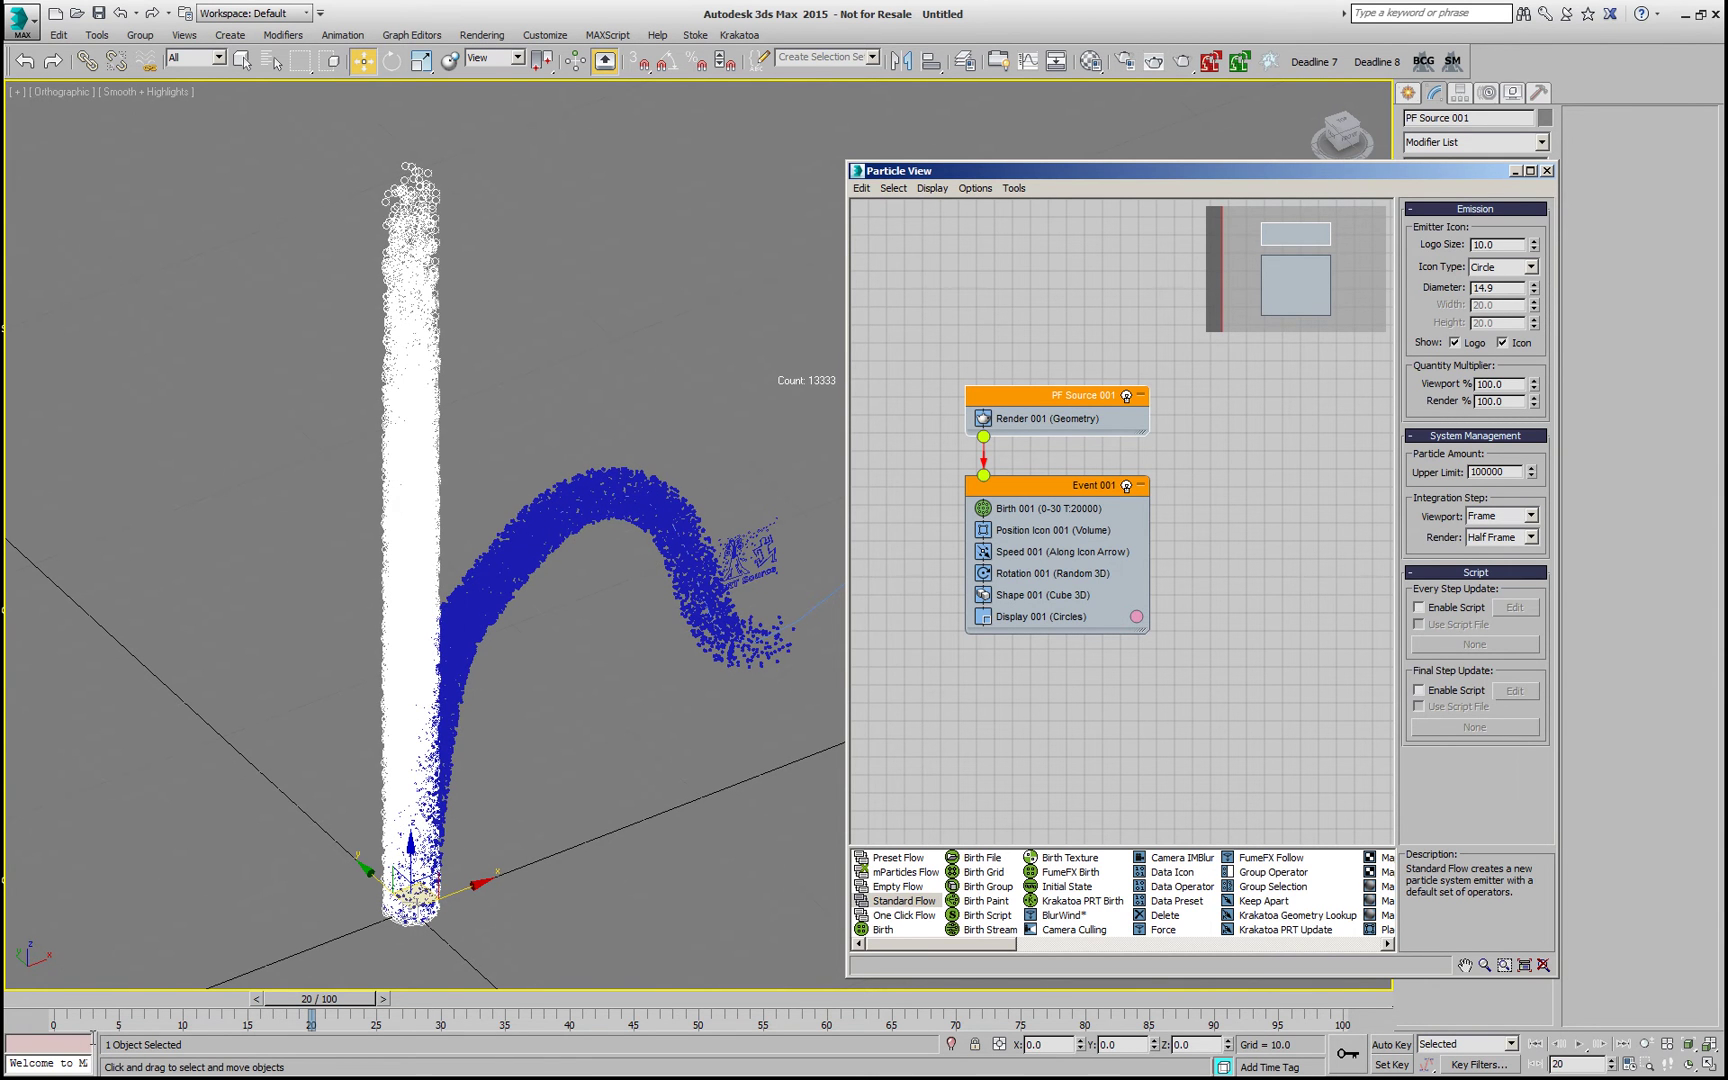
pyautogui.moveTo(30, 998); pyautogui.dragTo(239, 981)
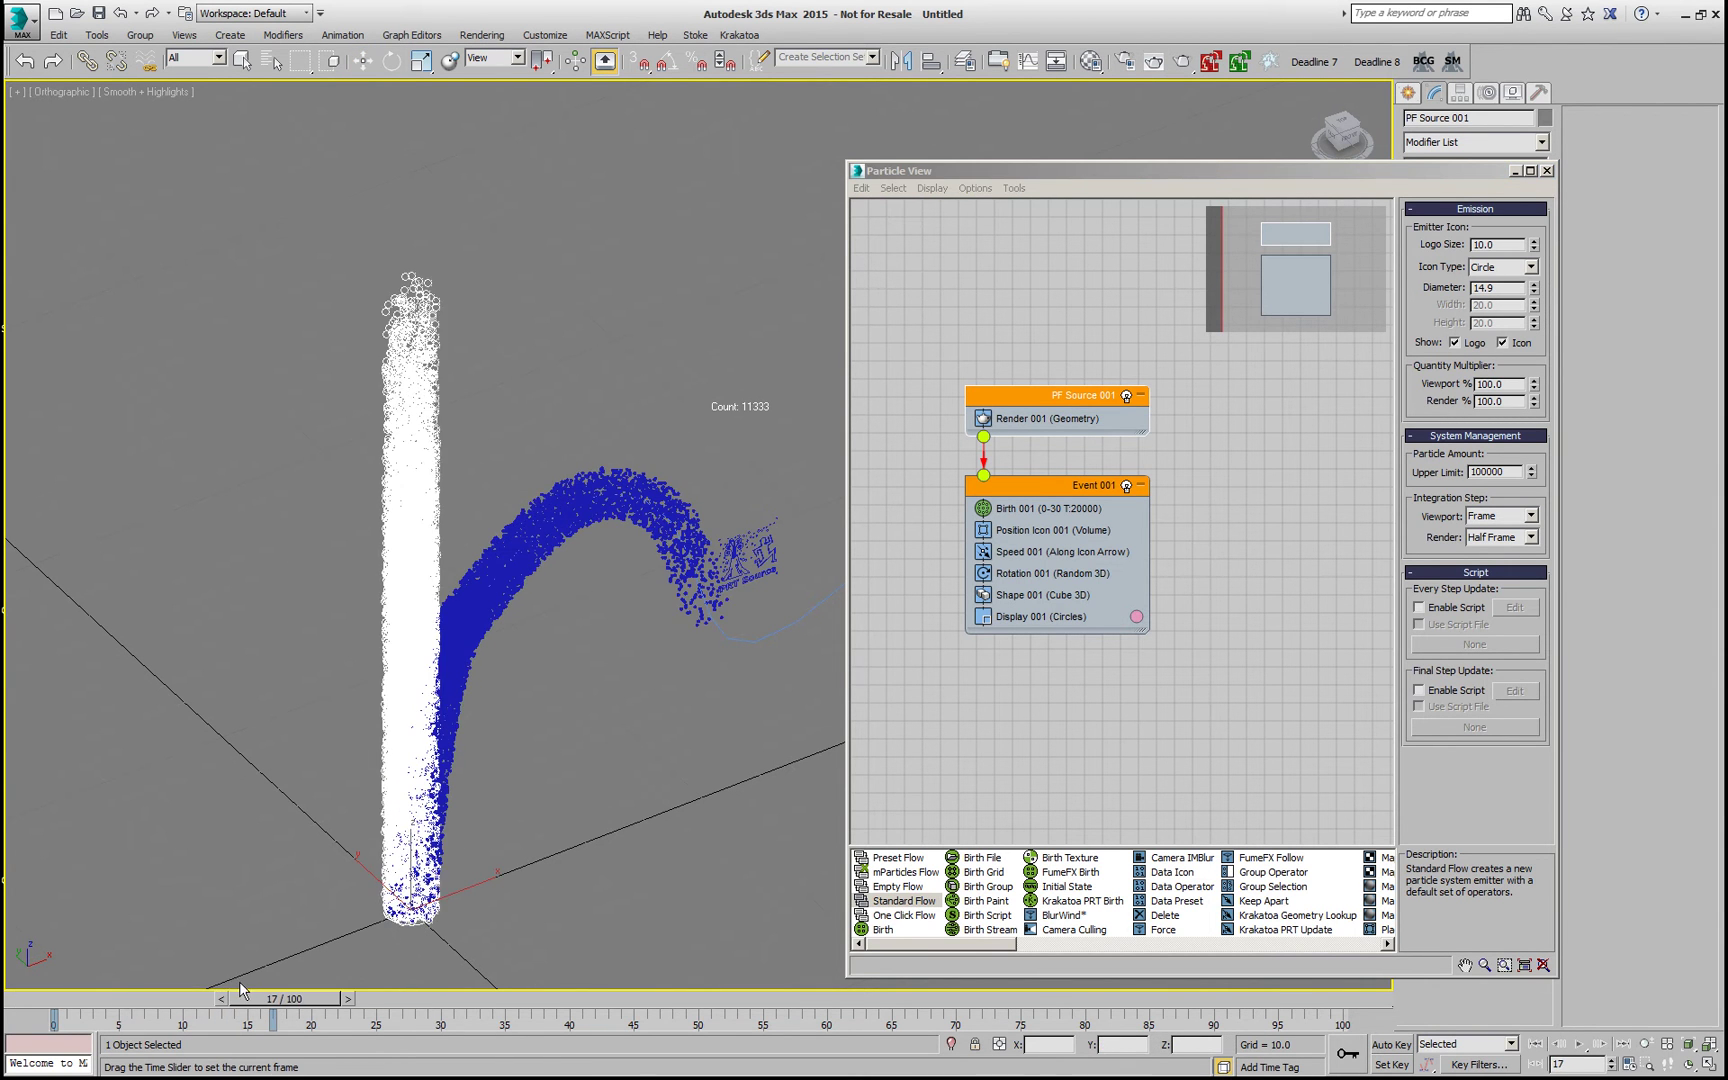
pyautogui.press('w')
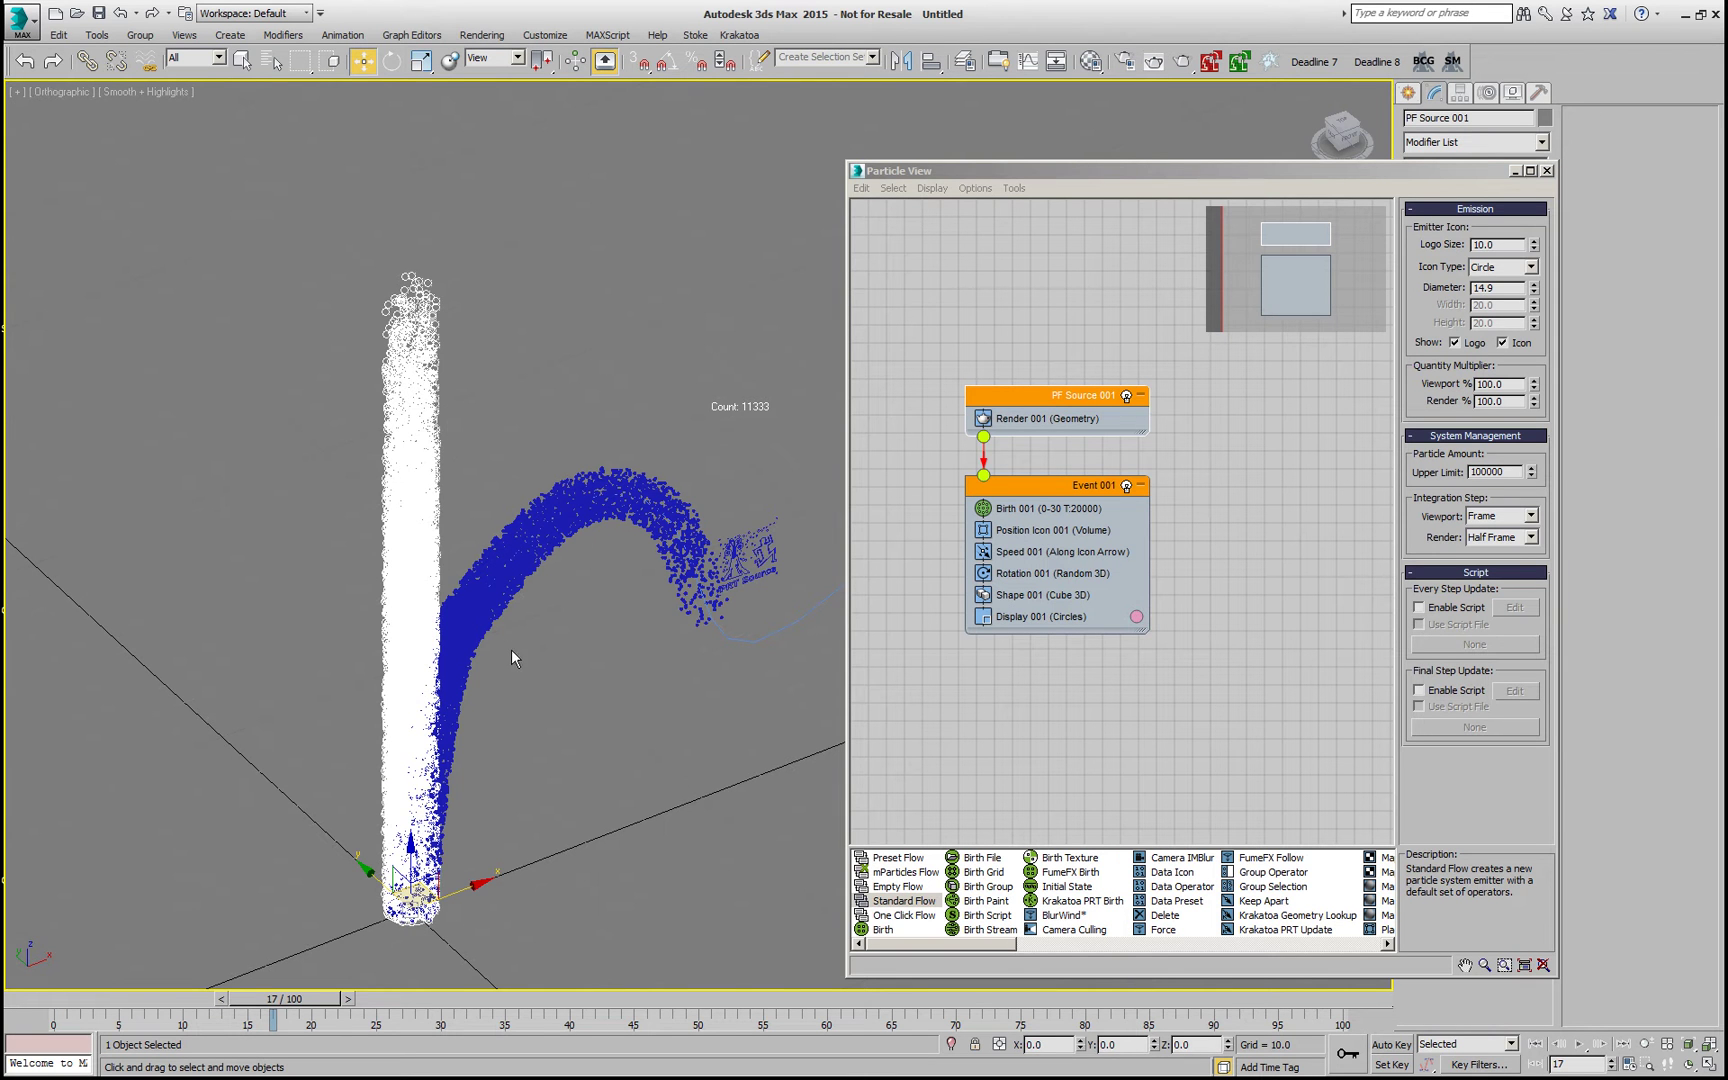
pyautogui.keyDown('alt'); pyautogui.moveTo(535, 668); pyautogui.dragTo(421, 613, button='middle'); pyautogui.keyUp('alt')
# - Close Particle View and add a Krakatoa Magma modifier to the selected PRT Source
pyautogui.click(410, 570)
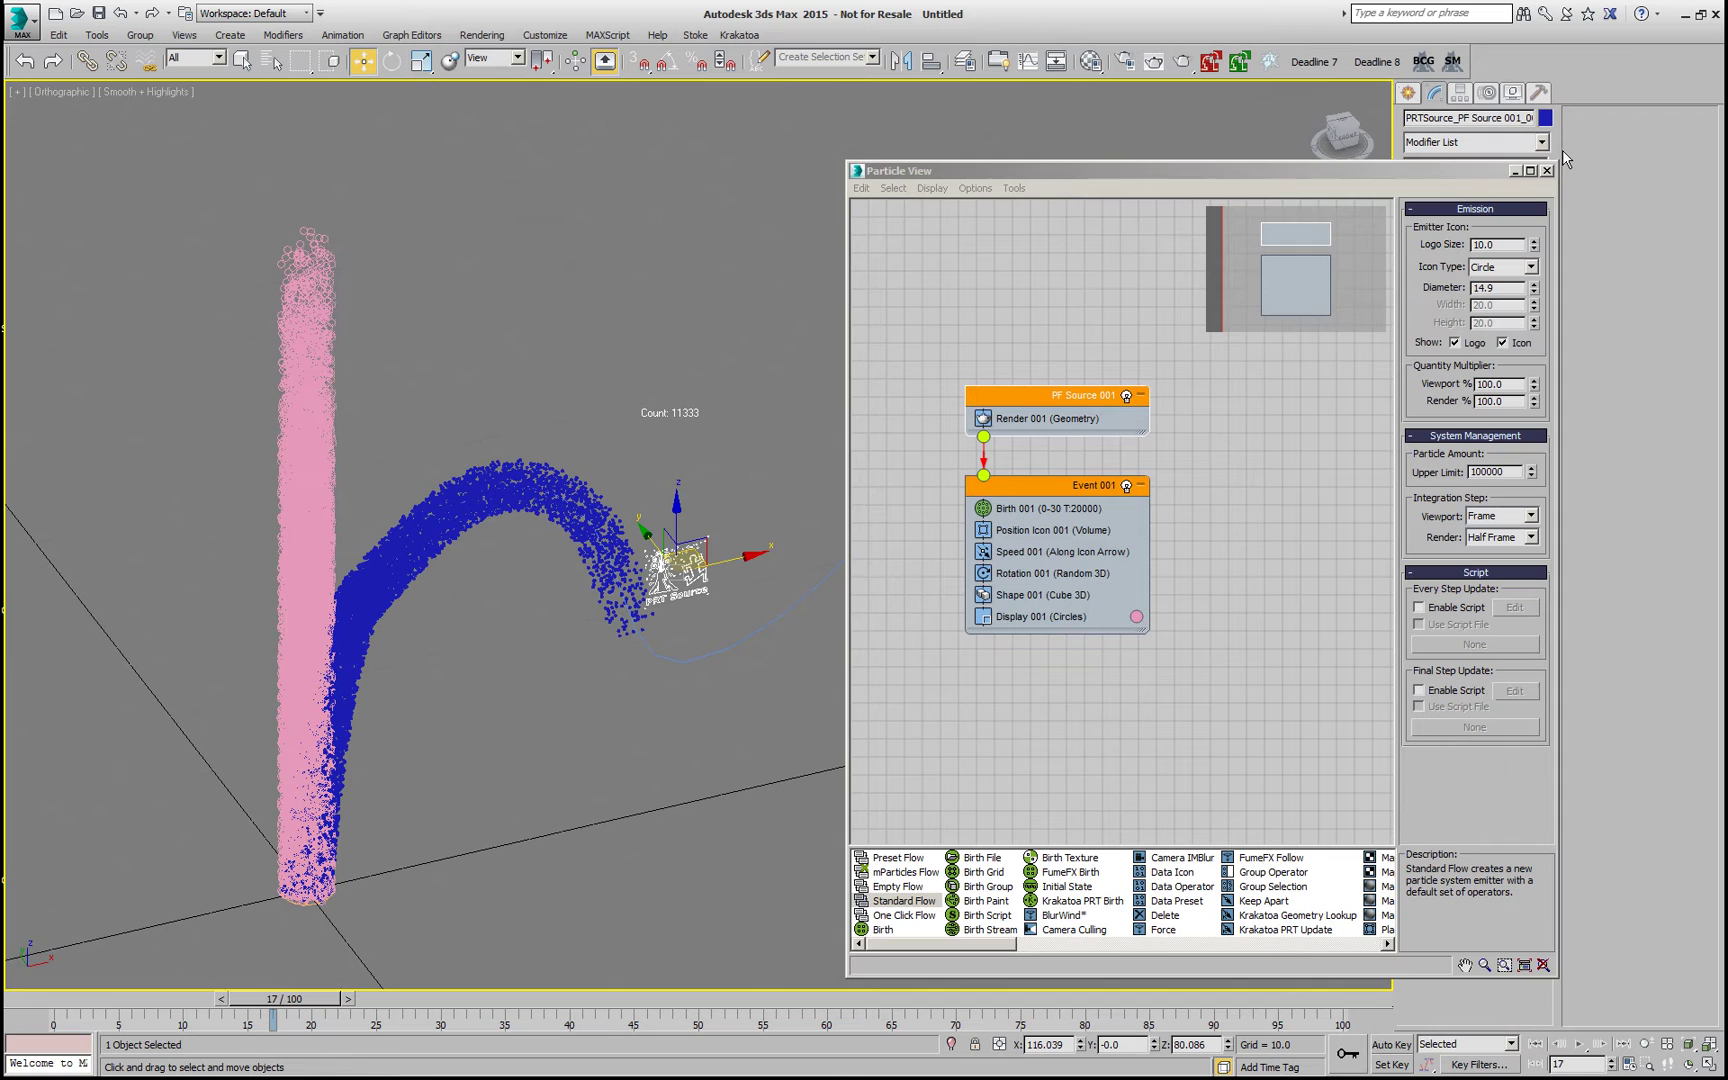
pyautogui.click(1515, 171)
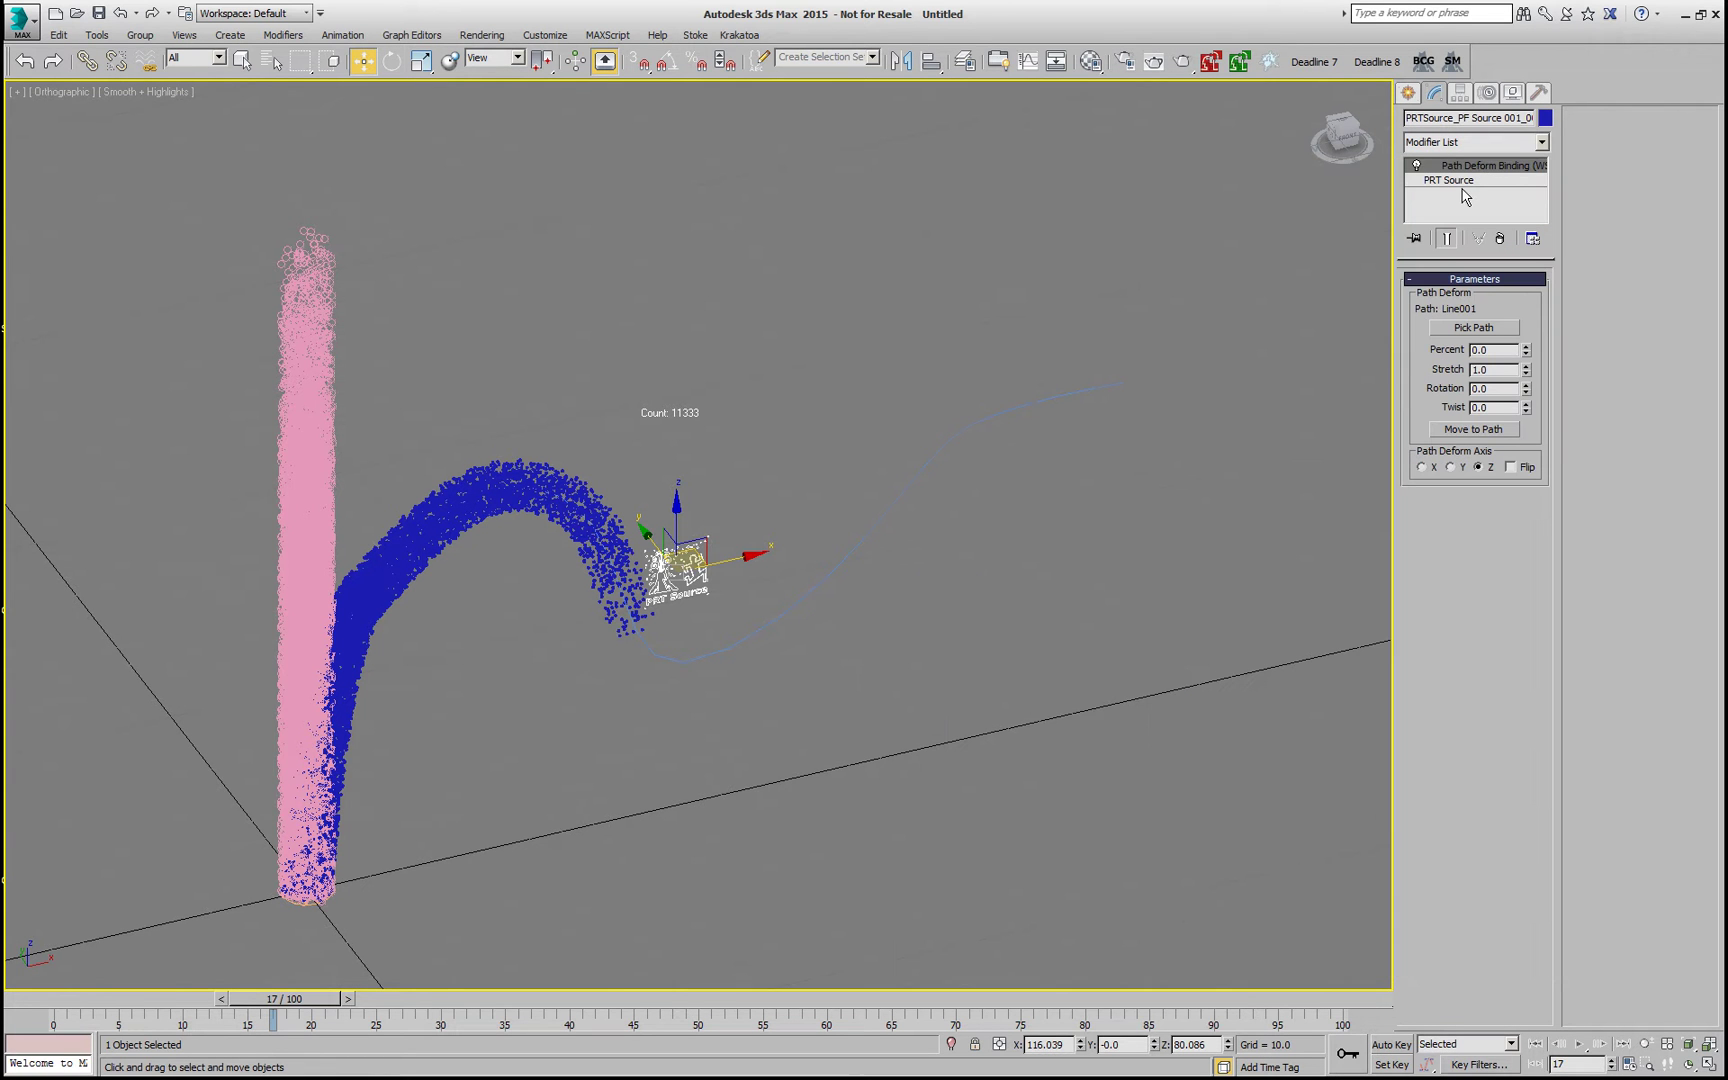
pyautogui.click(739, 34)
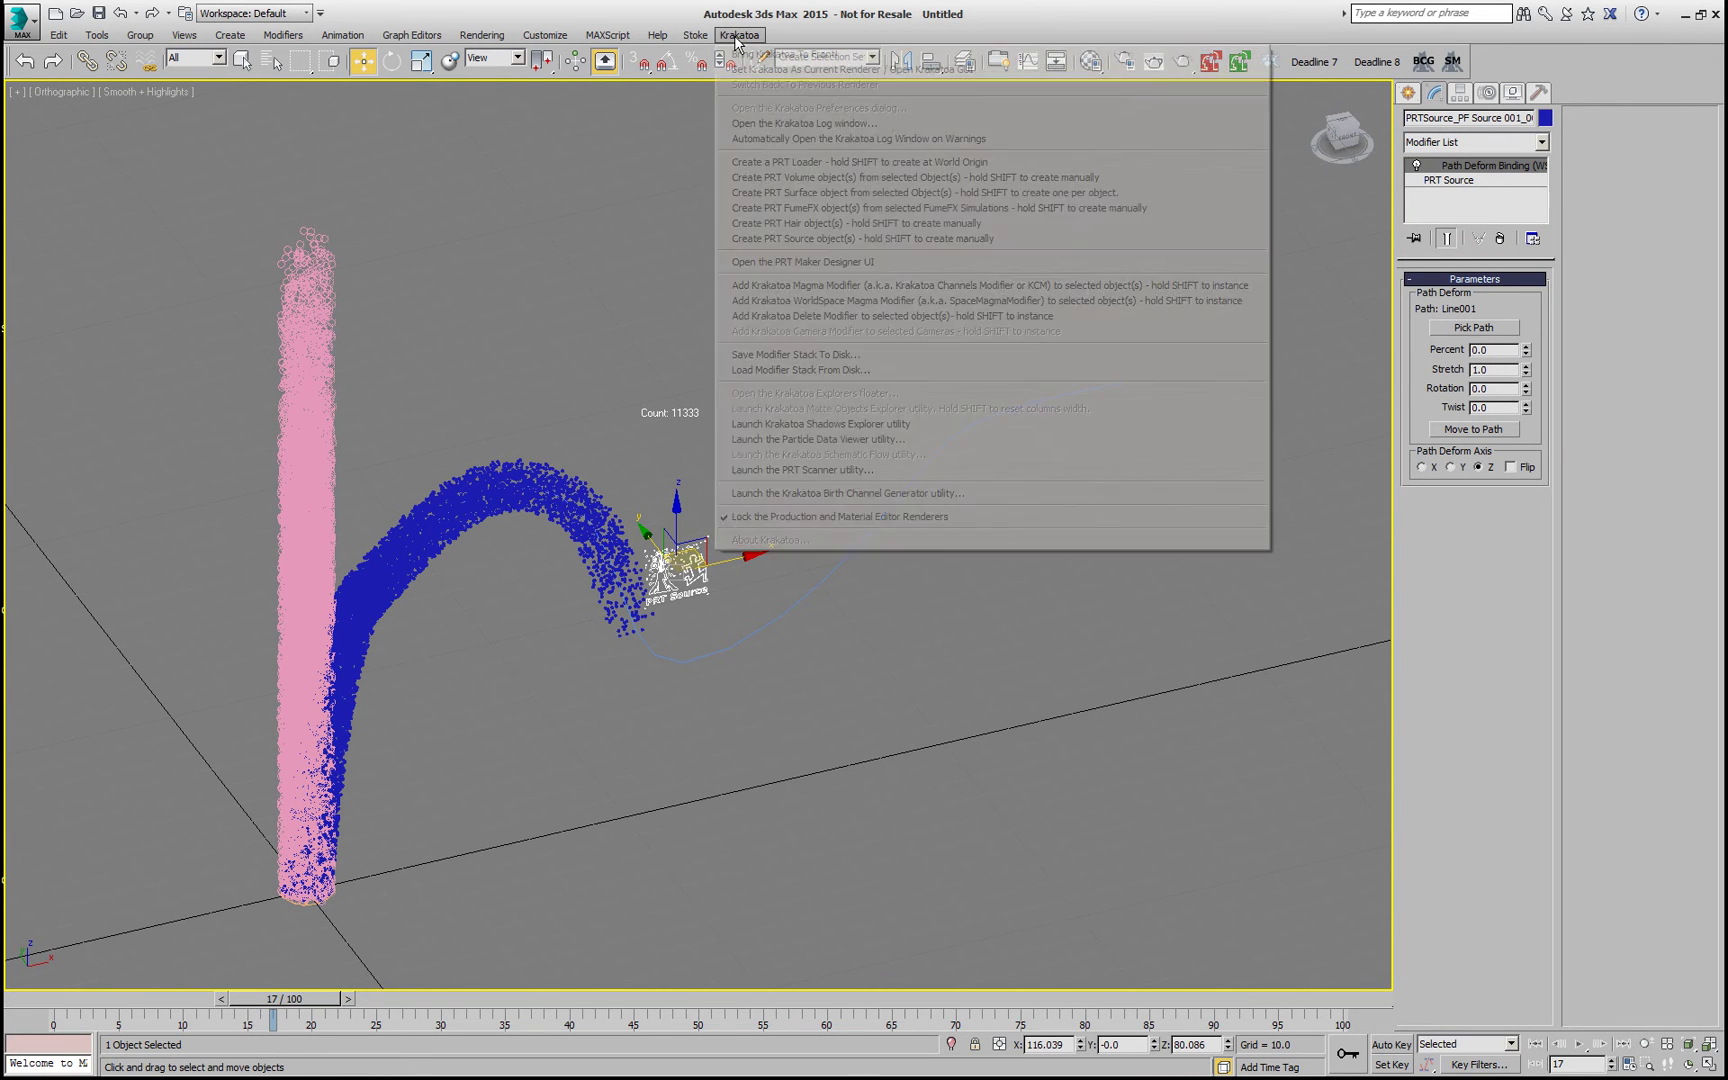
pyautogui.click(1150, 285)
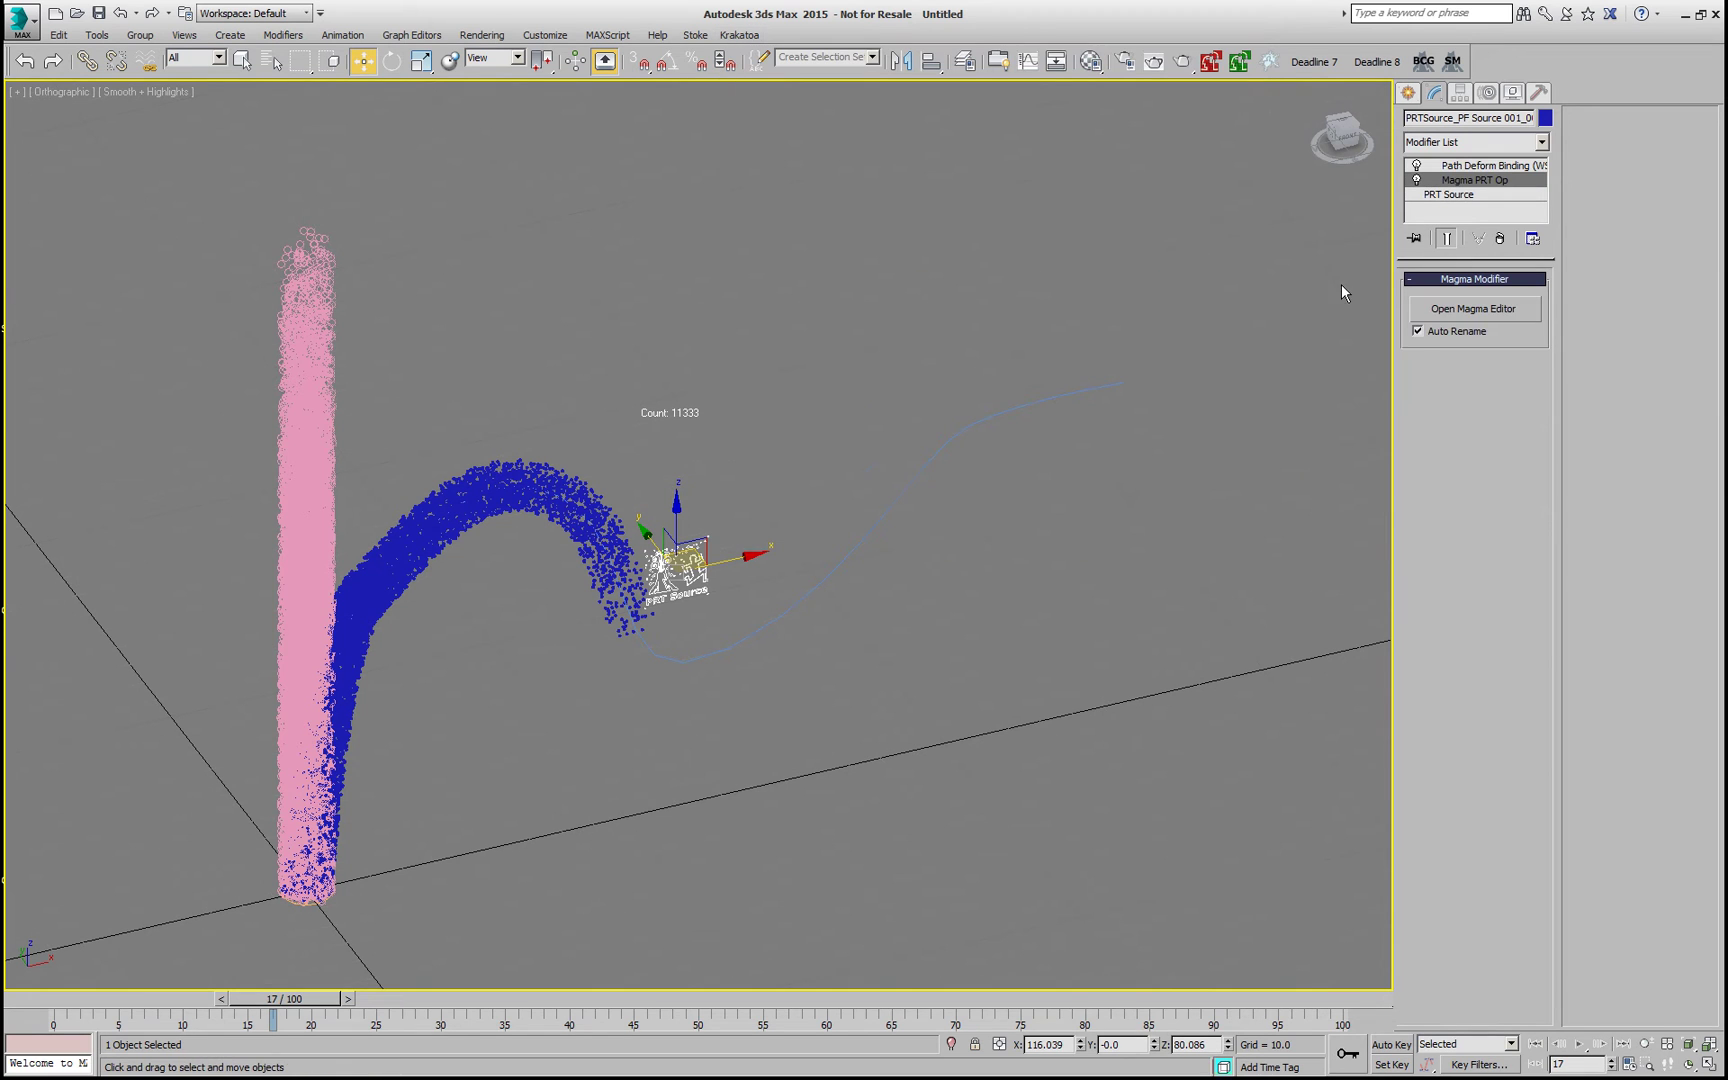
pyautogui.click(1447, 307)
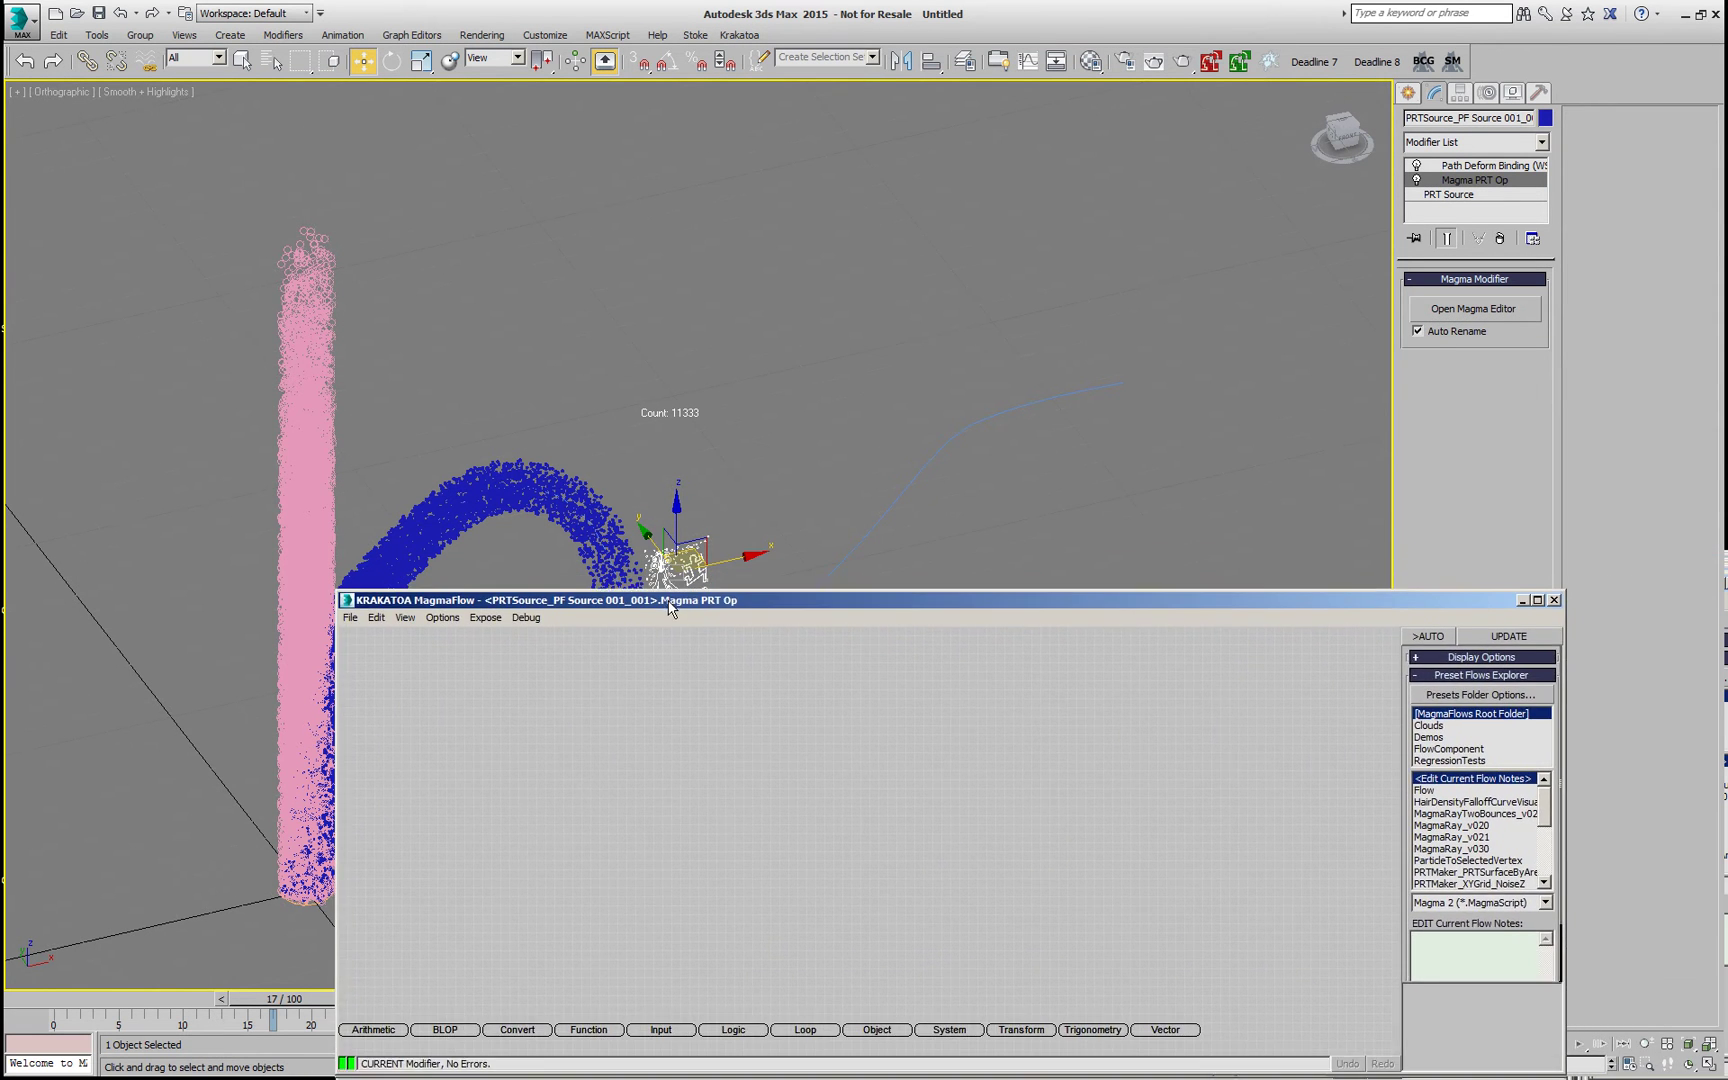
# - Resize and raise the MagmaFlow window, then add an Output node writing PRTViewportVector
pyautogui.moveTo(1235, 607); pyautogui.dragTo(1240, 677)
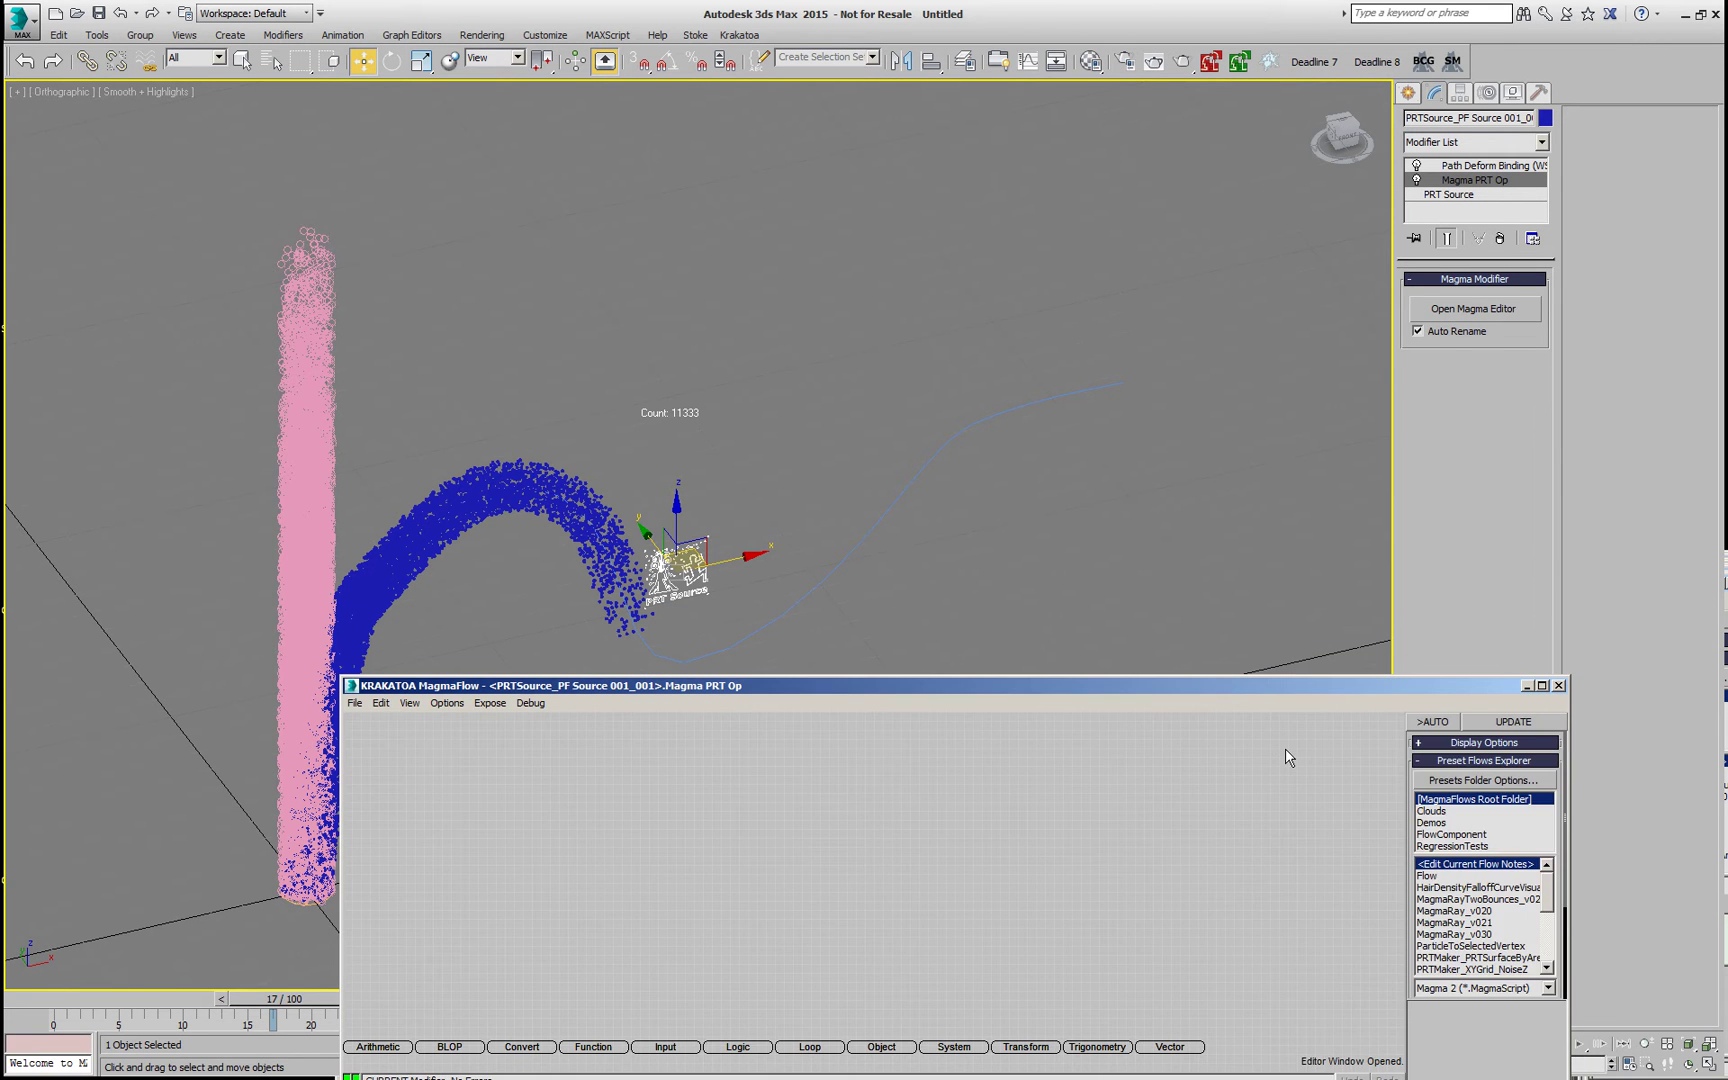
pyautogui.click(1285, 748)
pyautogui.moveTo(1388, 688); pyautogui.dragTo(1379, 569)
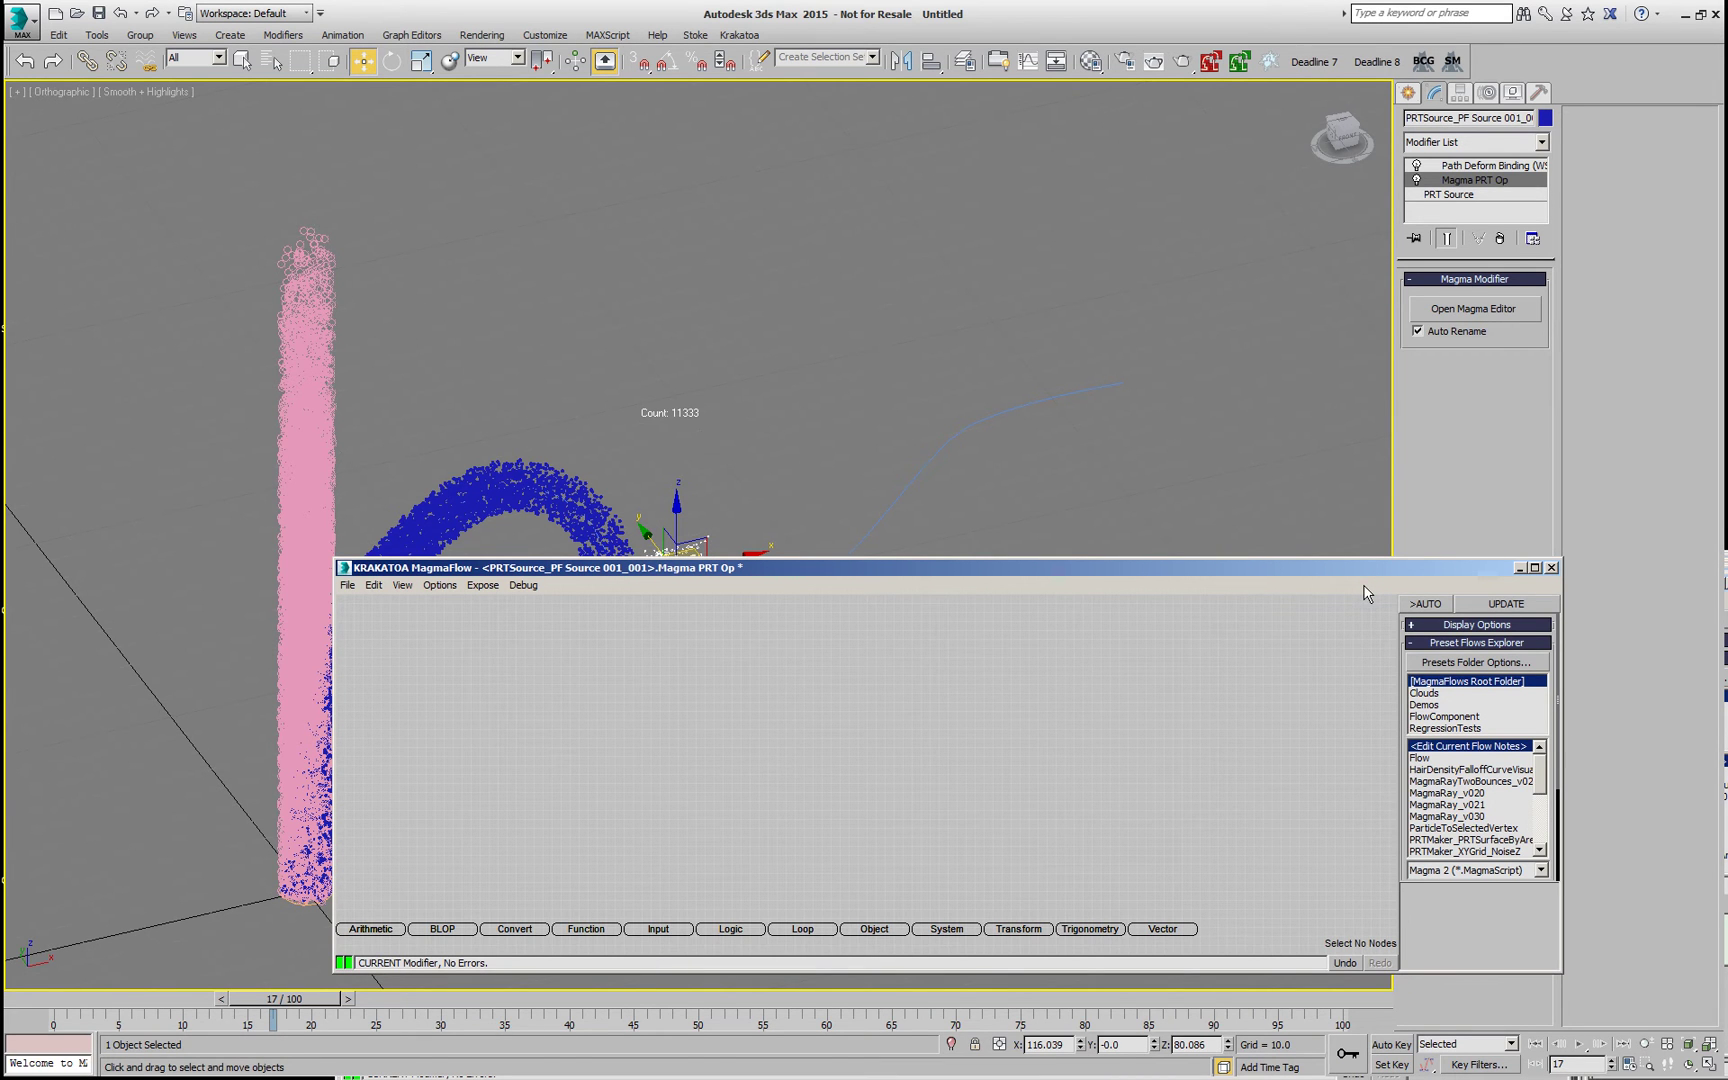
pyautogui.press('o')
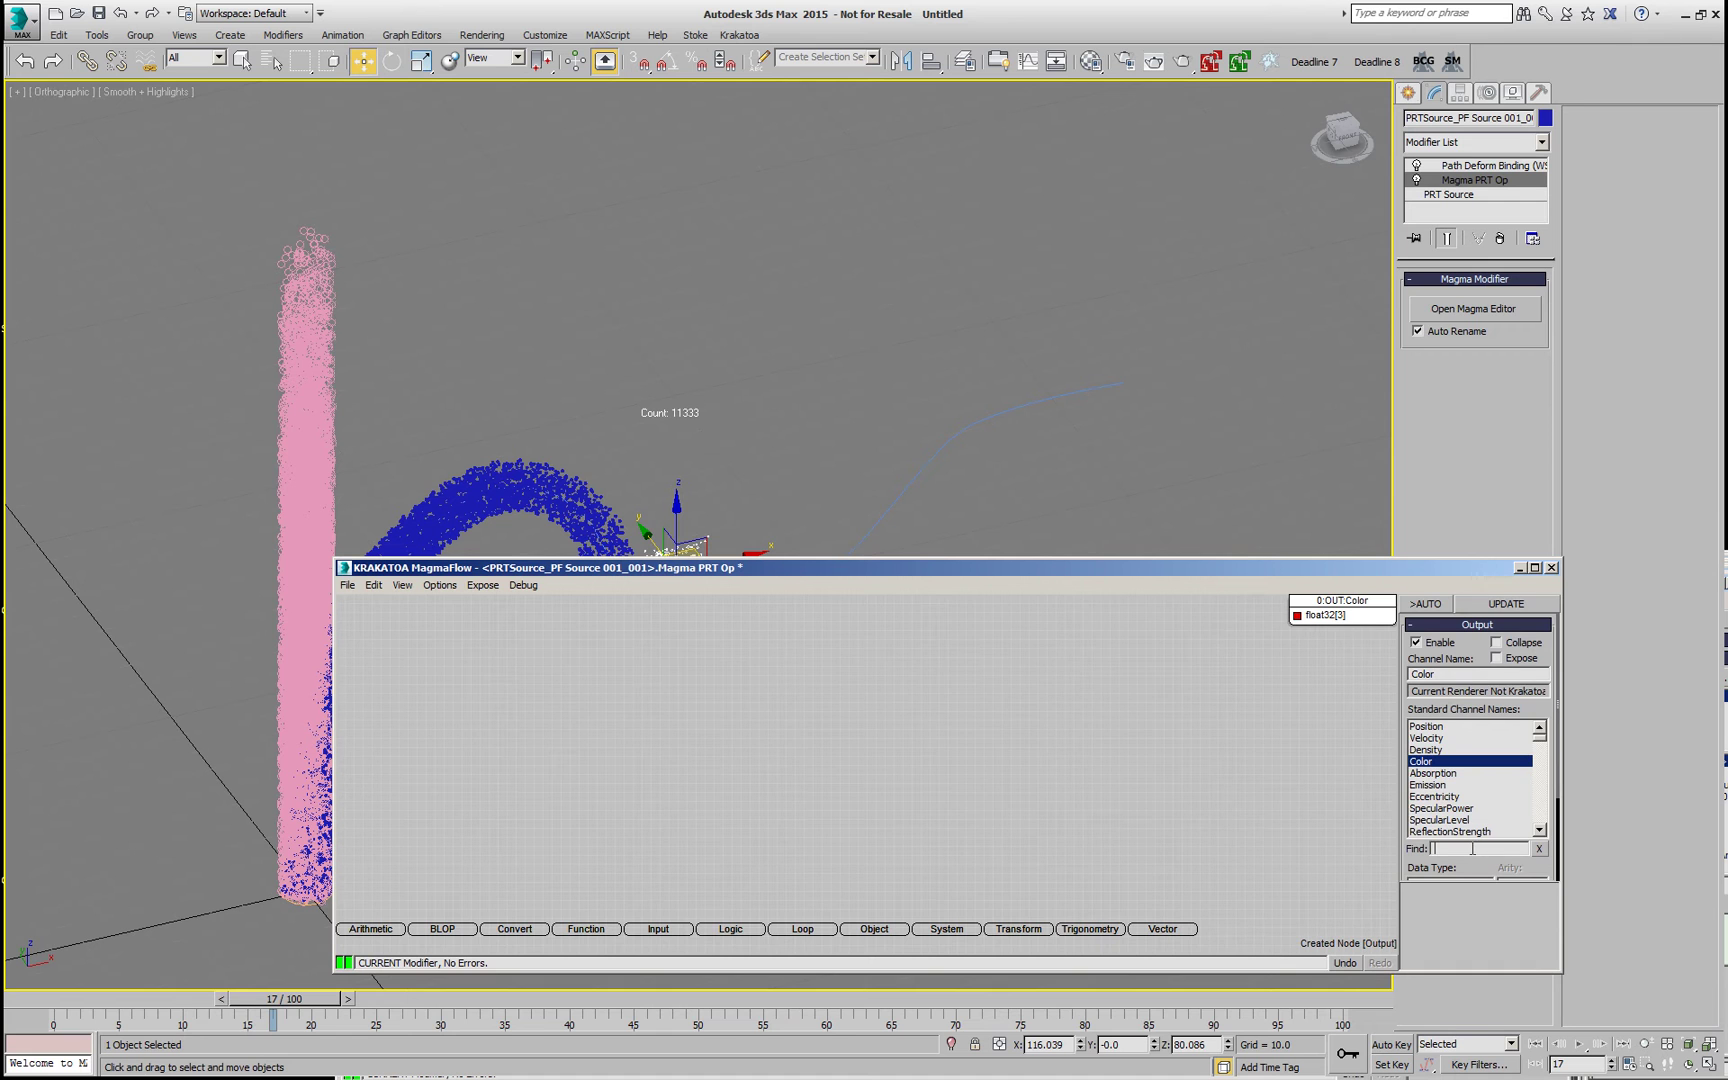
pyautogui.write('View')
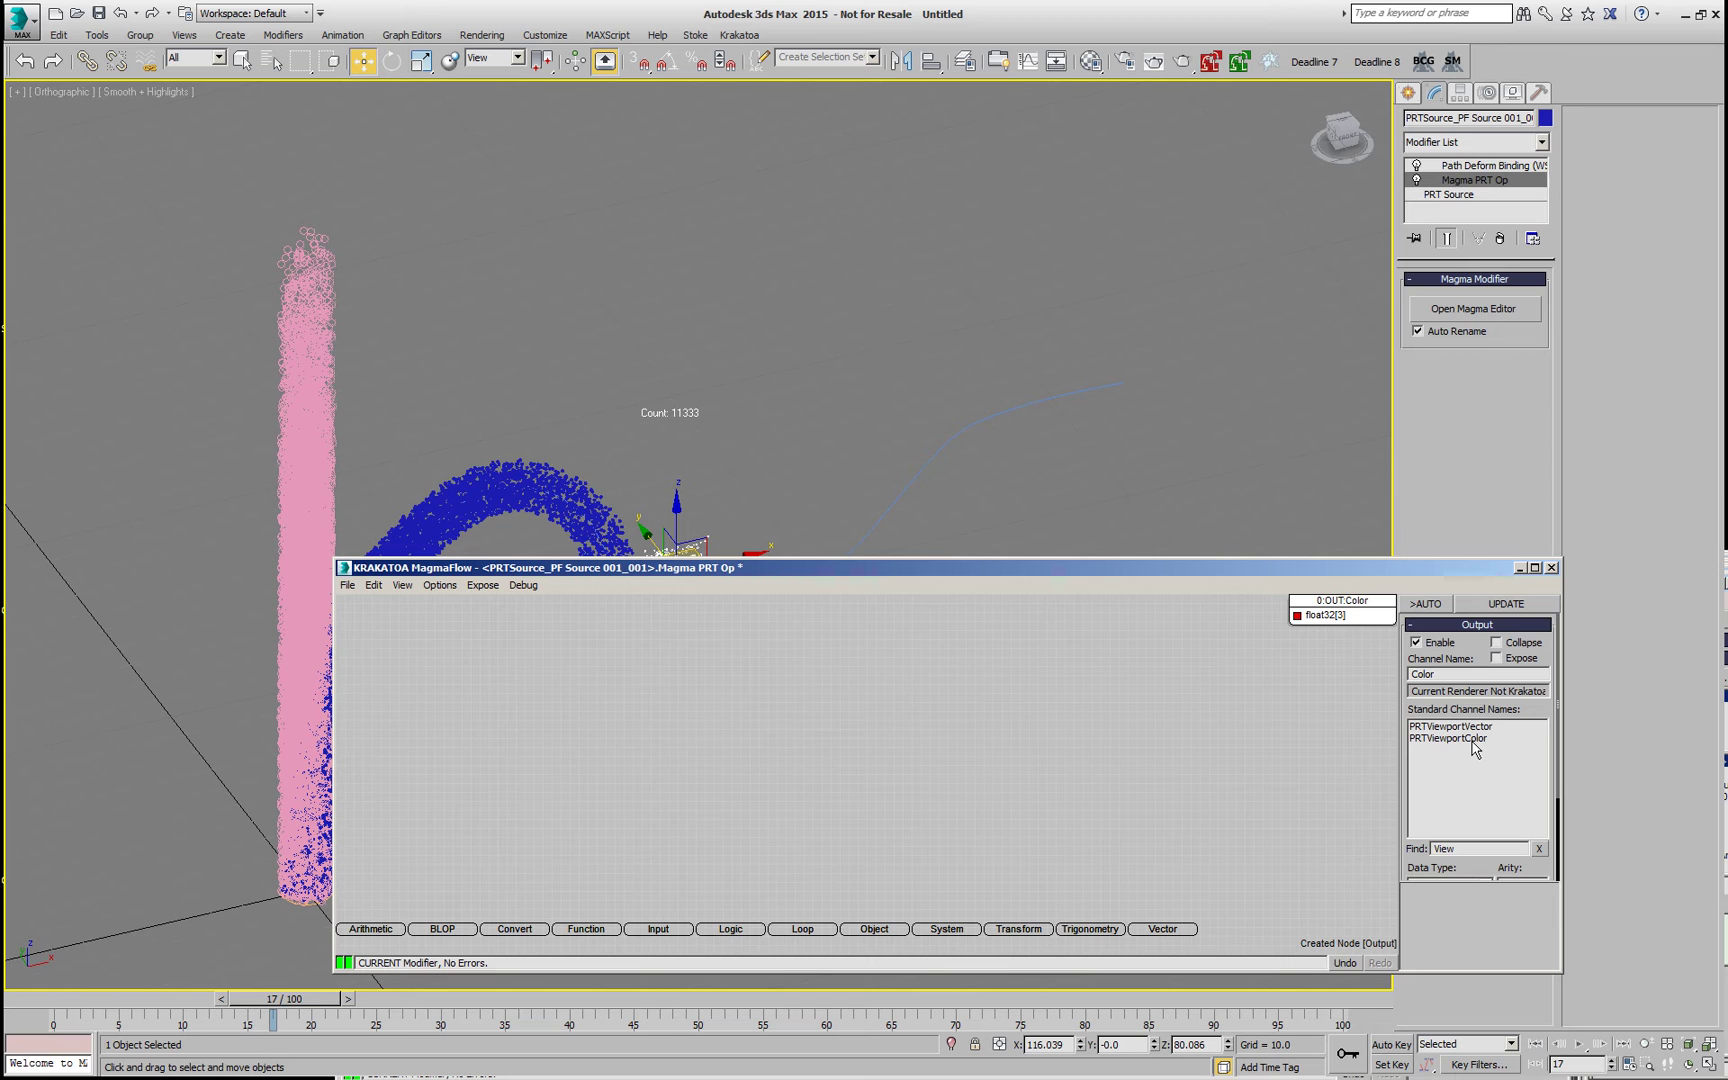
pyautogui.doubleClick(1455, 726)
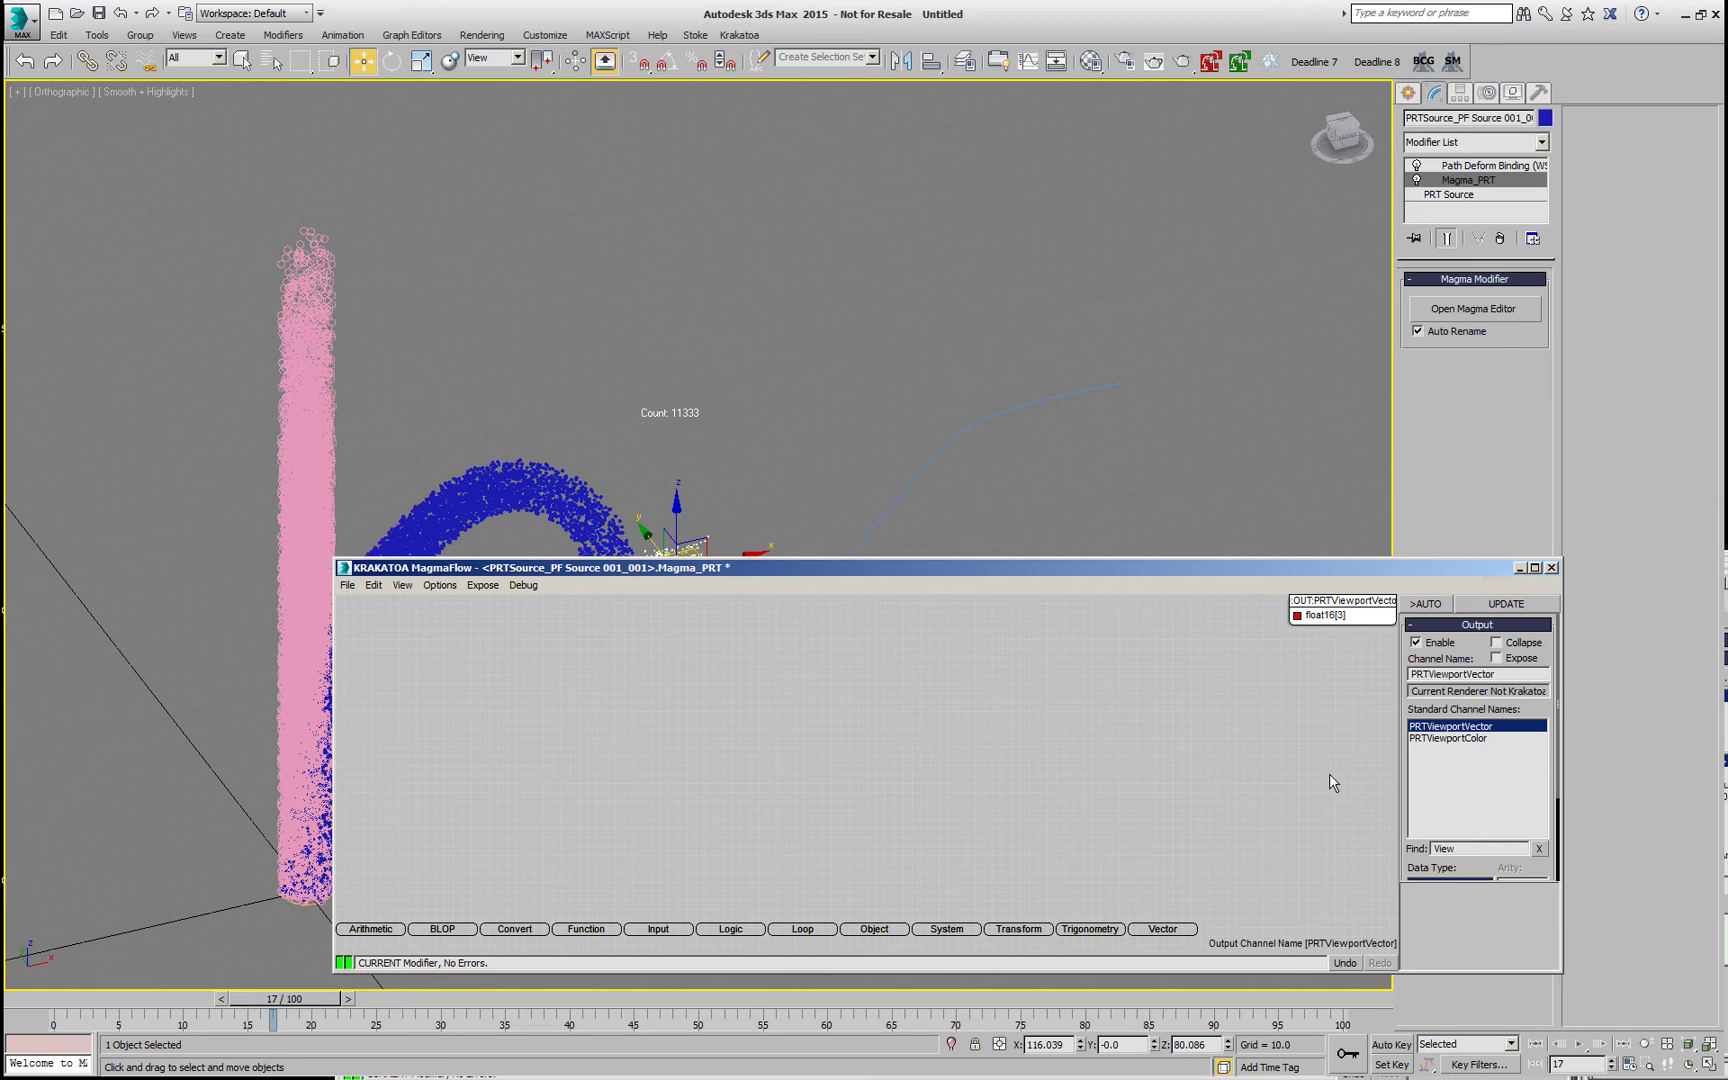
# - Output Velocity divided by a FrameRate InputScript node, enable >AUTO, and scrub to check
pyautogui.click(1334, 620)
pyautogui.moveTo(1297, 615); pyautogui.dragTo(970, 707)
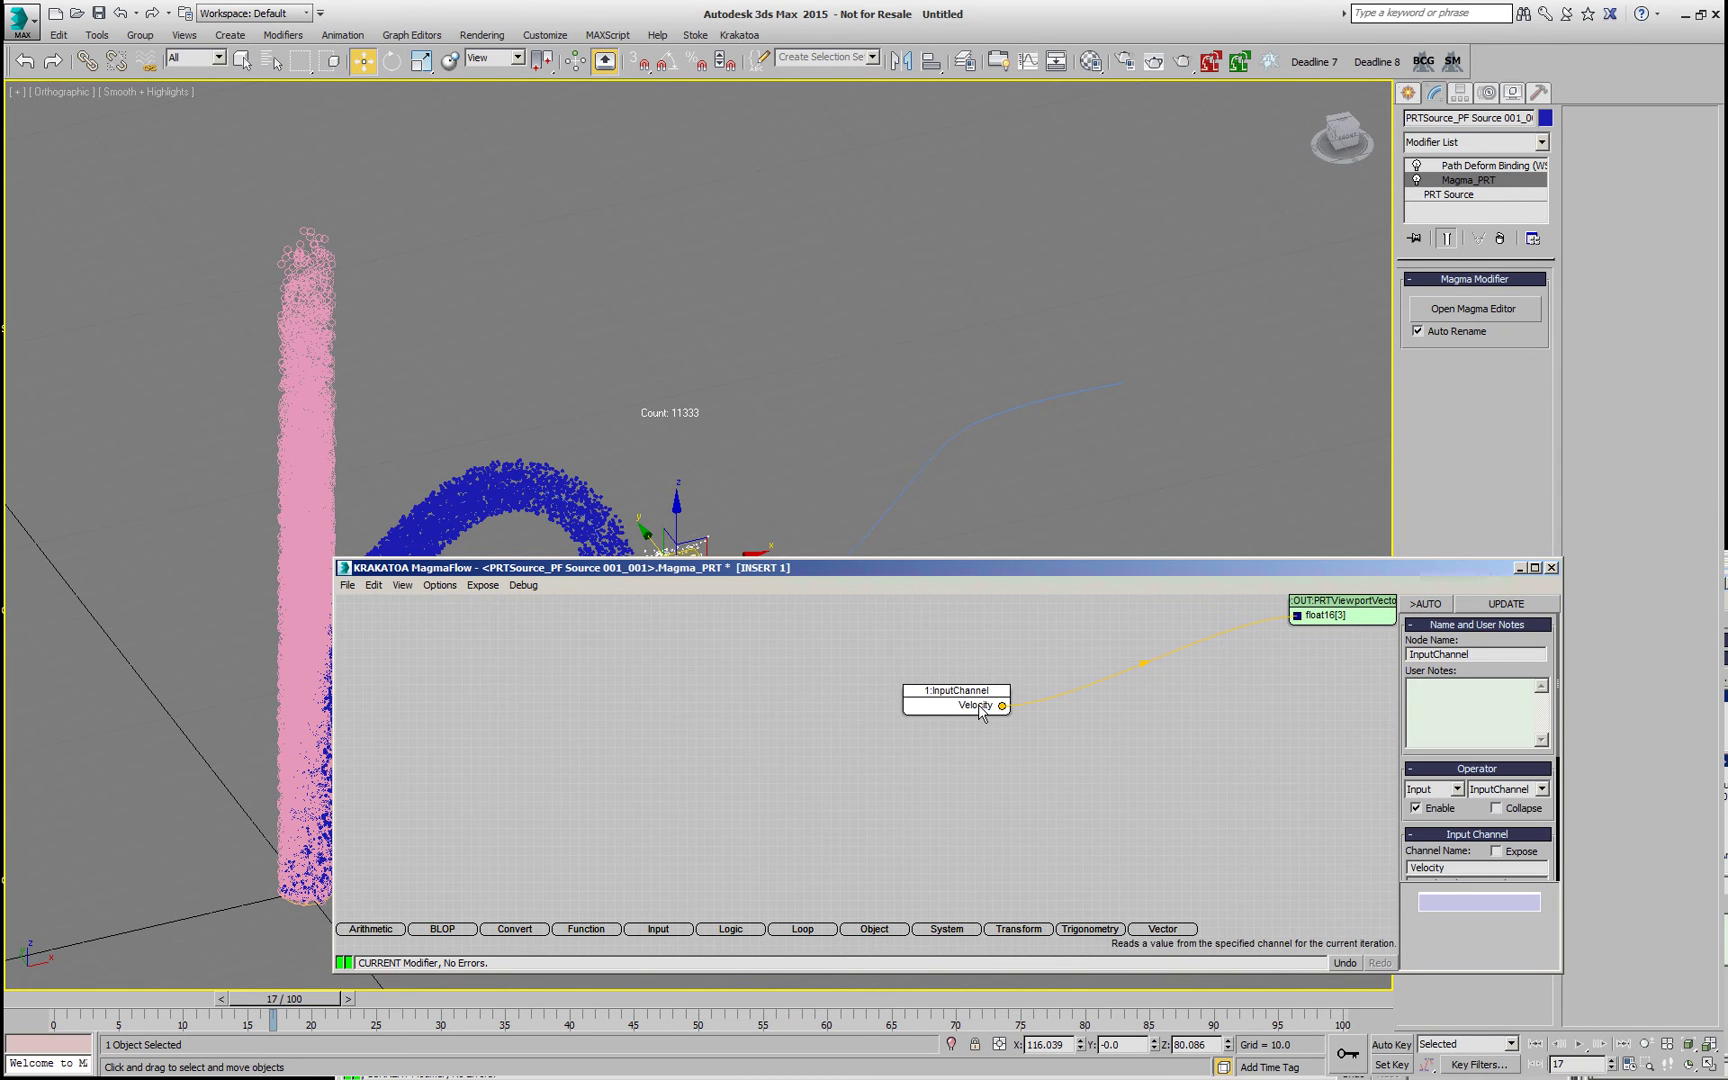
pyautogui.press('/')
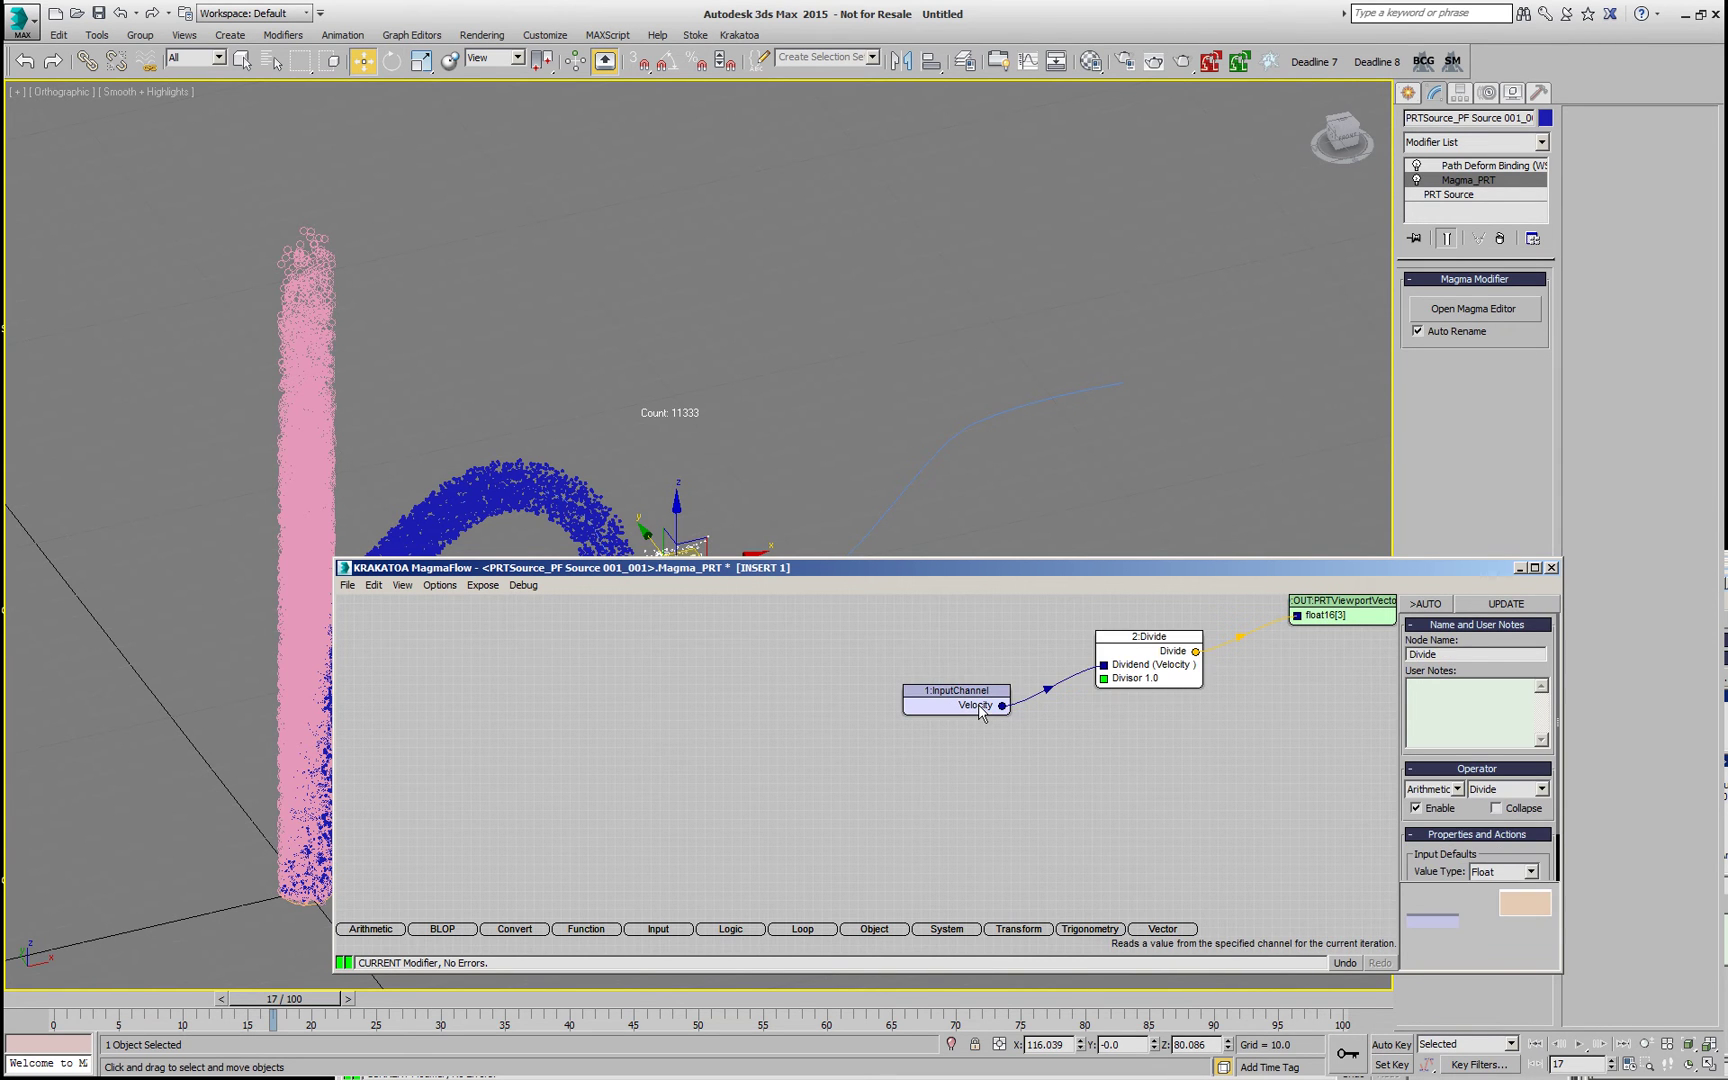
pyautogui.press('Tab')
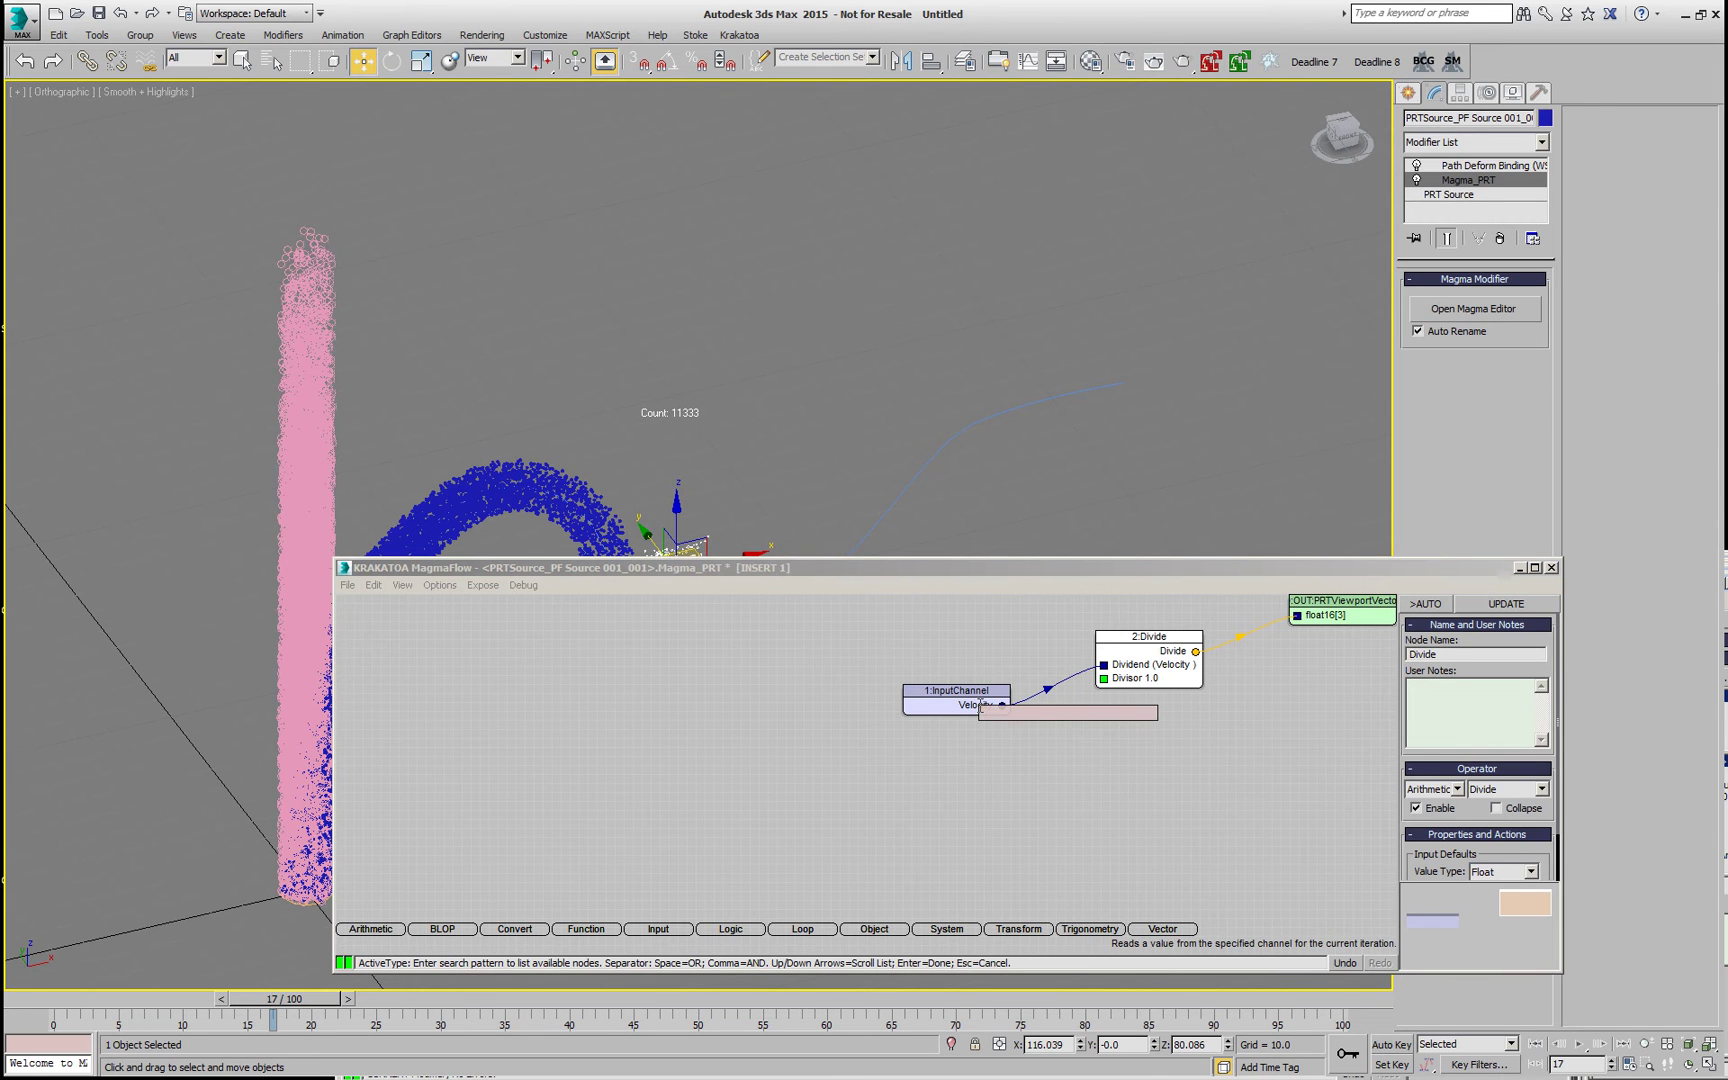
pyautogui.write('fraM')
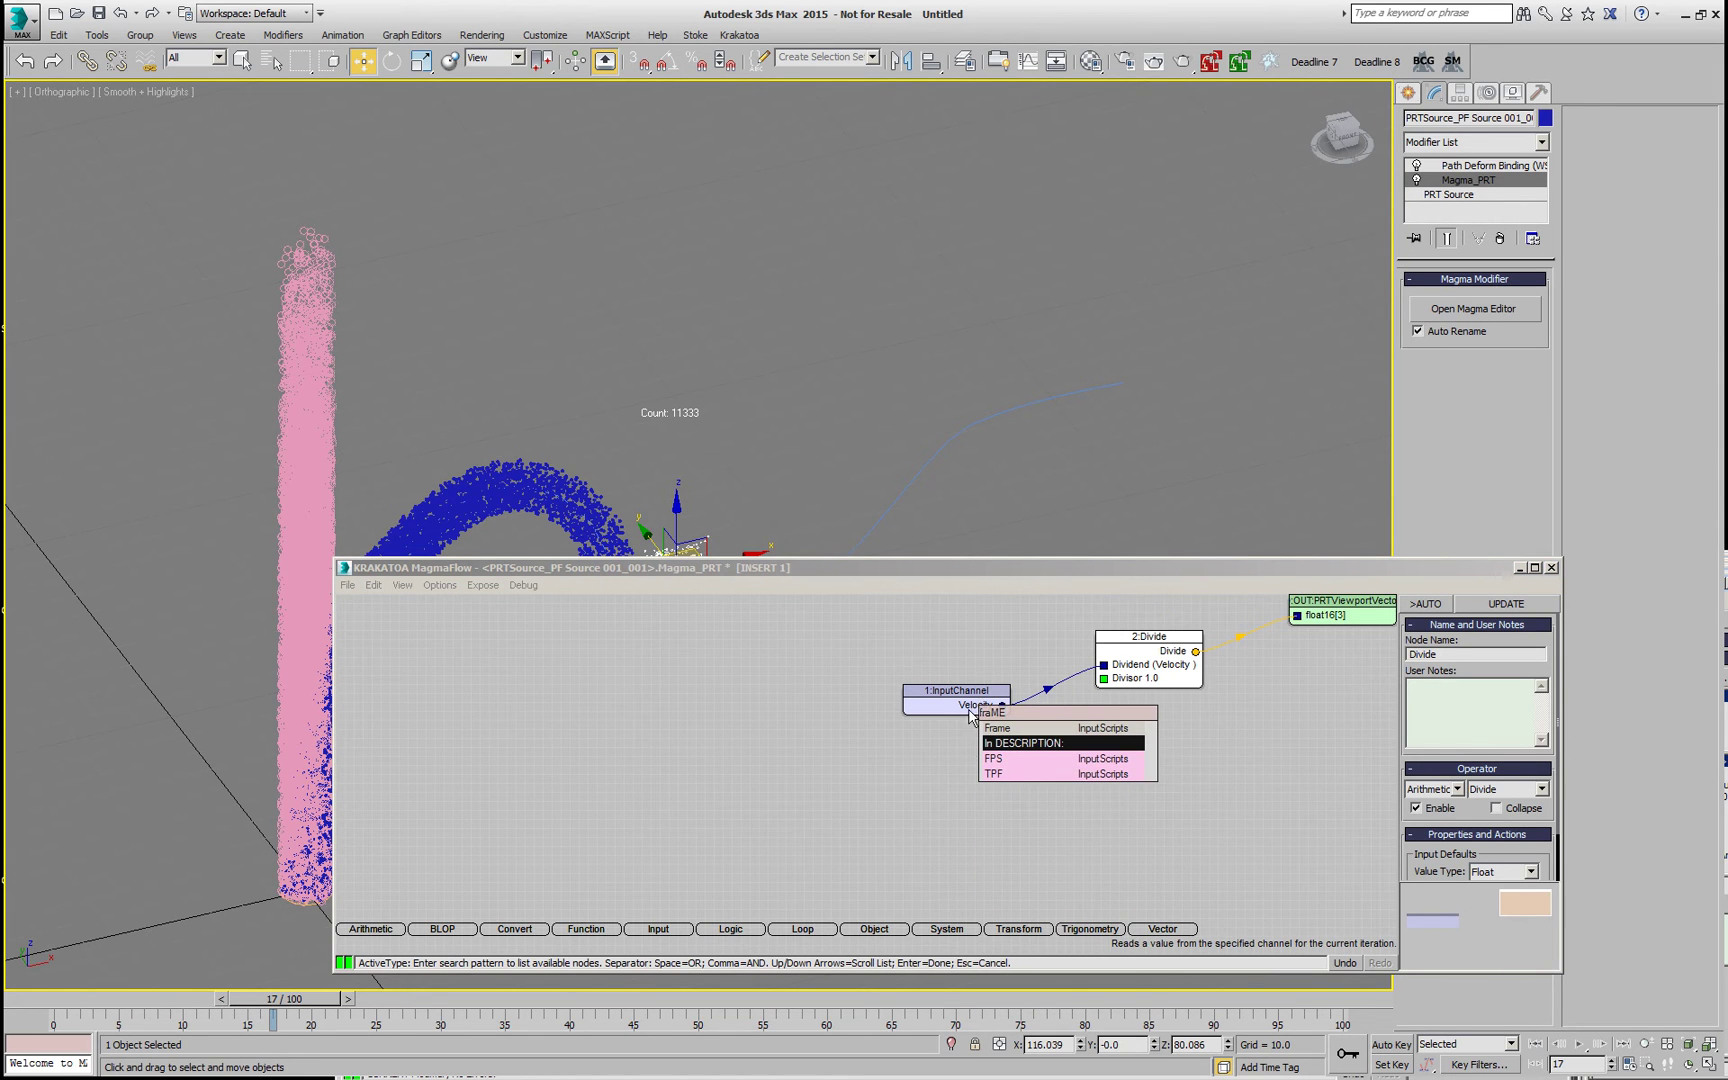
pyautogui.write('E')
pyautogui.press('Down')
pyautogui.press('Return')
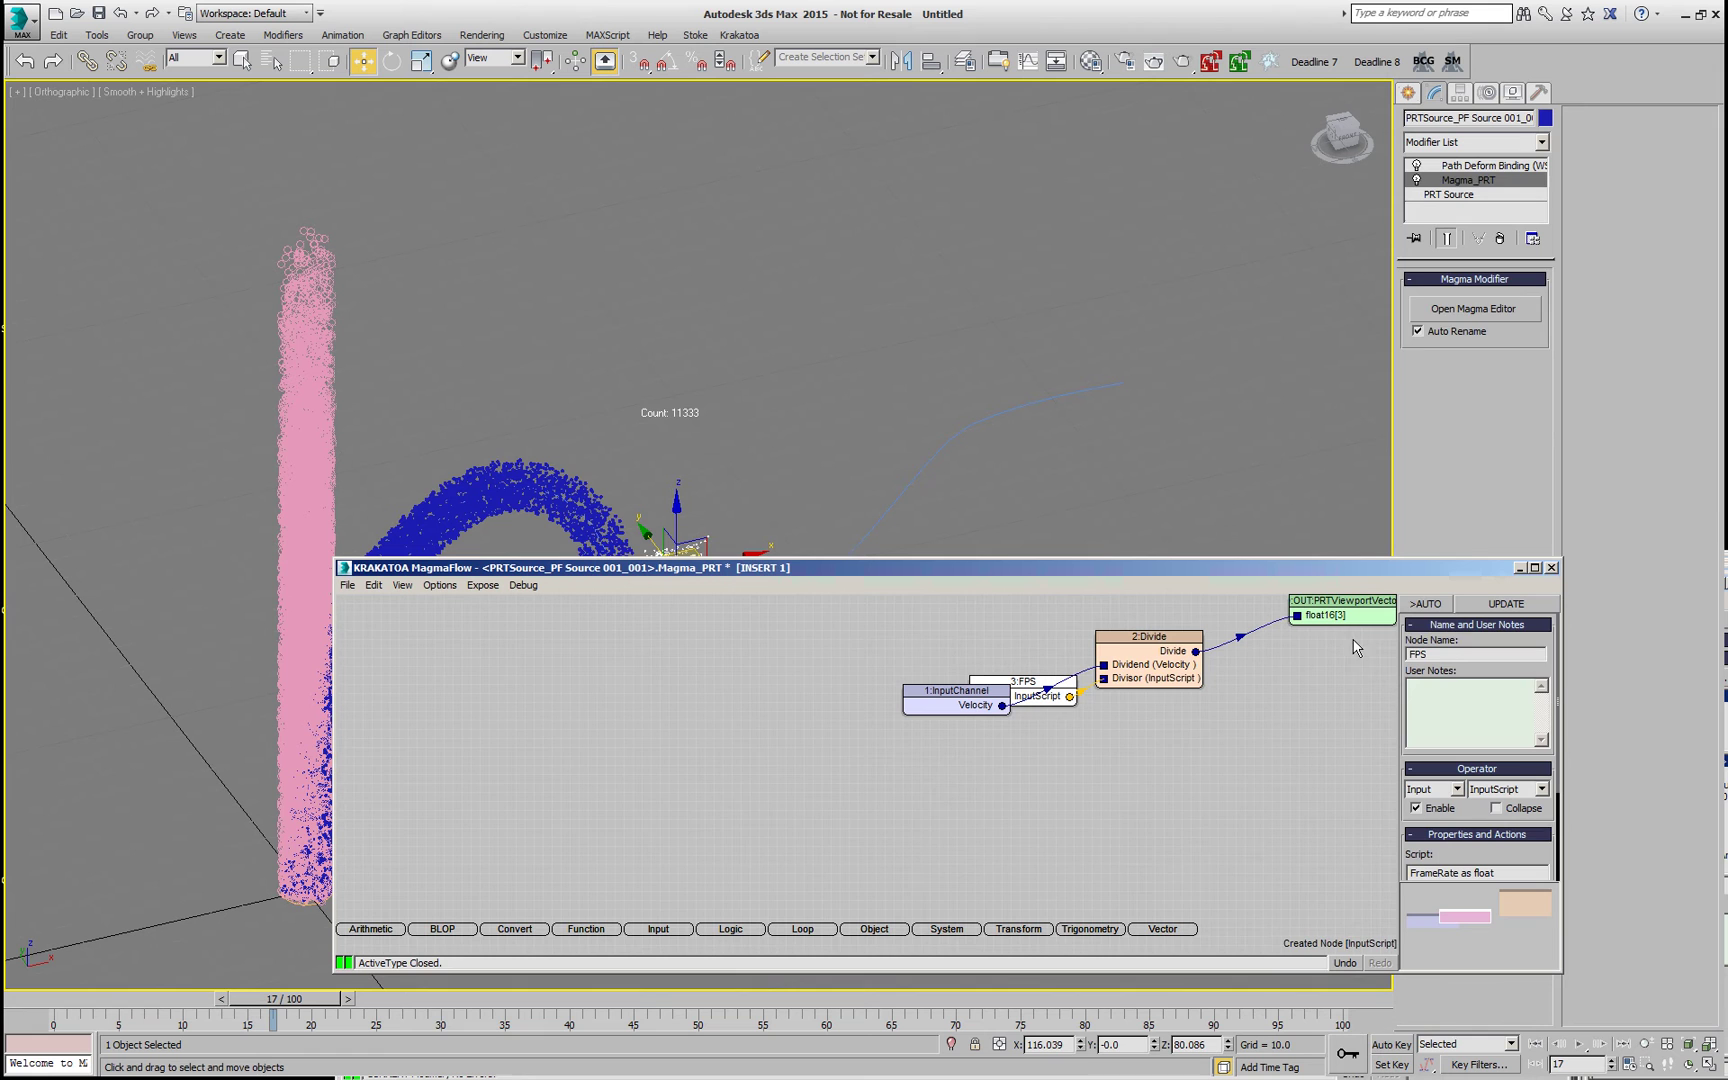
pyautogui.click(1408, 604)
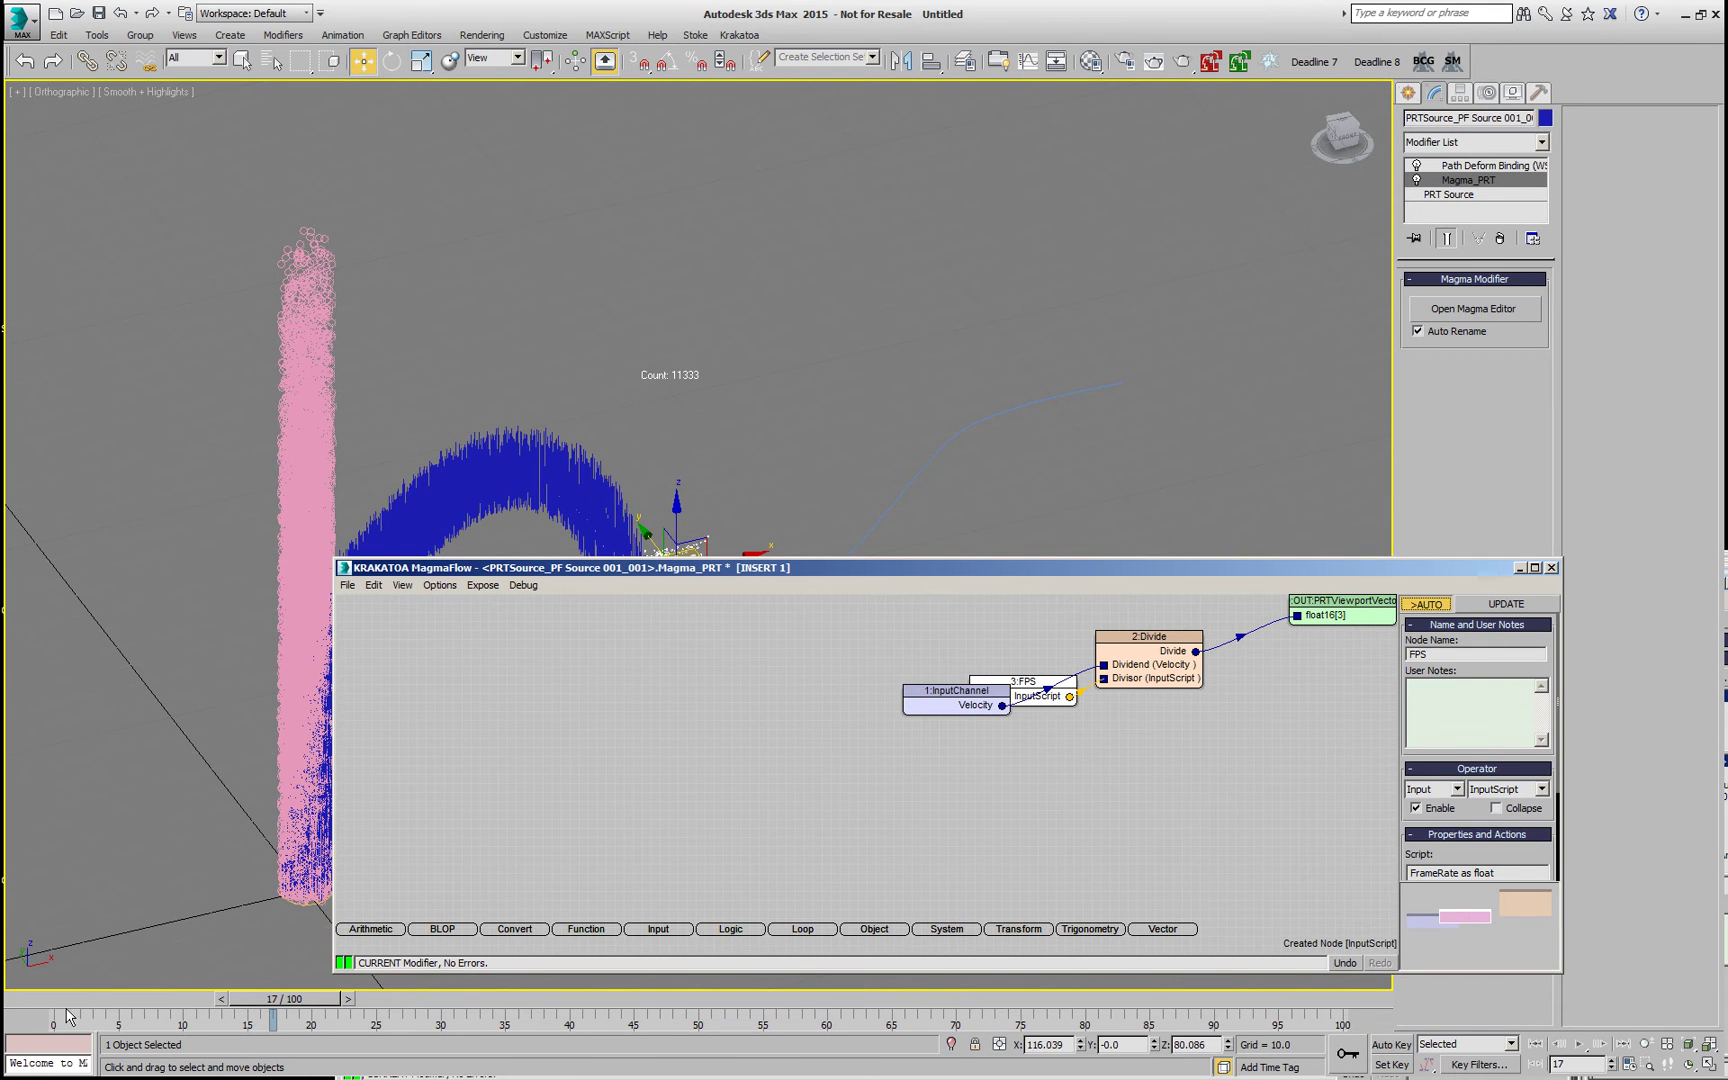
pyautogui.moveTo(68, 1016); pyautogui.dragTo(408, 1020)
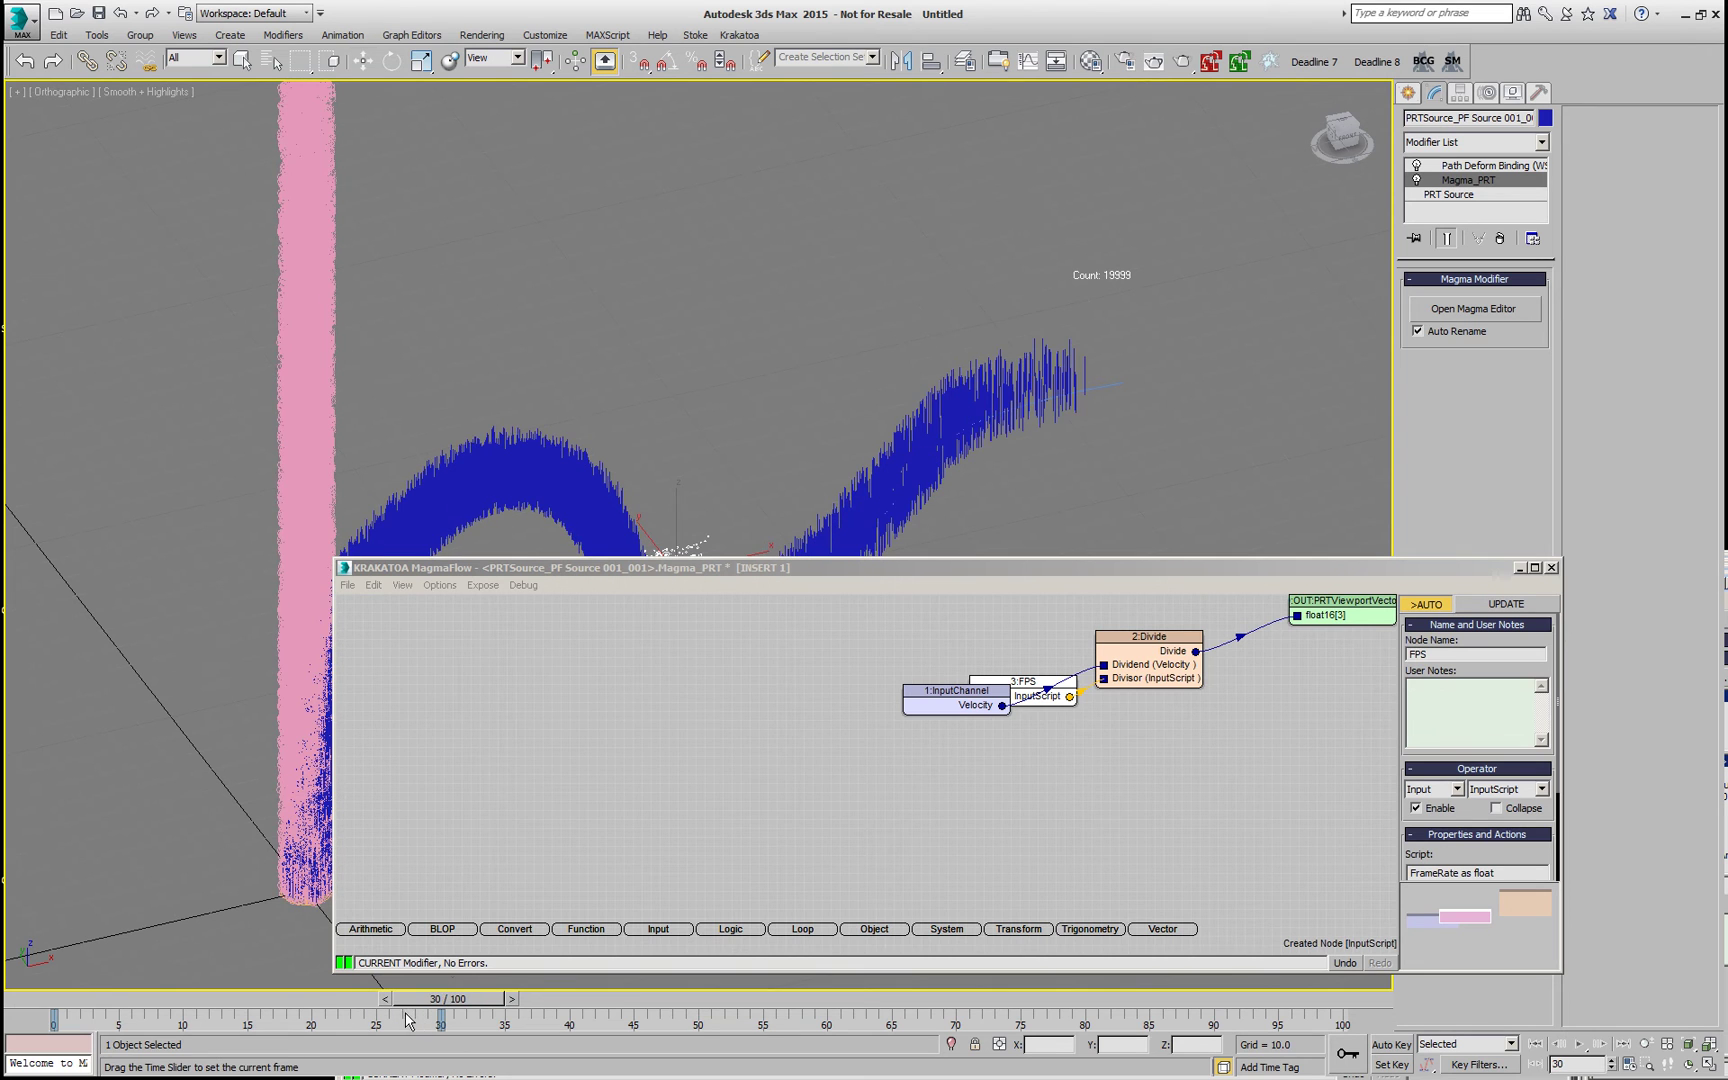
pyautogui.press('w')
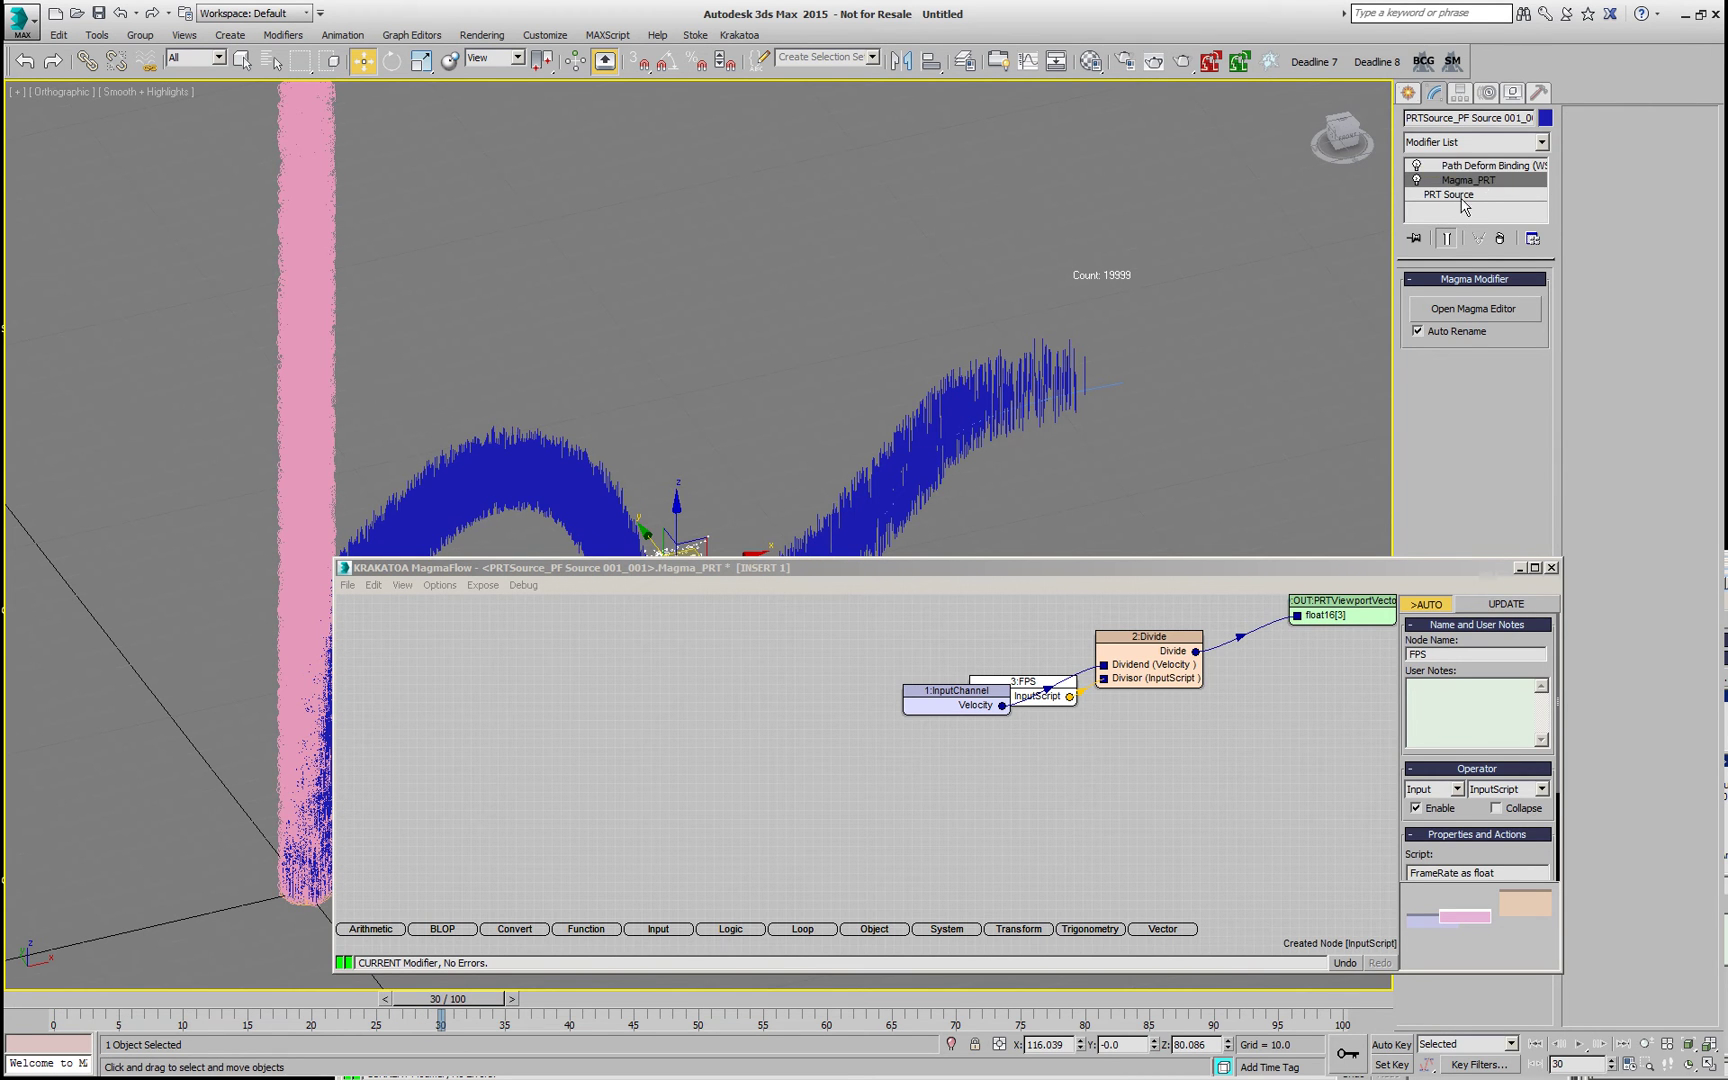
# - Tidy the Velocity ÷ FPS flow, then select and copy all of its nodes
pyautogui.click(1184, 760)
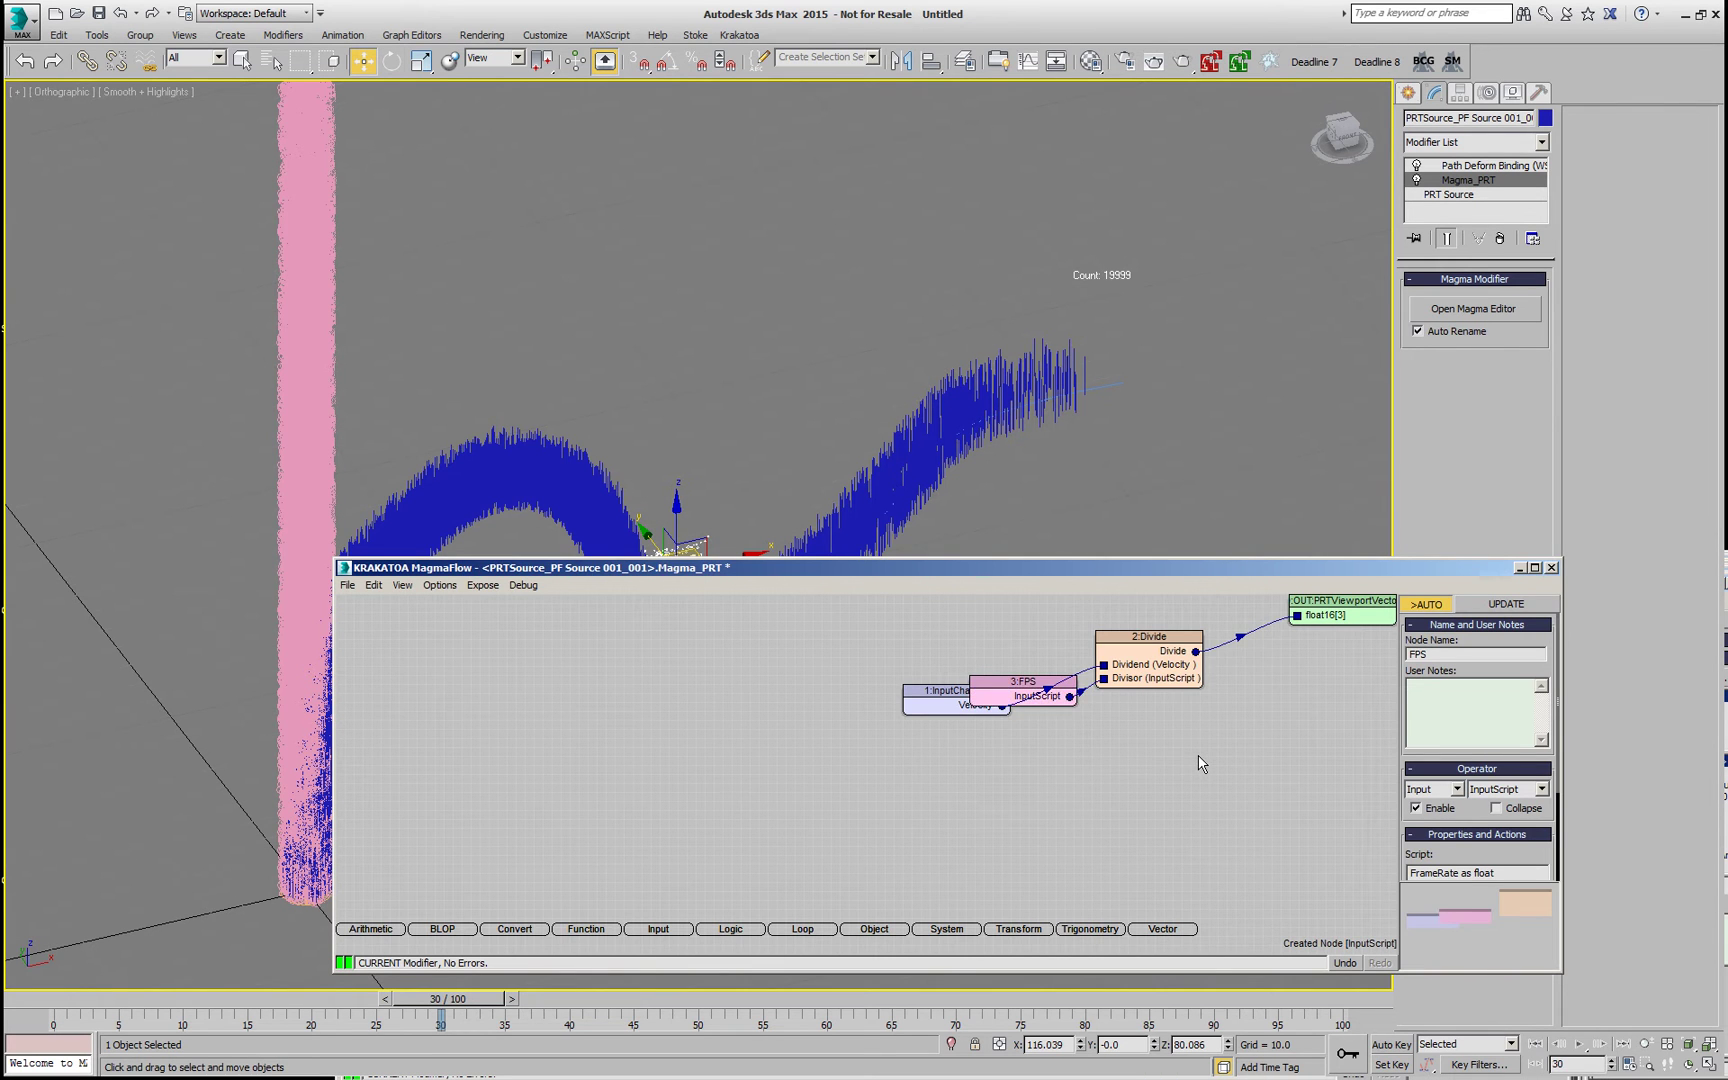
pyautogui.press('r')
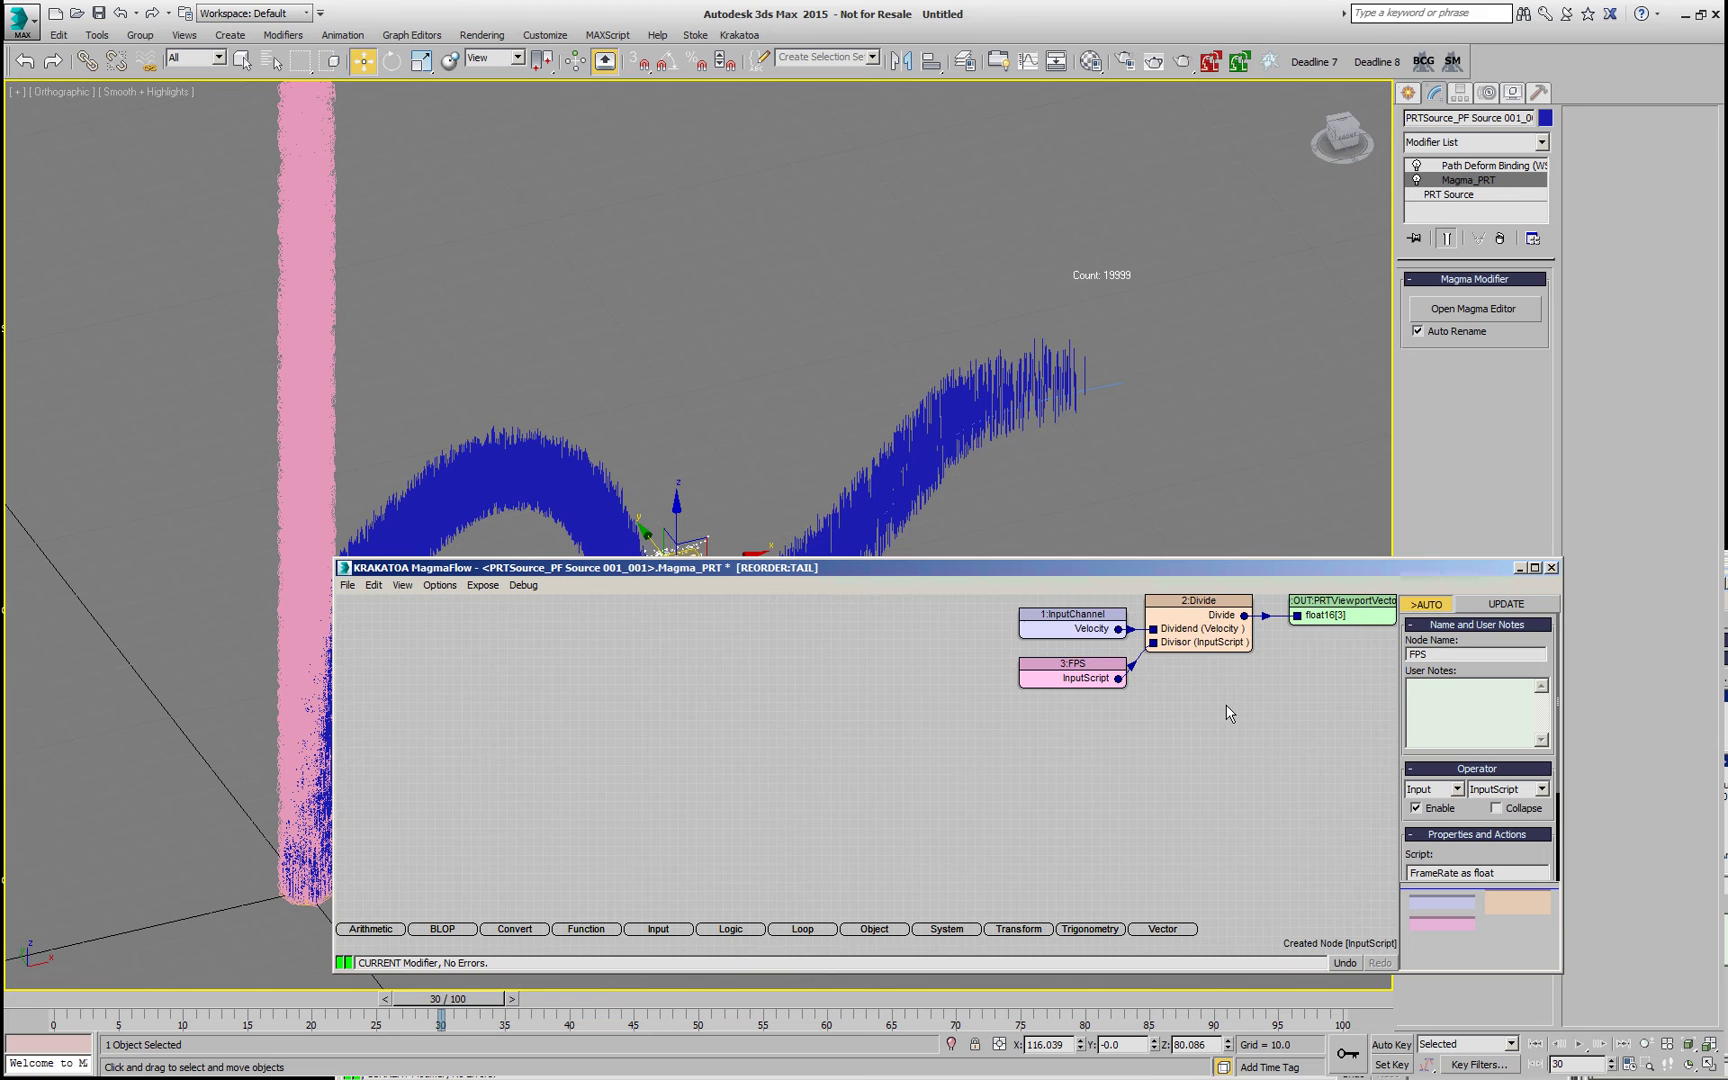
pyautogui.hotkey('ctrl', 'a')
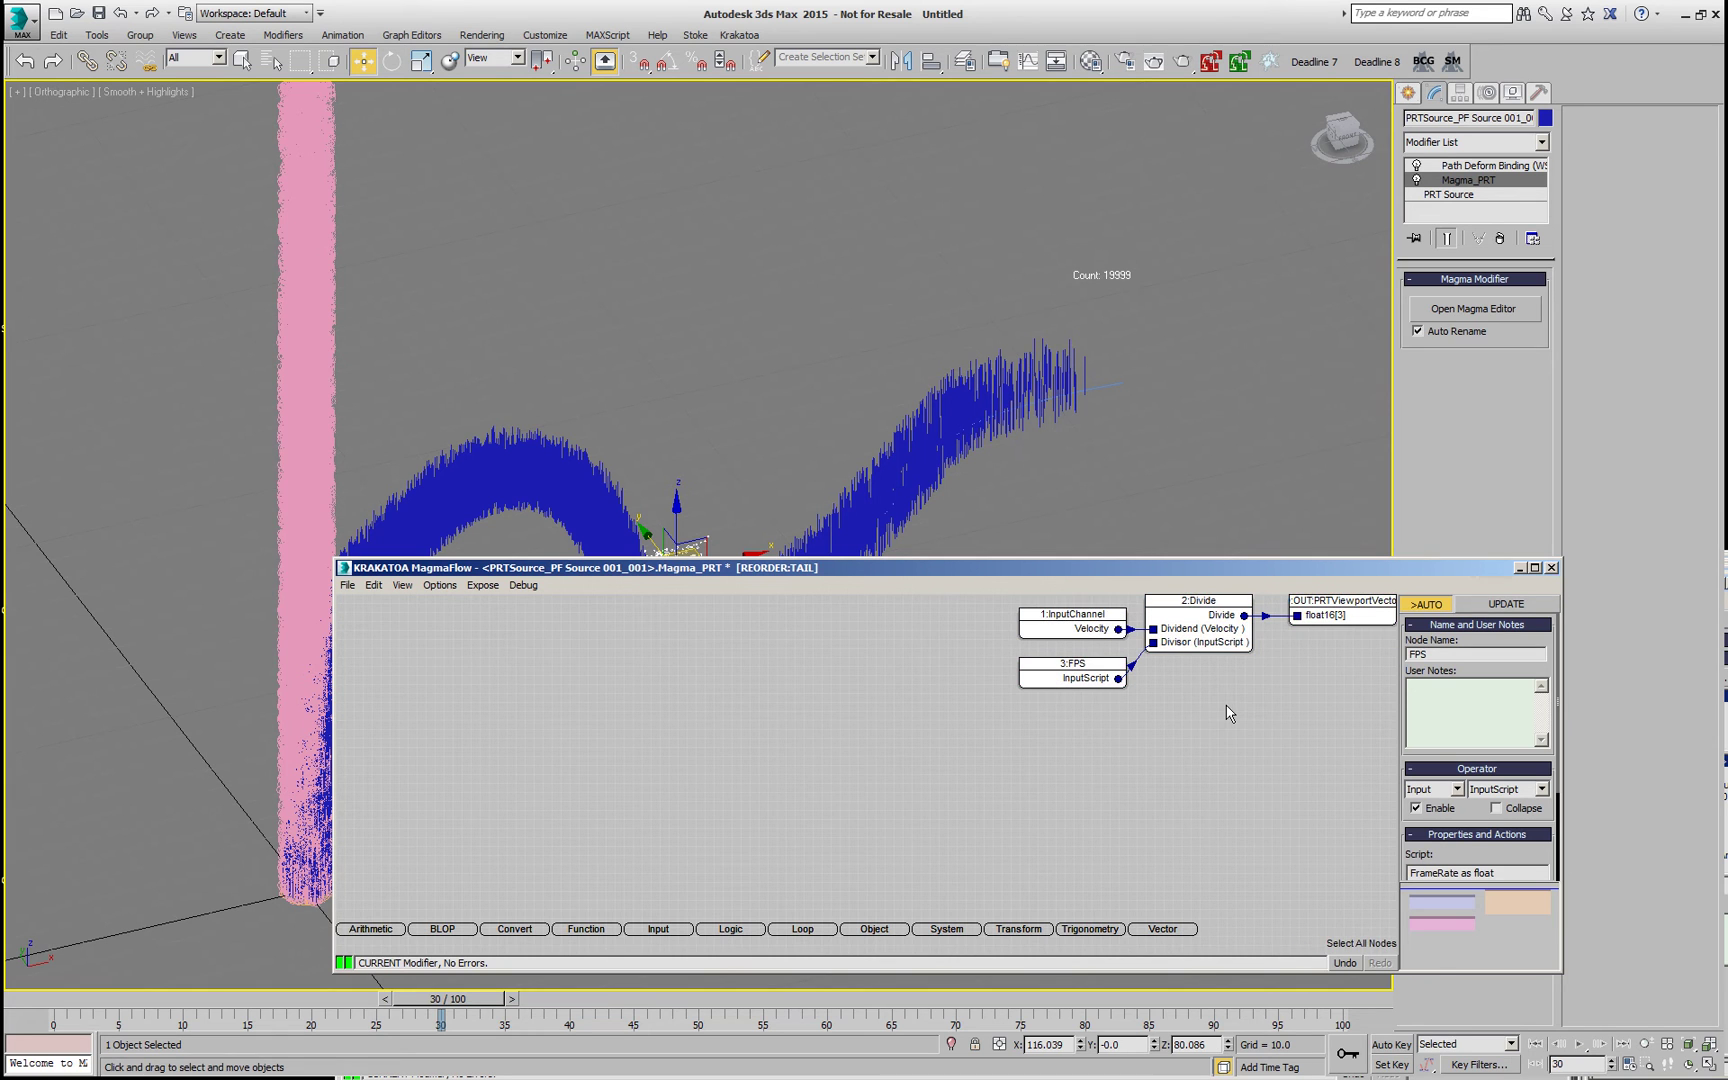
pyautogui.click(1551, 567)
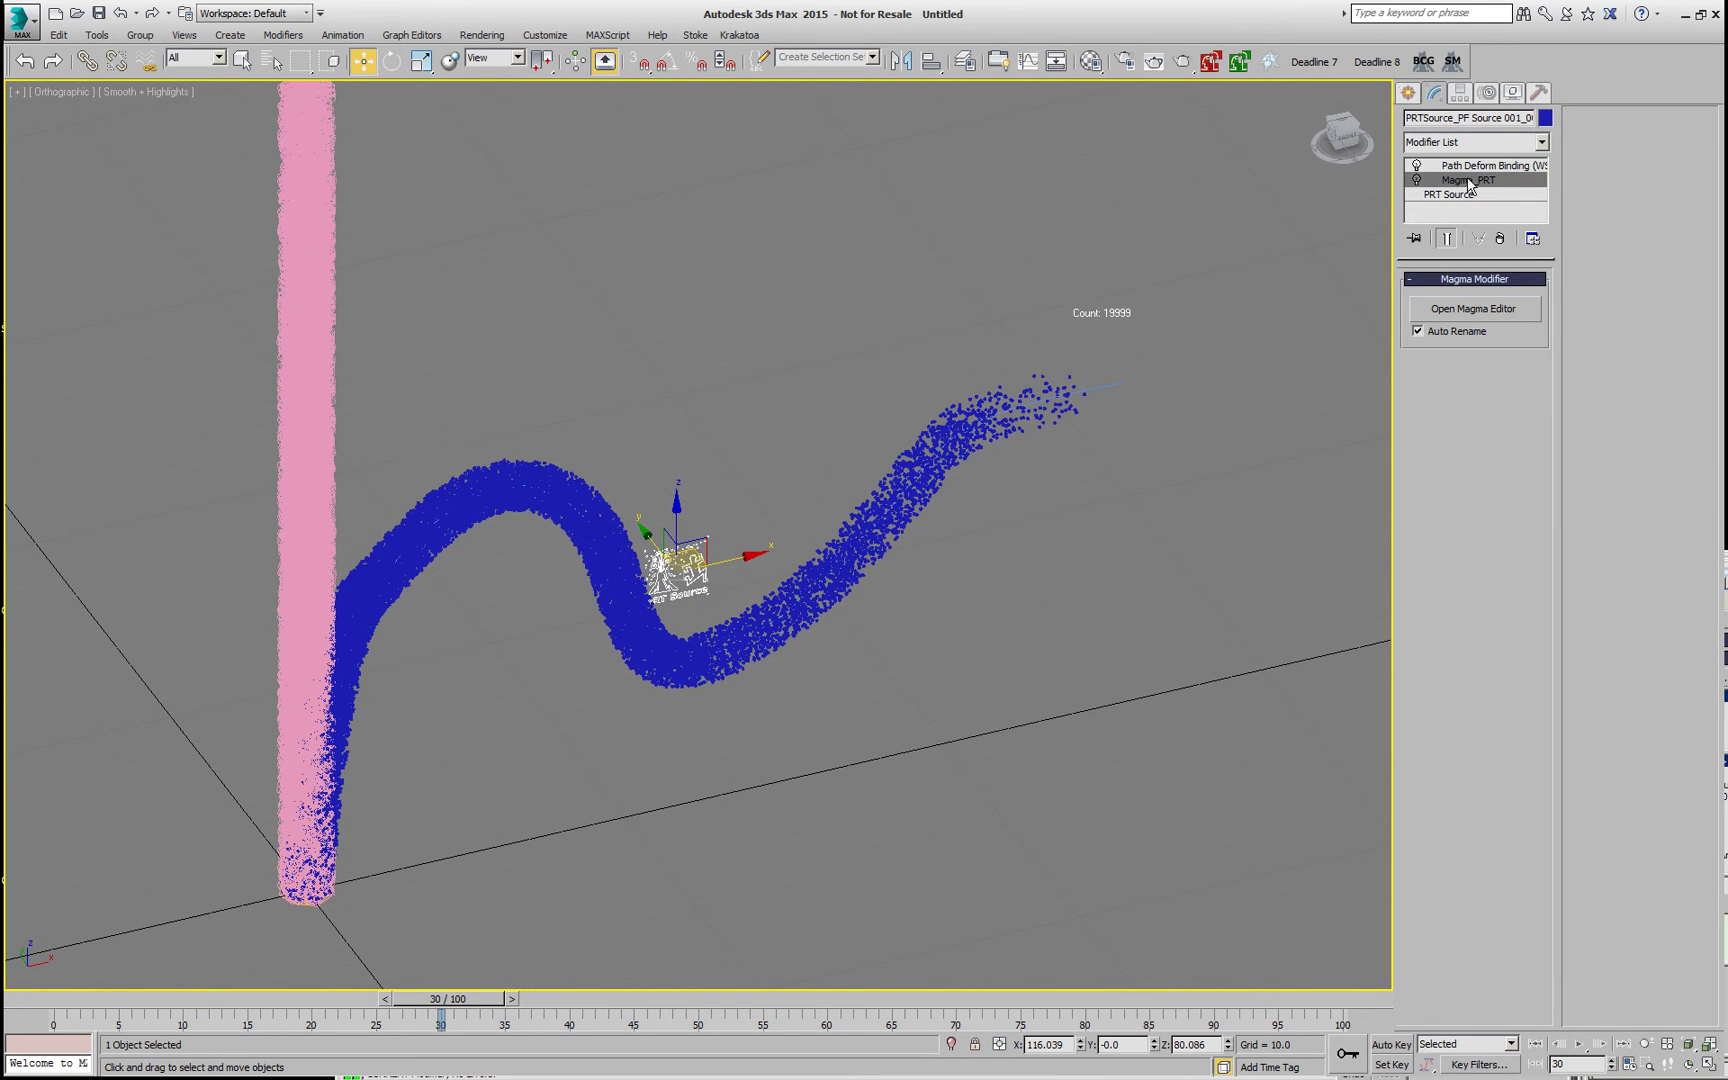
# - Add a Krakatoa WorldSpace Magma modifier and paste the velocity nodes into its flow
pyautogui.click(739, 34)
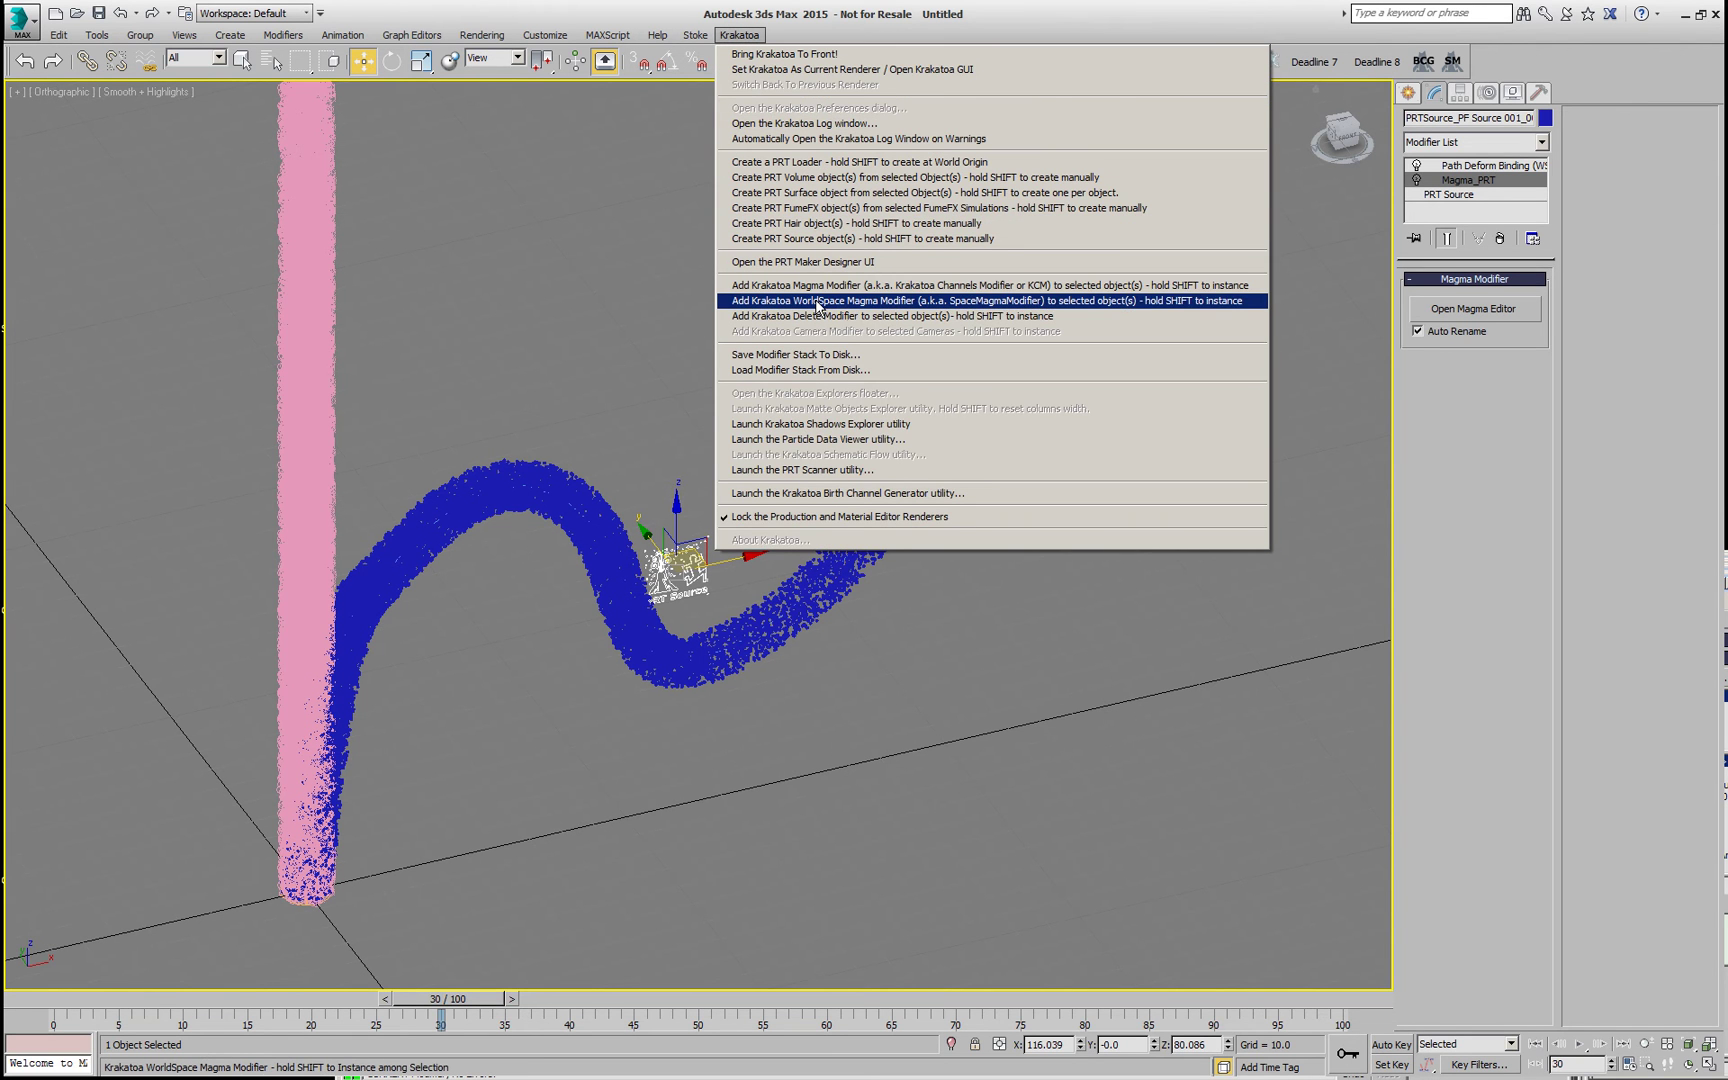
pyautogui.click(917, 302)
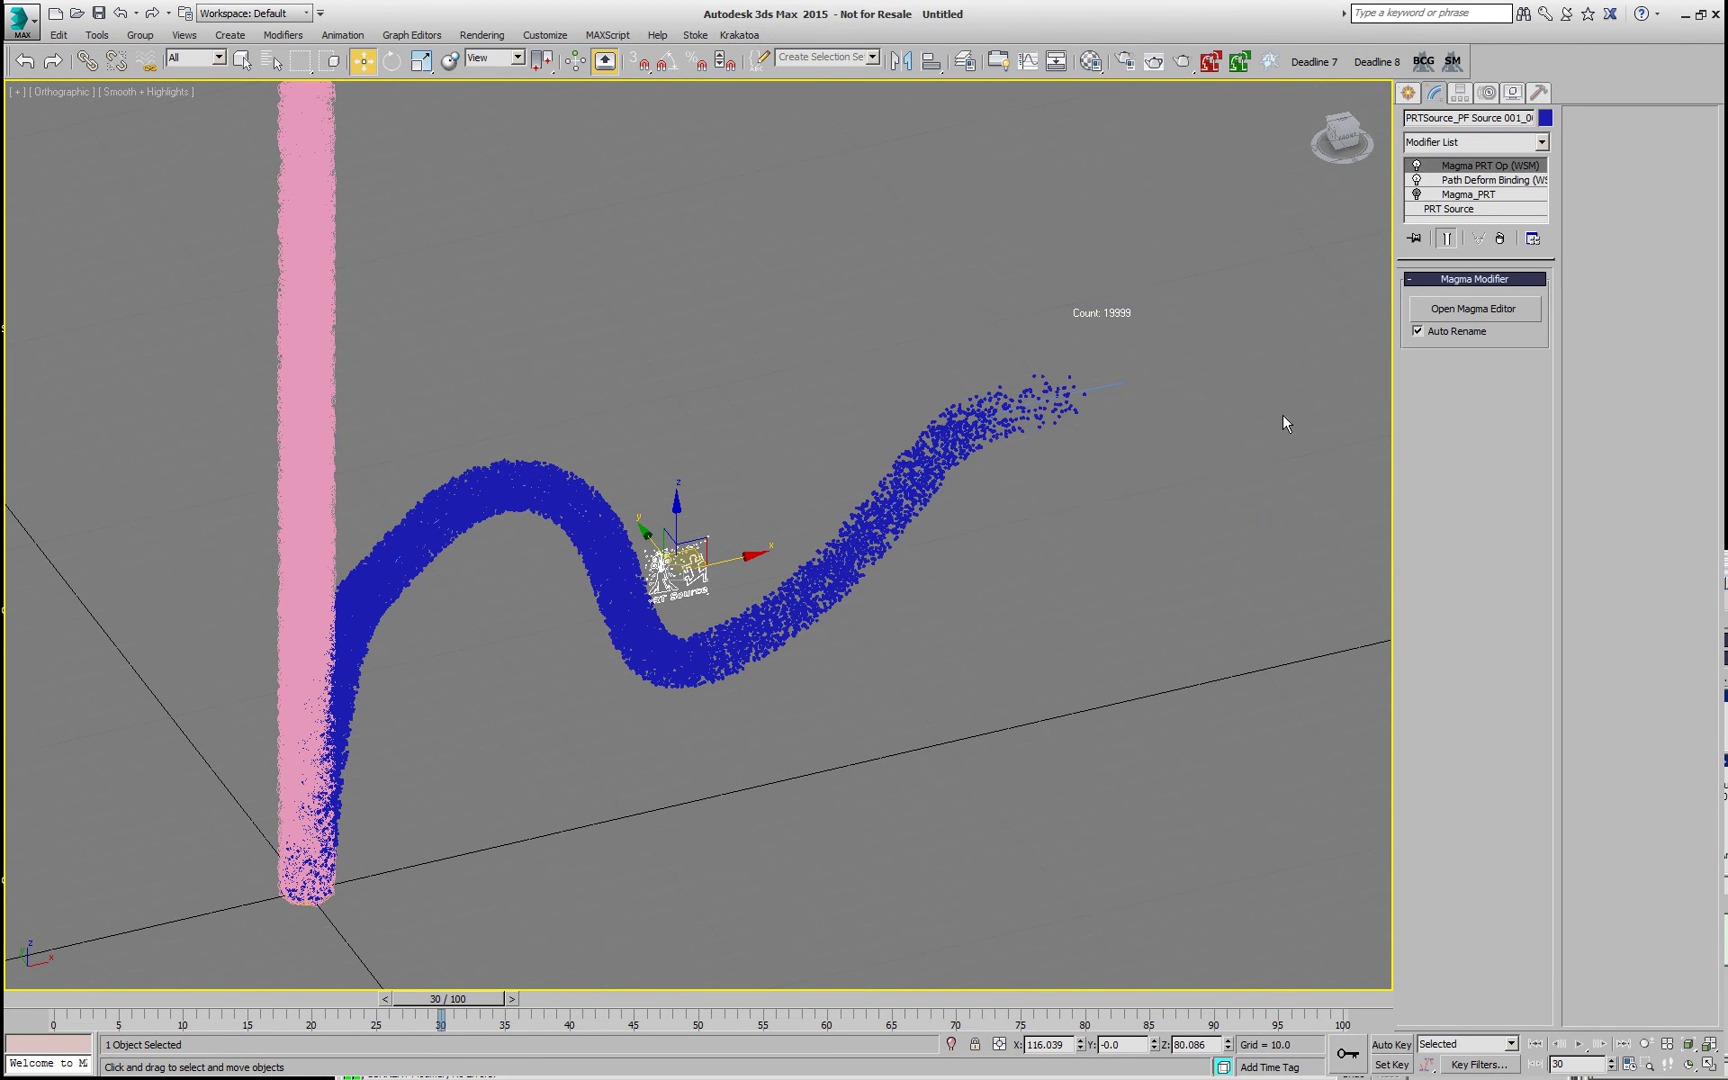
pyautogui.click(1482, 312)
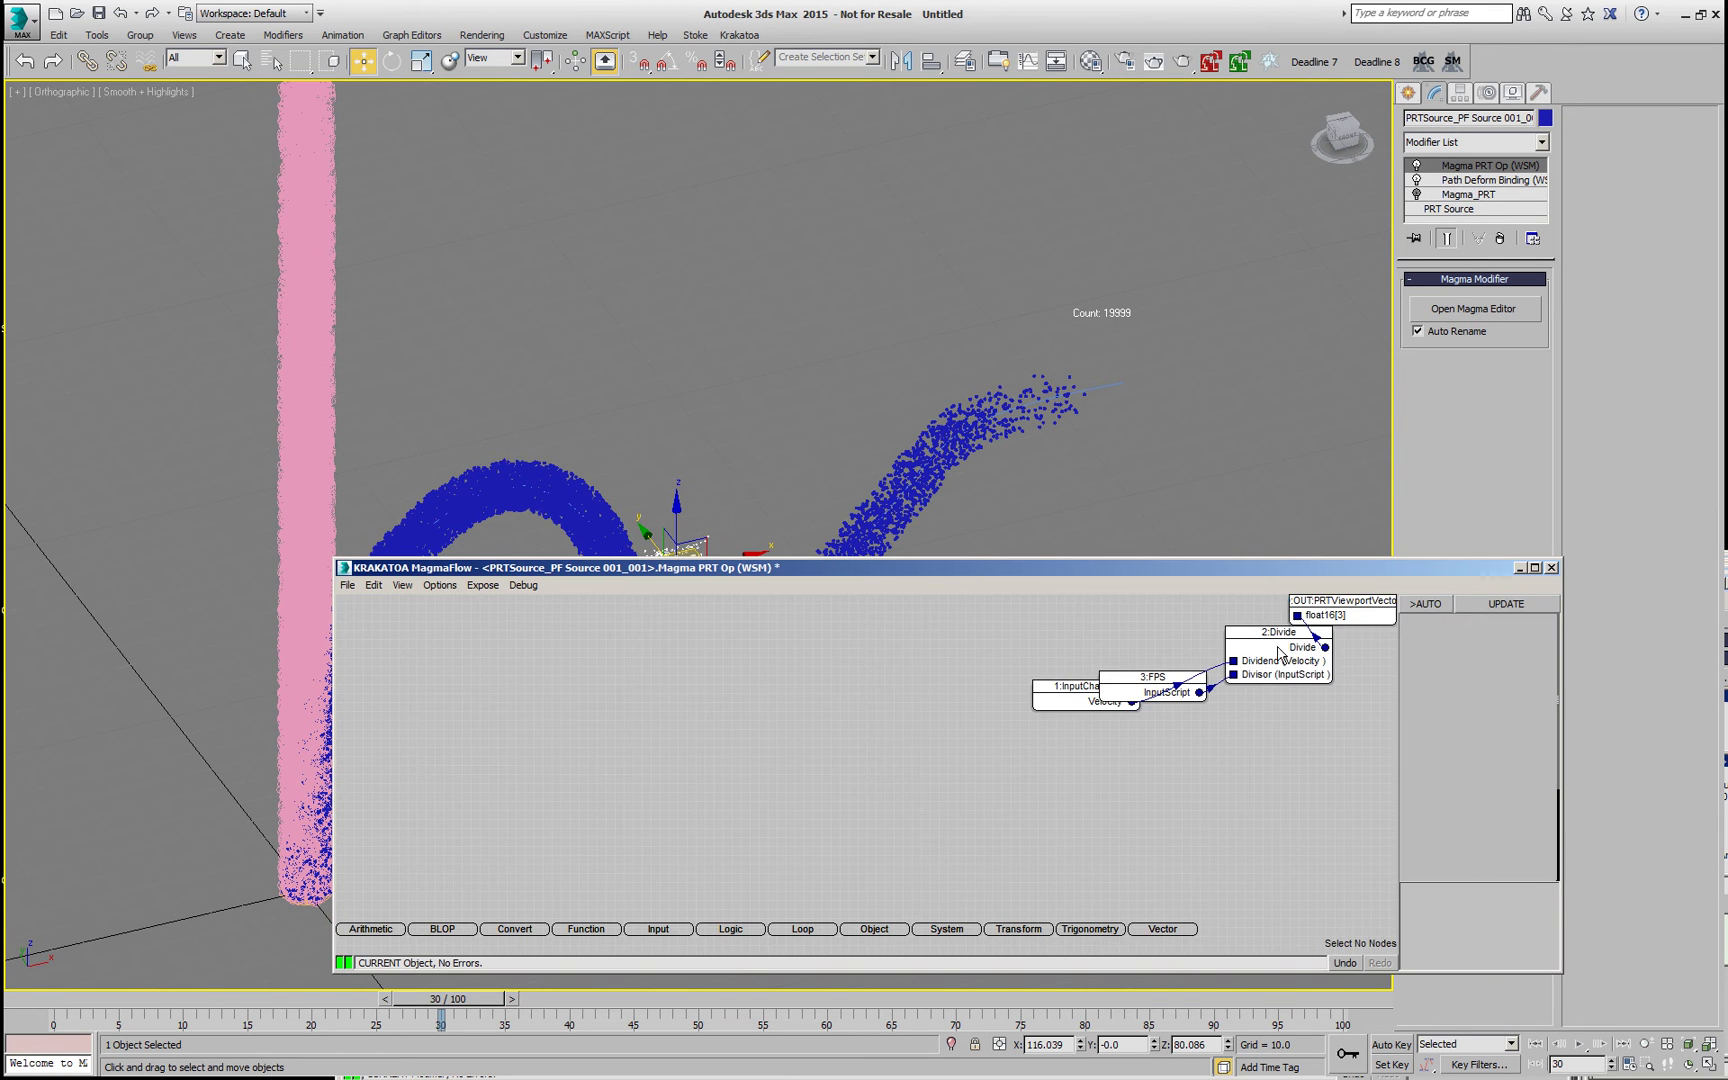
pyautogui.click(1552, 568)
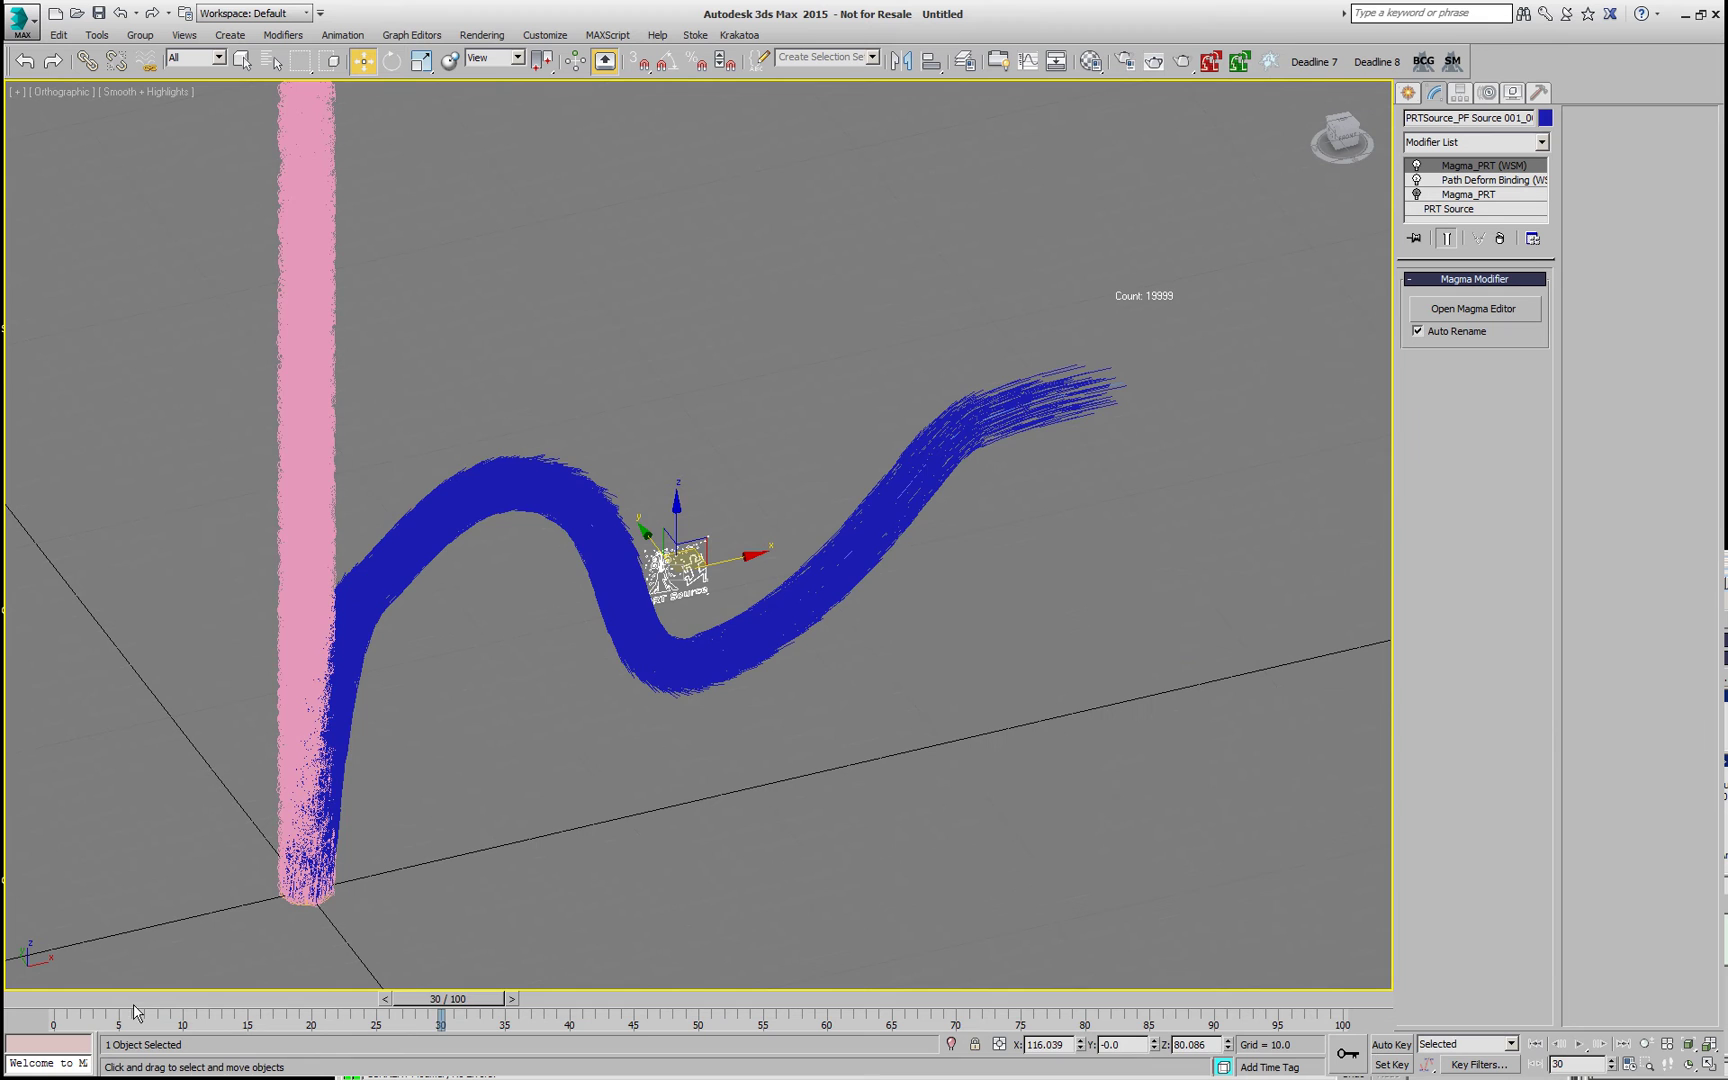
# - Scrub through the animation to preview the velocity streaks, stopping at frame 10
pyautogui.moveTo(60, 999); pyautogui.dragTo(368, 1010)
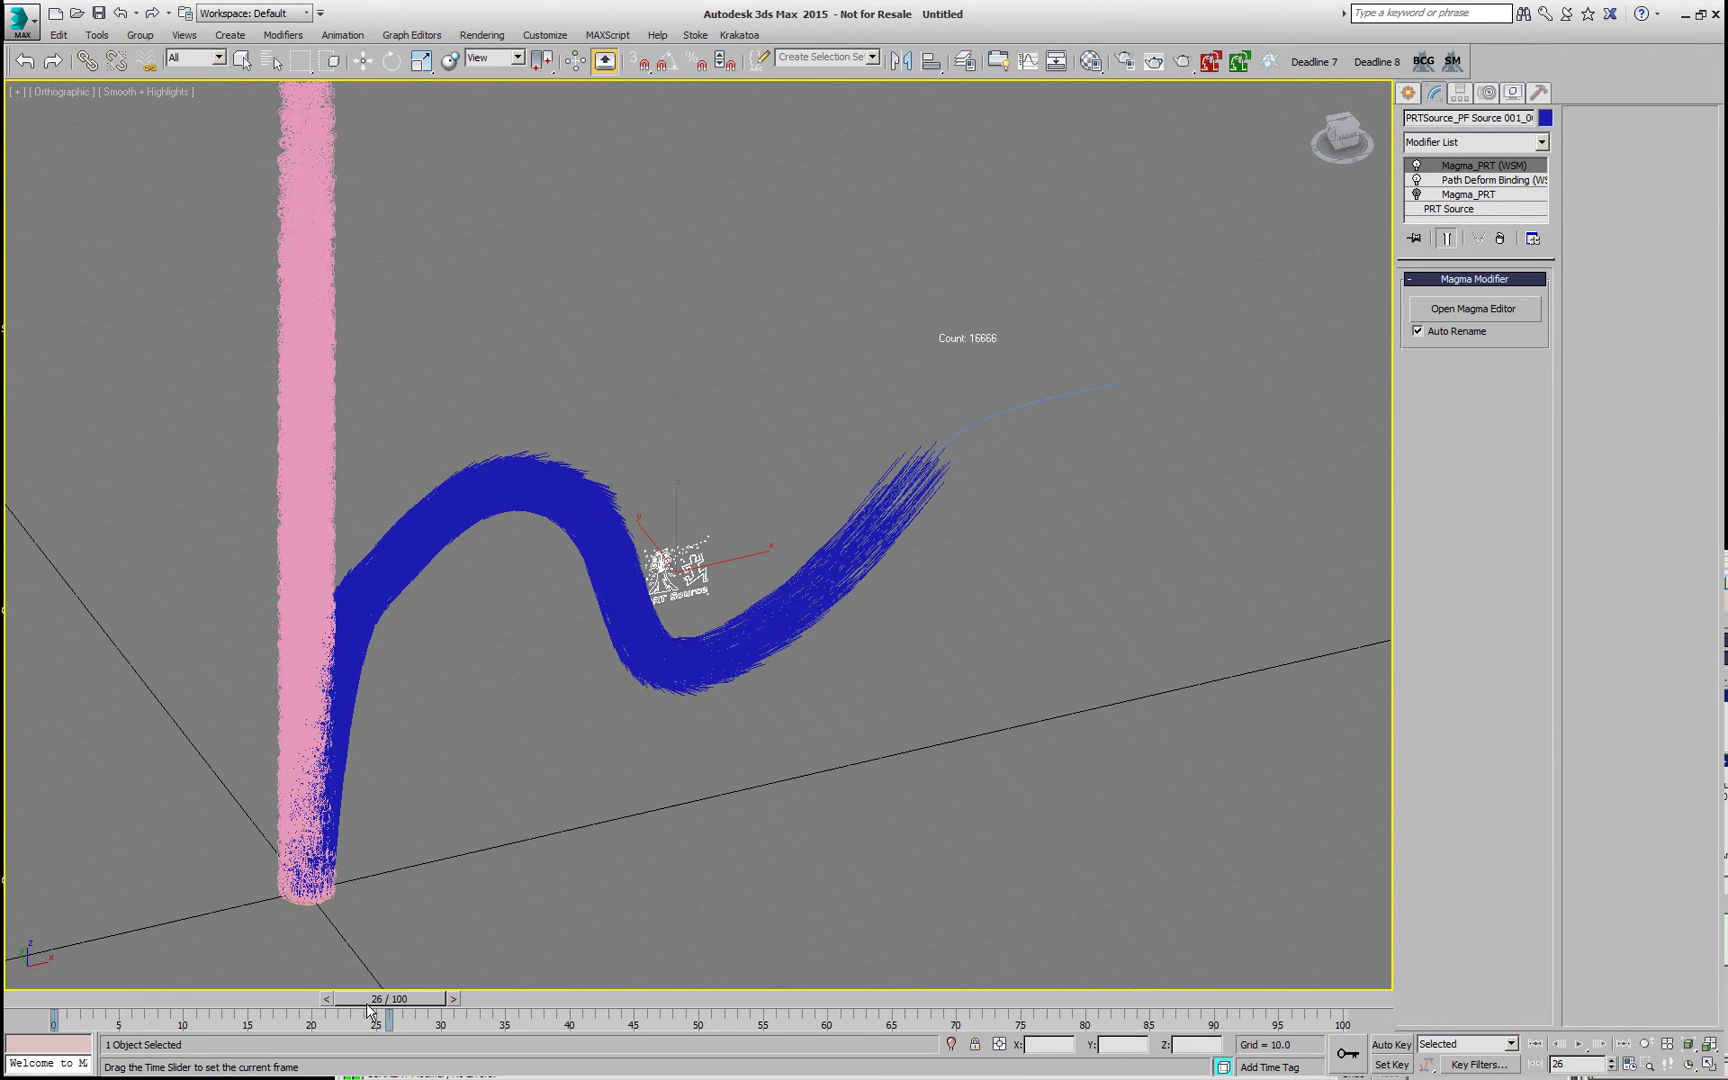
pyautogui.press('w')
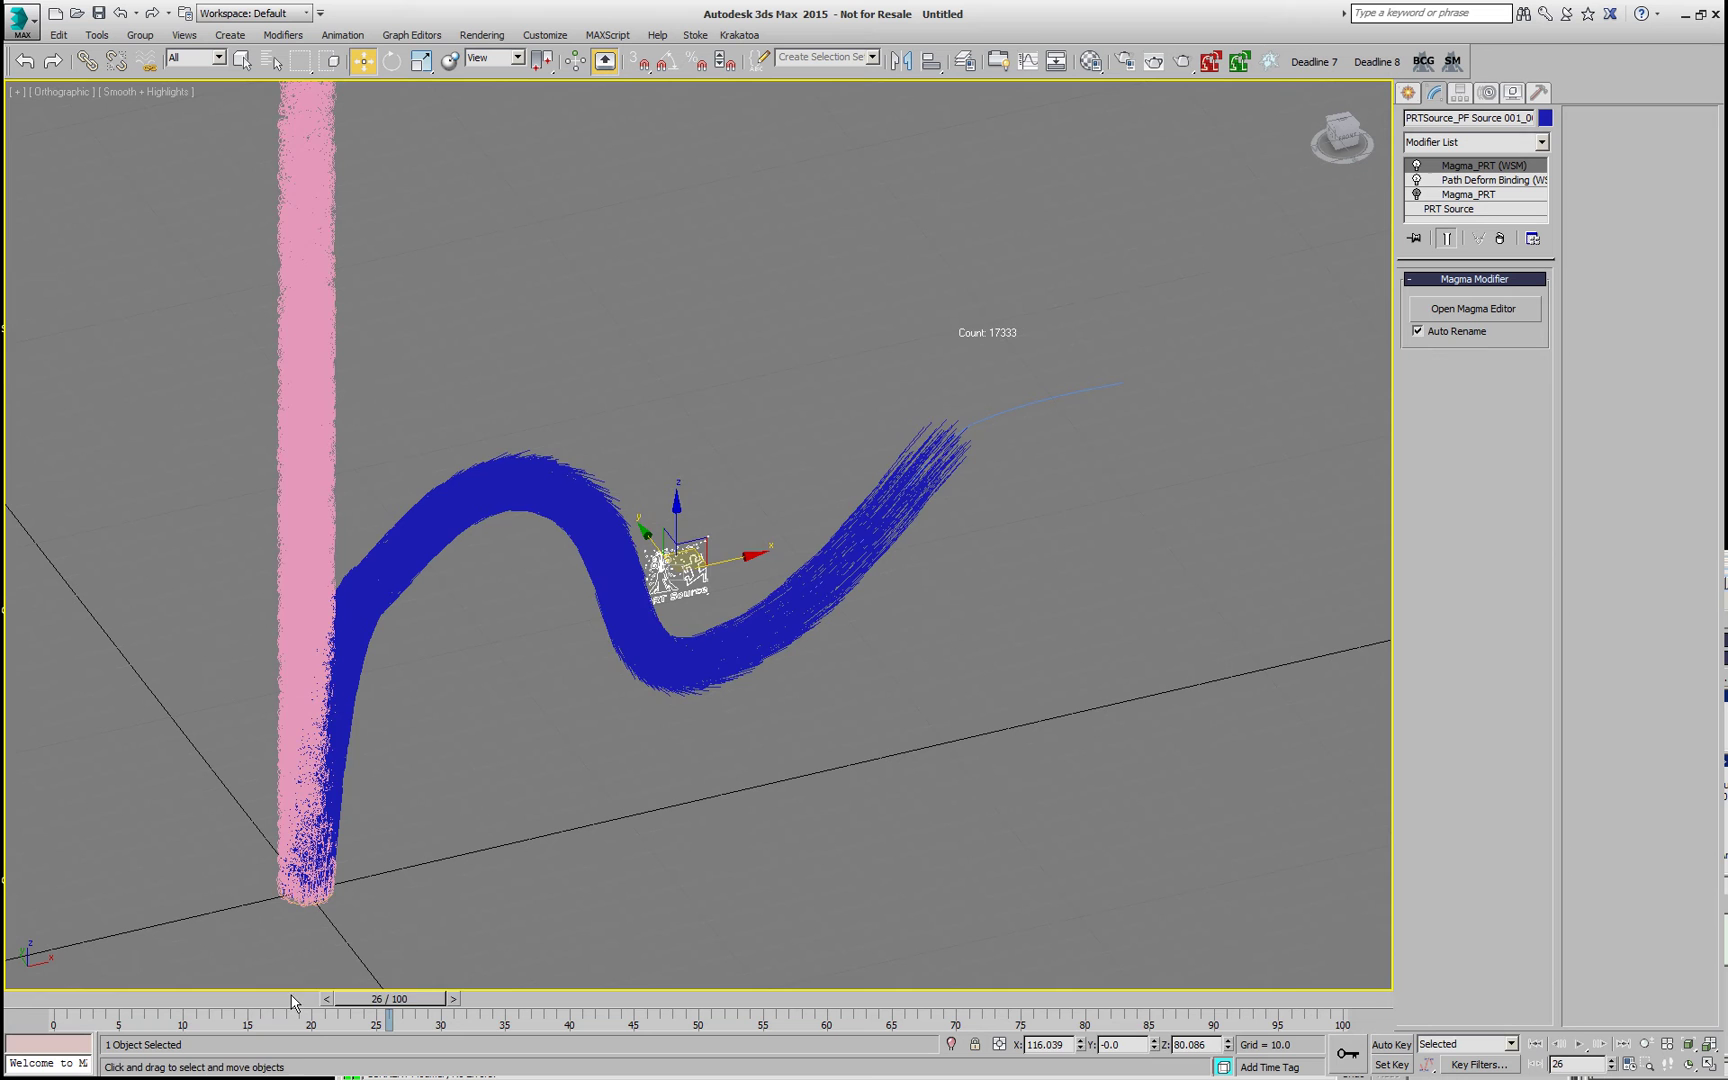
pyautogui.moveTo(296, 1000); pyautogui.dragTo(192, 1000)
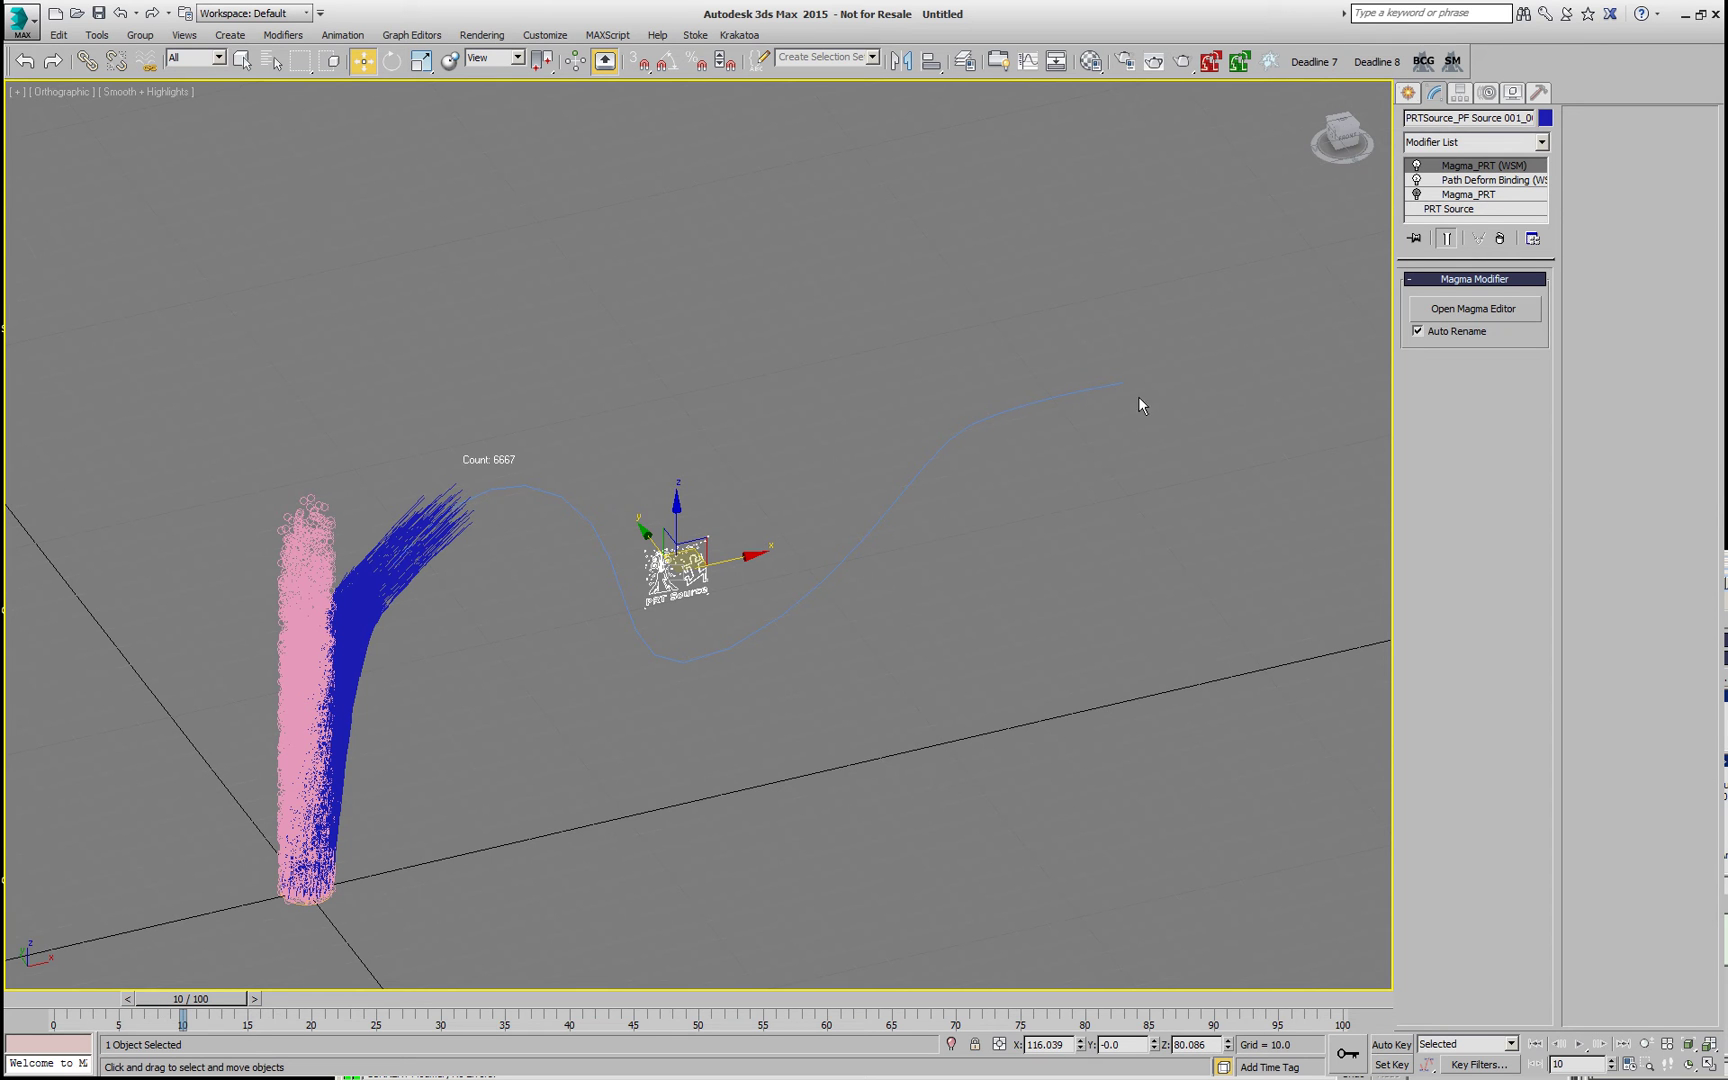
# - Build a PRT Hair object from Line001 and add a Magma modifier on top
pyautogui.click(1096, 392)
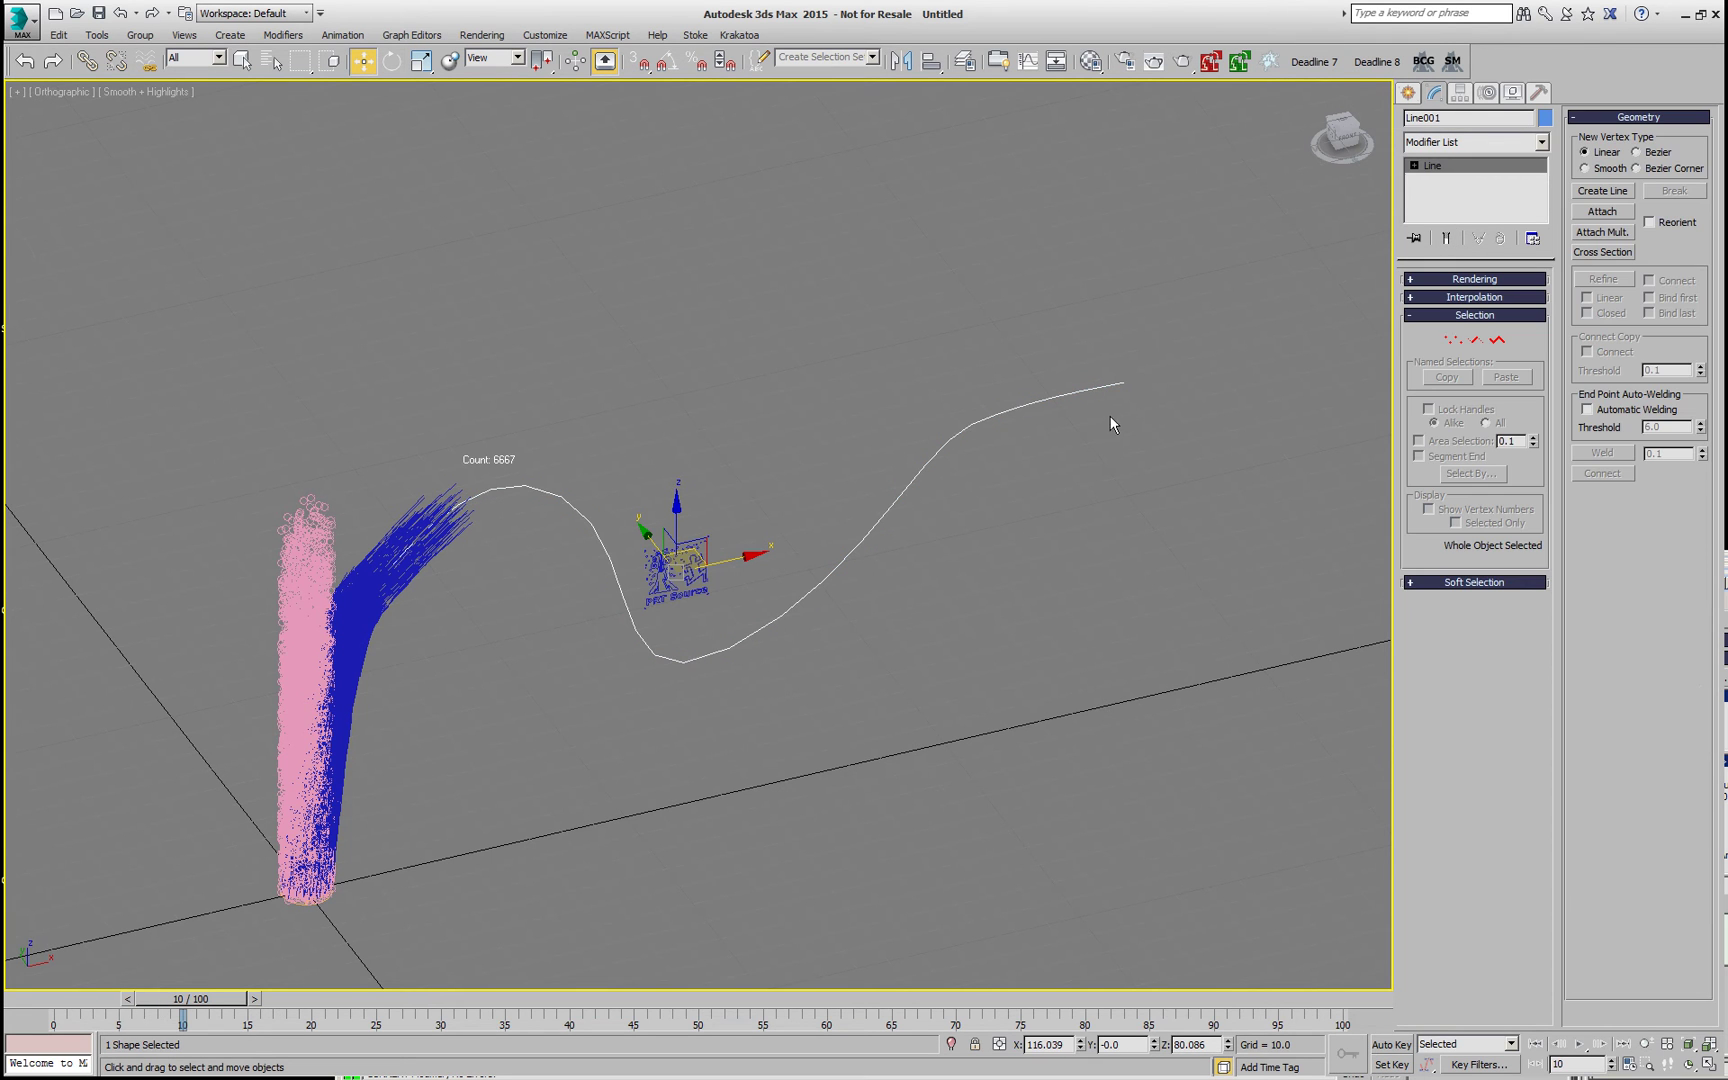
pyautogui.click(733, 36)
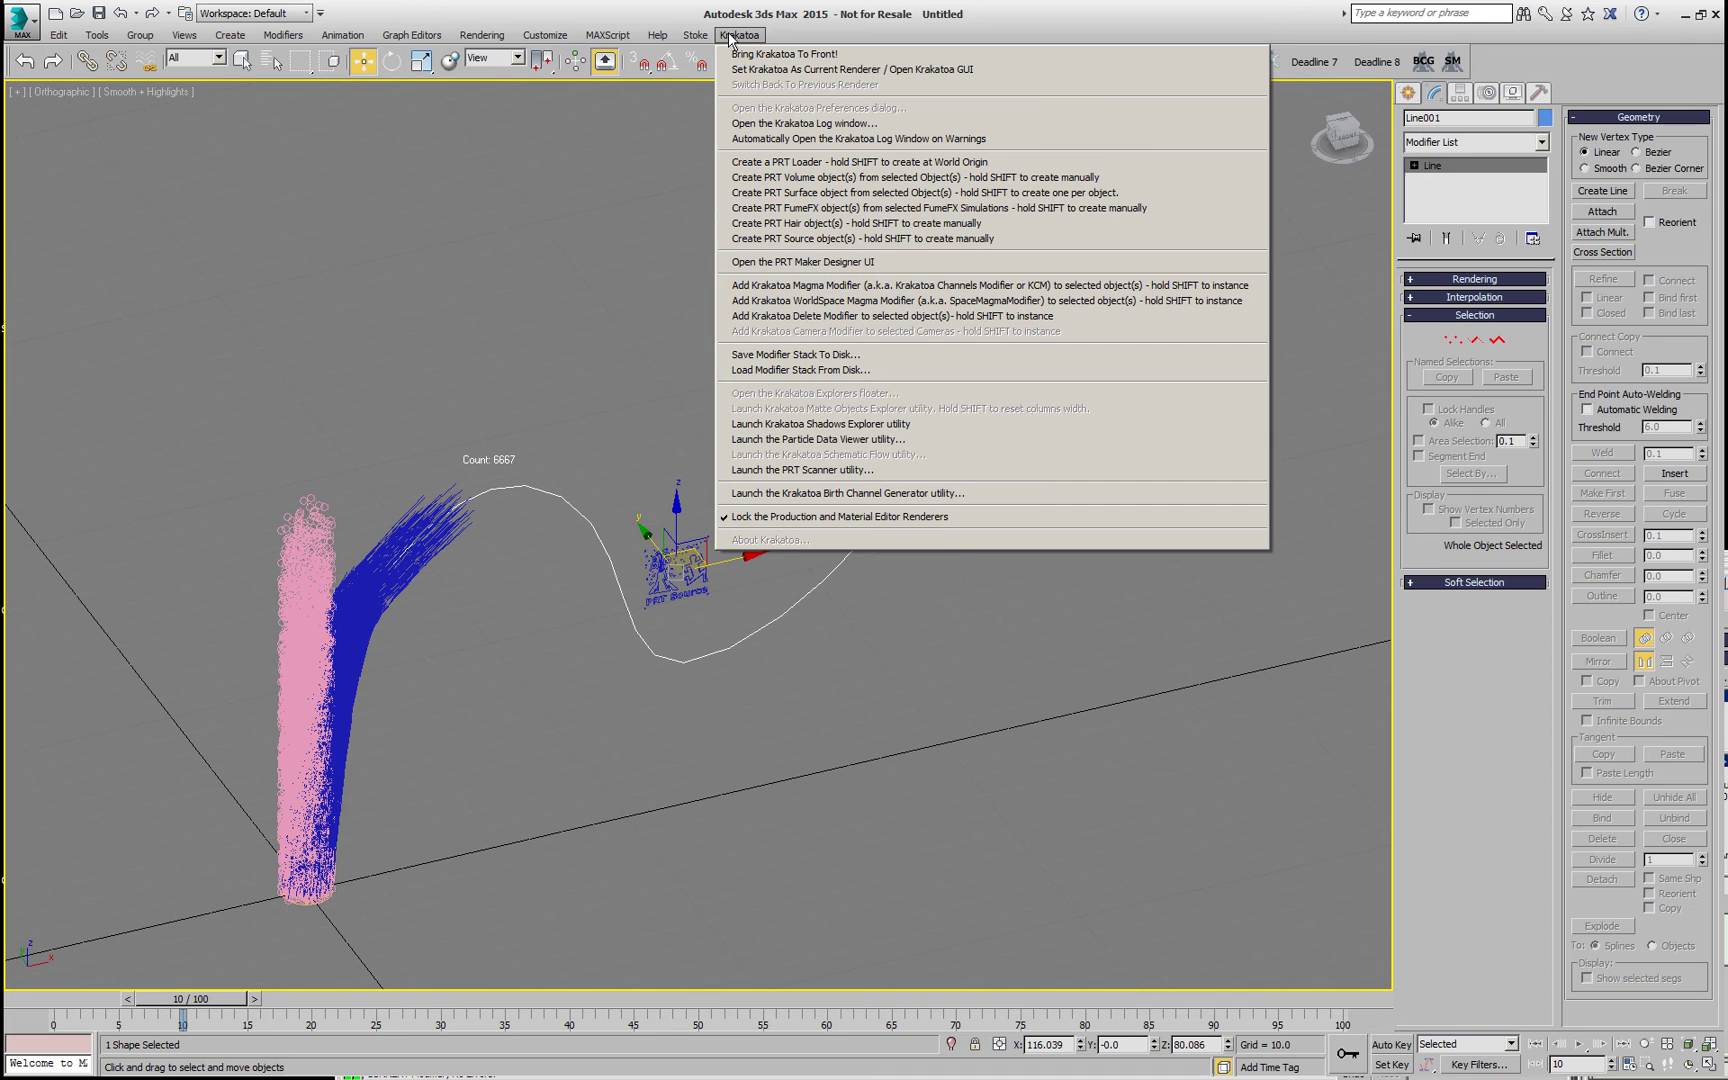
pyautogui.click(770, 223)
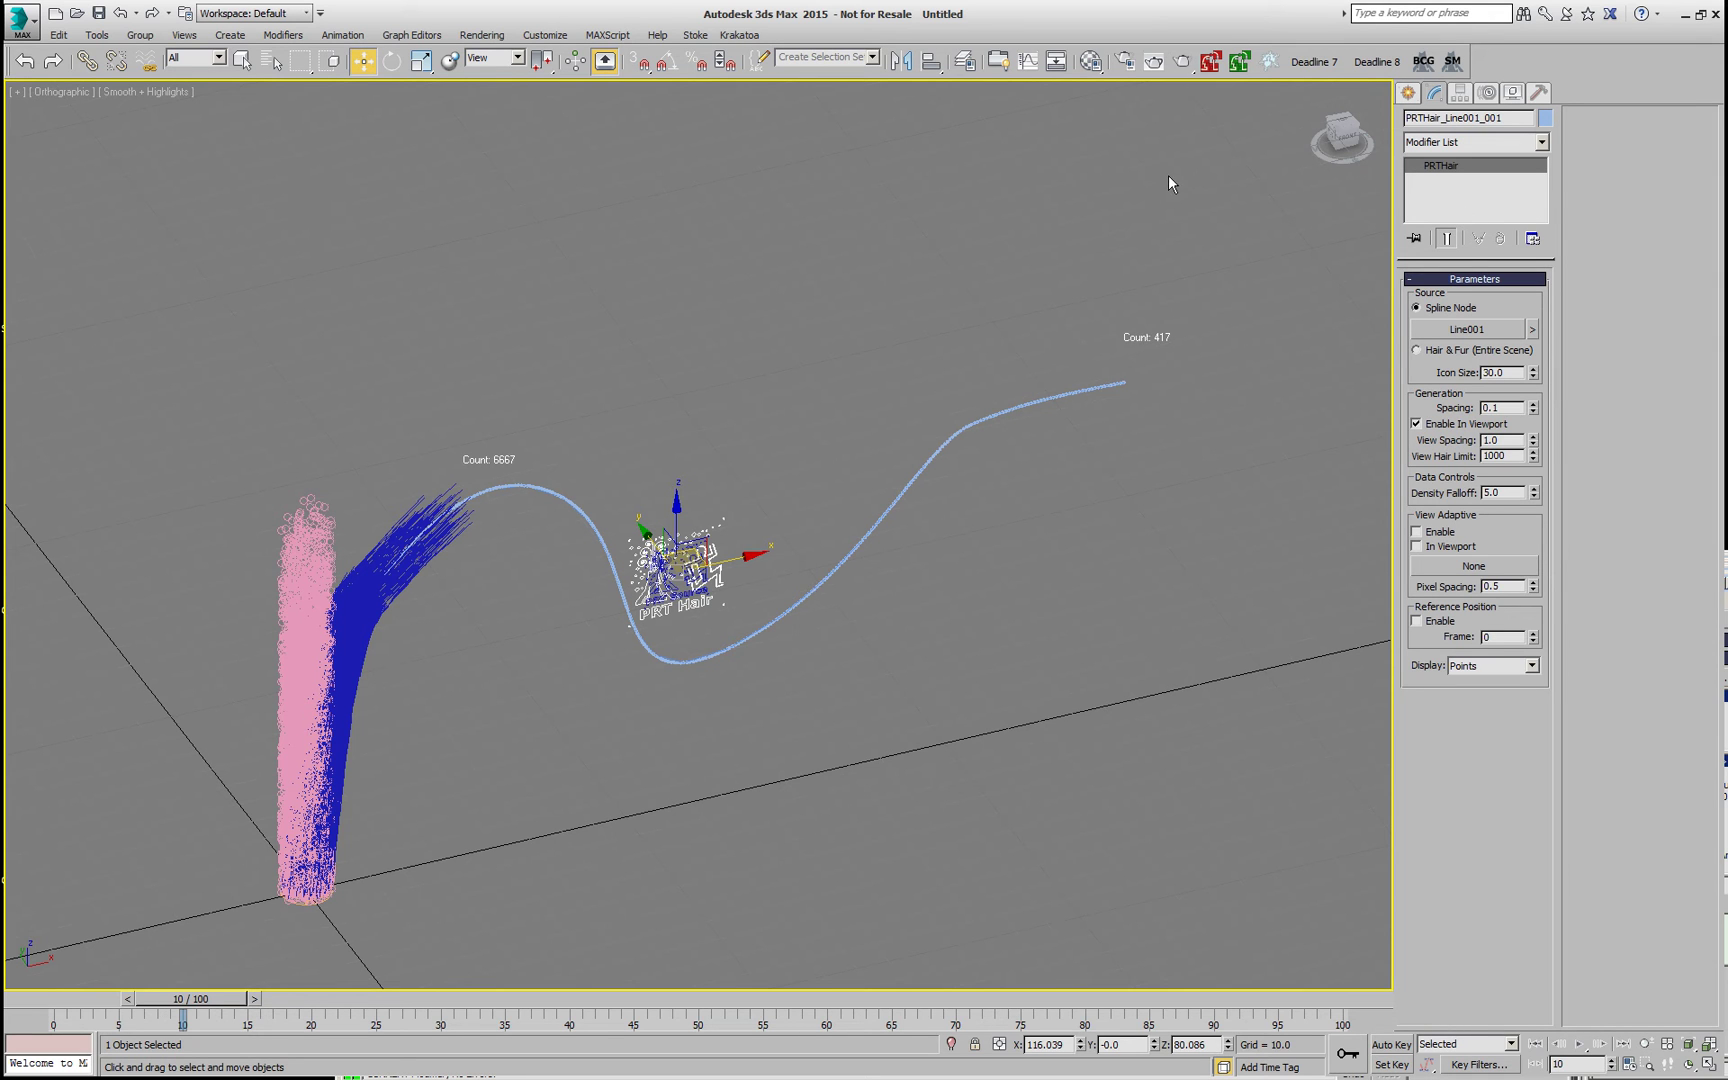
pyautogui.click(1455, 142)
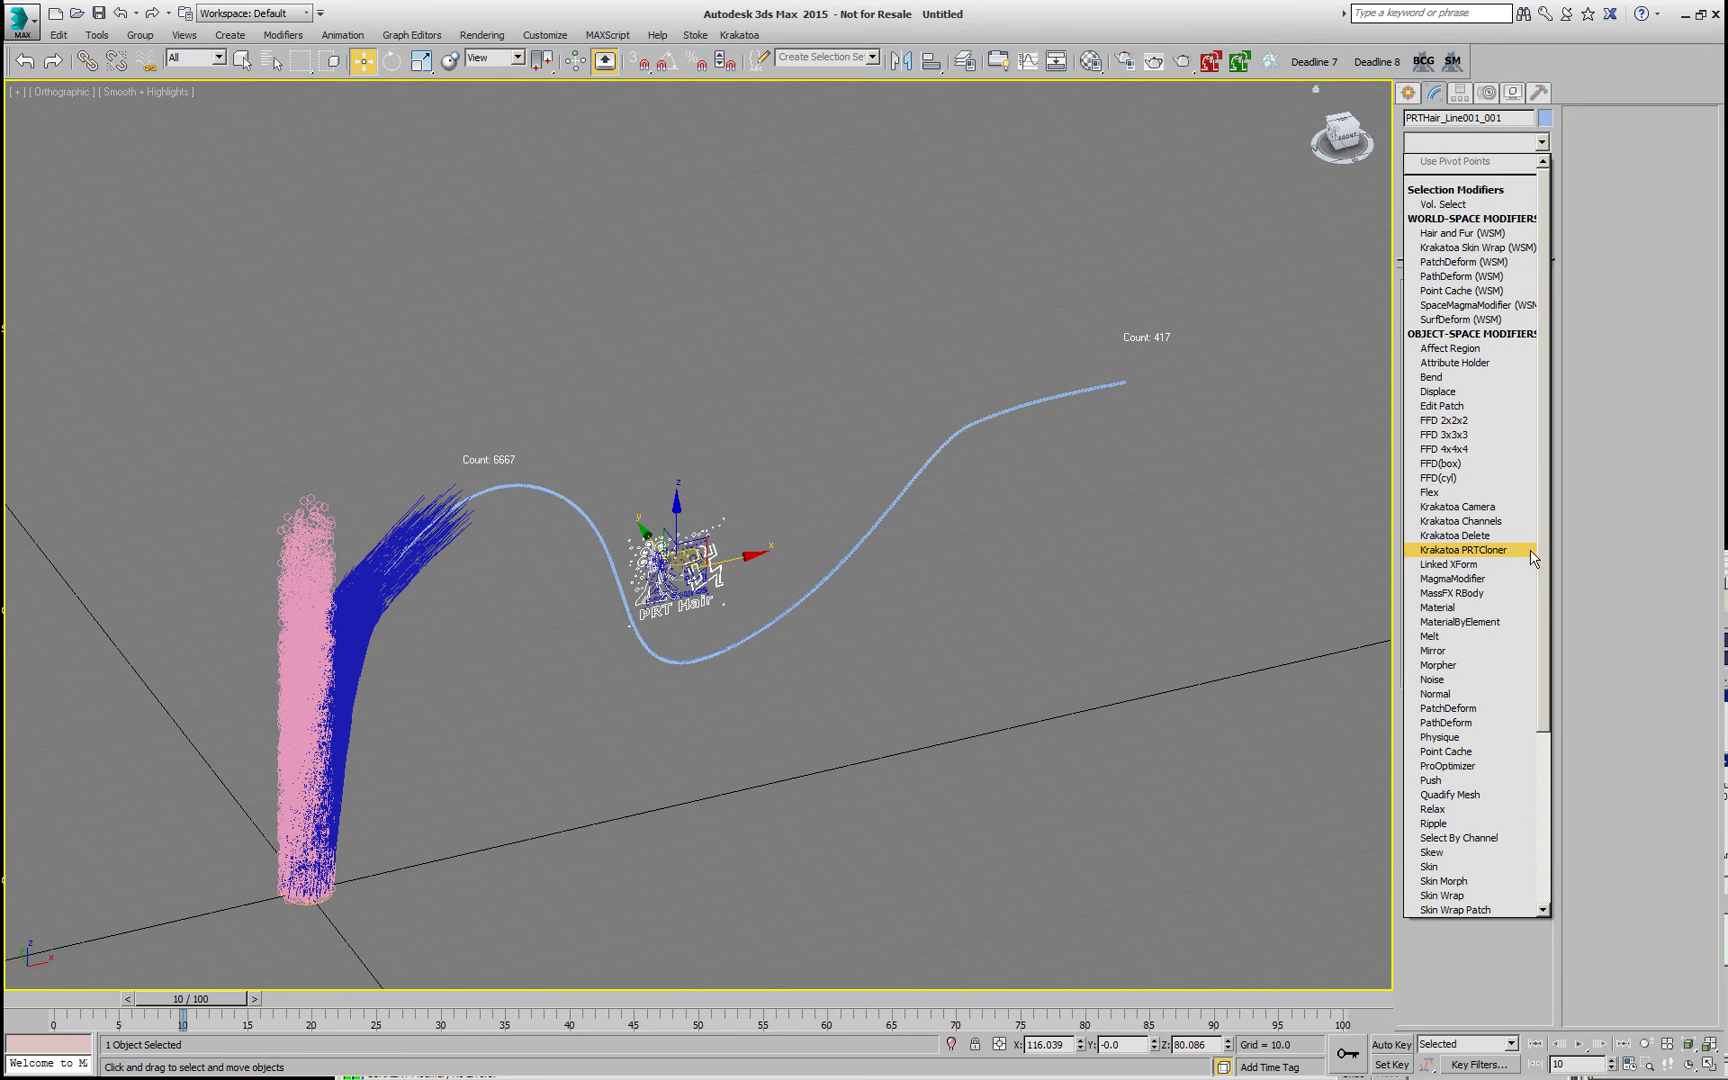
pyautogui.click(1470, 580)
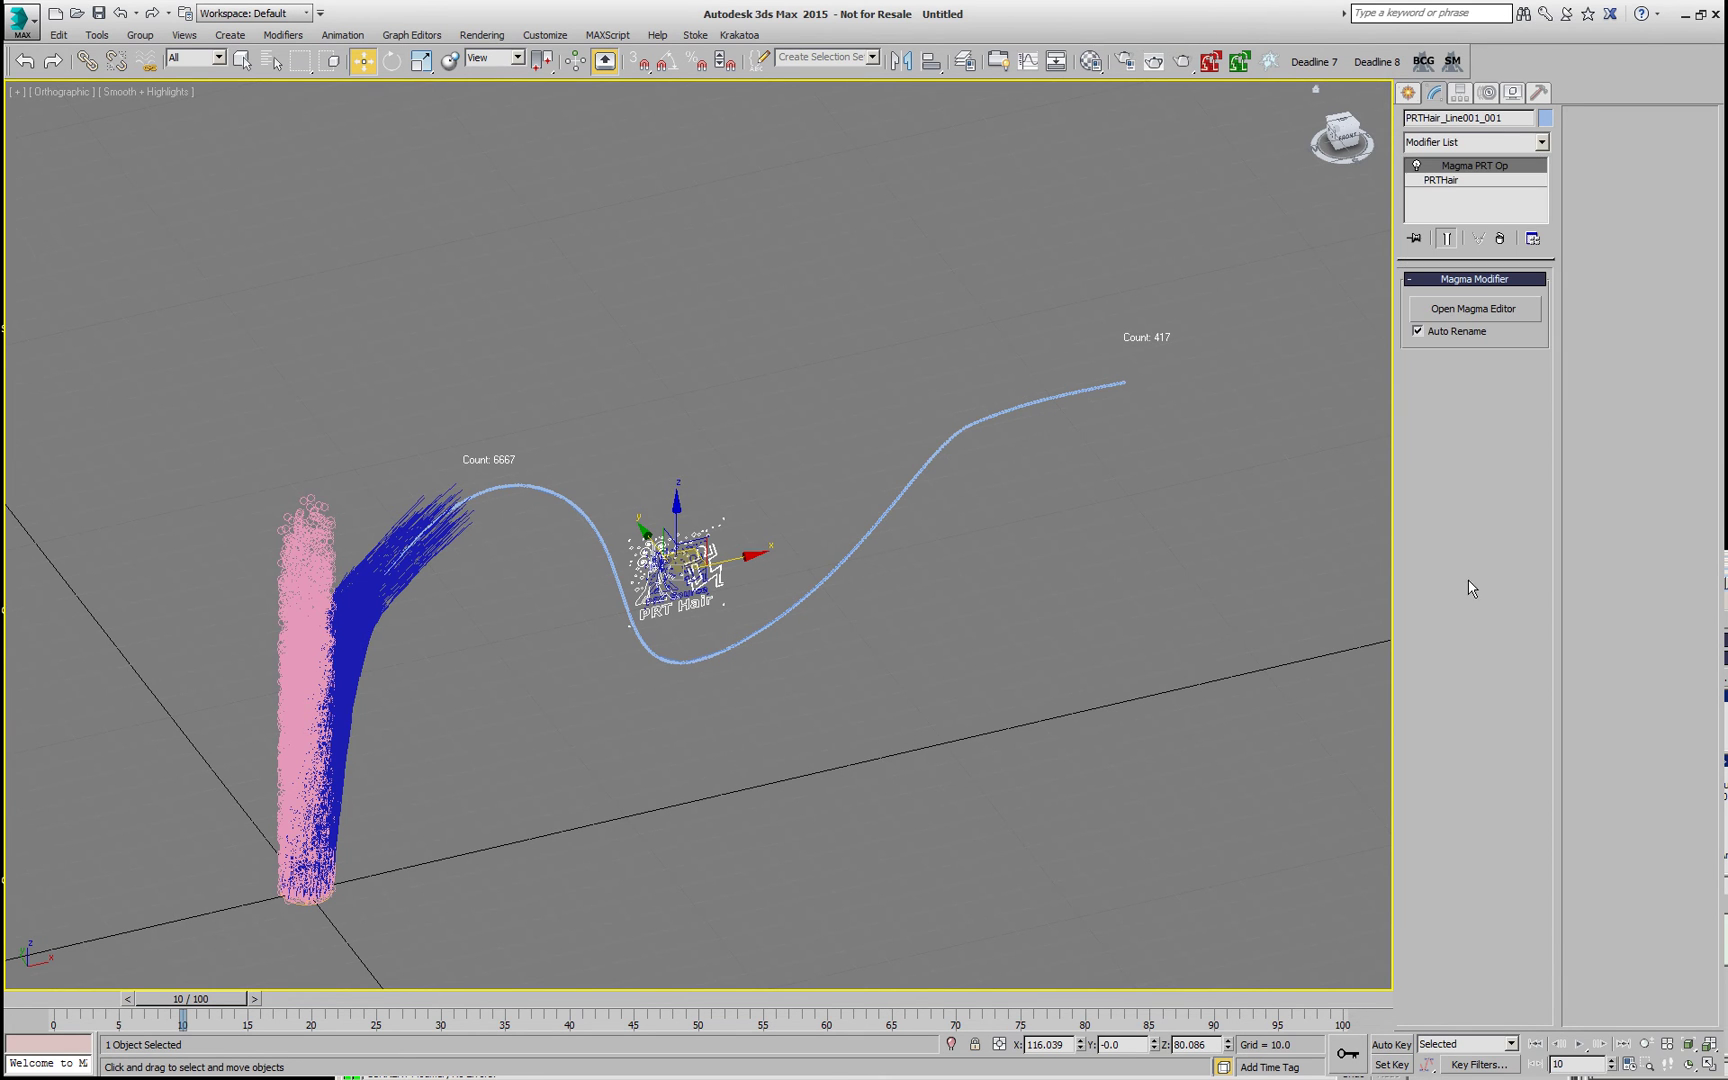
# - Build a Distance ÷ HairLength node chain feeding the hair's Color output
pyautogui.click(1473, 308)
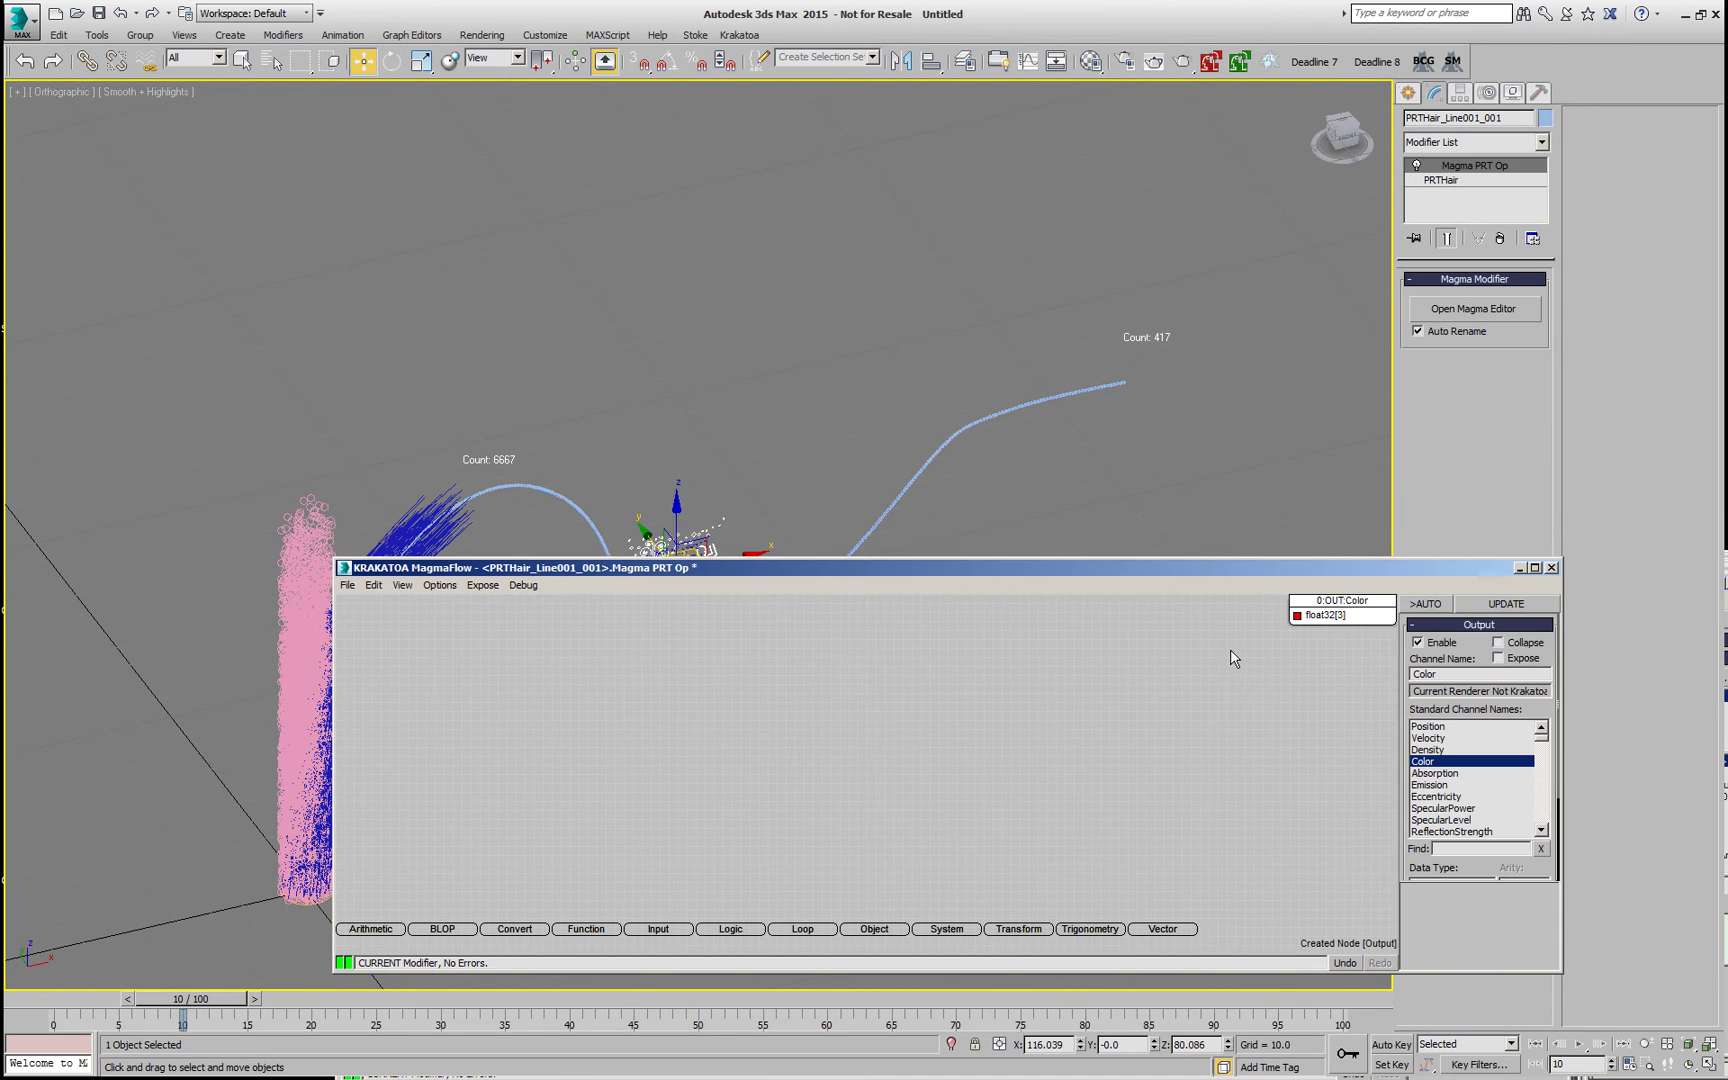
pyautogui.rightClick(1230, 649)
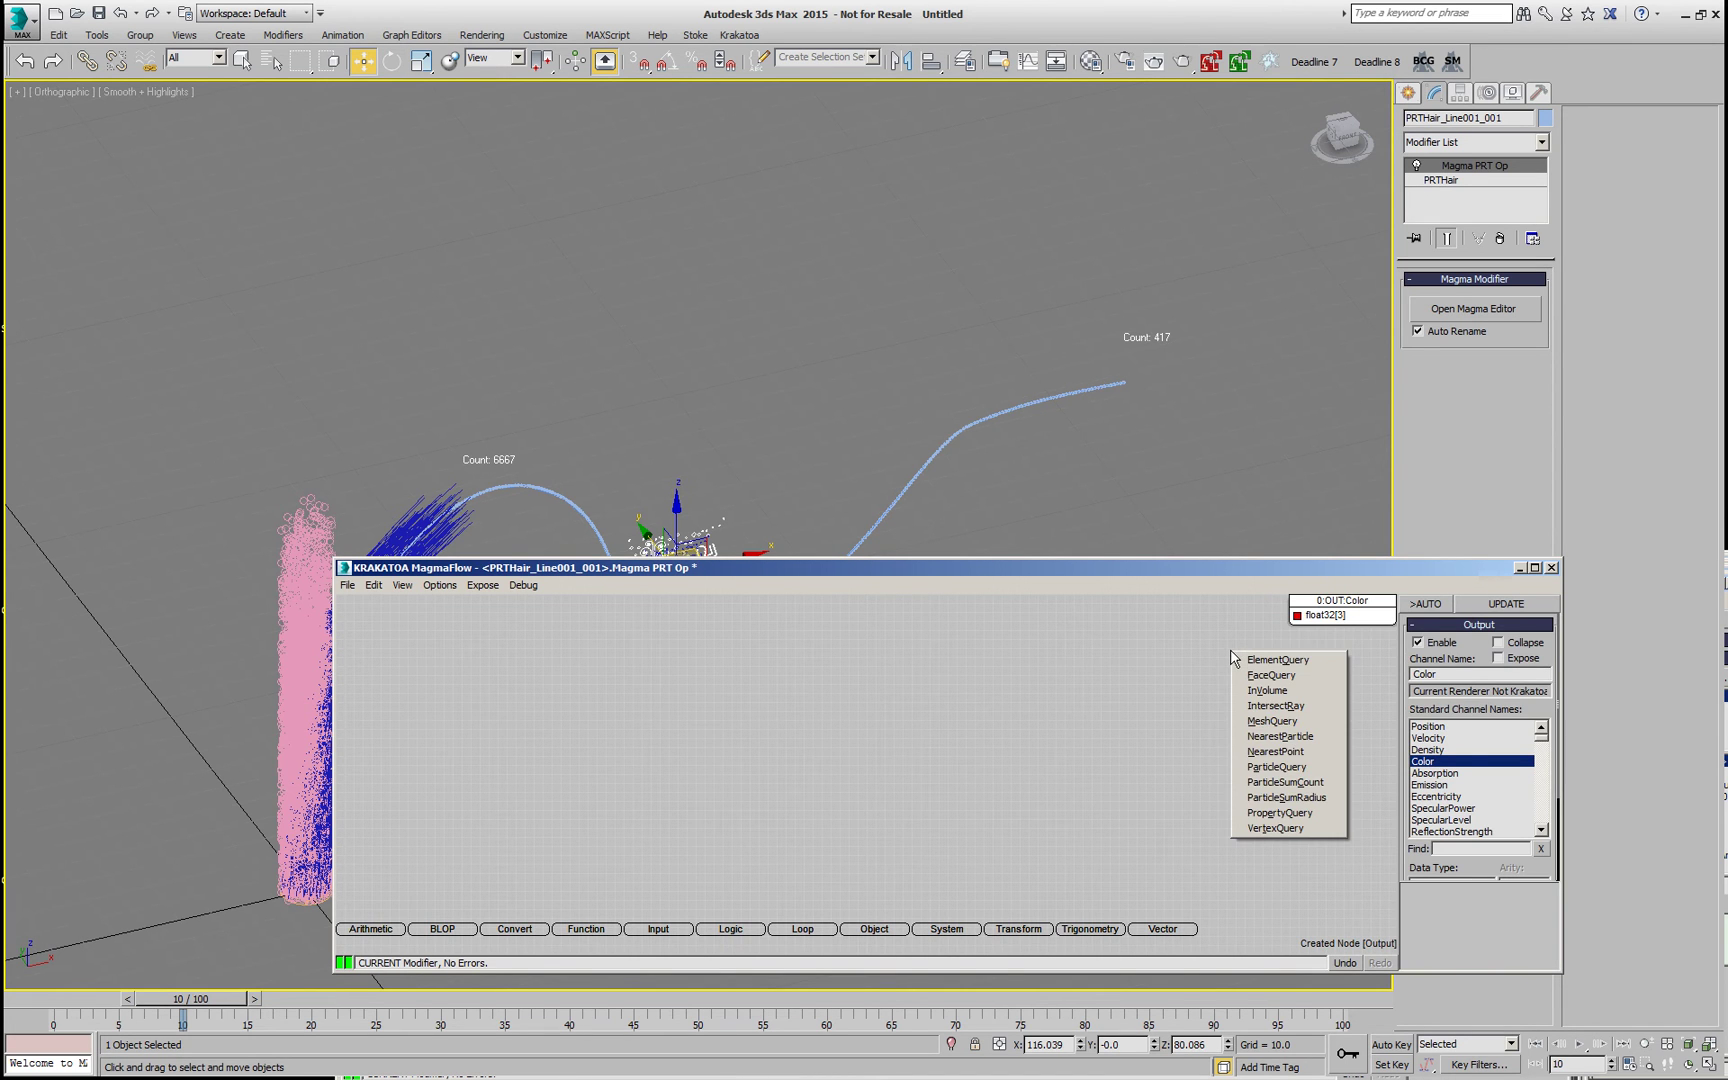
pyautogui.click(1236, 635)
pyautogui.click(1030, 640)
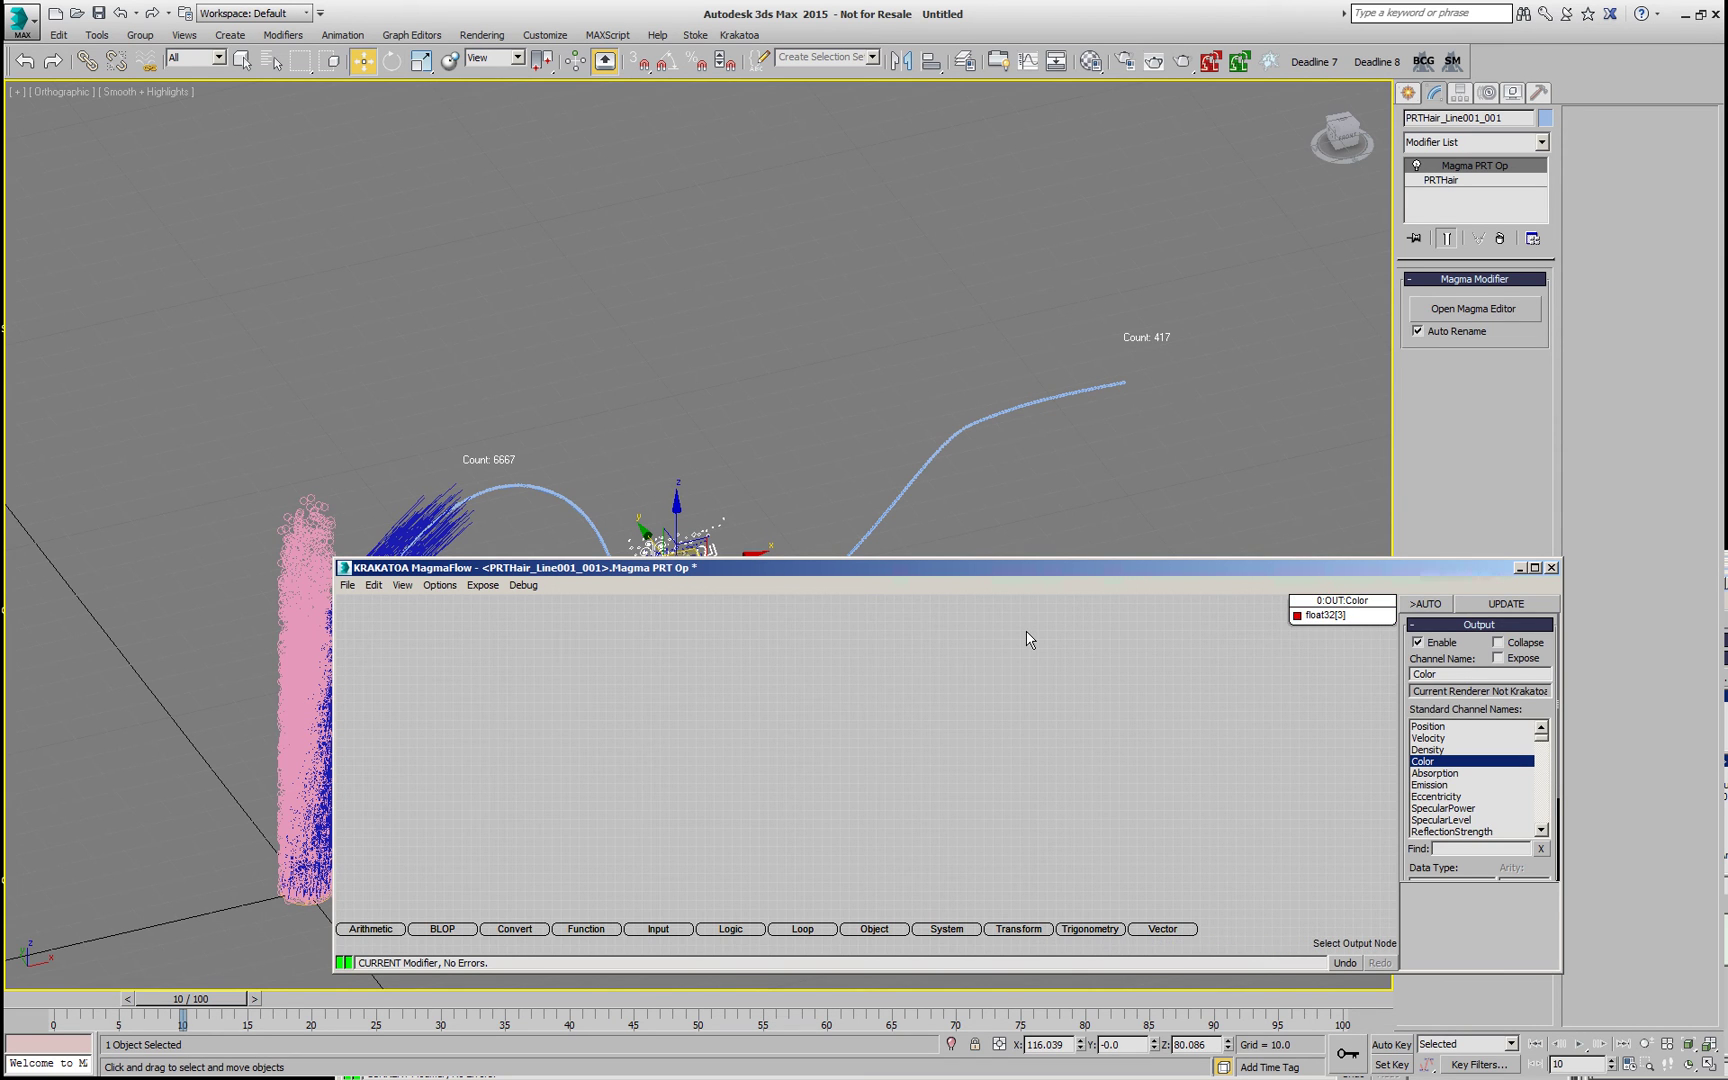
pyautogui.rightClick(1030, 640)
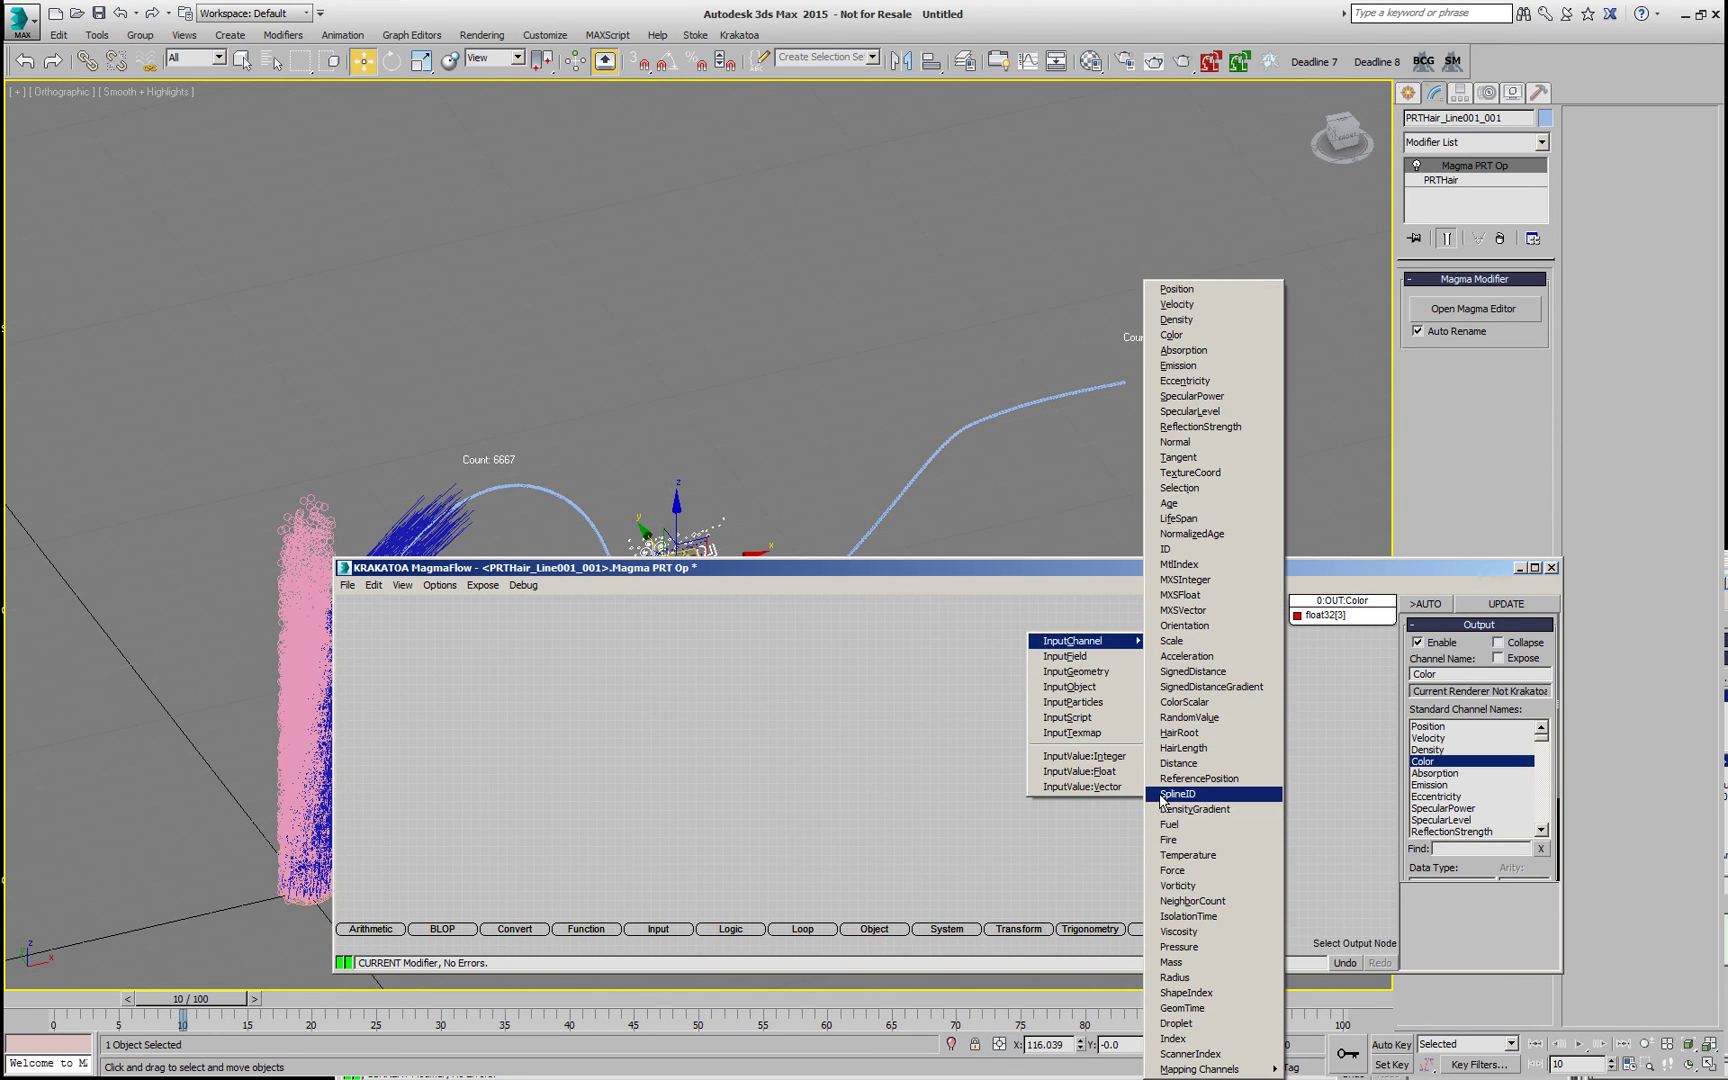
pyautogui.click(1208, 764)
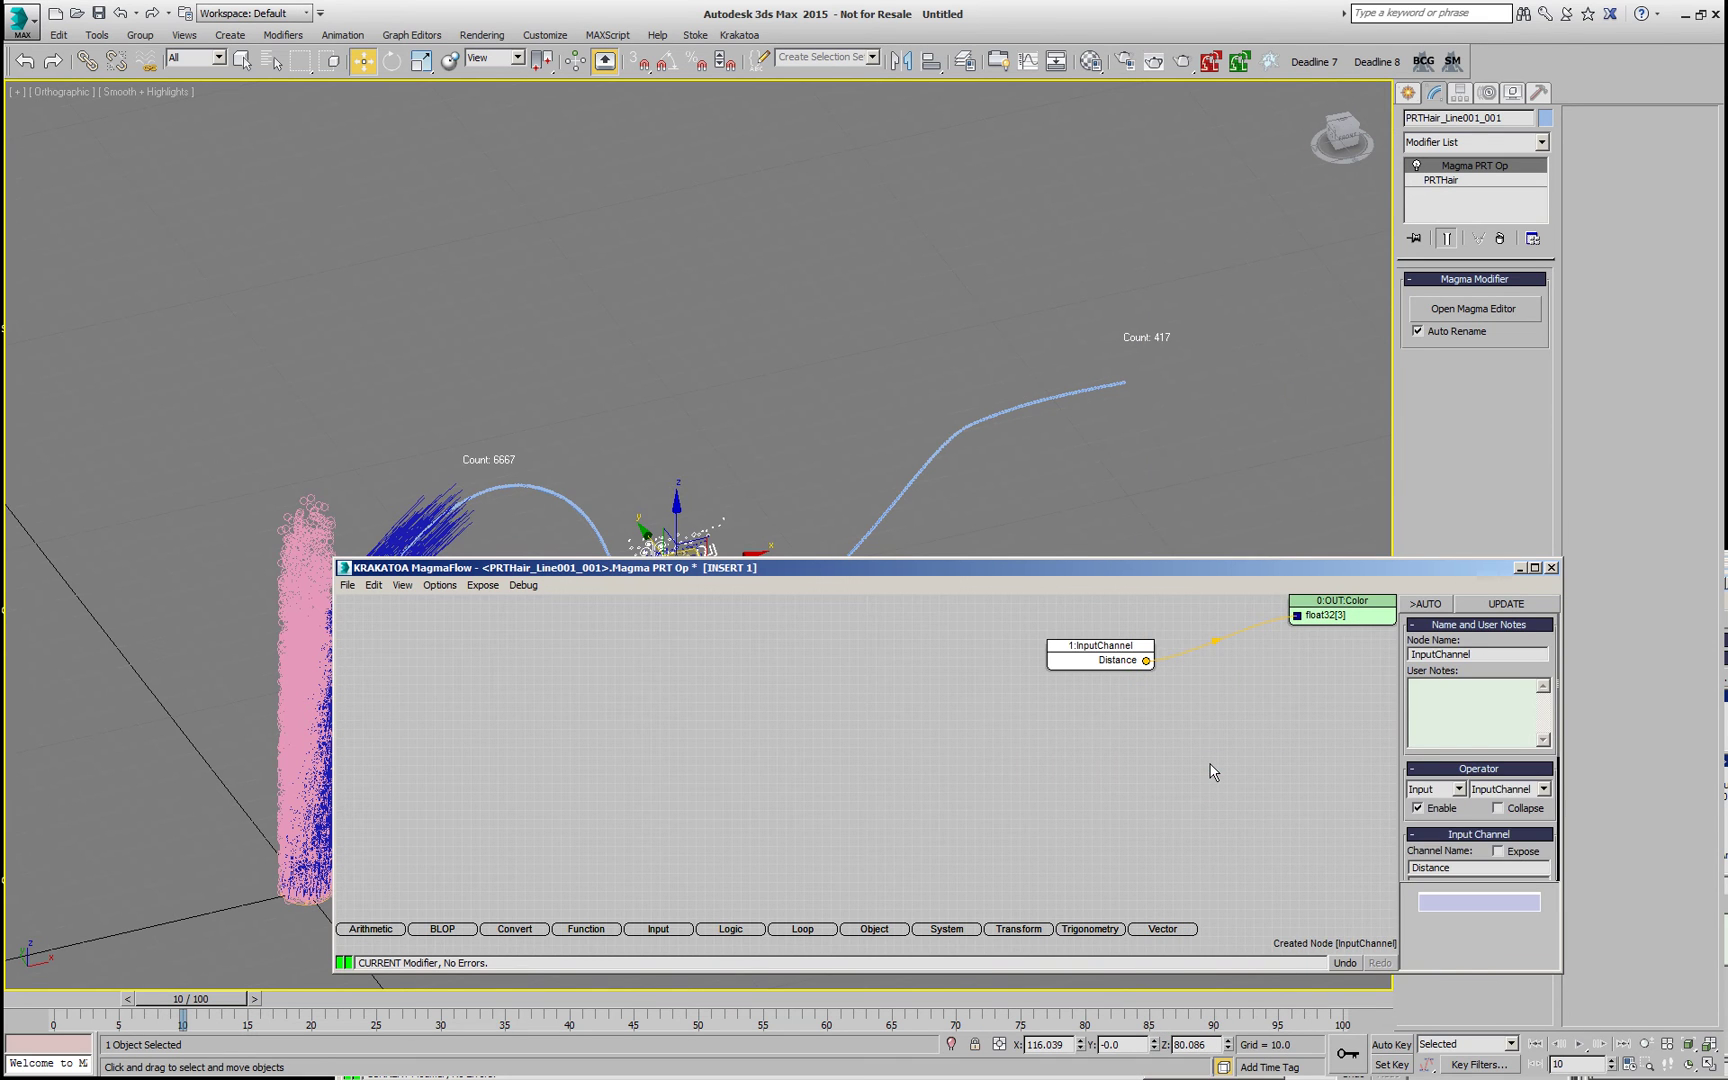
pyautogui.press('/')
pyautogui.rightClick(1213, 771)
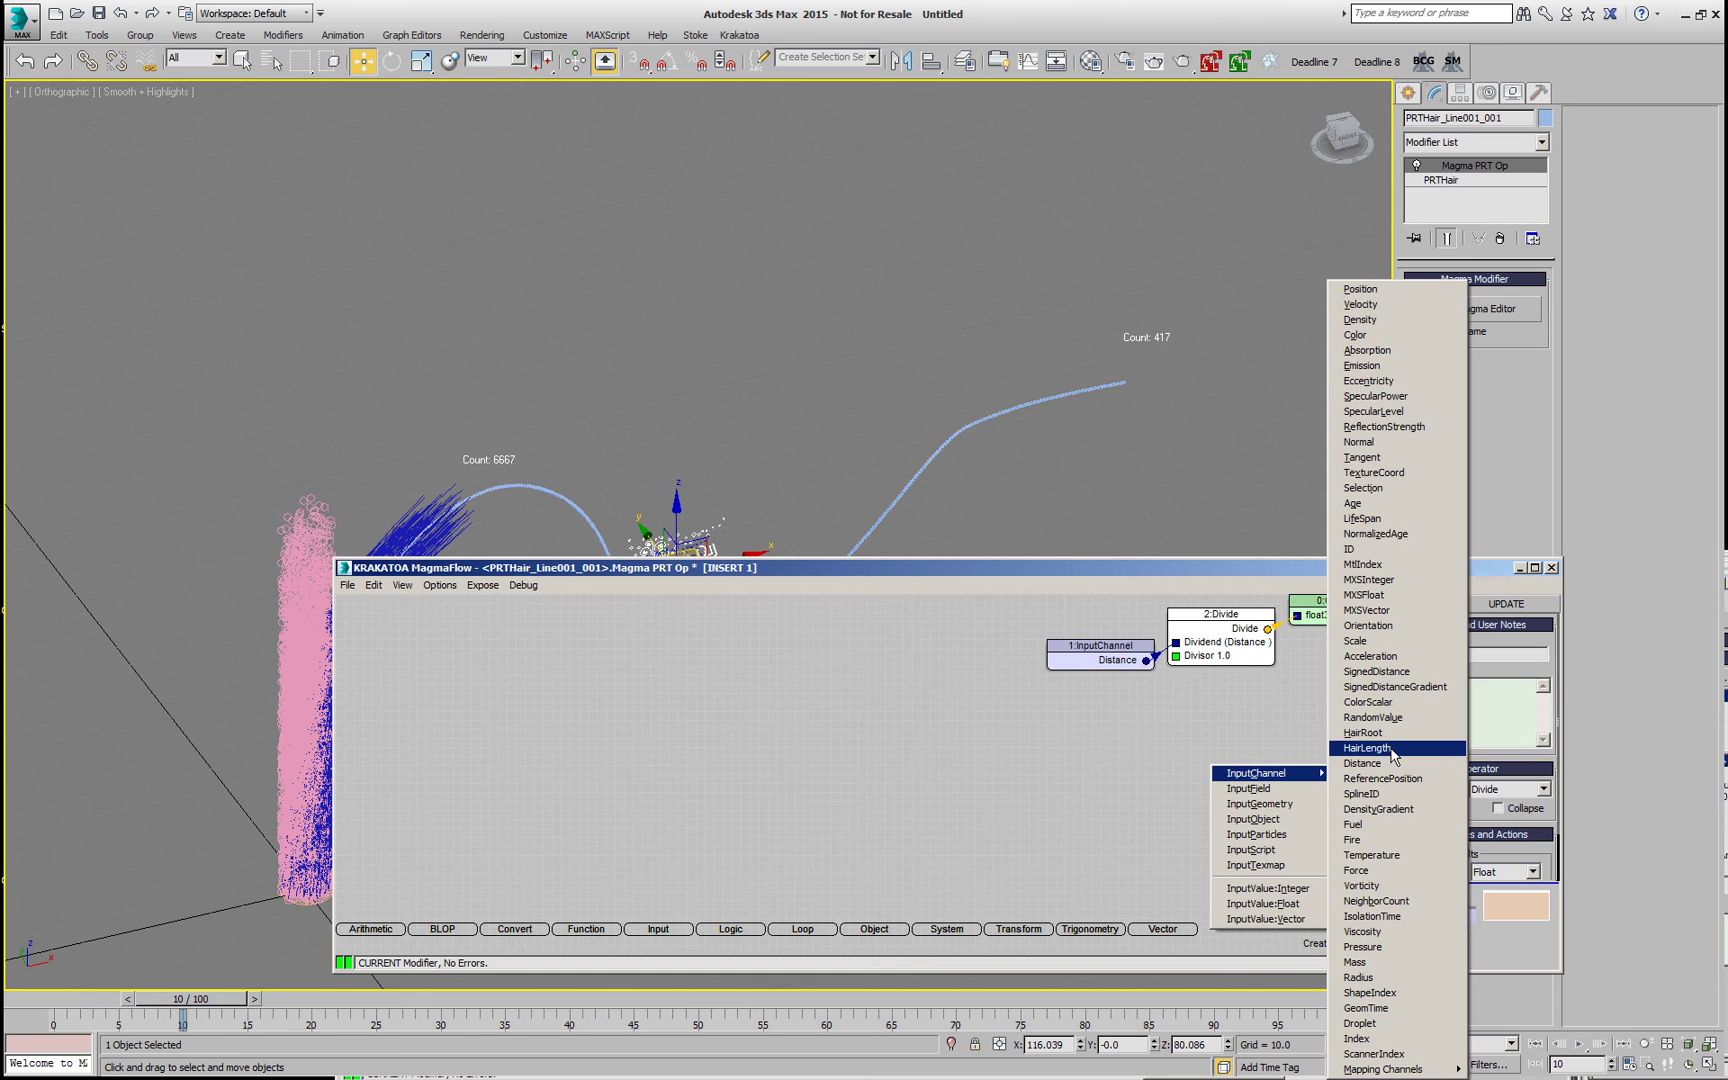
pyautogui.click(1392, 750)
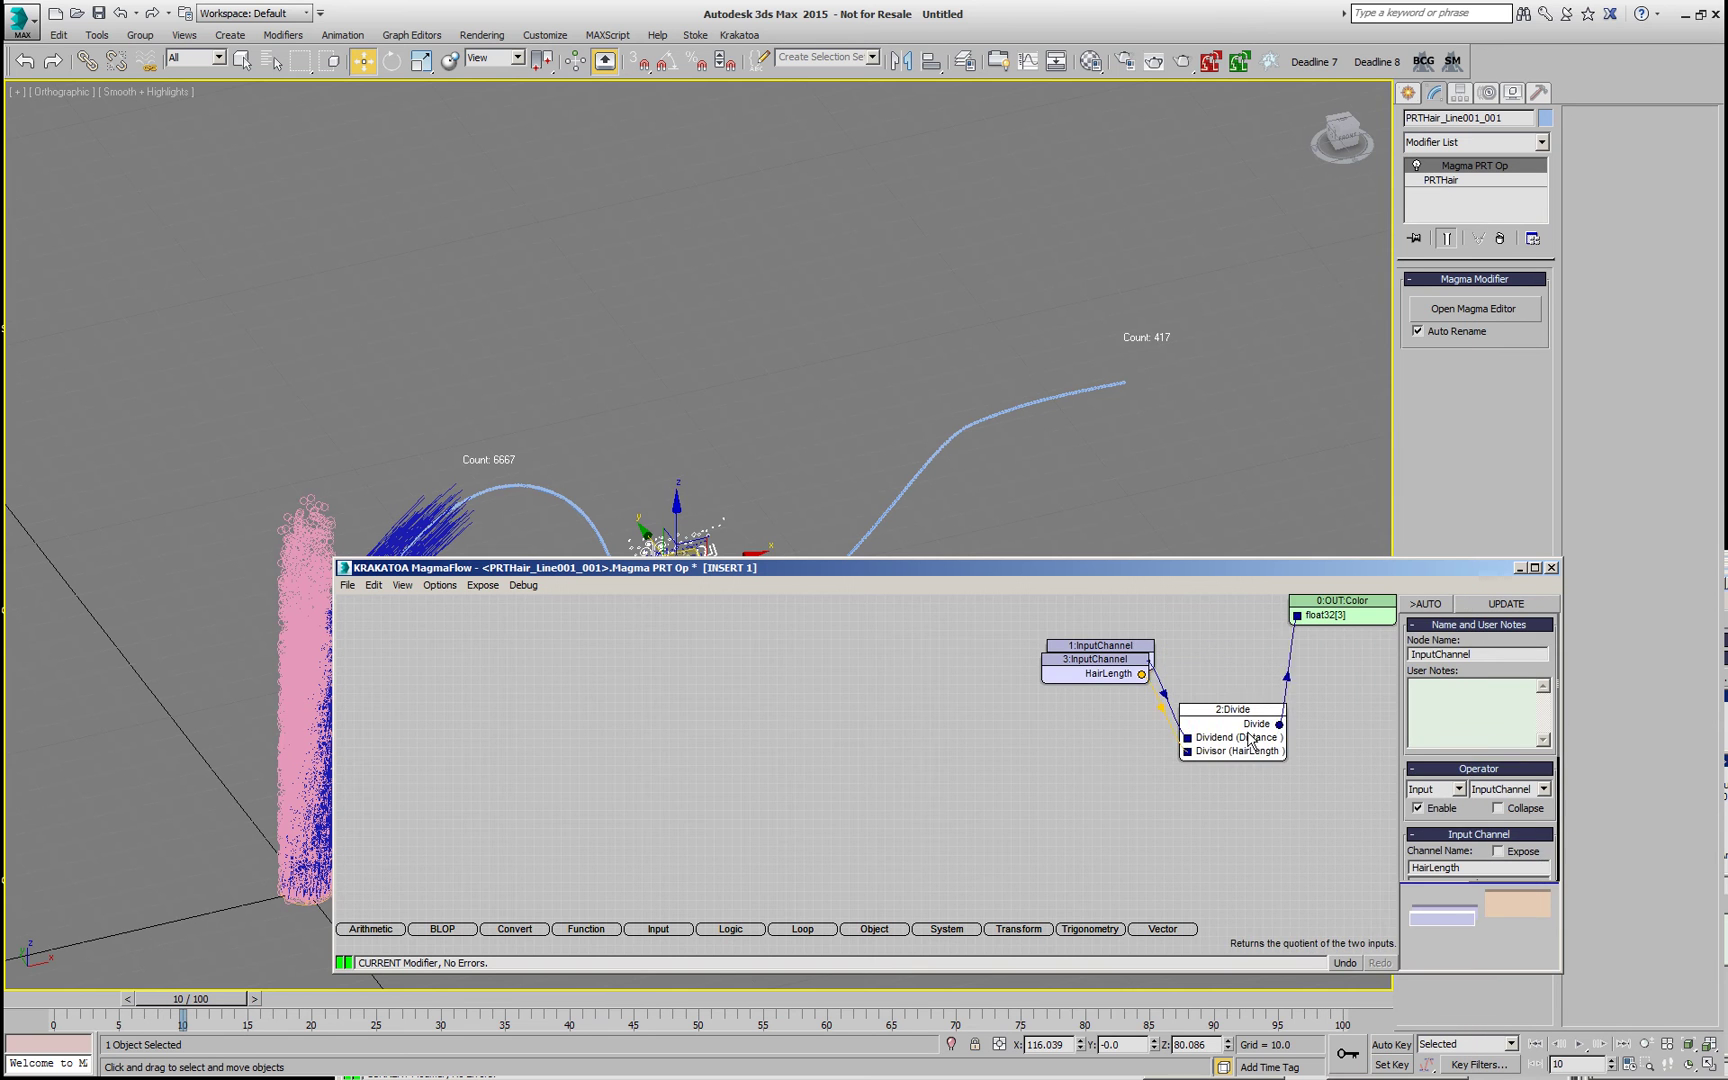
pyautogui.moveTo(1108, 684); pyautogui.dragTo(1086, 787)
pyautogui.click(470, 717)
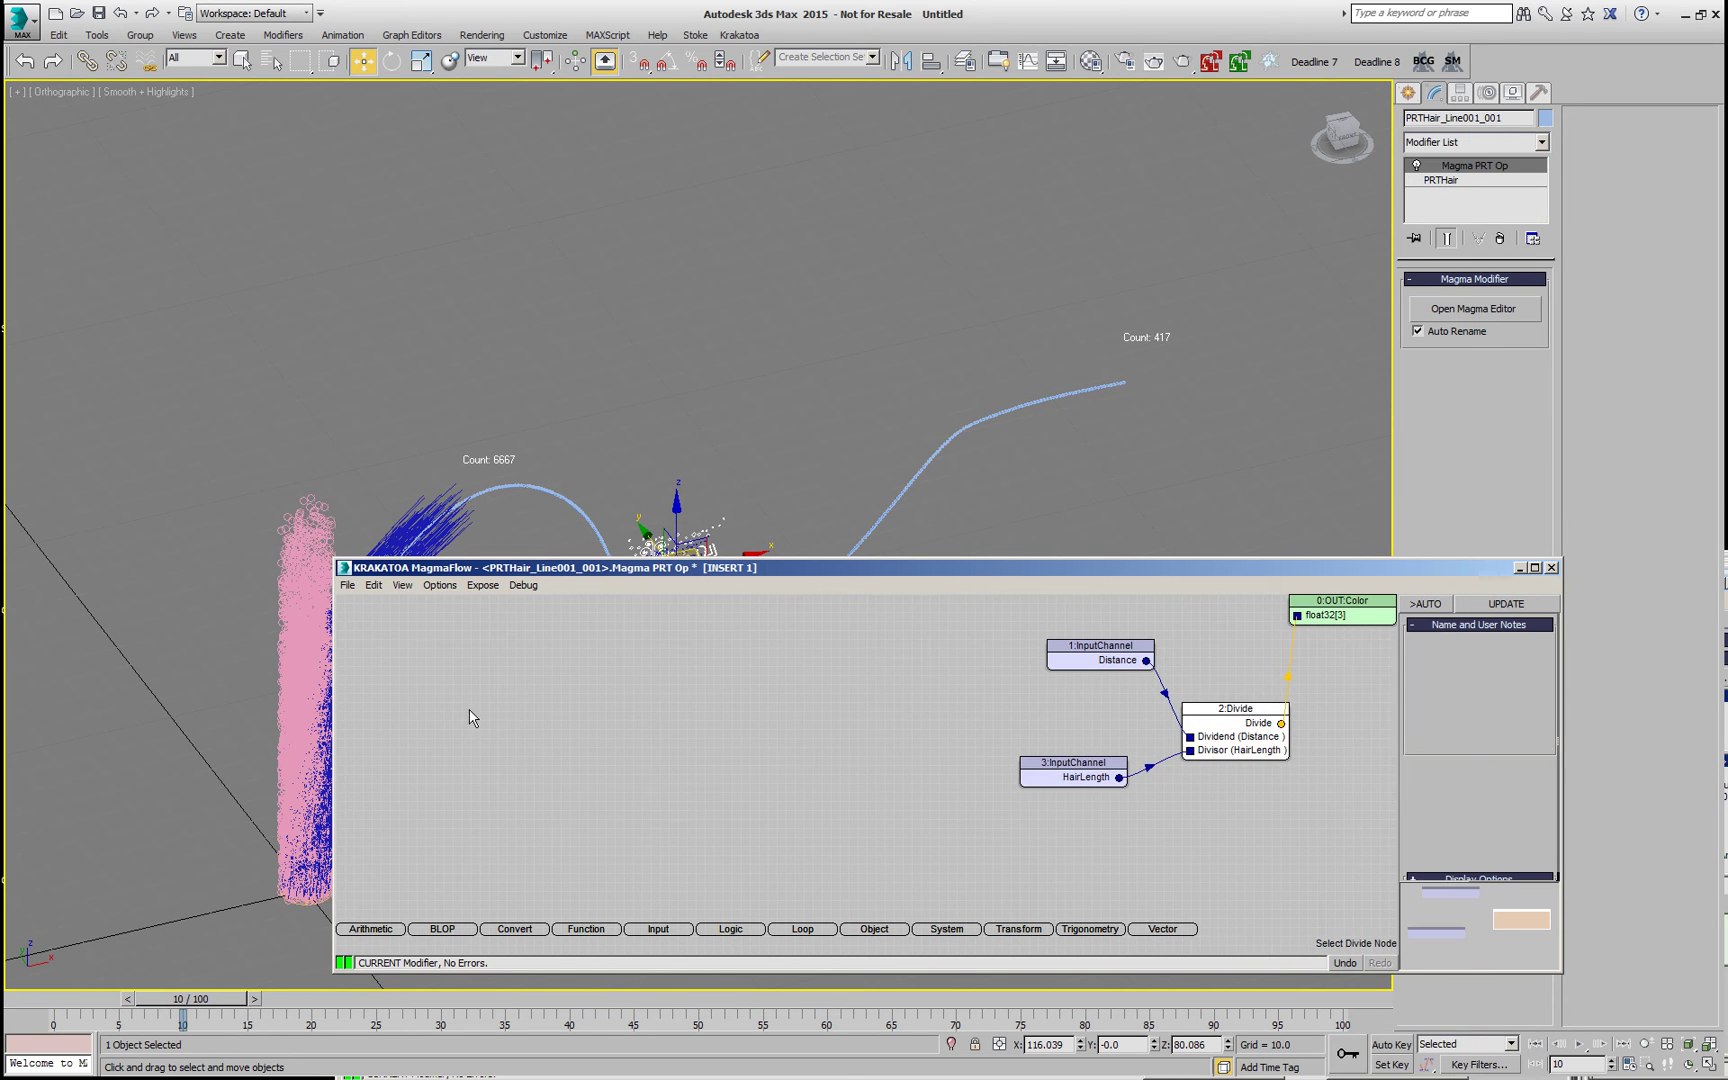
pyautogui.click(1257, 708)
pyautogui.moveTo(1257, 708); pyautogui.dragTo(1257, 717)
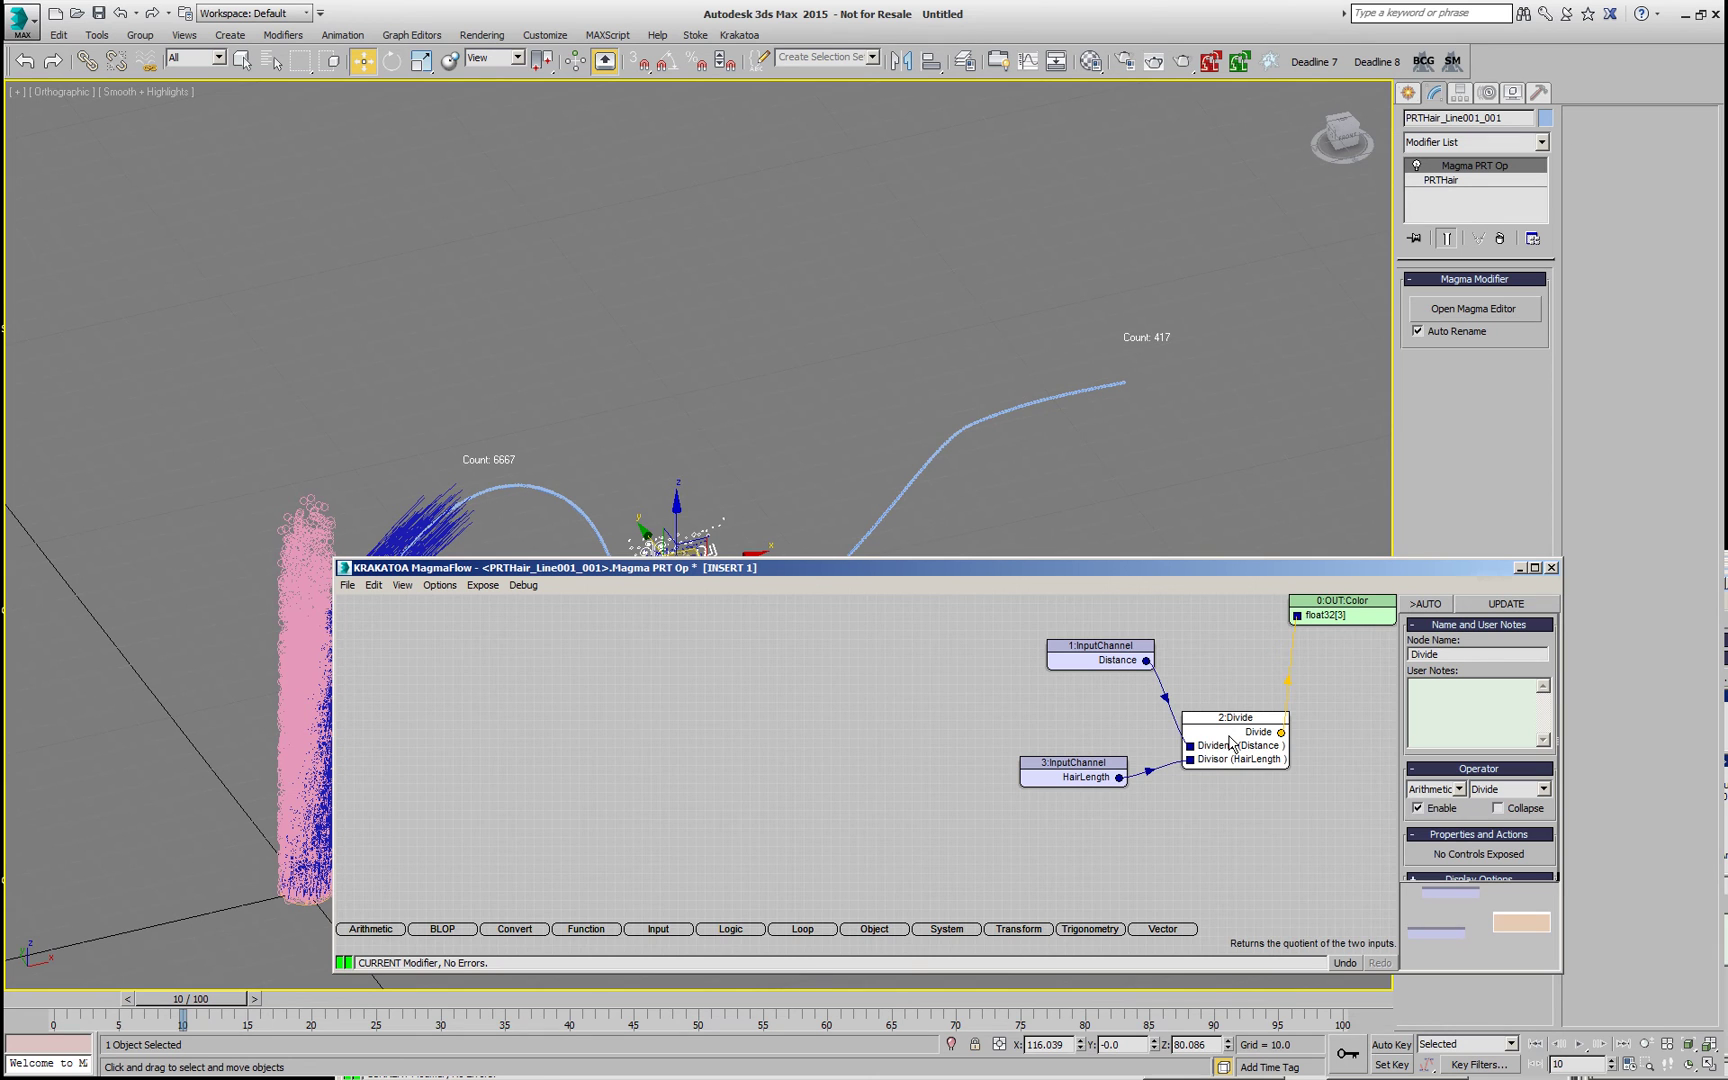
# - Insert a Blend of red [1,0,0] and yellow [1,1,0], tidy the graph, and enable AUTO
pyautogui.rightClick(1231, 742)
pyautogui.click(1252, 745)
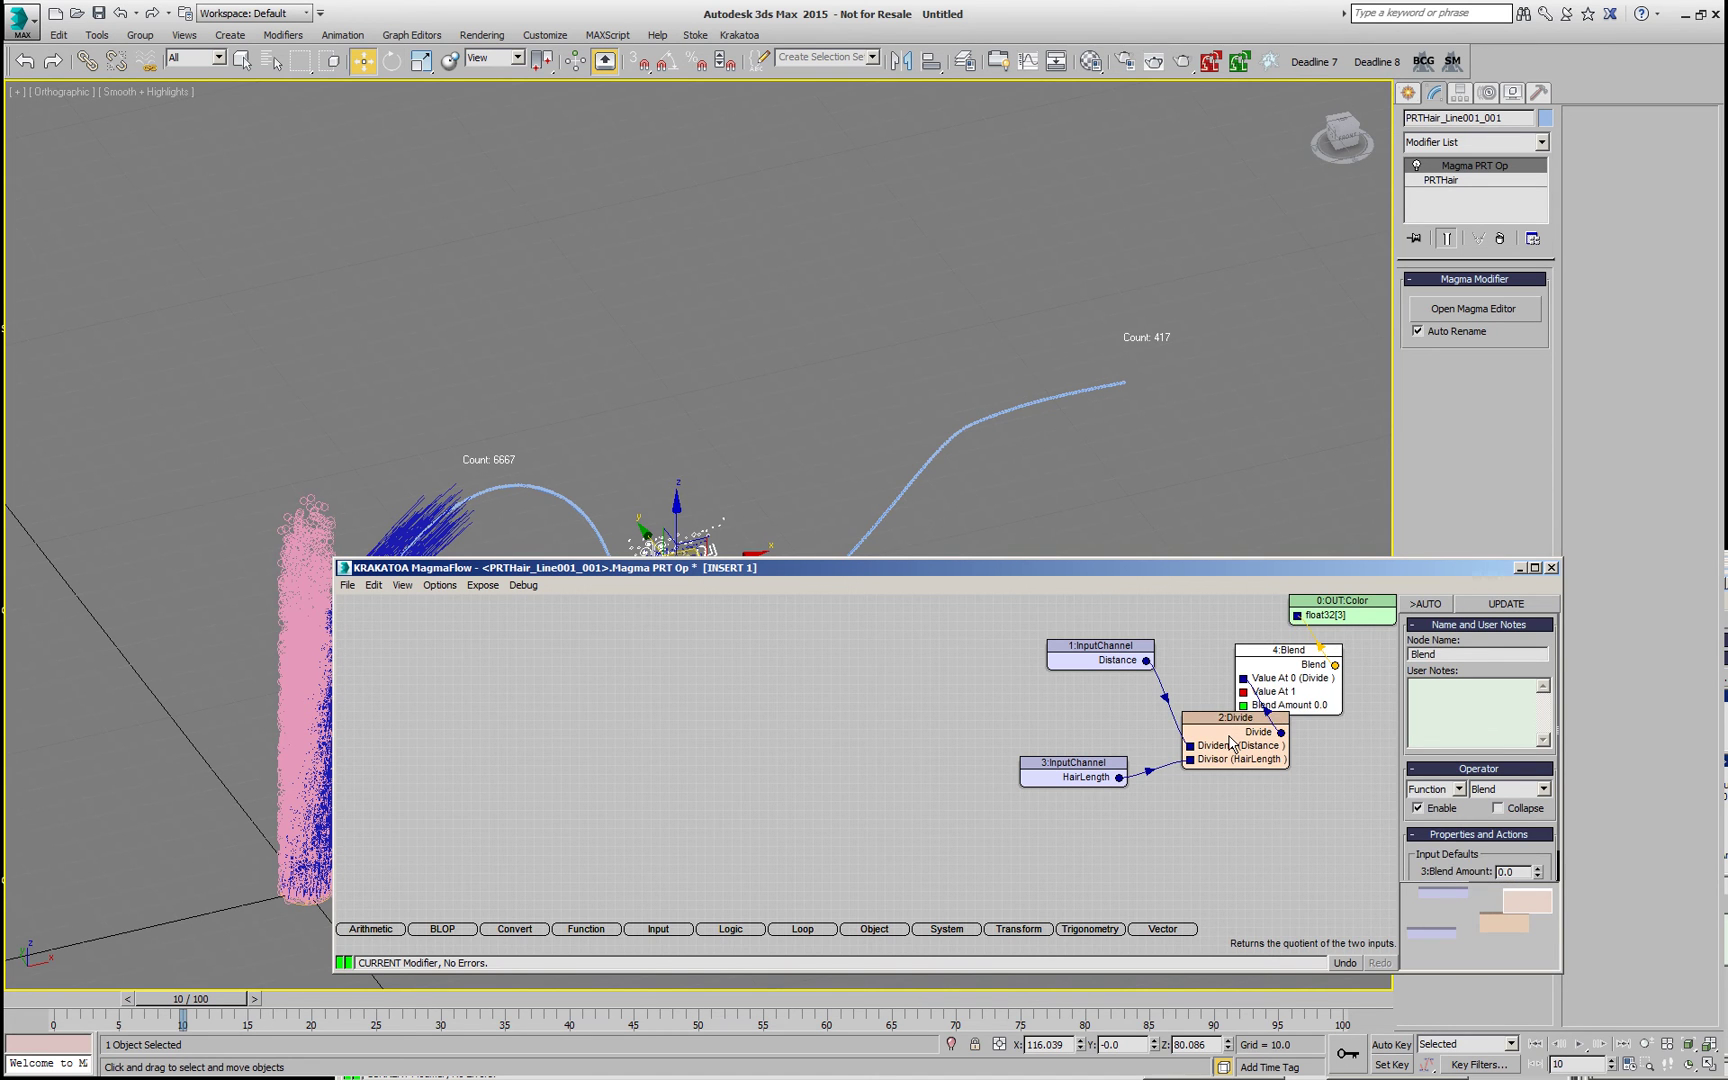
pyautogui.moveTo(1290, 692); pyautogui.dragTo(1291, 697)
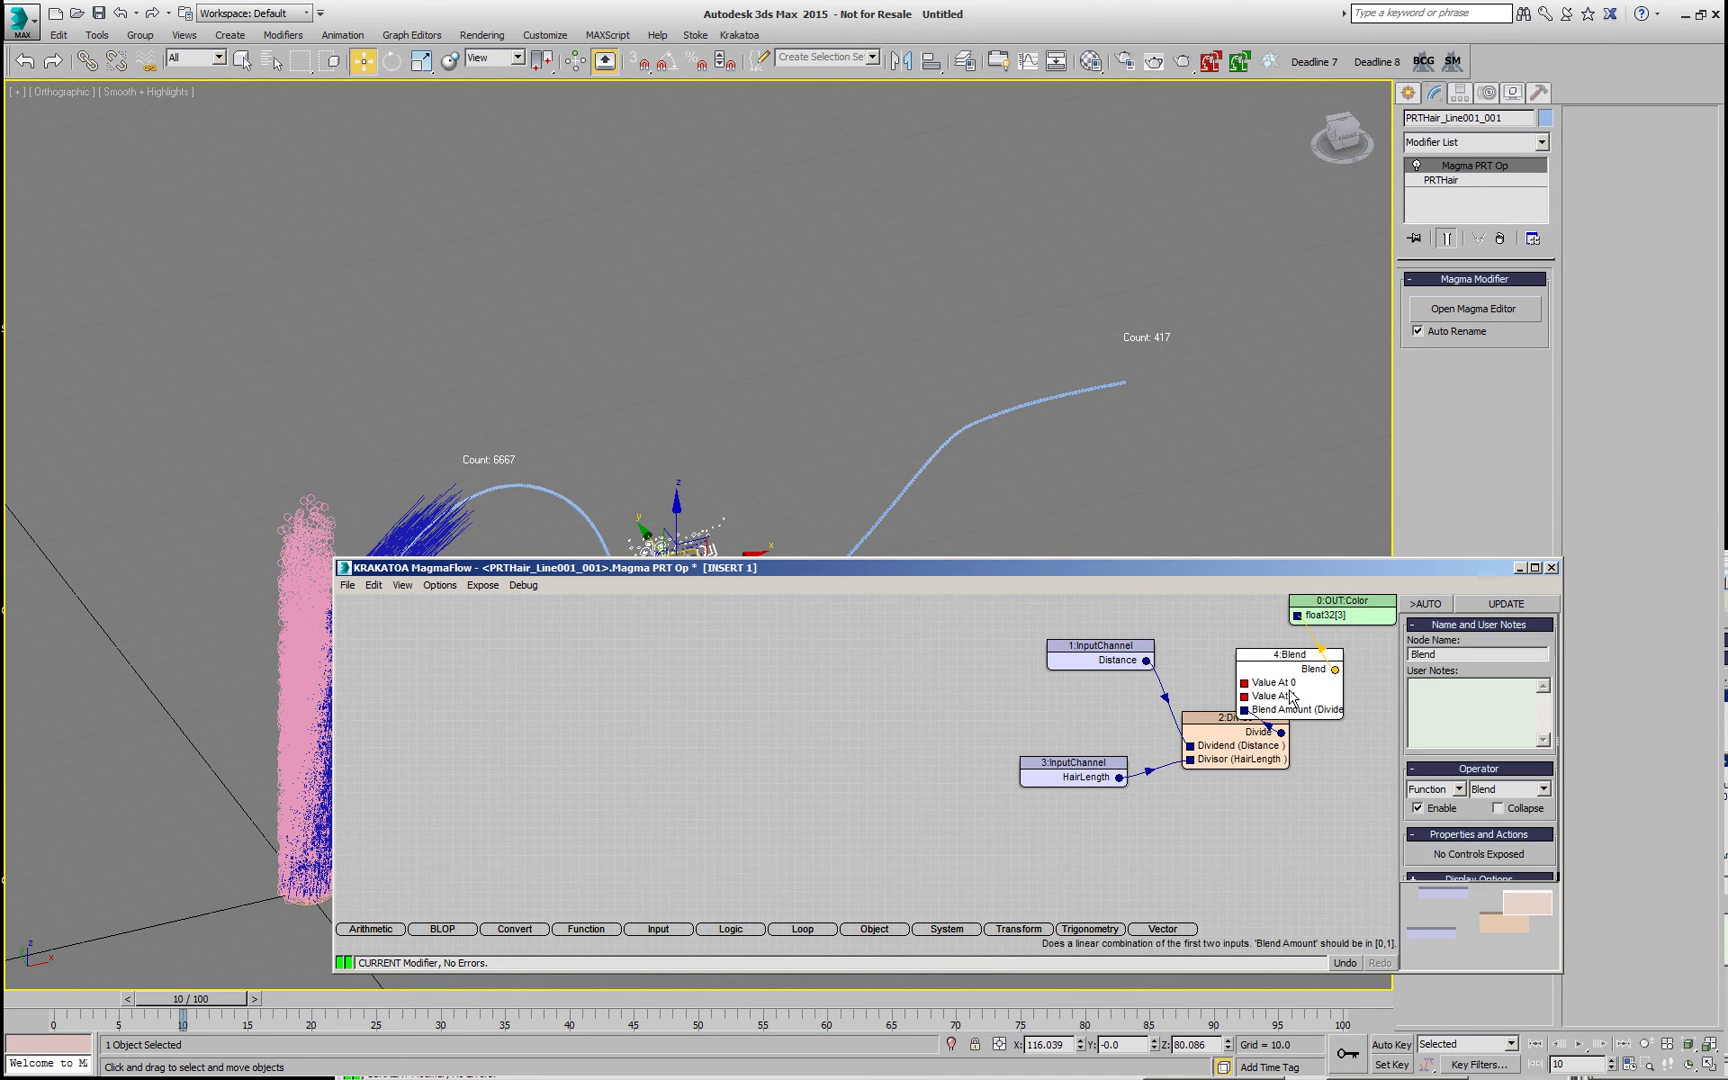
pyautogui.press('3')
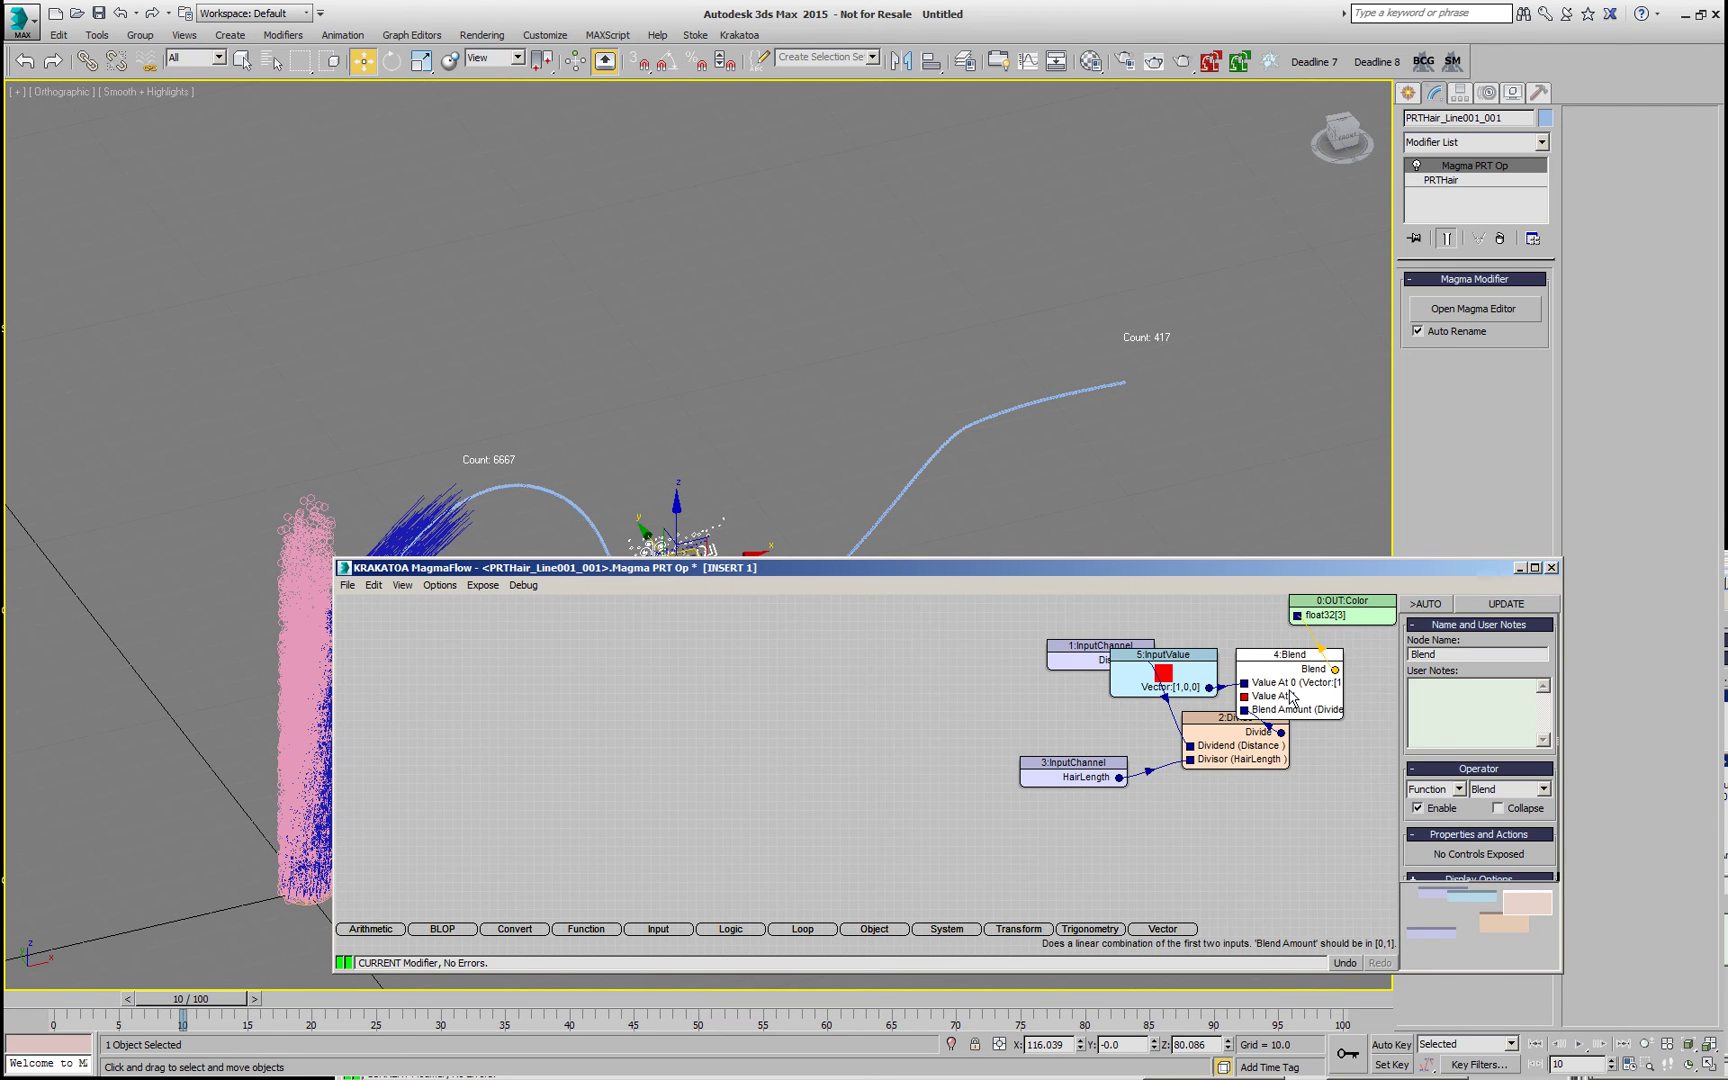
pyautogui.press('3')
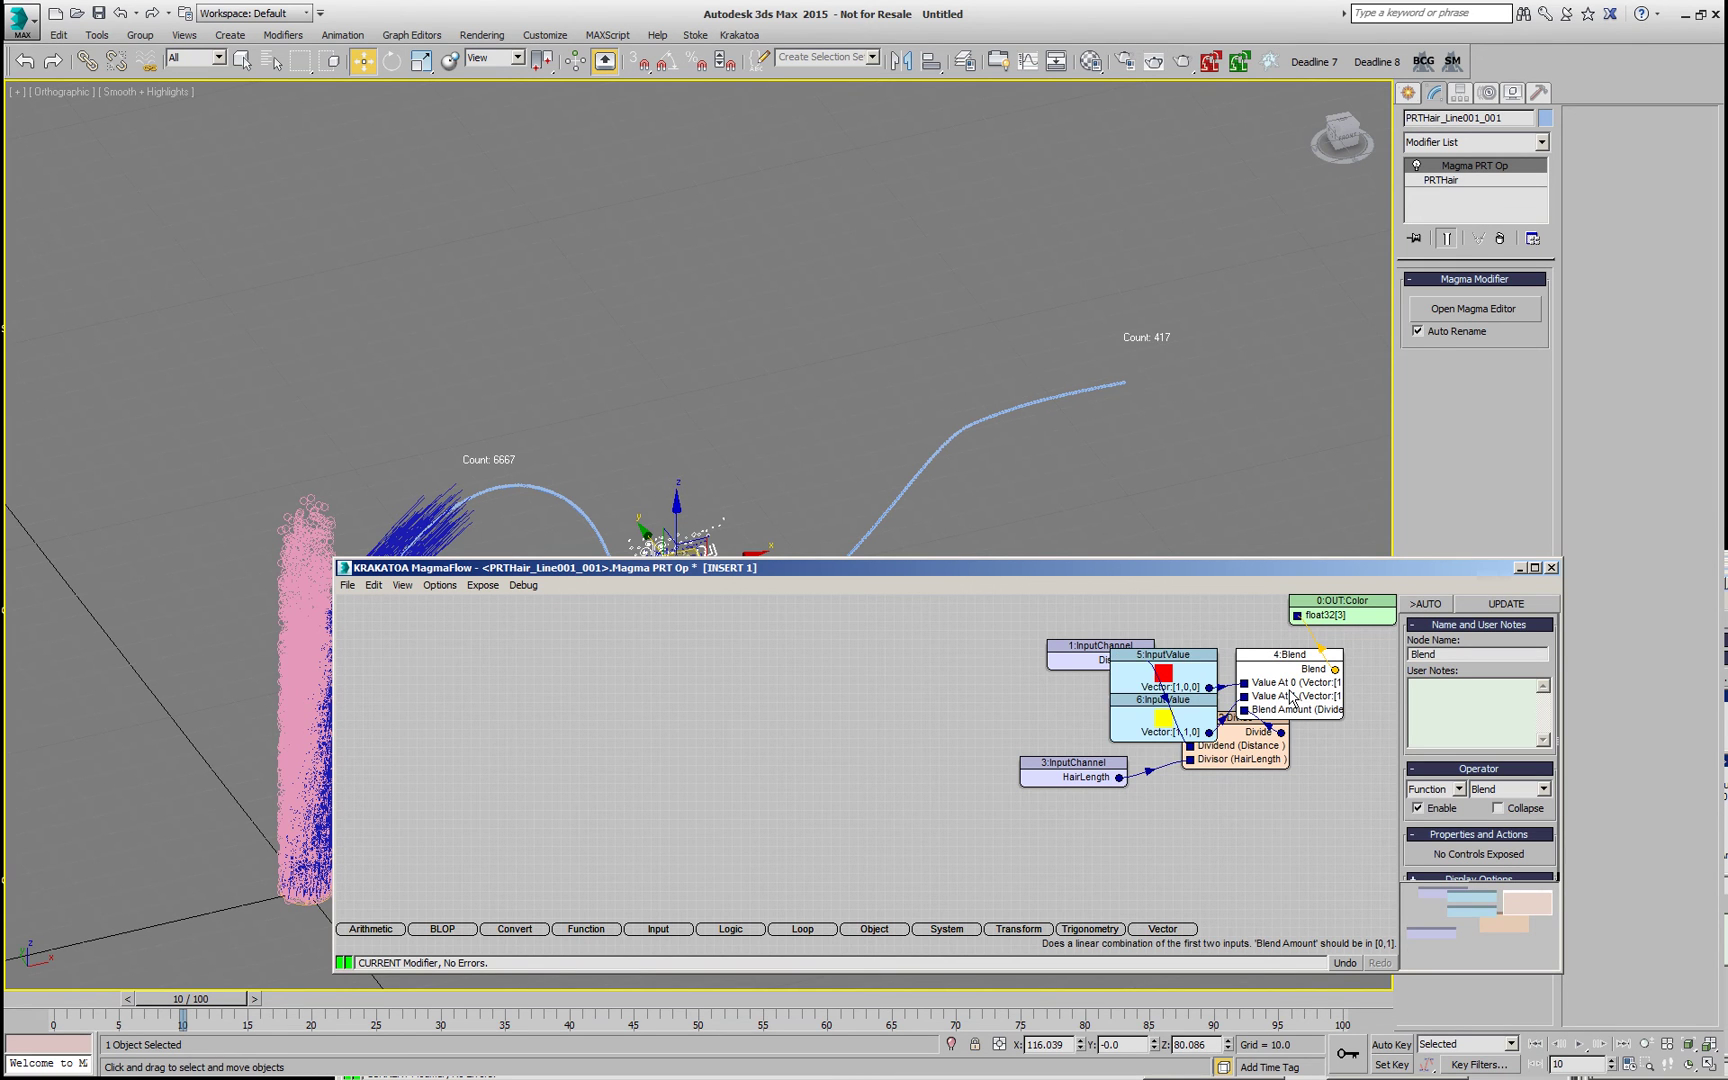
pyautogui.press('l')
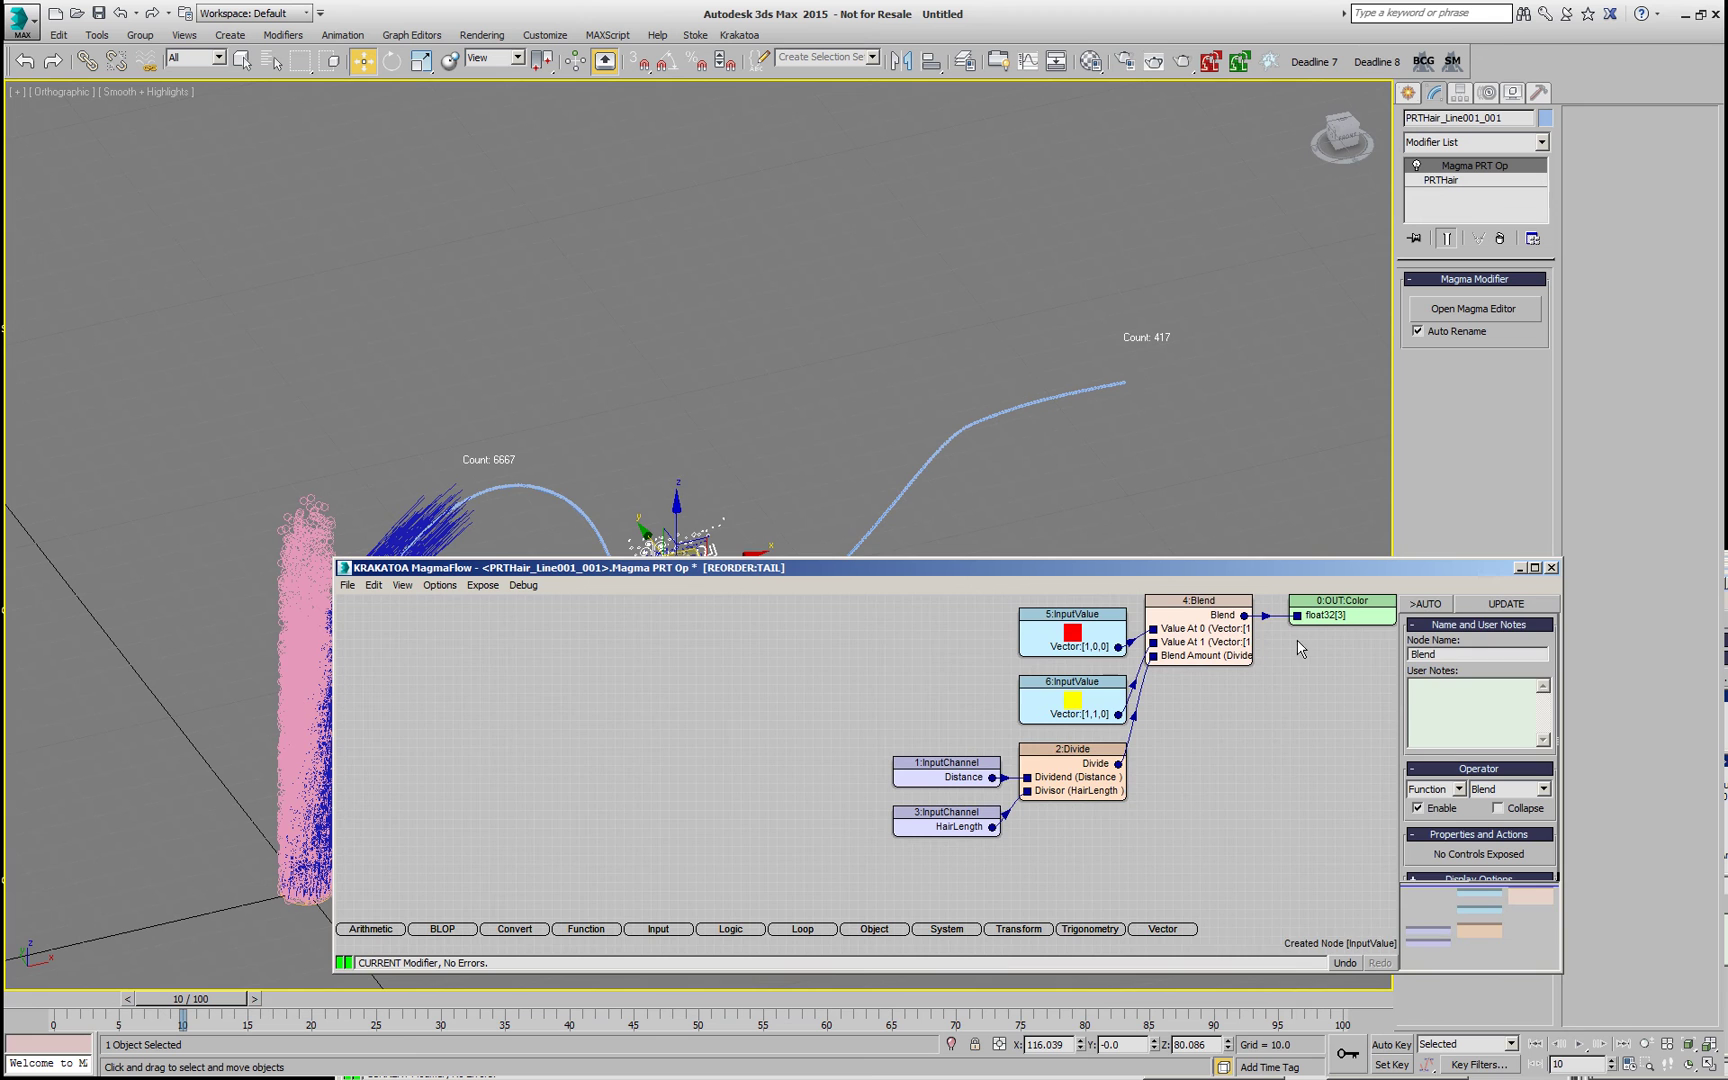
pyautogui.click(1425, 604)
# - Go to frame 12, select the PRT Source and open its Magma flow
pyautogui.moveTo(1087, 564); pyautogui.dragTo(1092, 667)
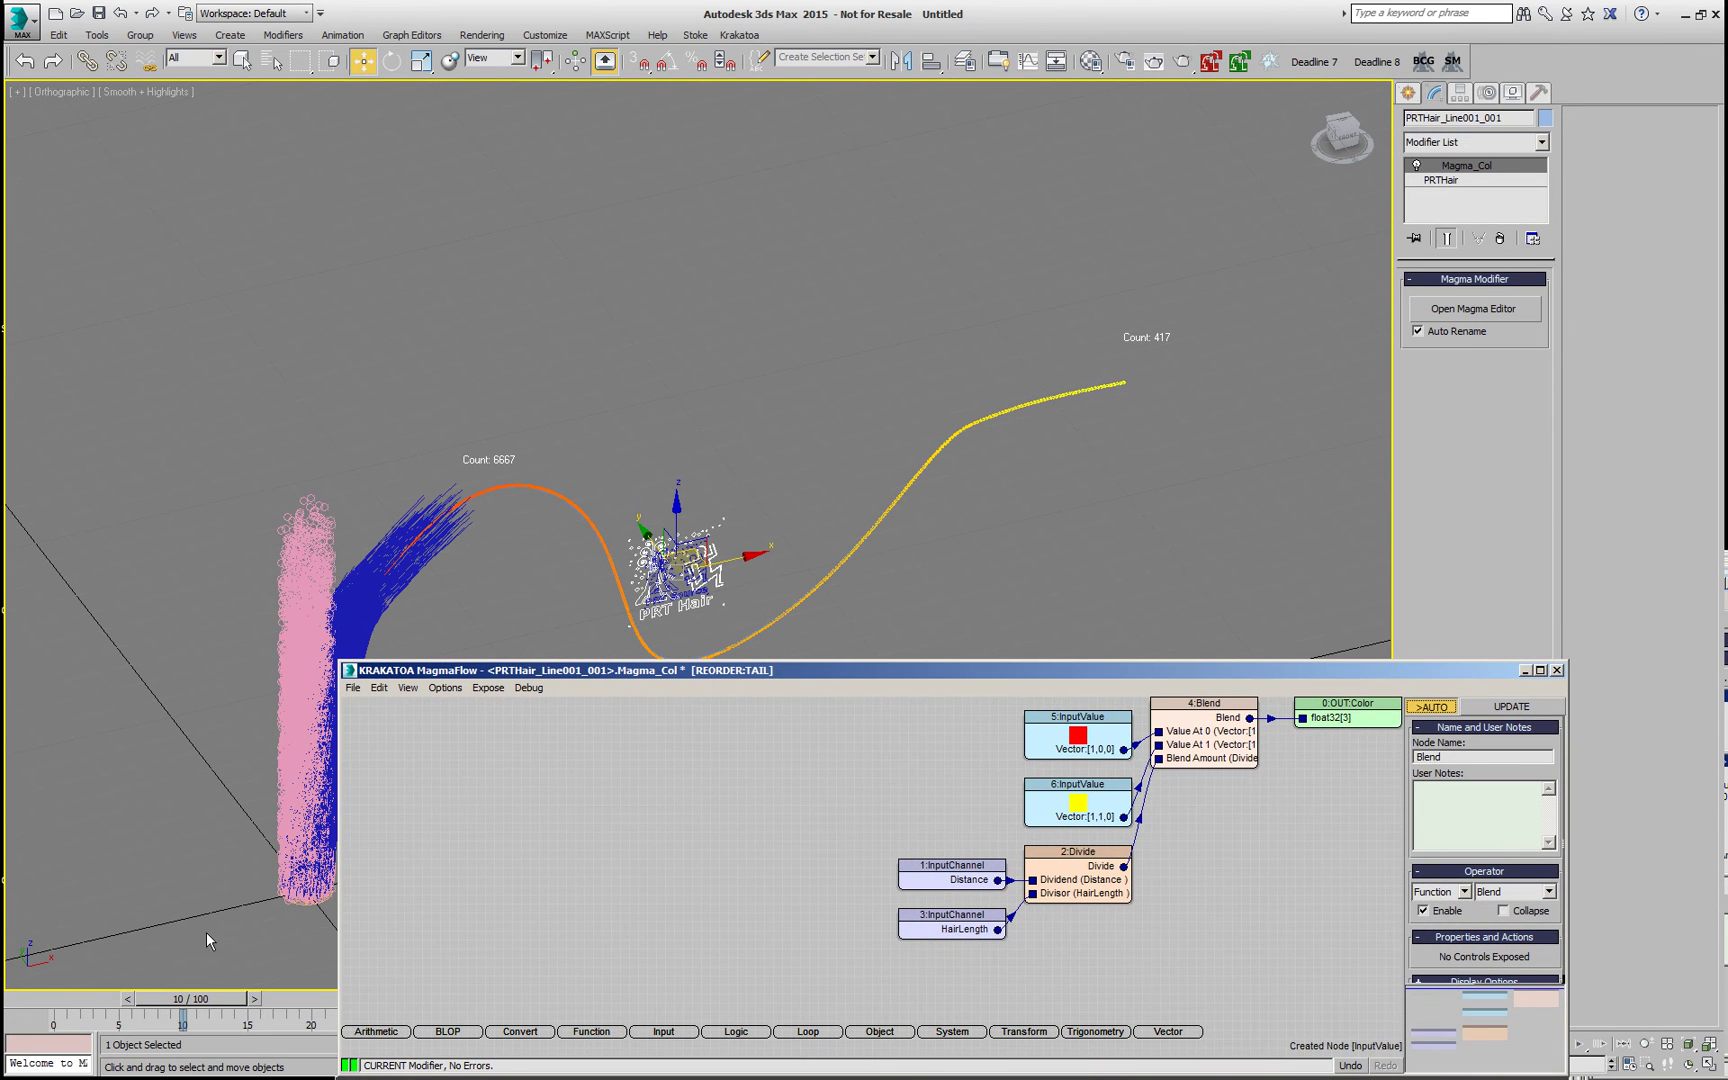
pyautogui.moveTo(80, 1000); pyautogui.dragTo(259, 1015)
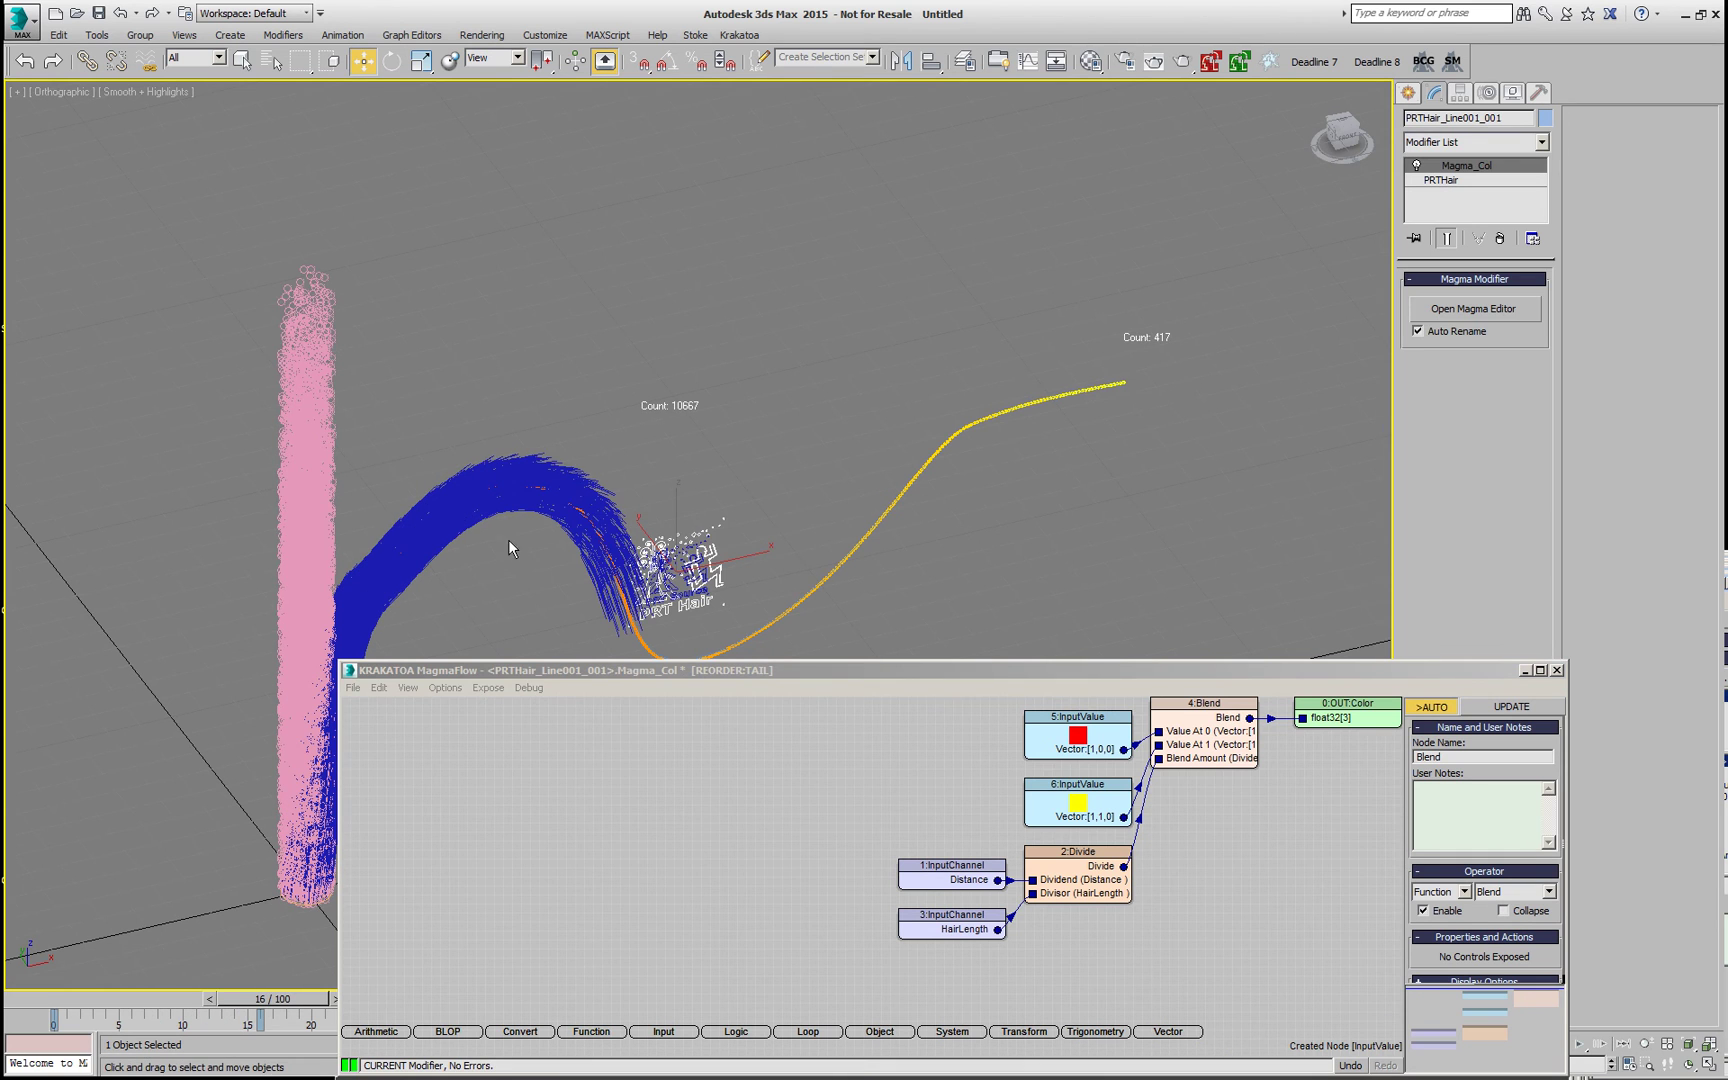
pyautogui.press('w')
pyautogui.click(582, 483)
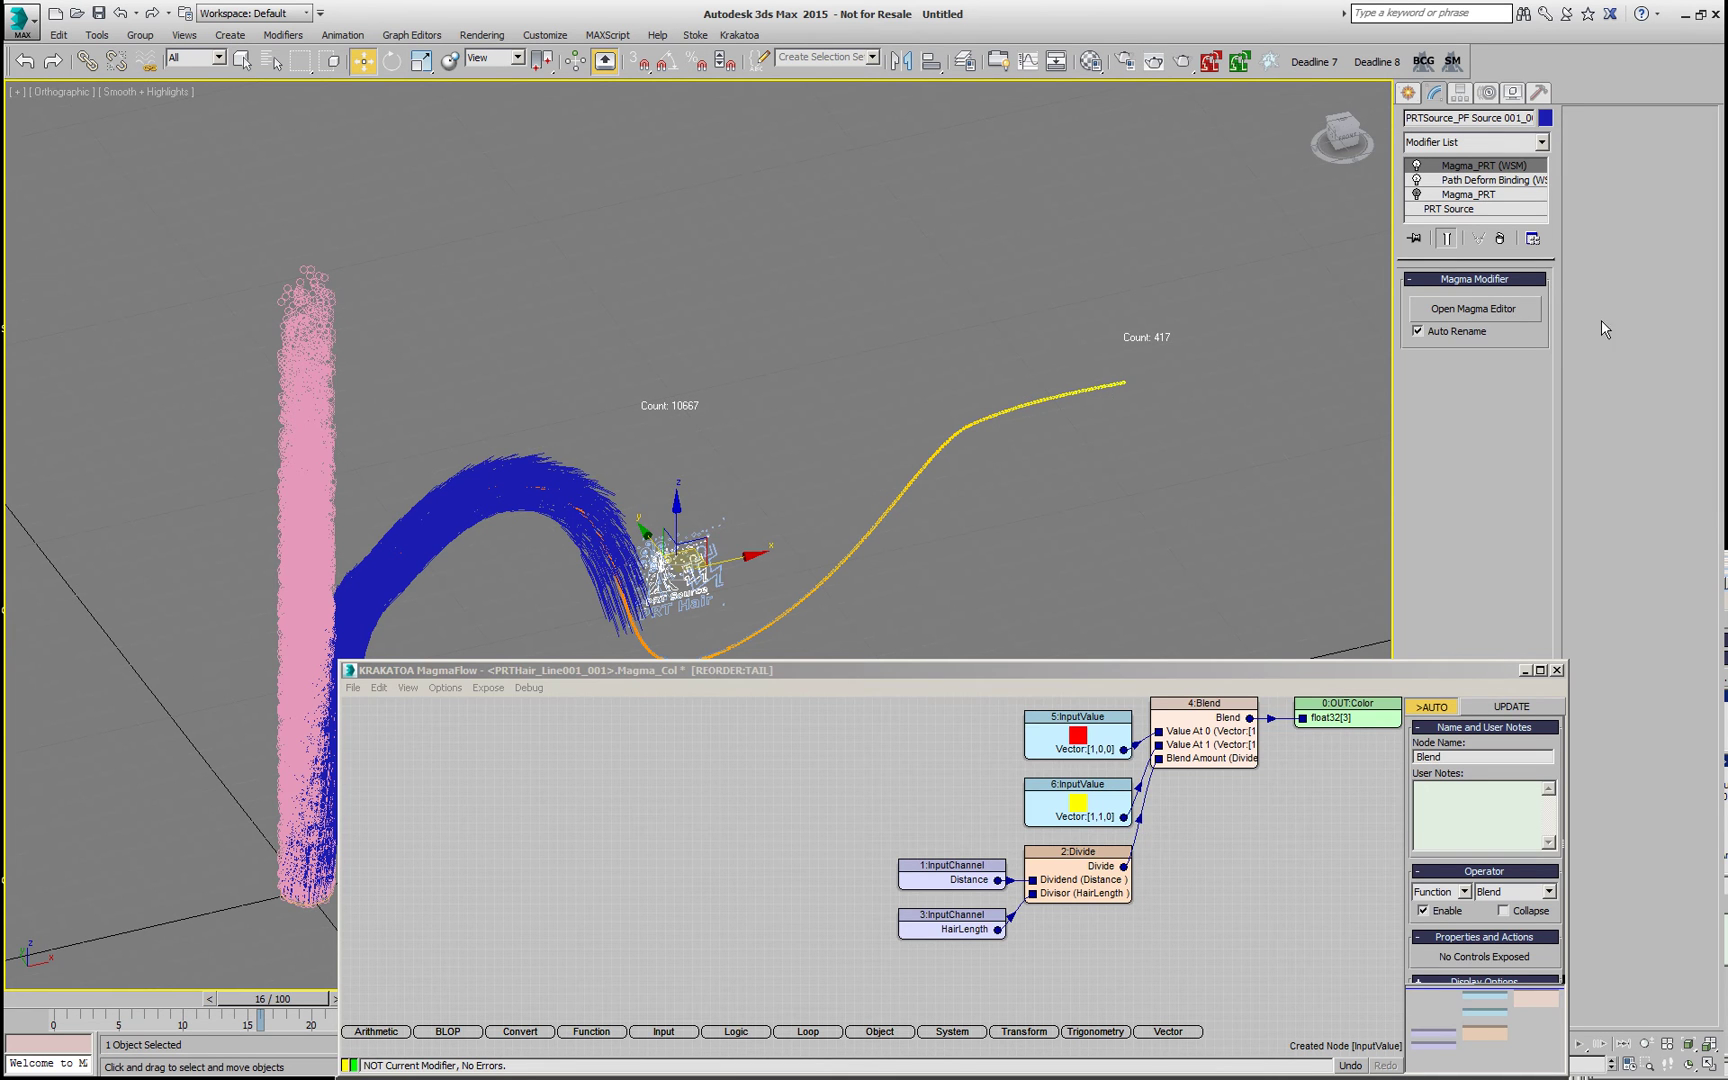
pyautogui.click(1473, 309)
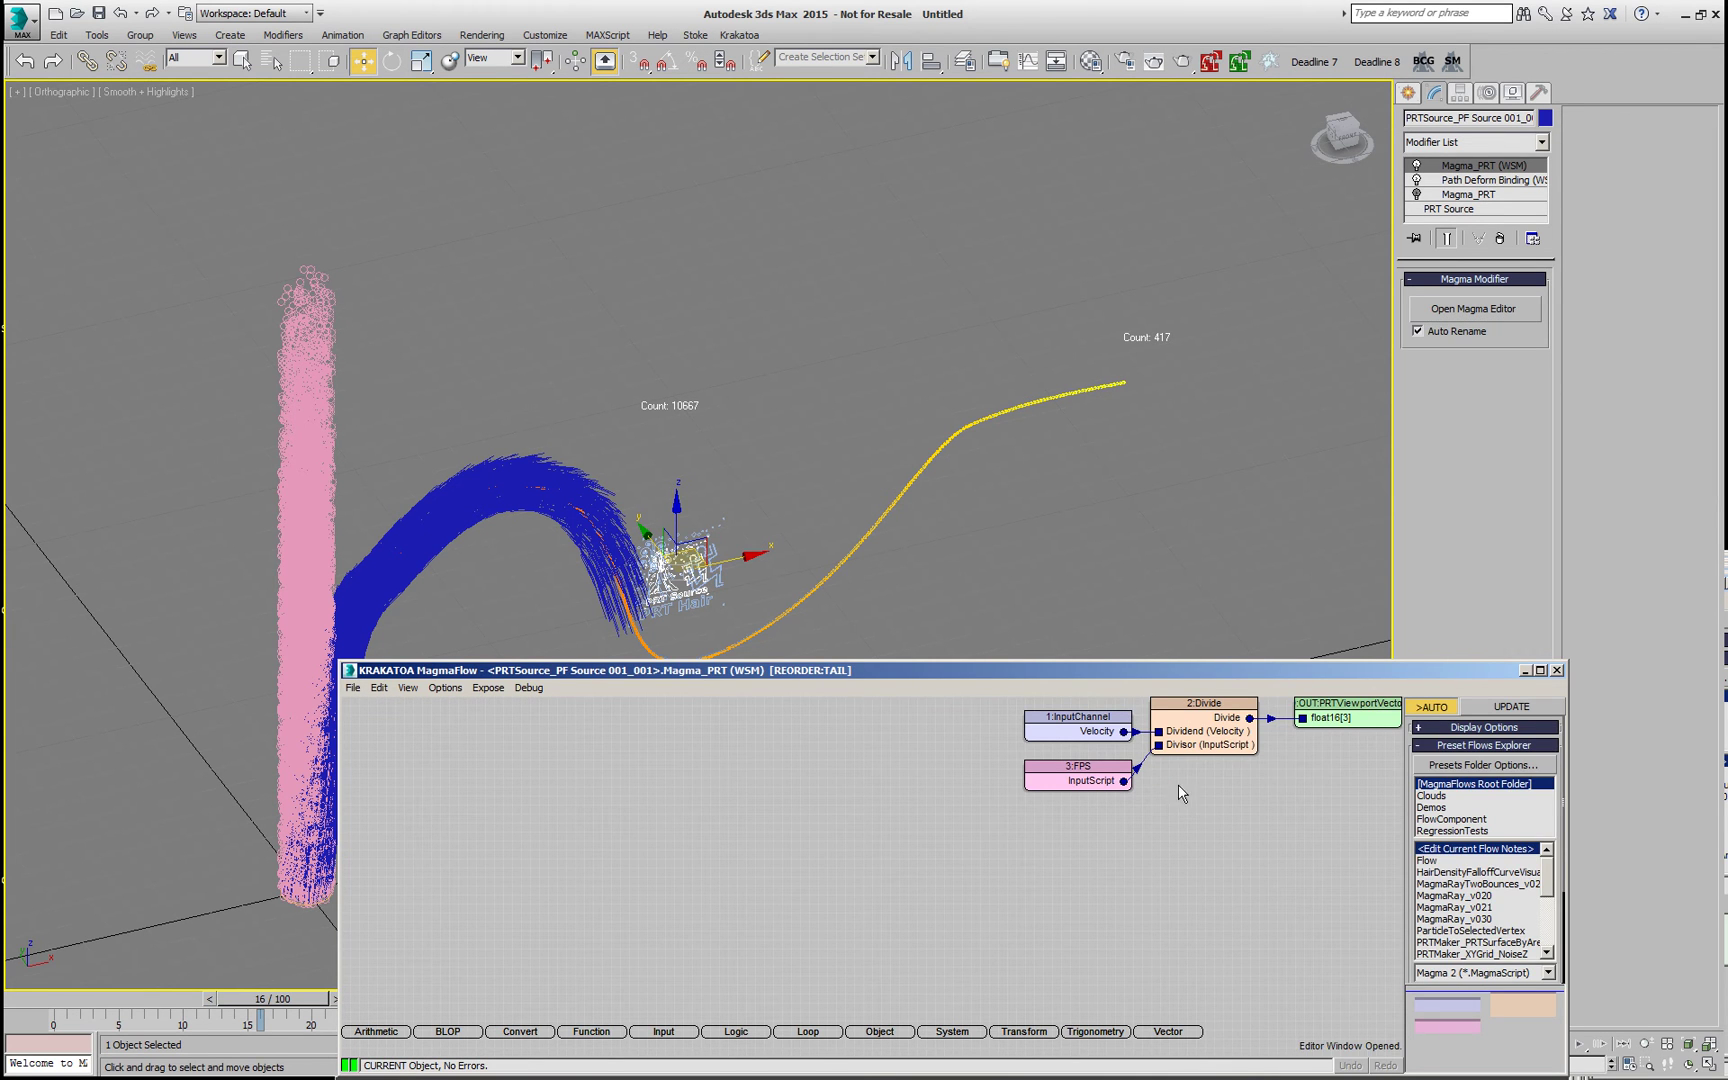
# - Add a Color output and a NearestParticle lookup into PRTHair_Line001_001 at each particle's Position
pyautogui.click(1197, 795)
pyautogui.press('o')
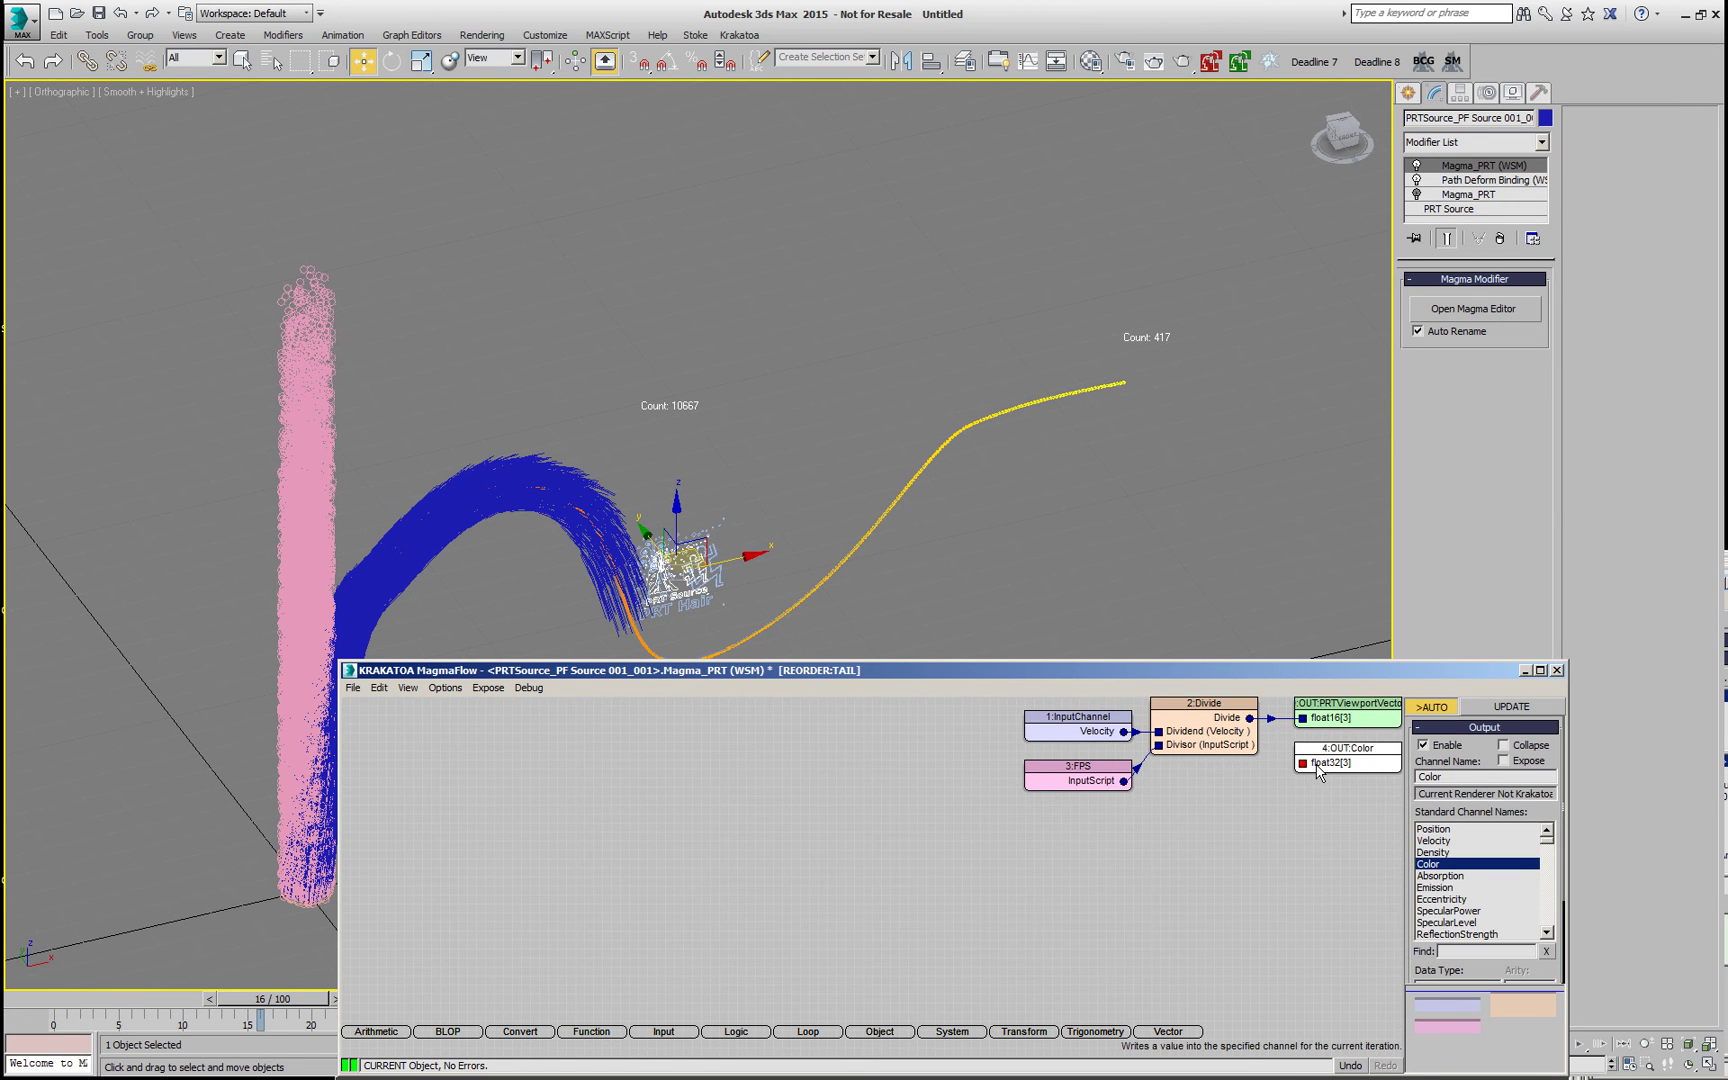
pyautogui.hotkey('shift', 'o')
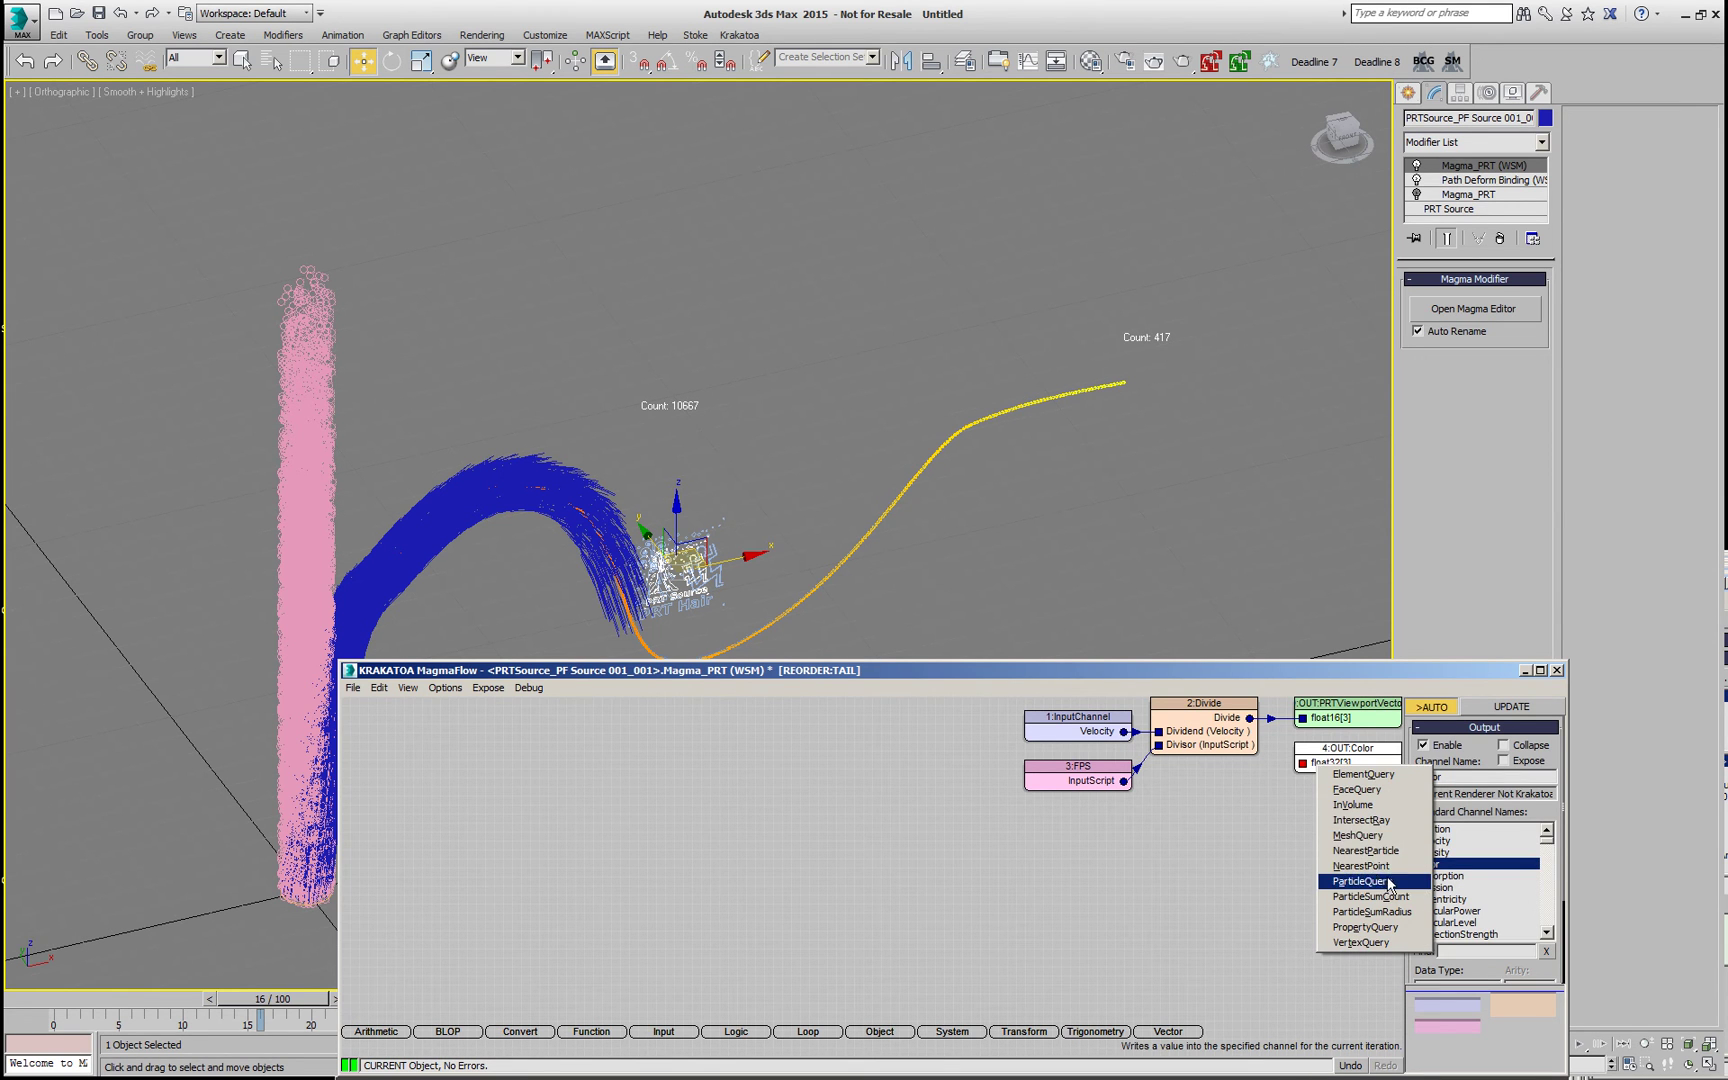
pyautogui.click(1403, 848)
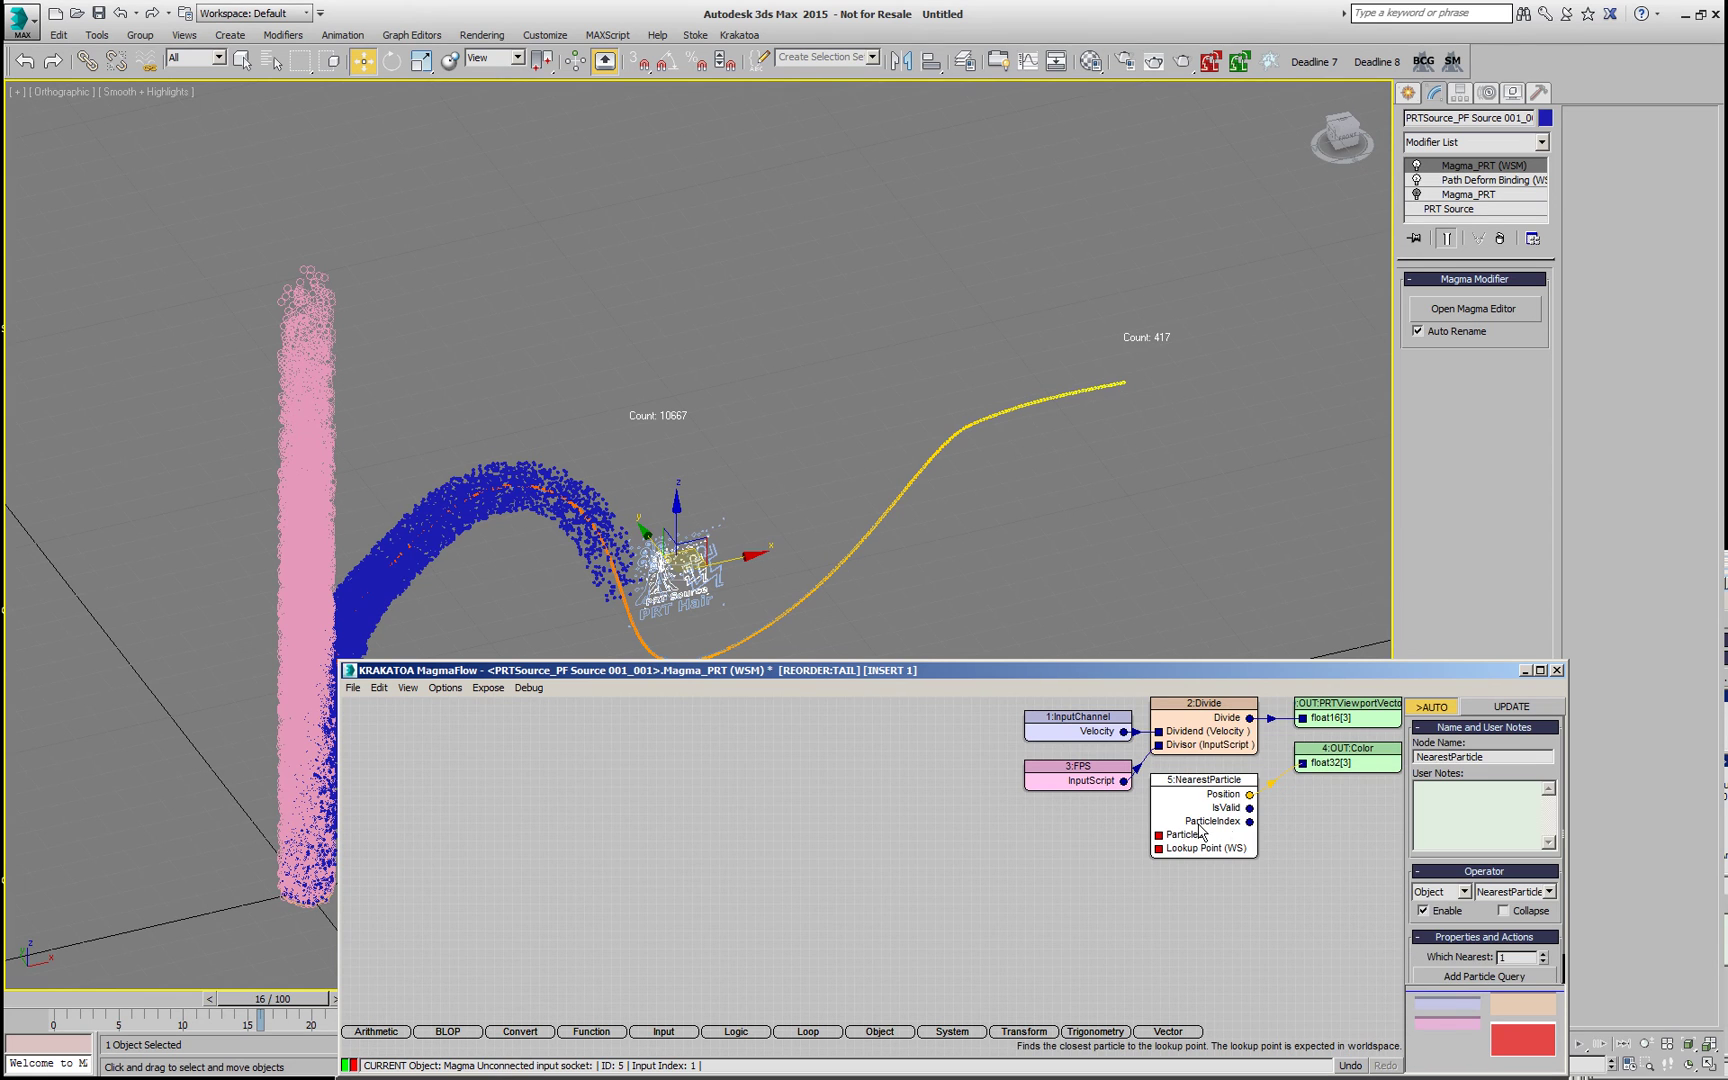
pyautogui.moveTo(1160, 834); pyautogui.dragTo(1030, 834)
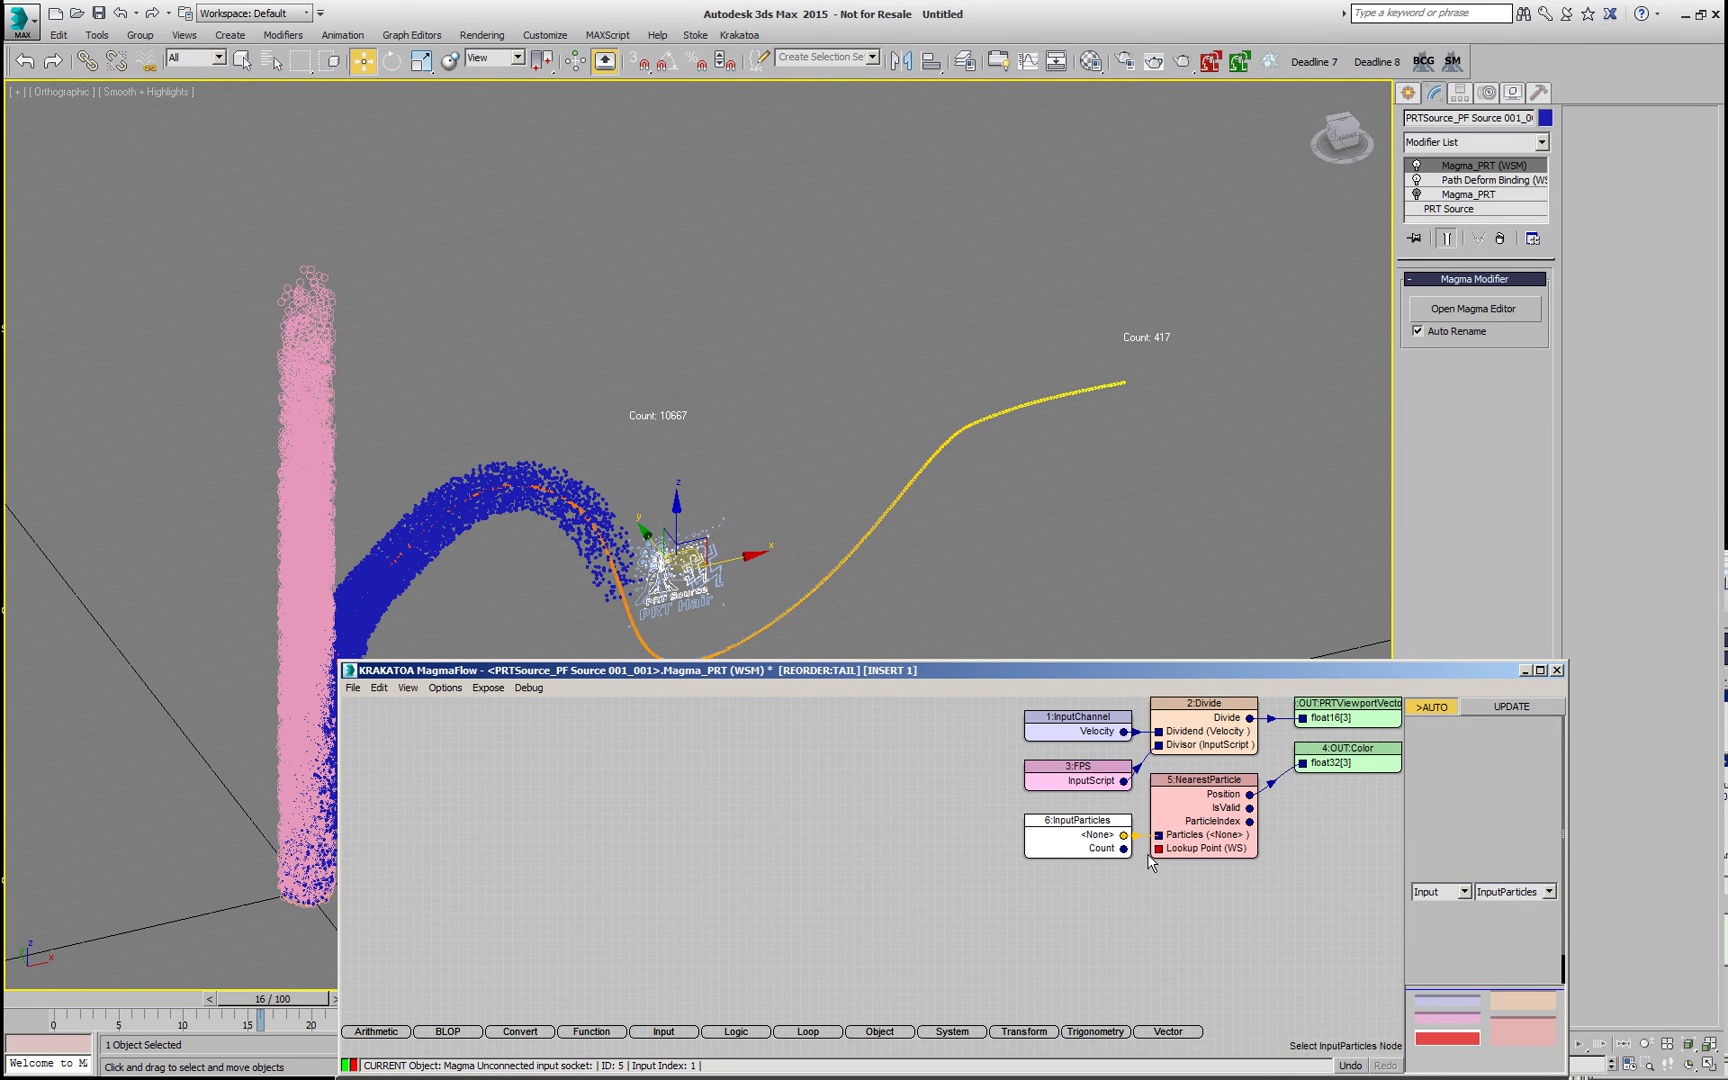
pyautogui.click(1500, 975)
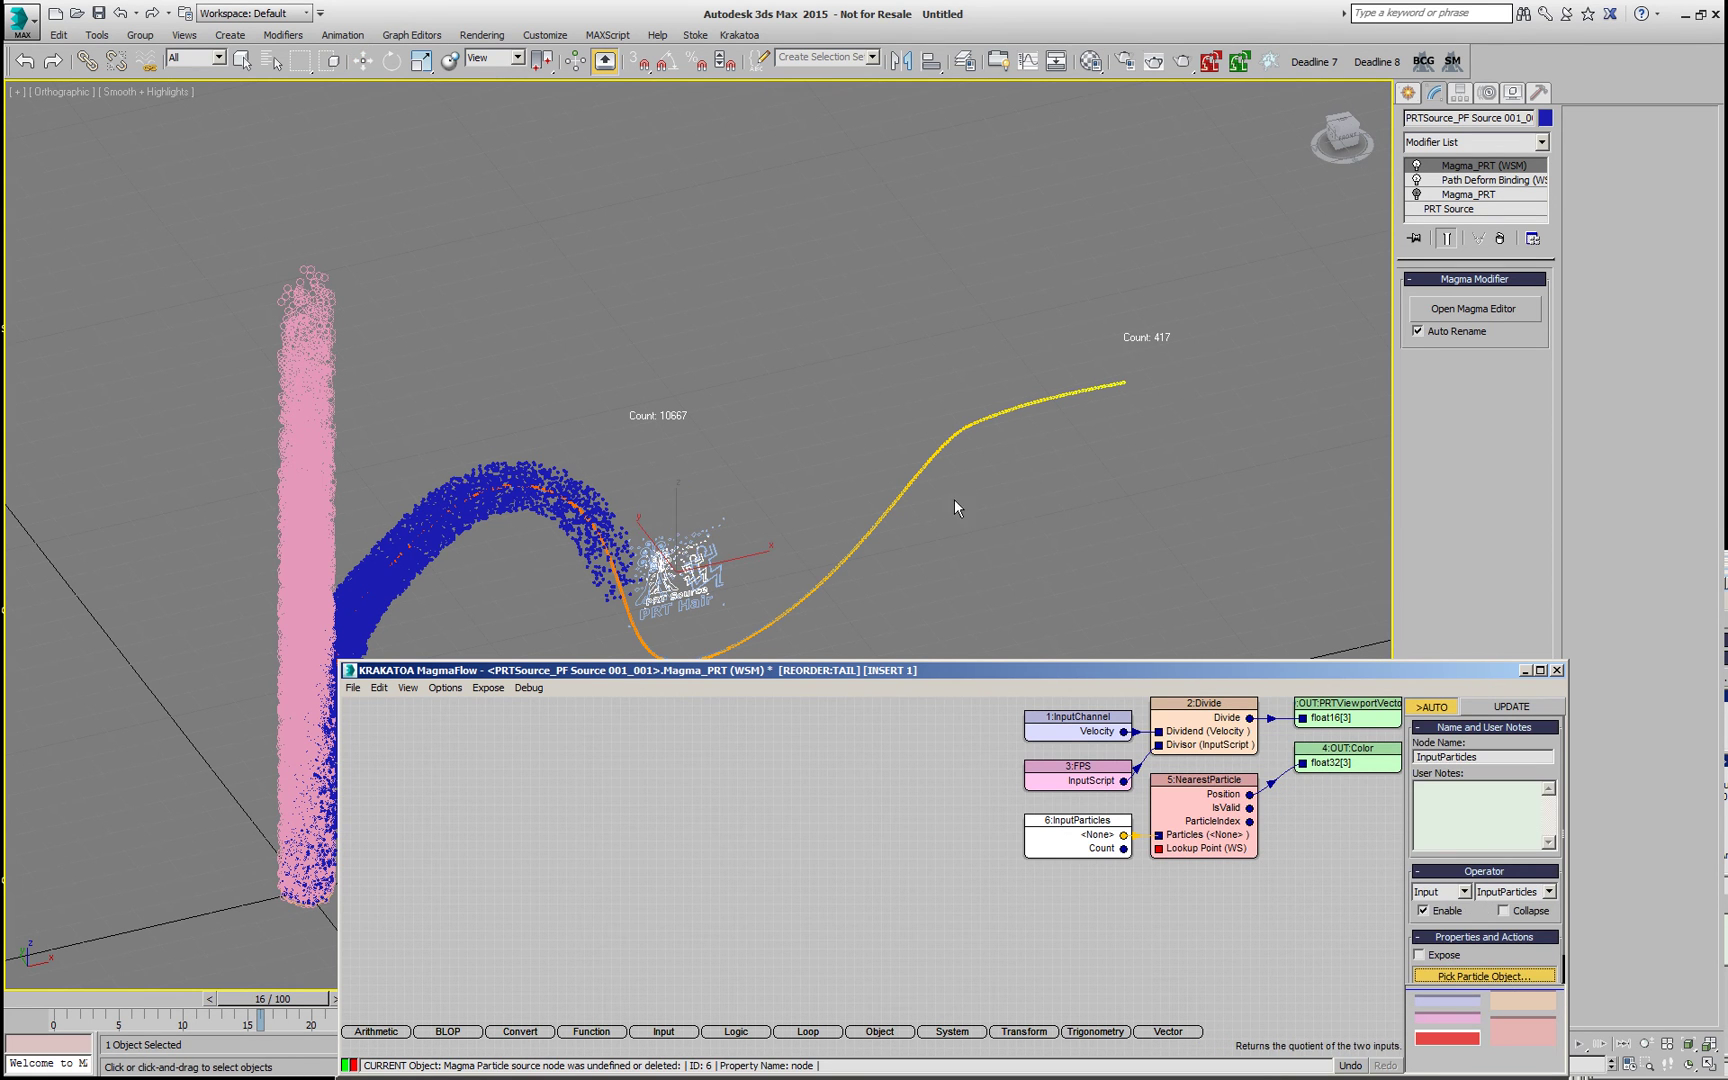
pyautogui.click(912, 477)
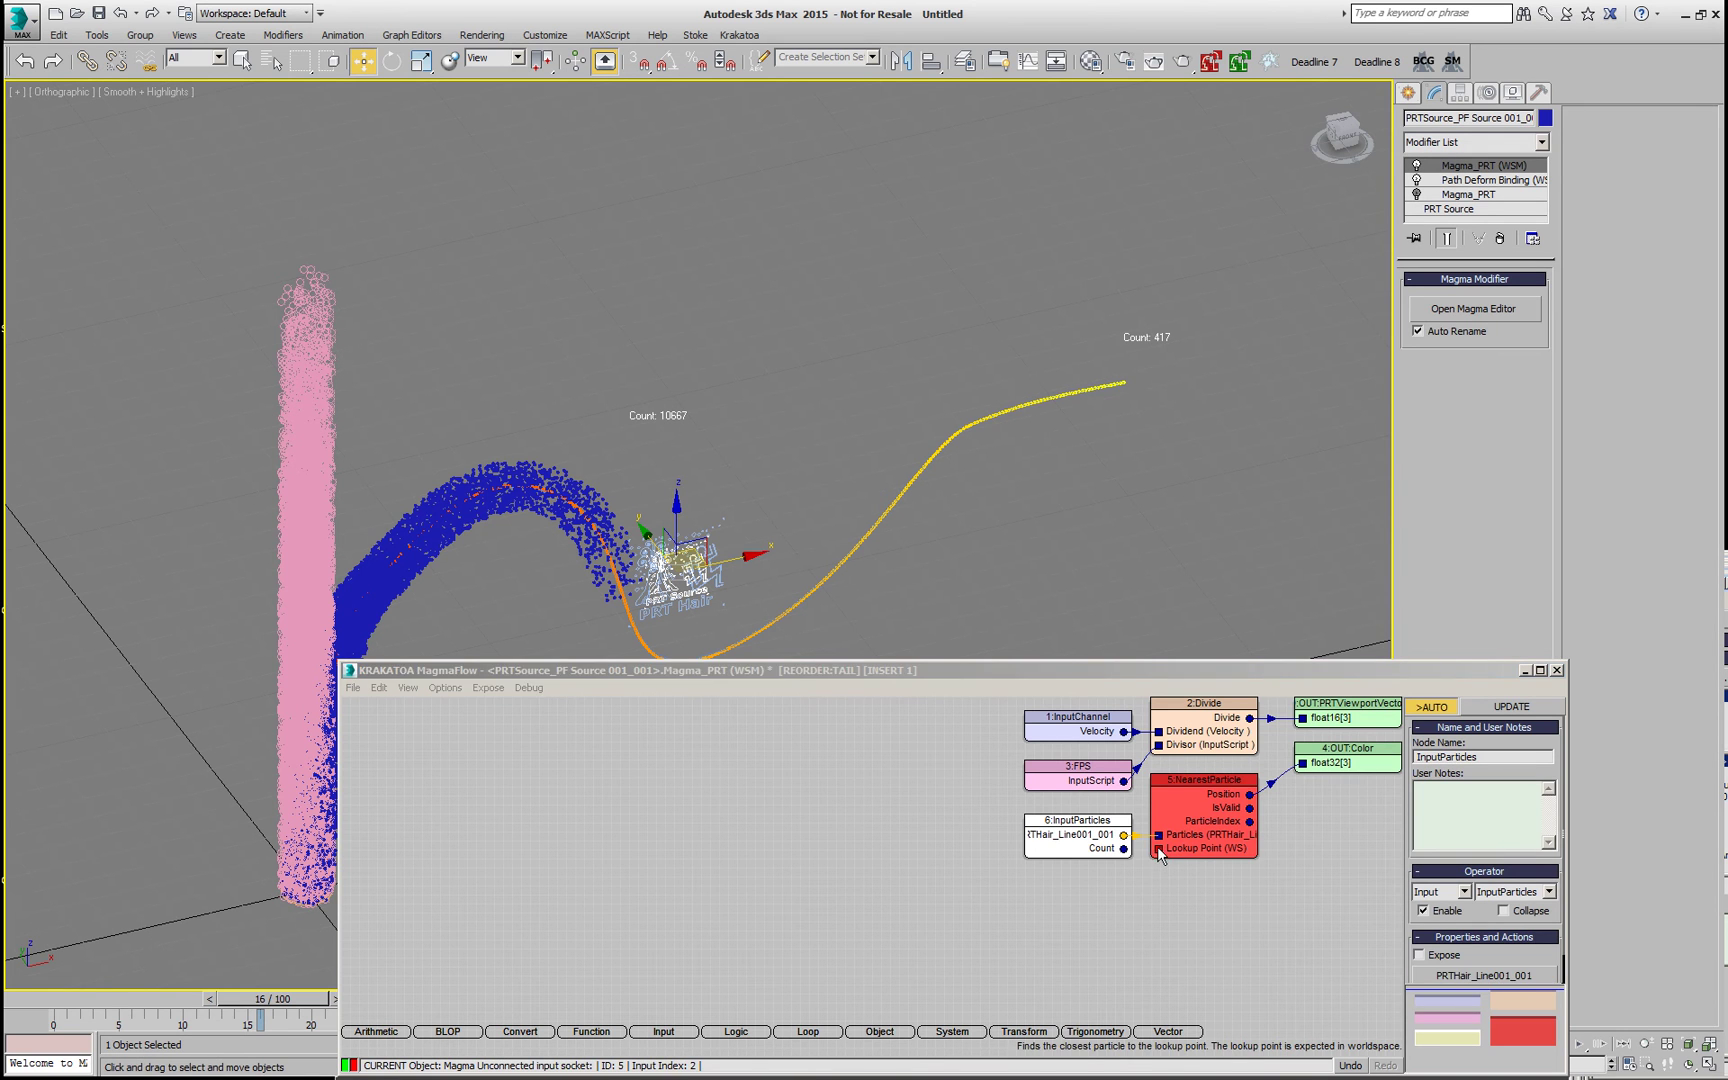
pyautogui.moveTo(1158, 848); pyautogui.dragTo(1050, 922)
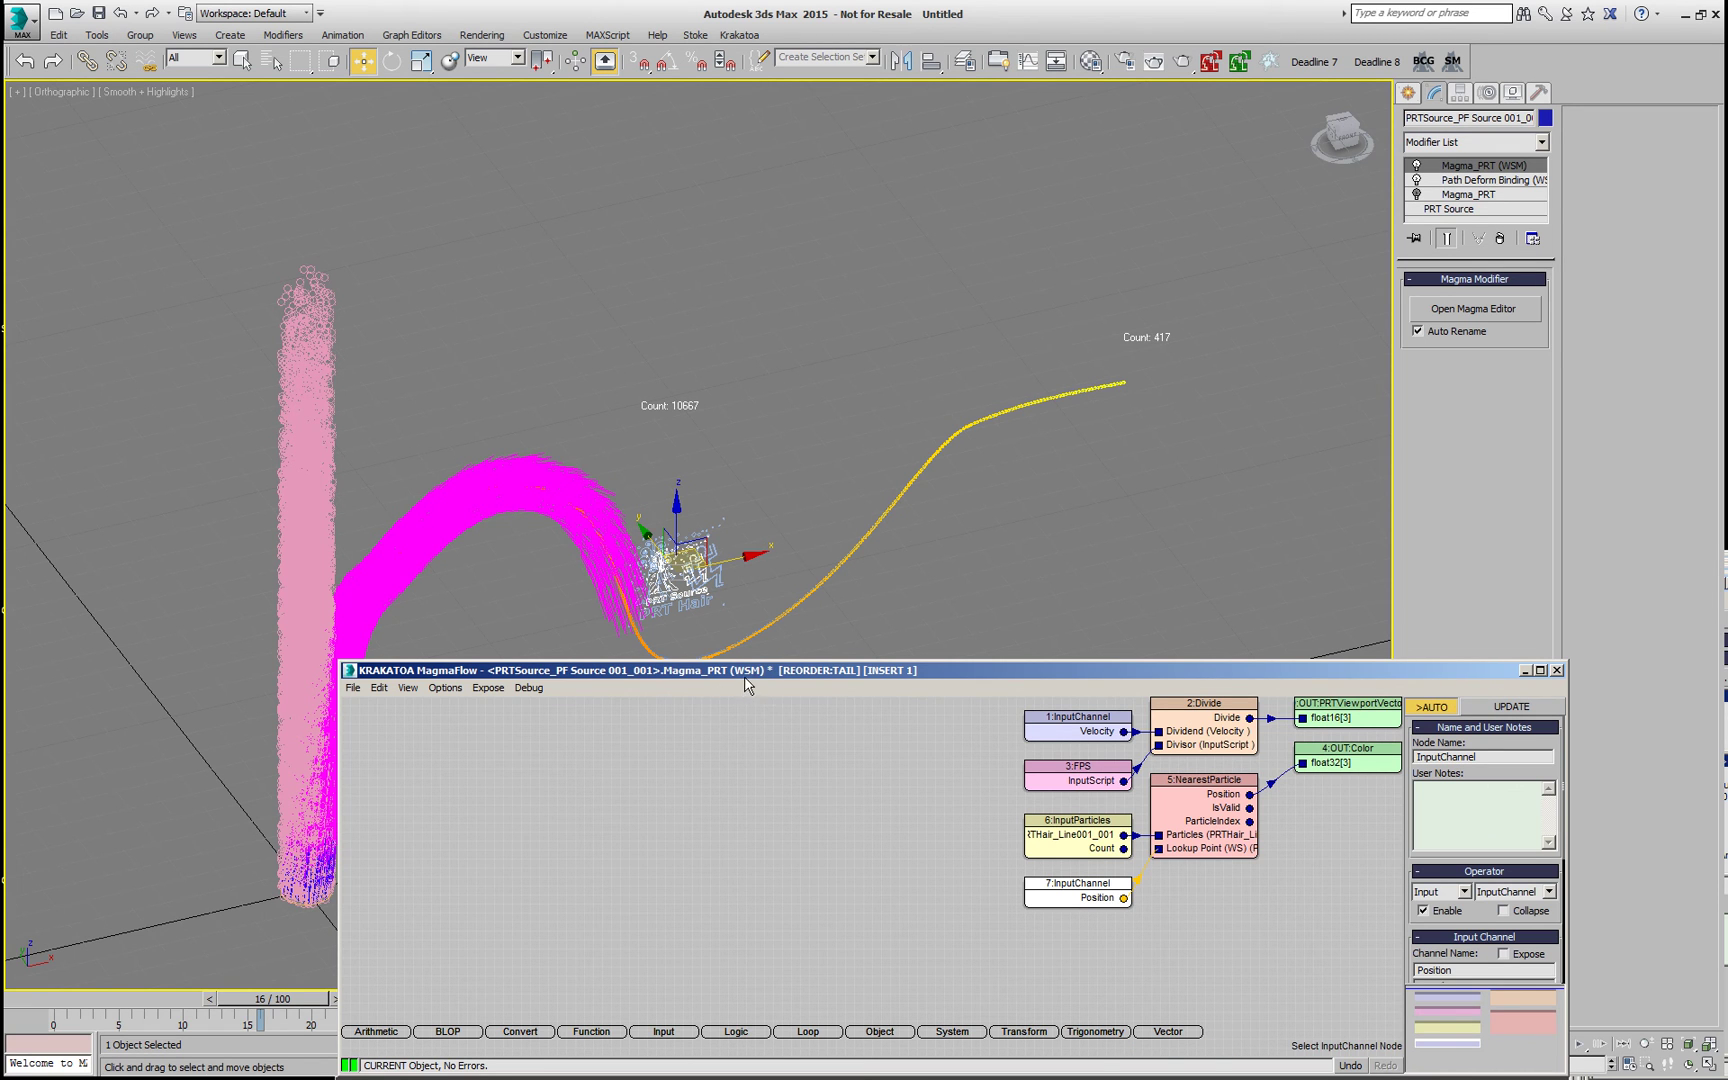
pyautogui.click(40, 1002)
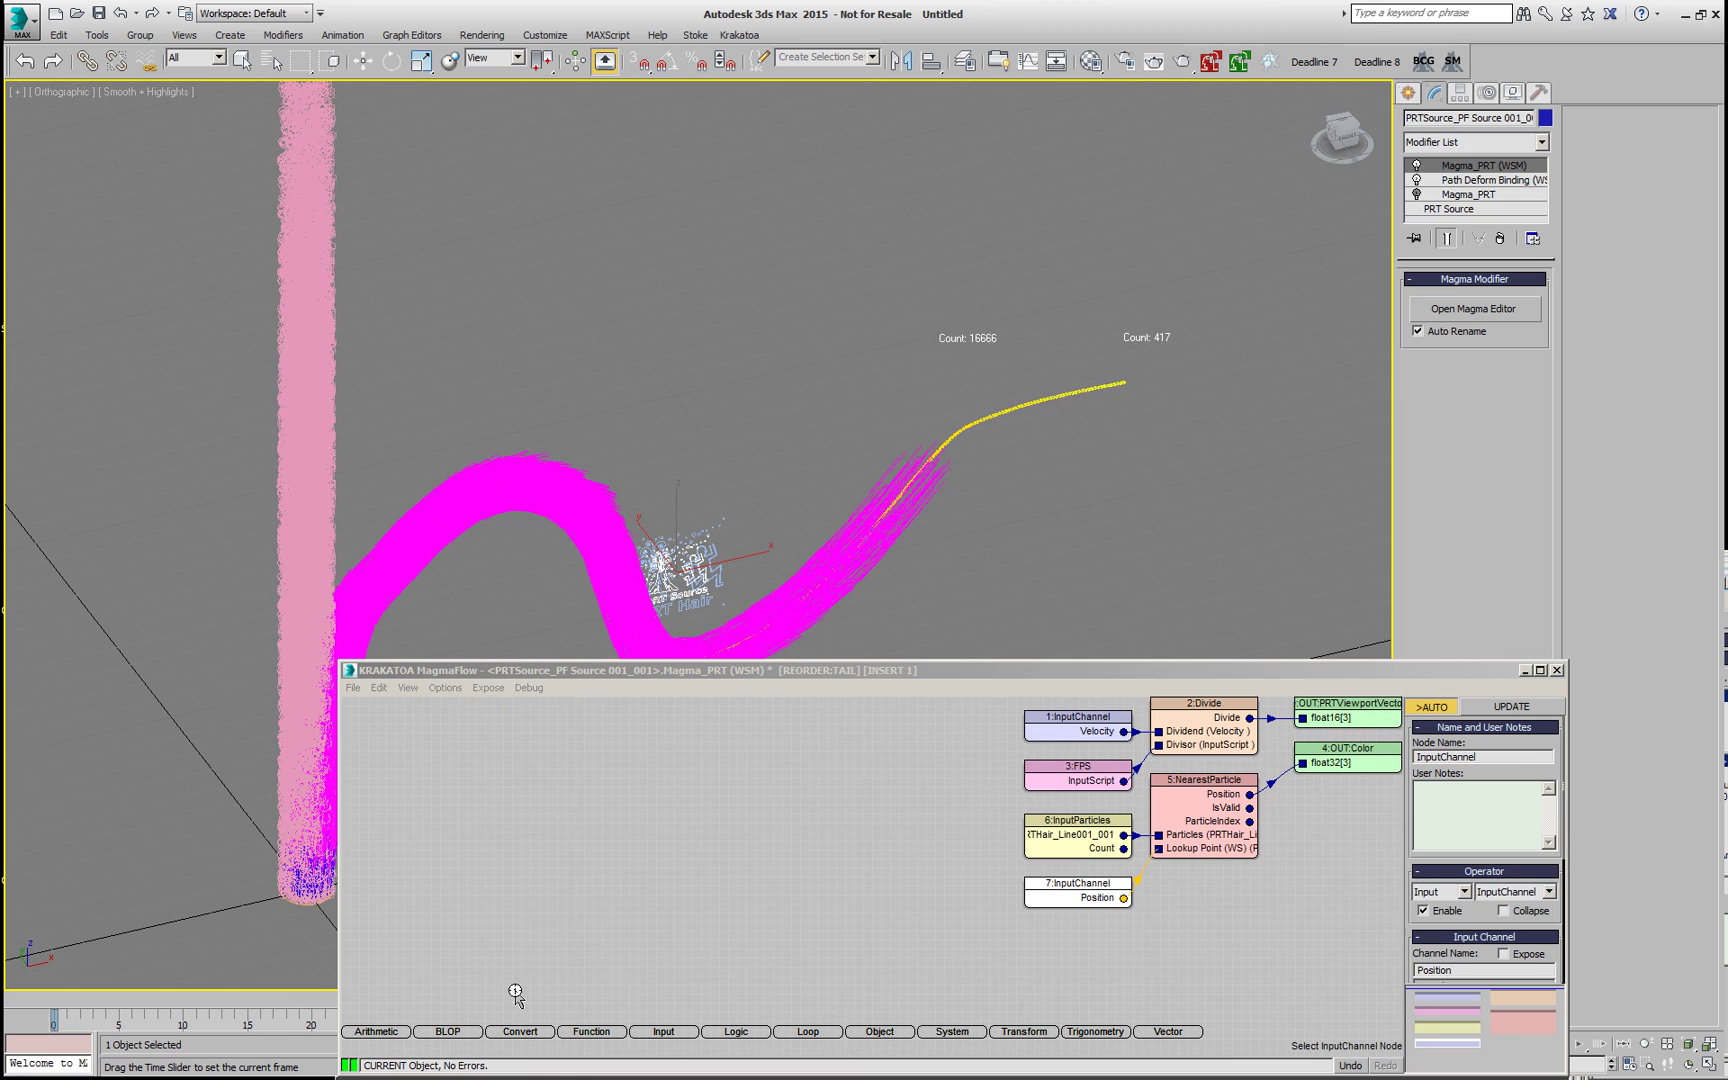
# - Add a Particle Query from NearestParticle exposing Color instead of Position
pyautogui.press('w')
pyautogui.click(1200, 794)
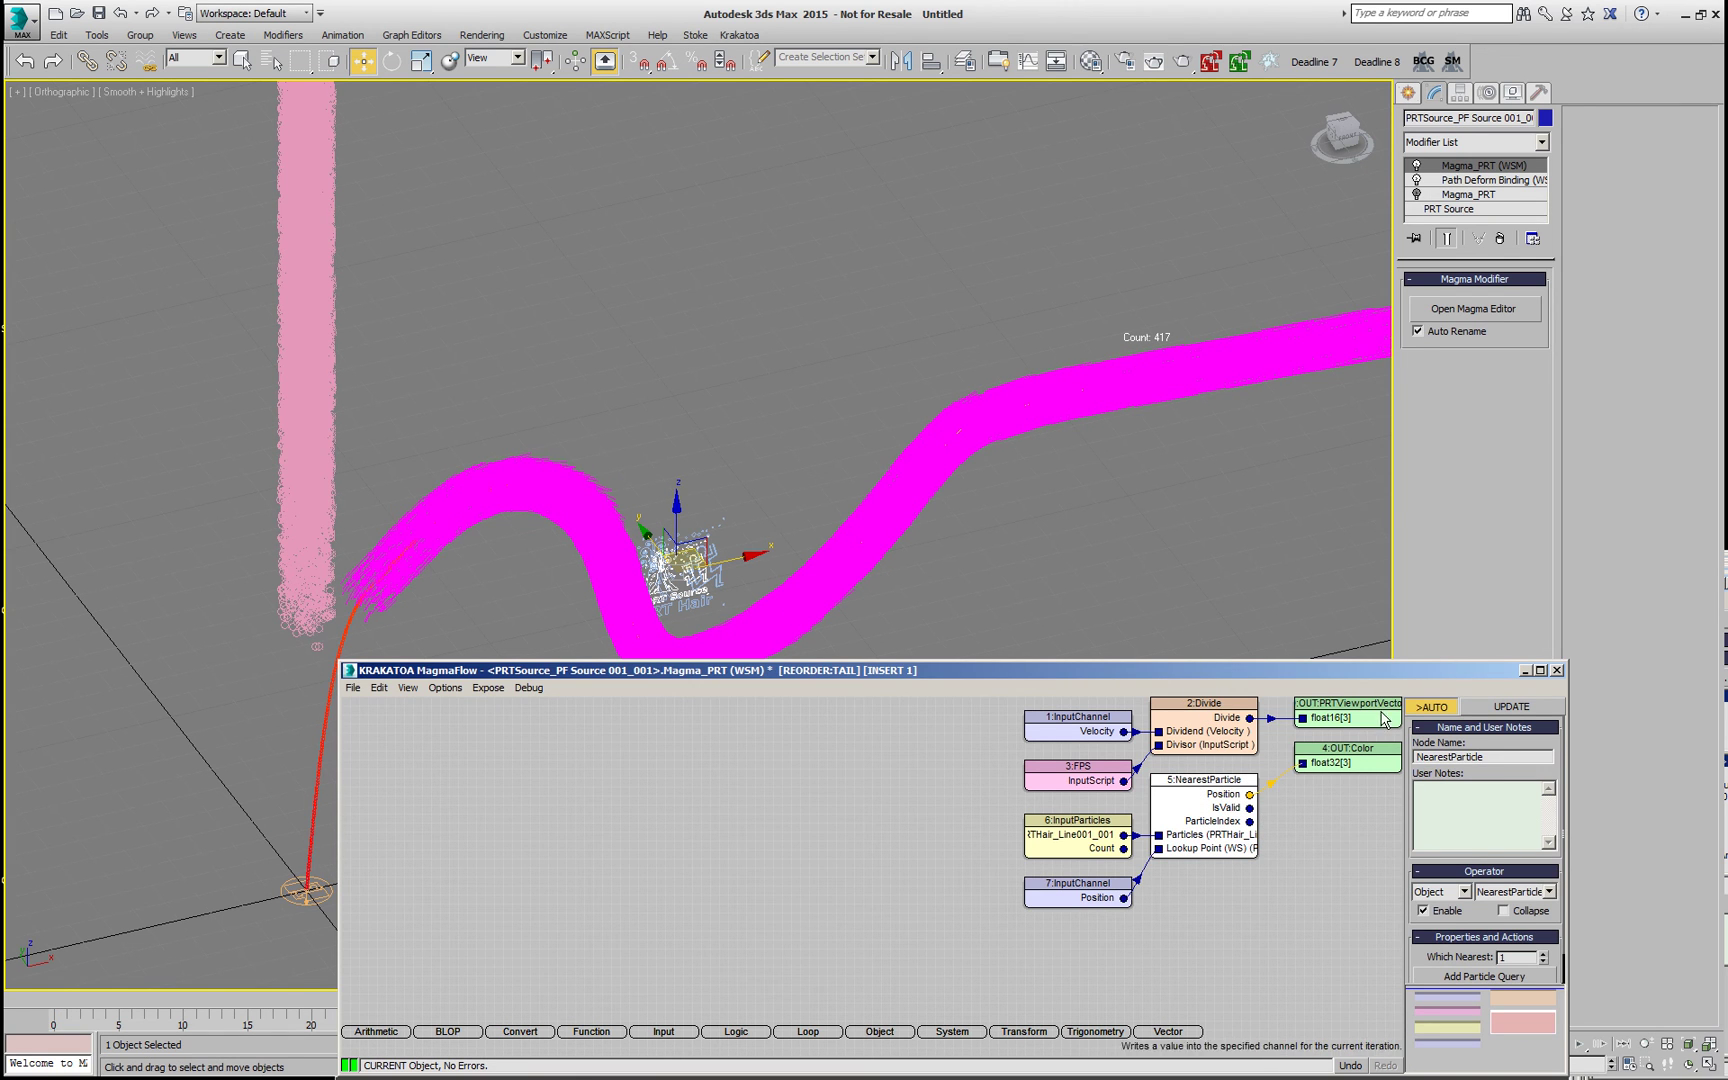
pyautogui.click(1470, 976)
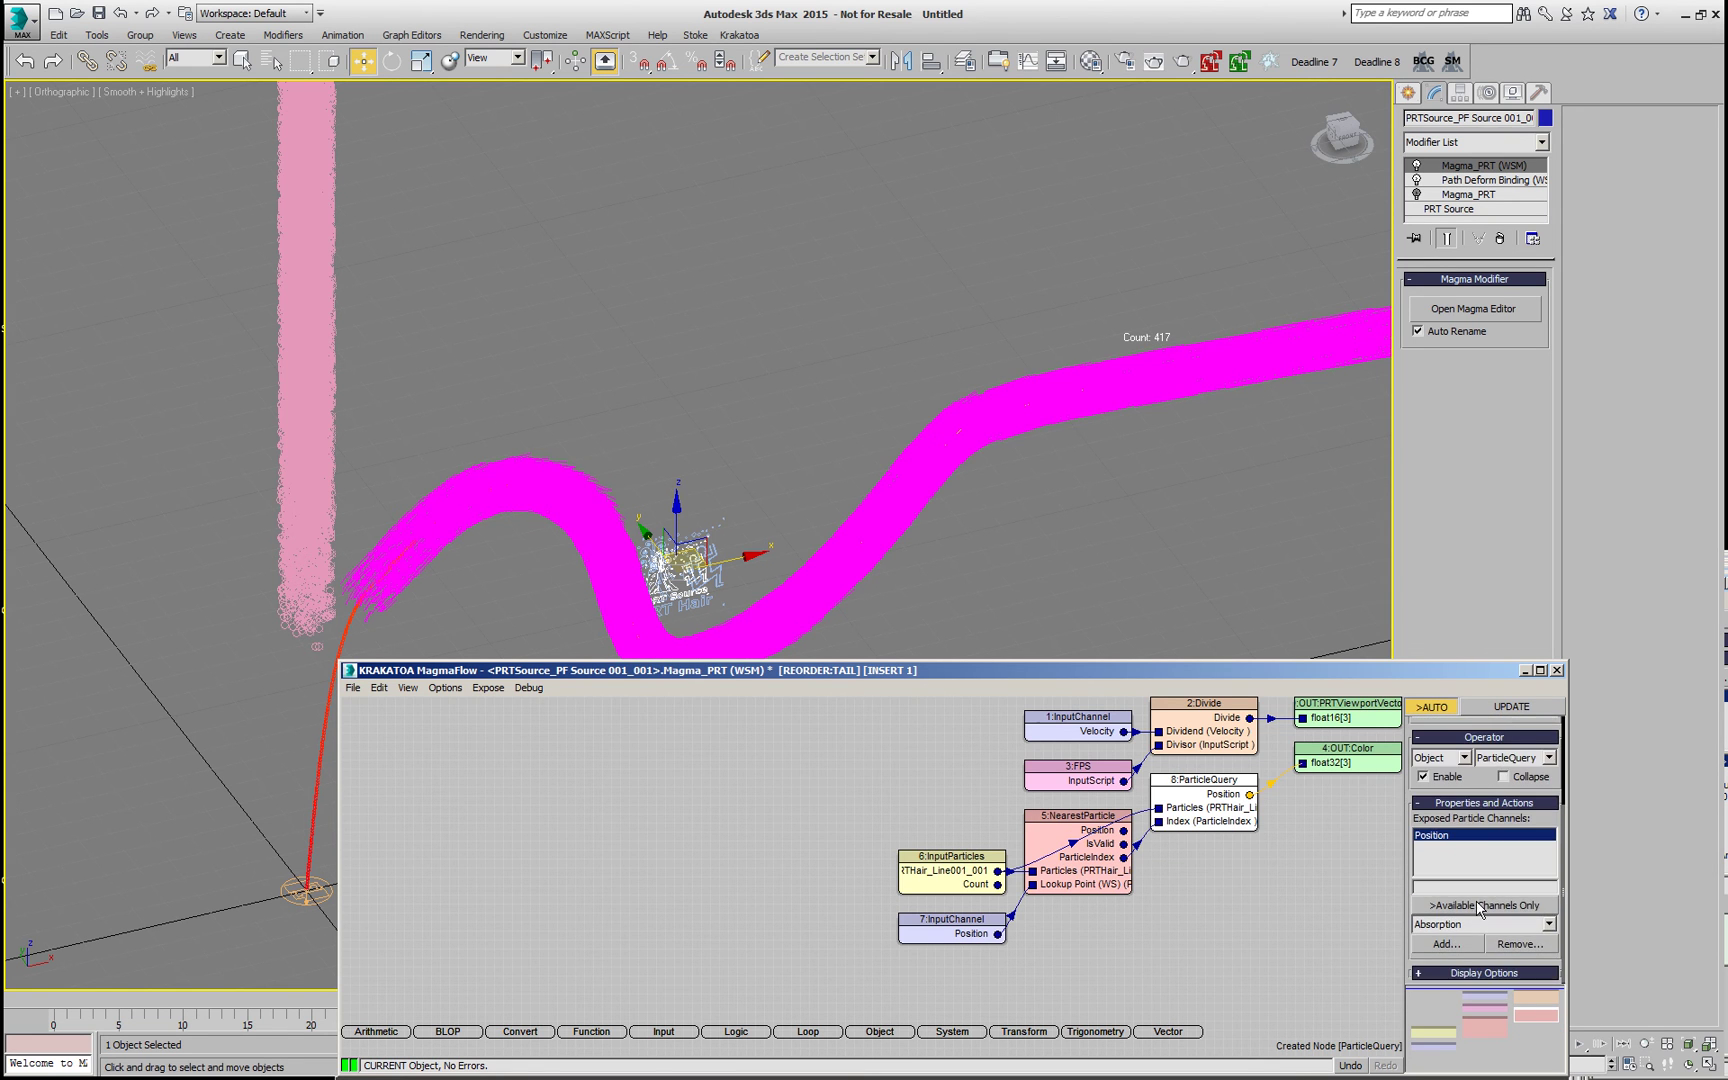
pyautogui.moveTo(1467, 950); pyautogui.dragTo(1487, 826)
pyautogui.click(1462, 934)
pyautogui.scroll(-3, 1476, 980)
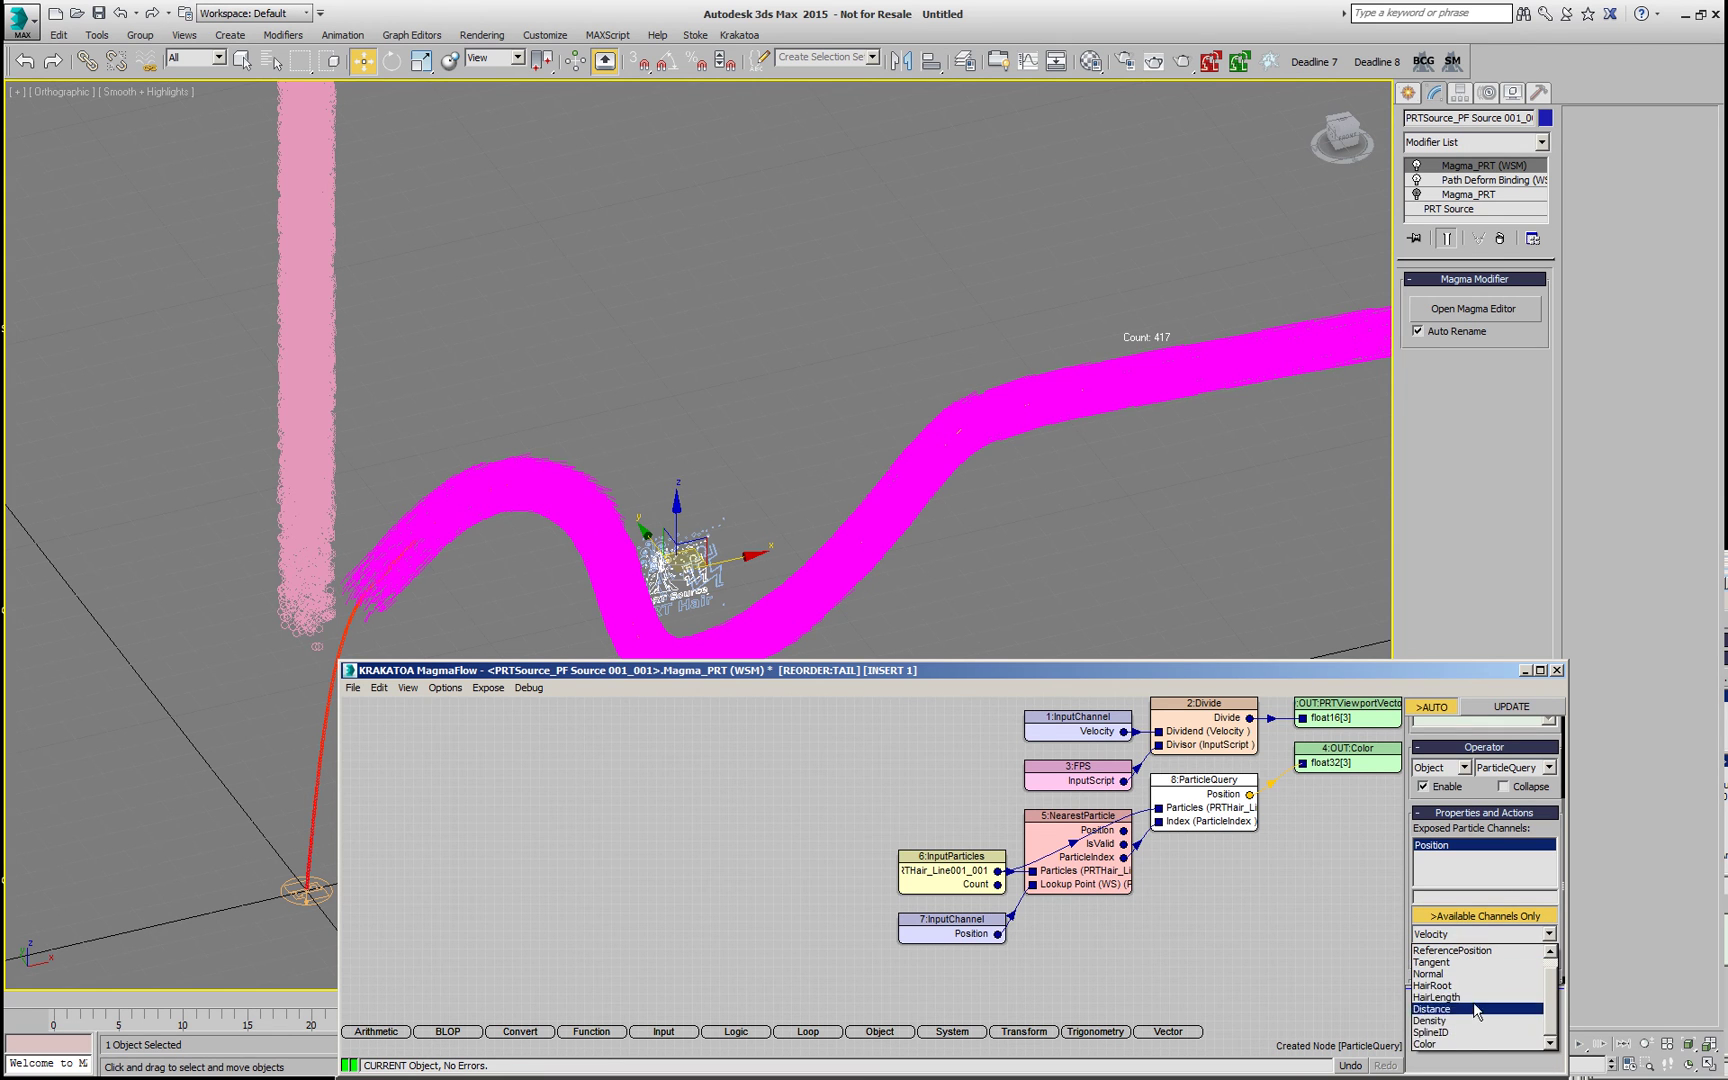
pyautogui.click(1445, 1044)
pyautogui.click(1439, 955)
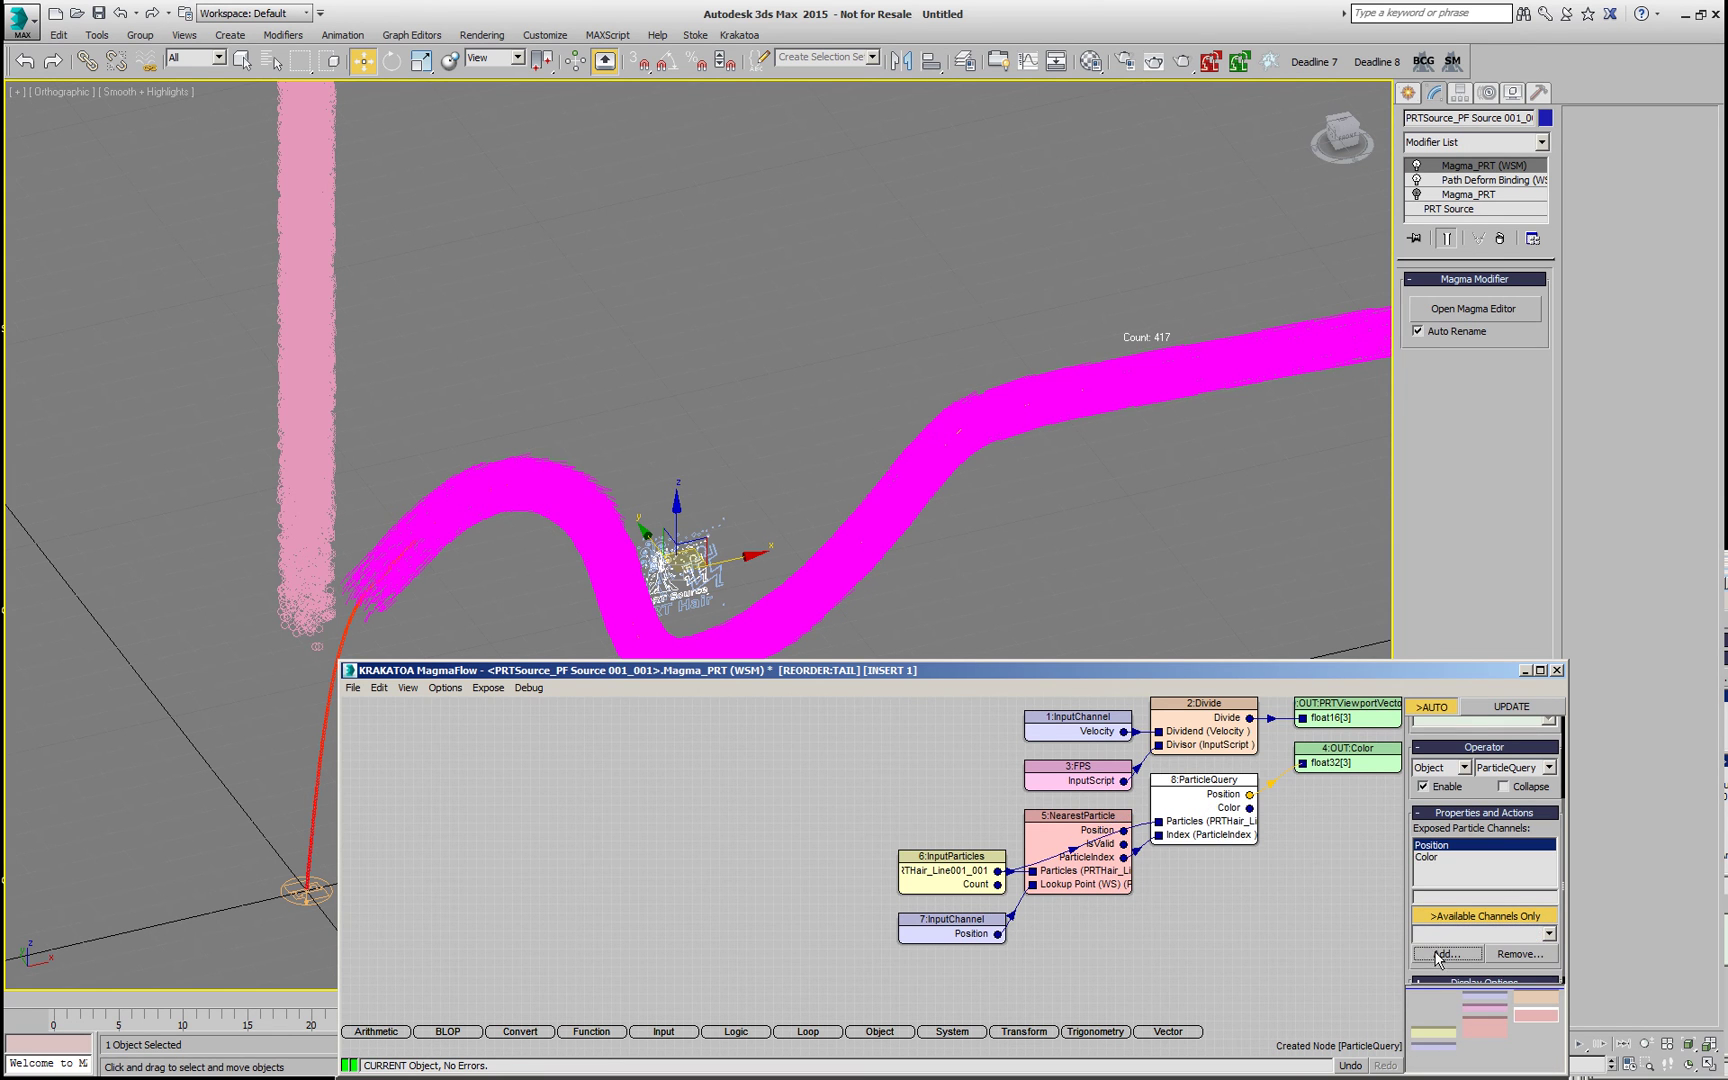
pyautogui.click(1531, 956)
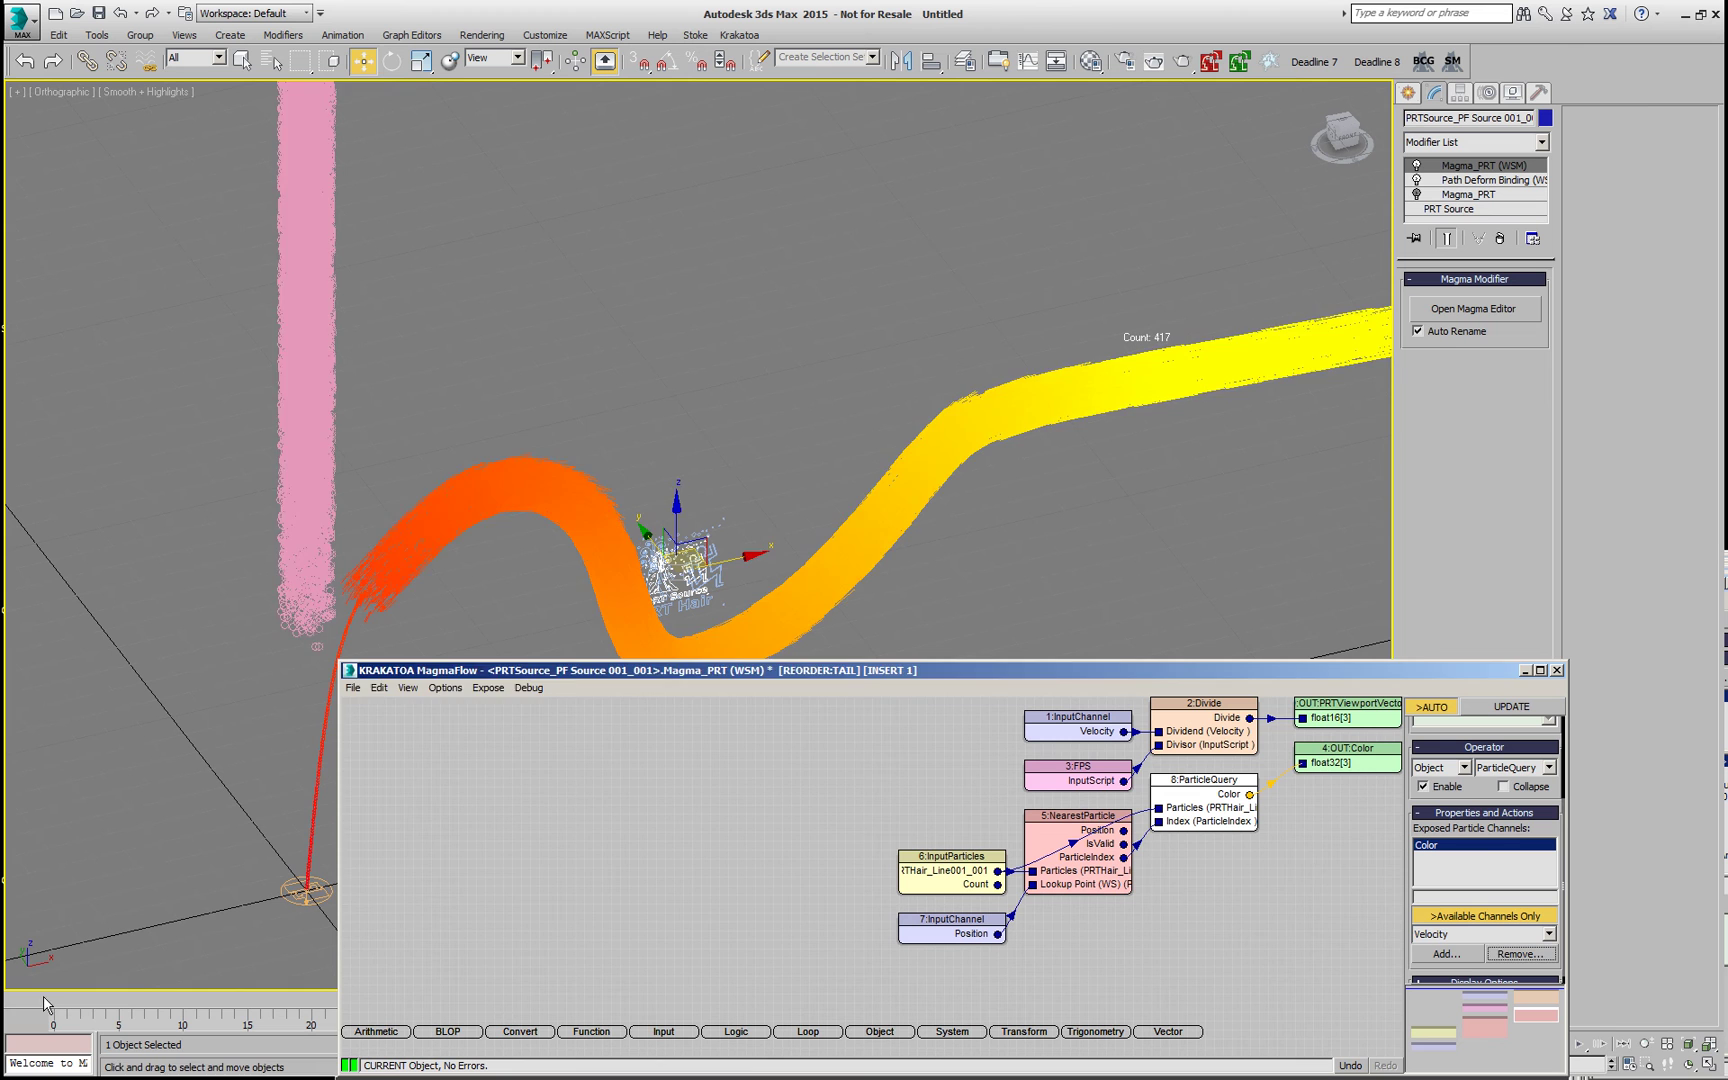
# - Scrub to about frame 14 to check the red-to-yellow tint on the stream
pyautogui.moveTo(44, 1003); pyautogui.dragTo(383, 515)
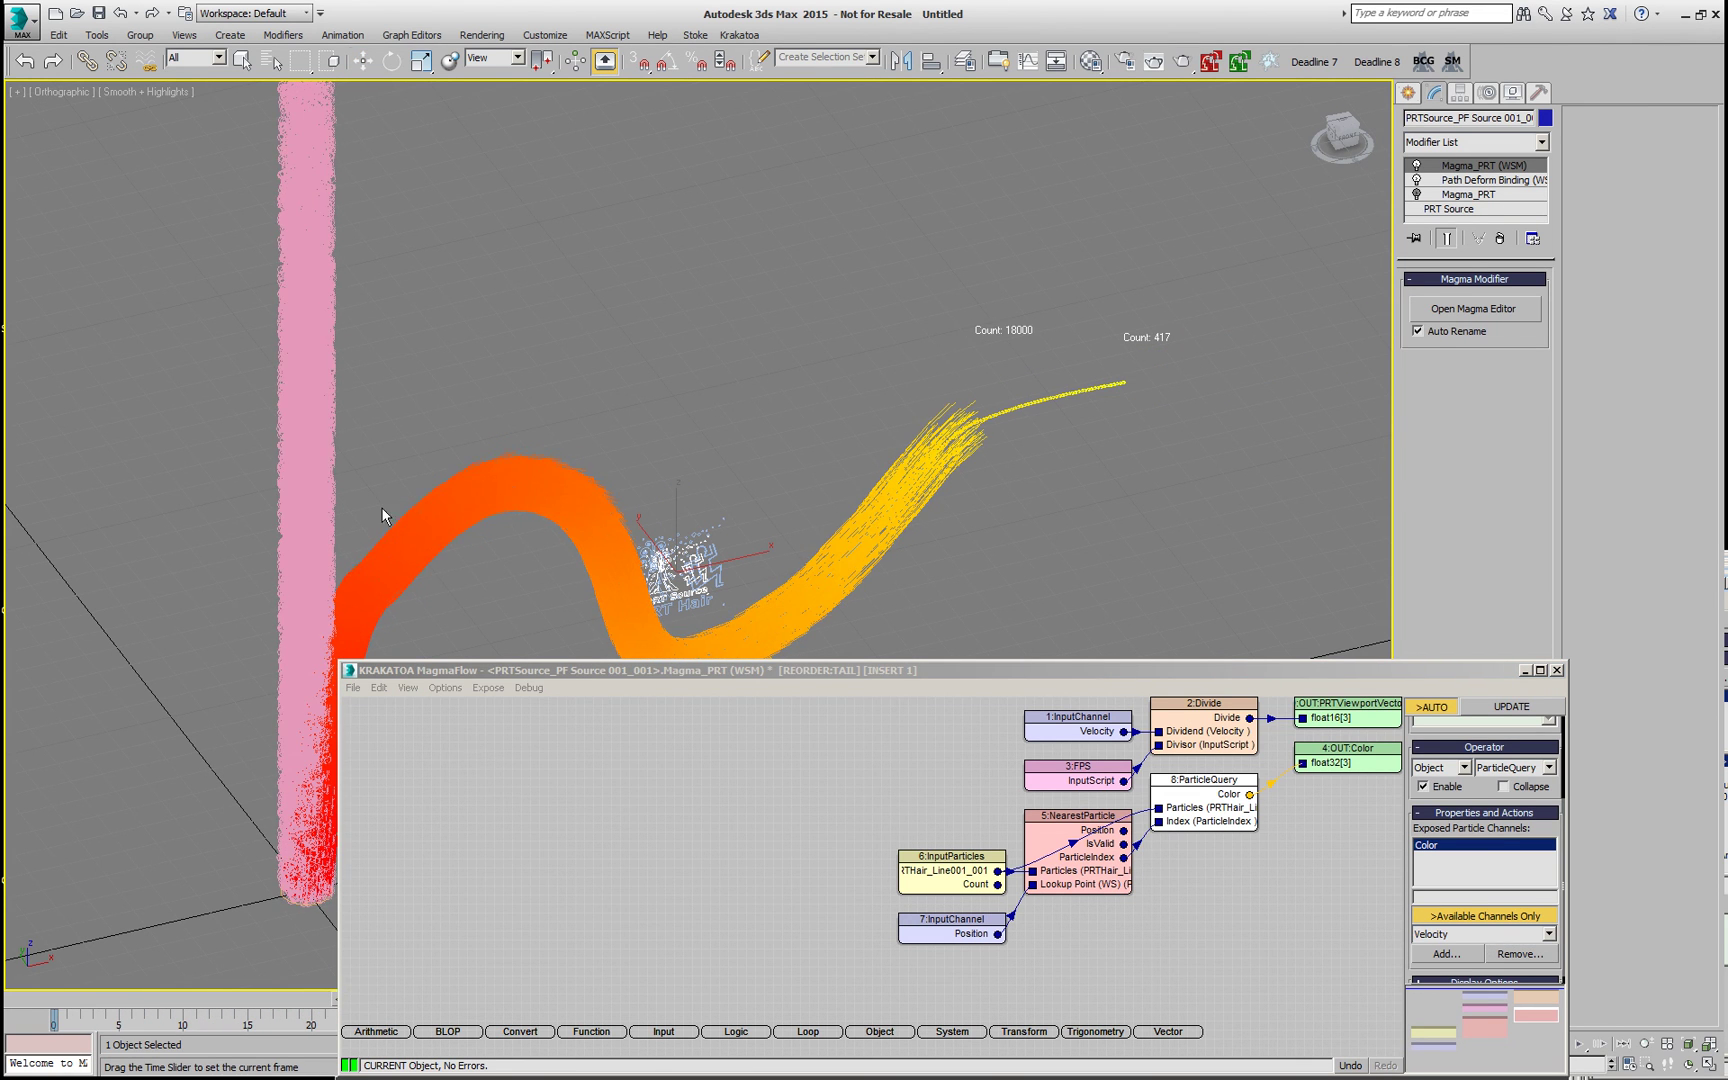
pyautogui.press('w')
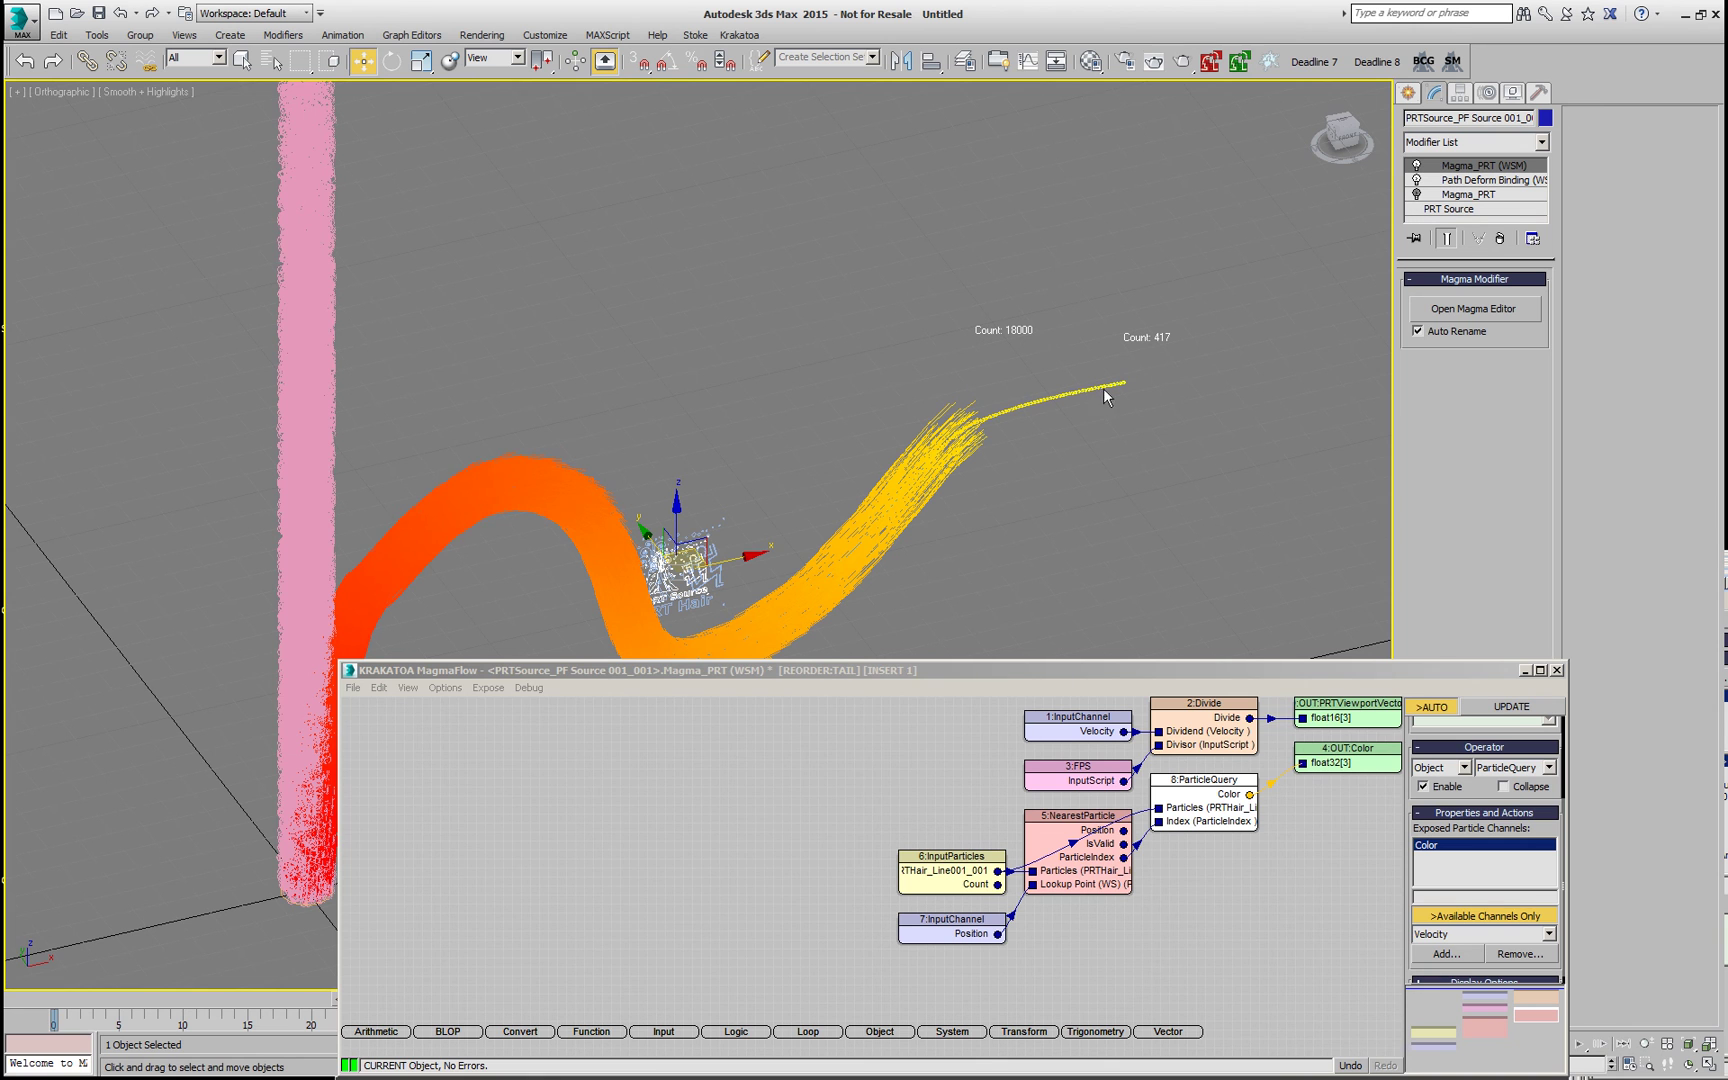
pyautogui.moveTo(1096, 678); pyautogui.dragTo(1037, 655)
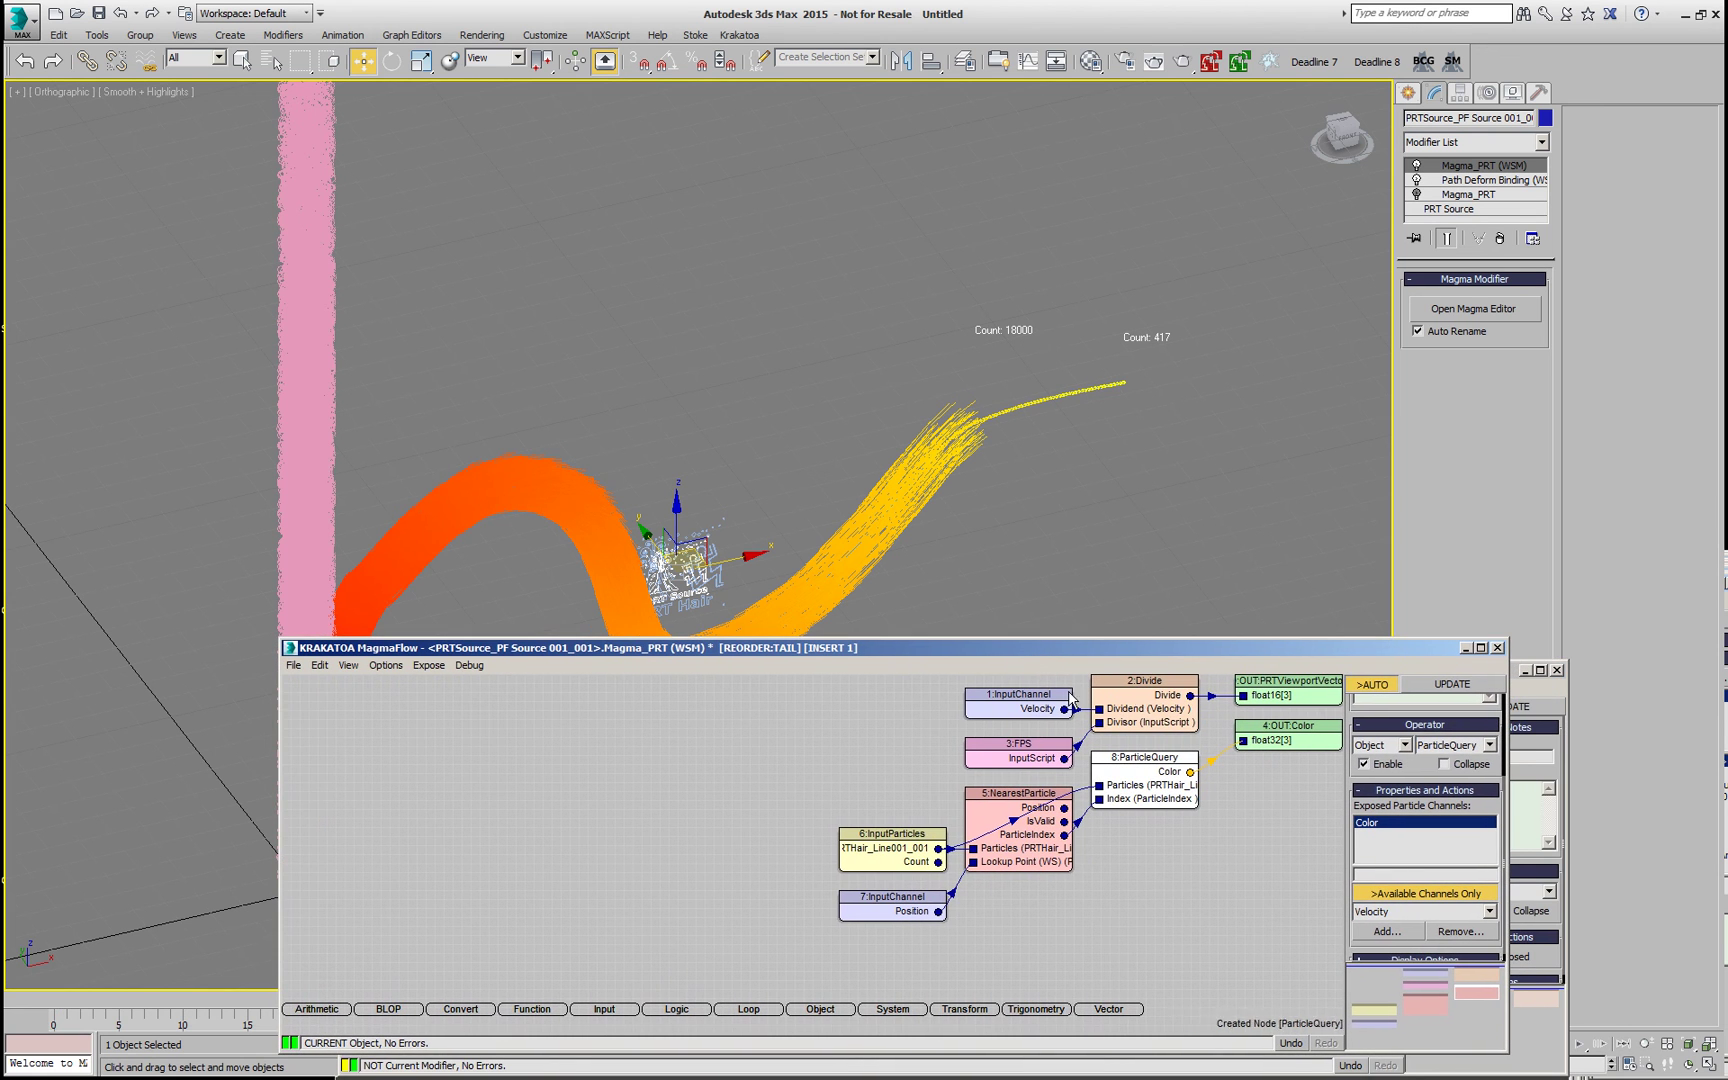
# - Expose the HairLength and Distance channels on the ParticleQuery node
pyautogui.click(1188, 853)
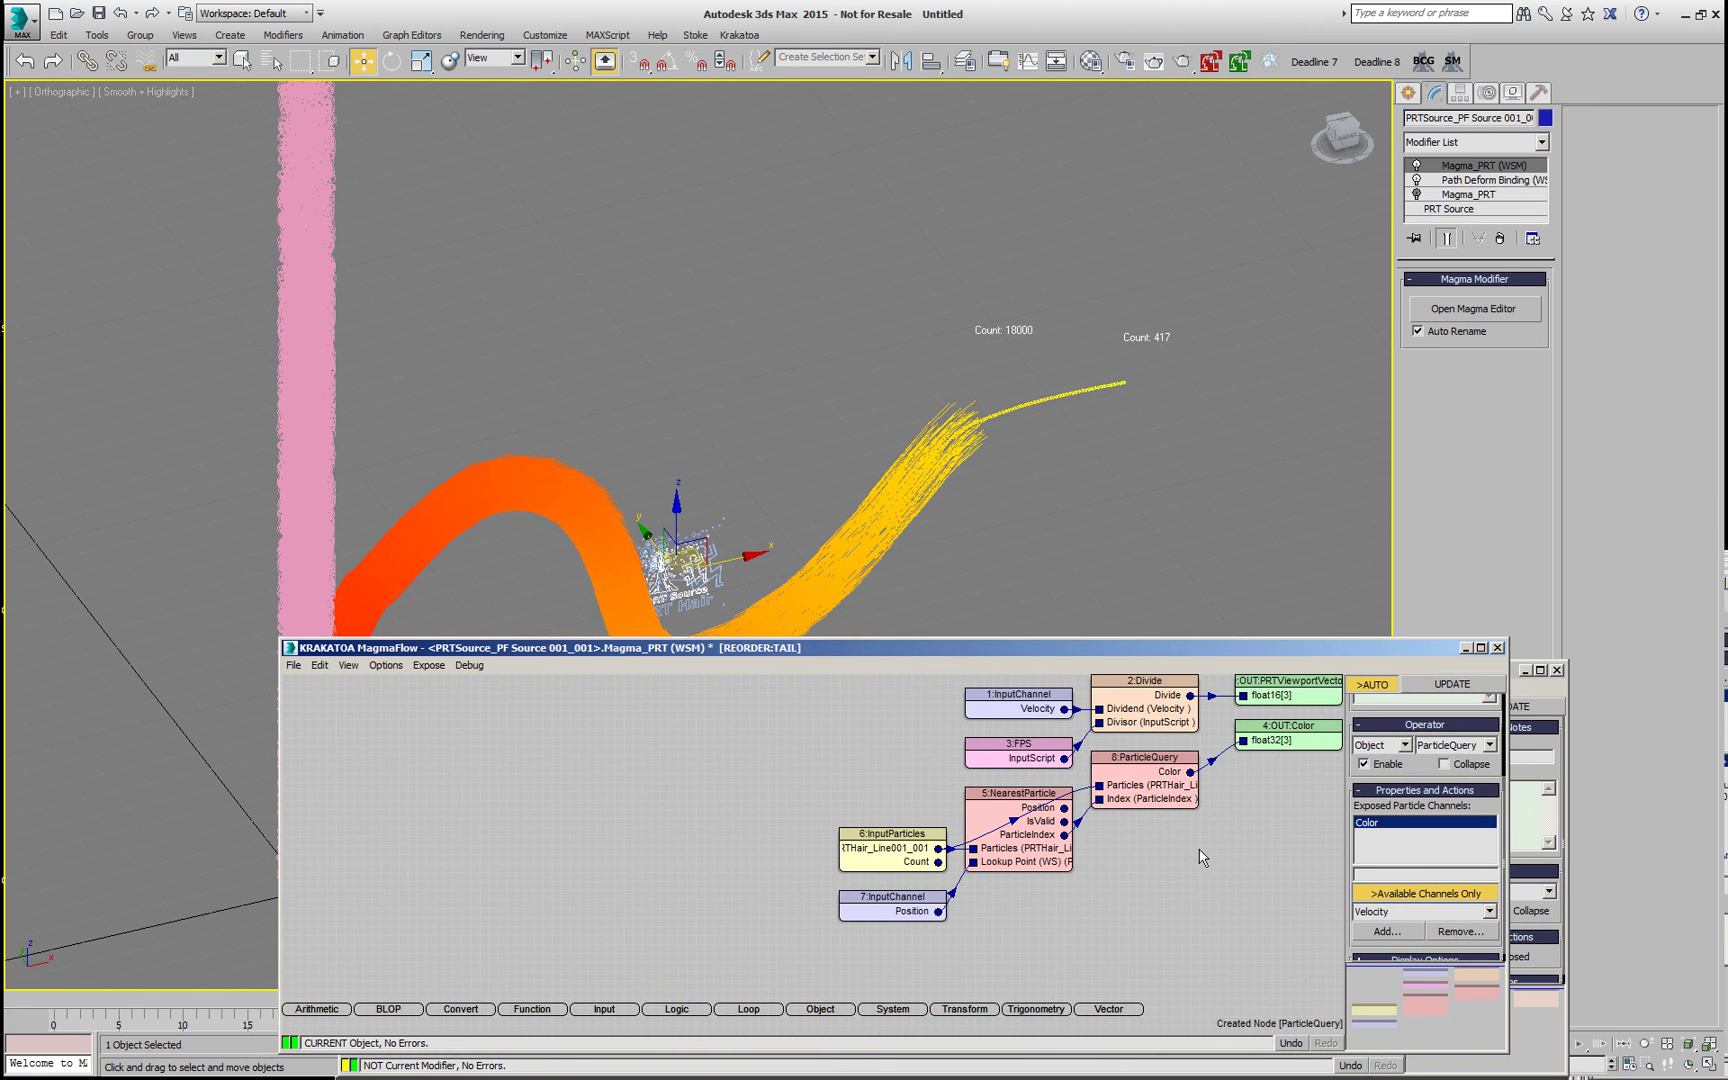
pyautogui.click(1460, 912)
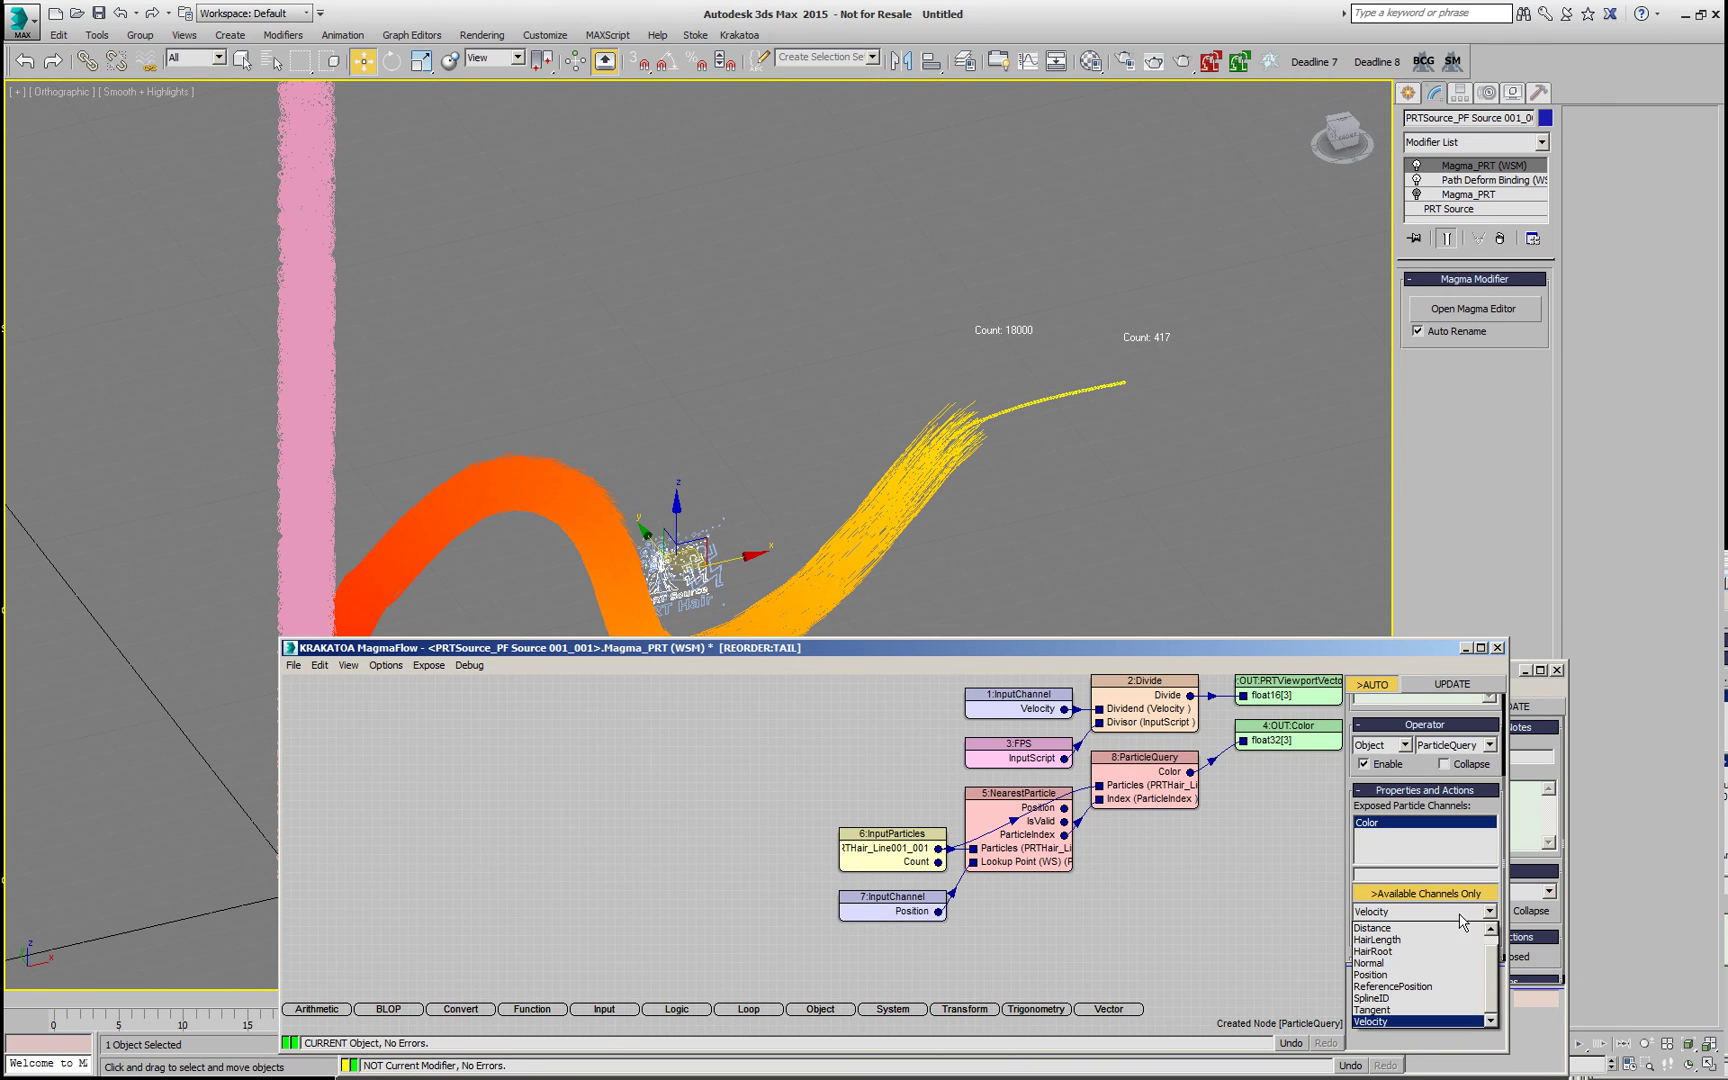
pyautogui.click(1399, 940)
pyautogui.click(1388, 932)
pyautogui.click(1420, 911)
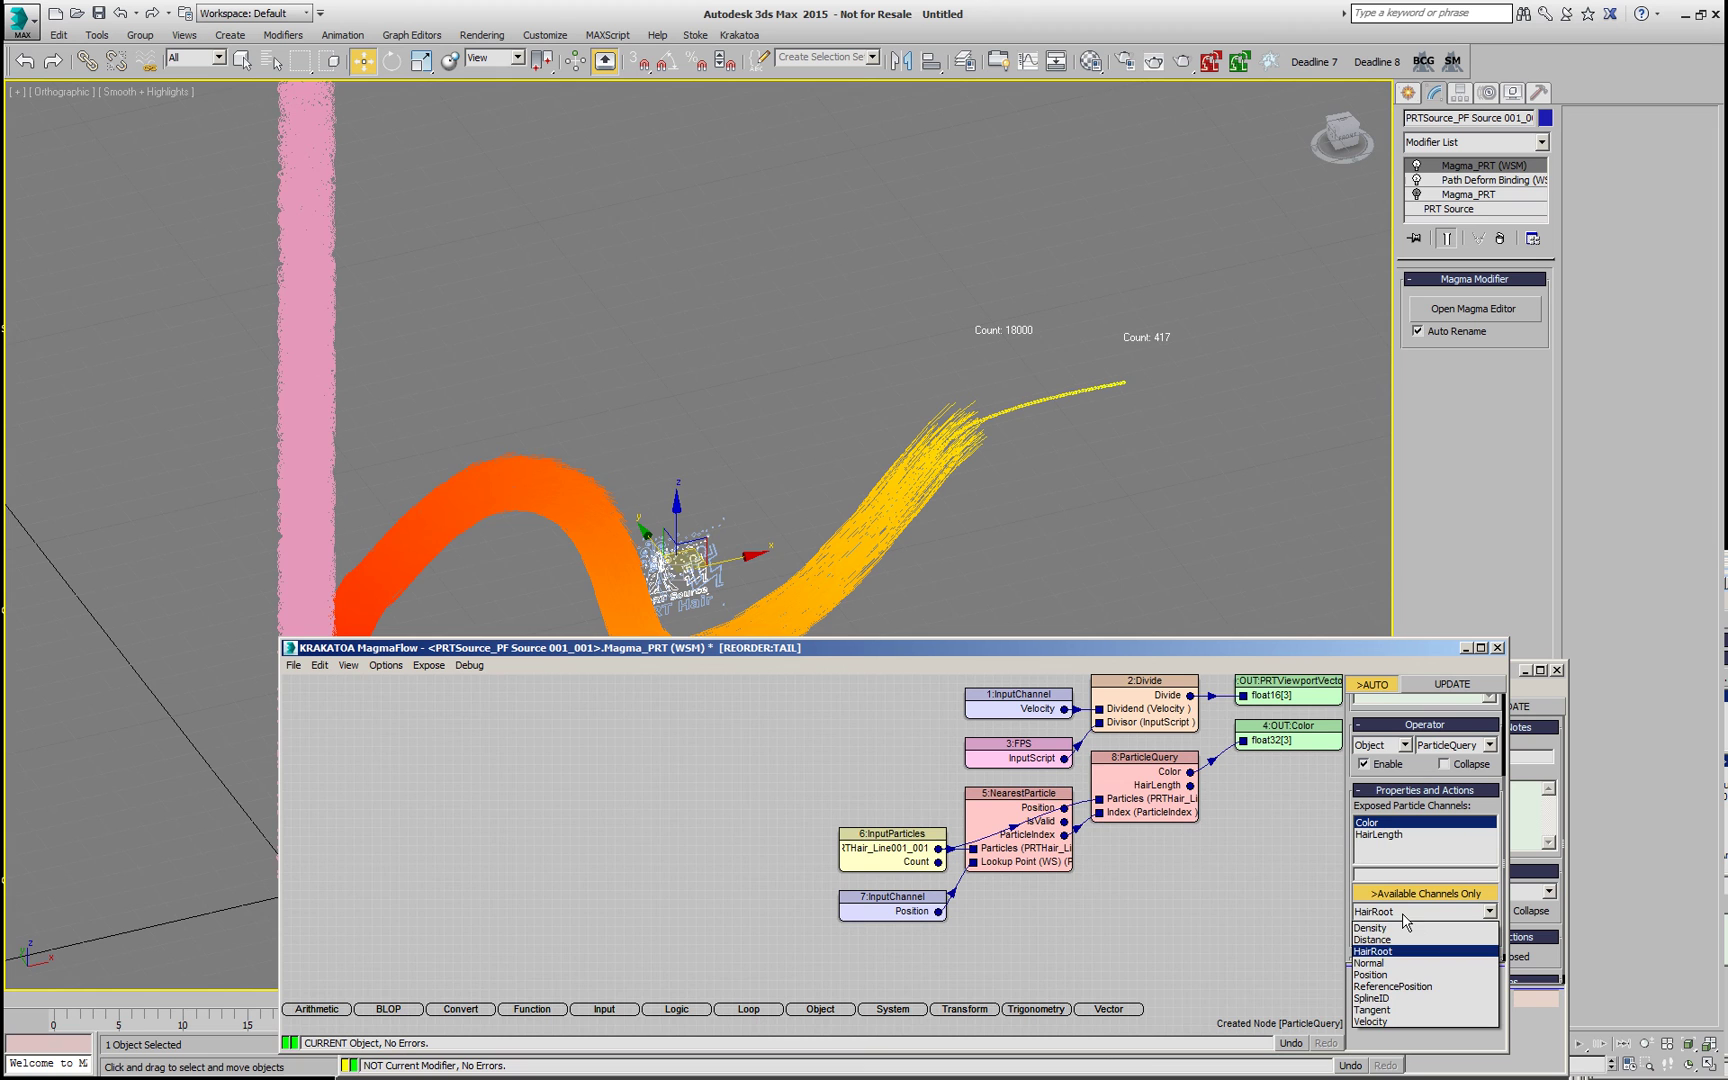
pyautogui.click(1405, 928)
pyautogui.click(1396, 932)
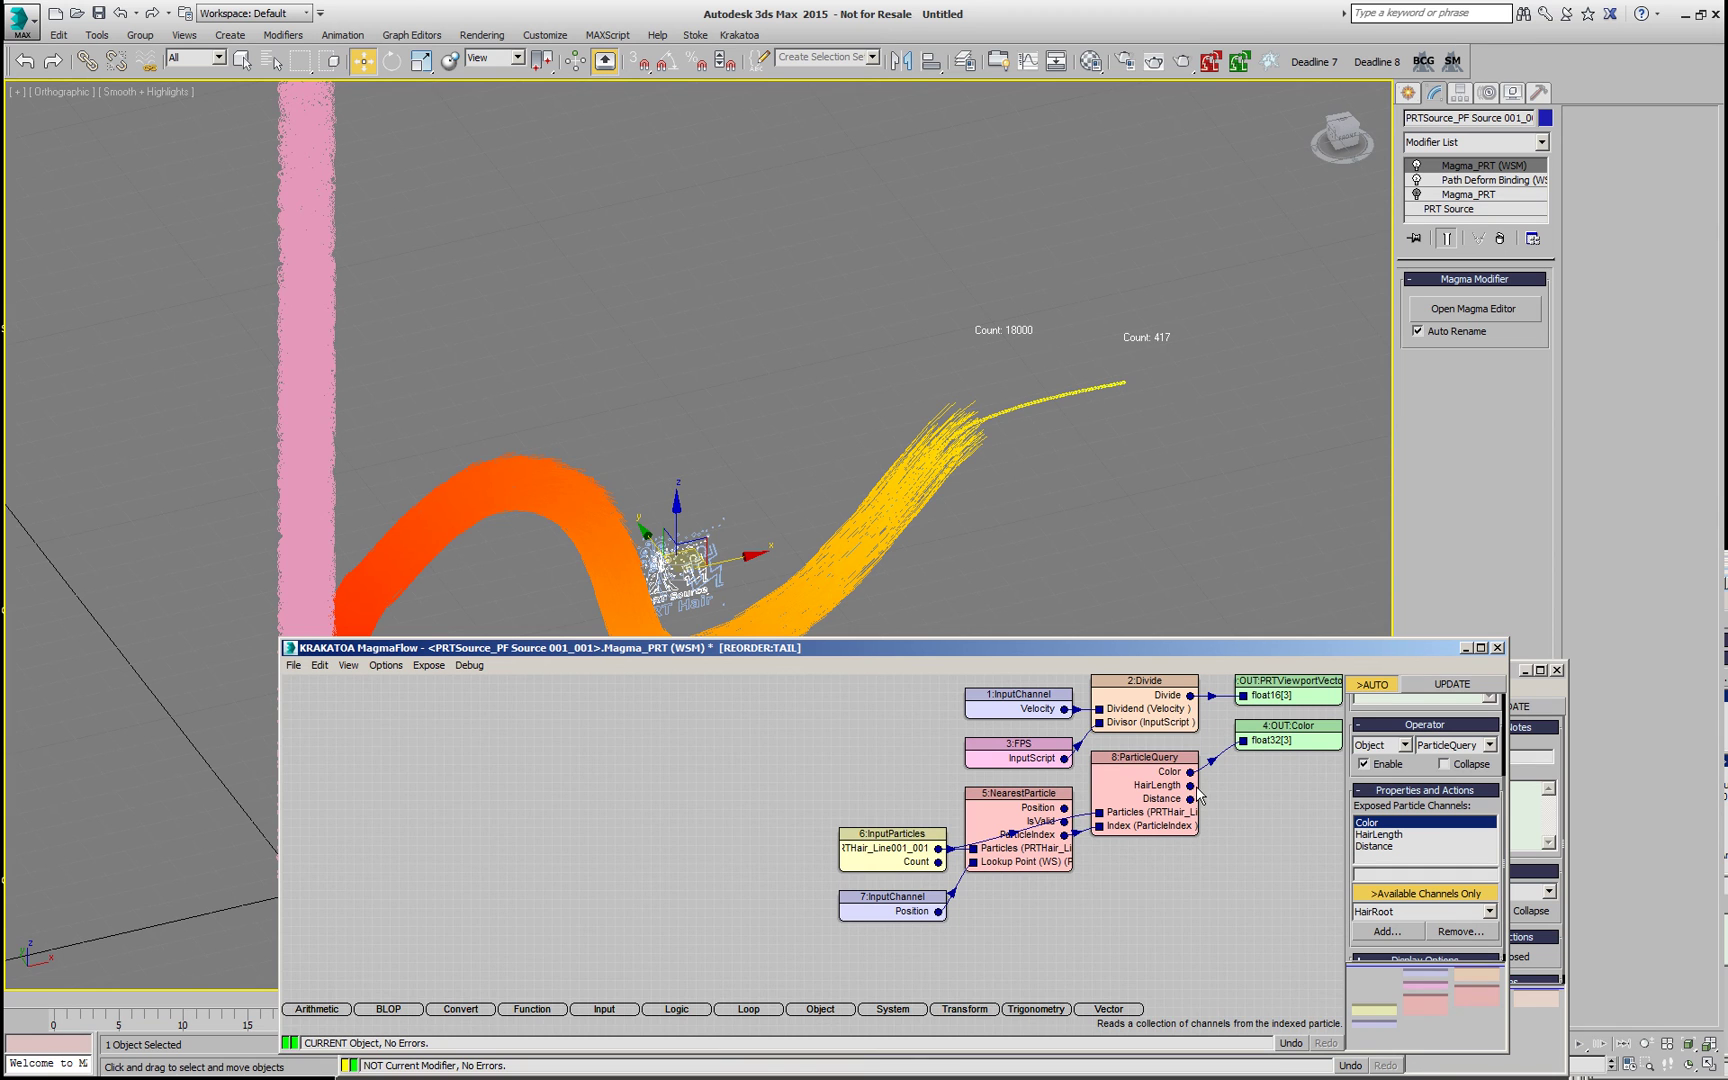
# - Create a Divide node dividing the queried Distance by HairLength
pyautogui.moveTo(1194, 803); pyautogui.dragTo(1237, 812)
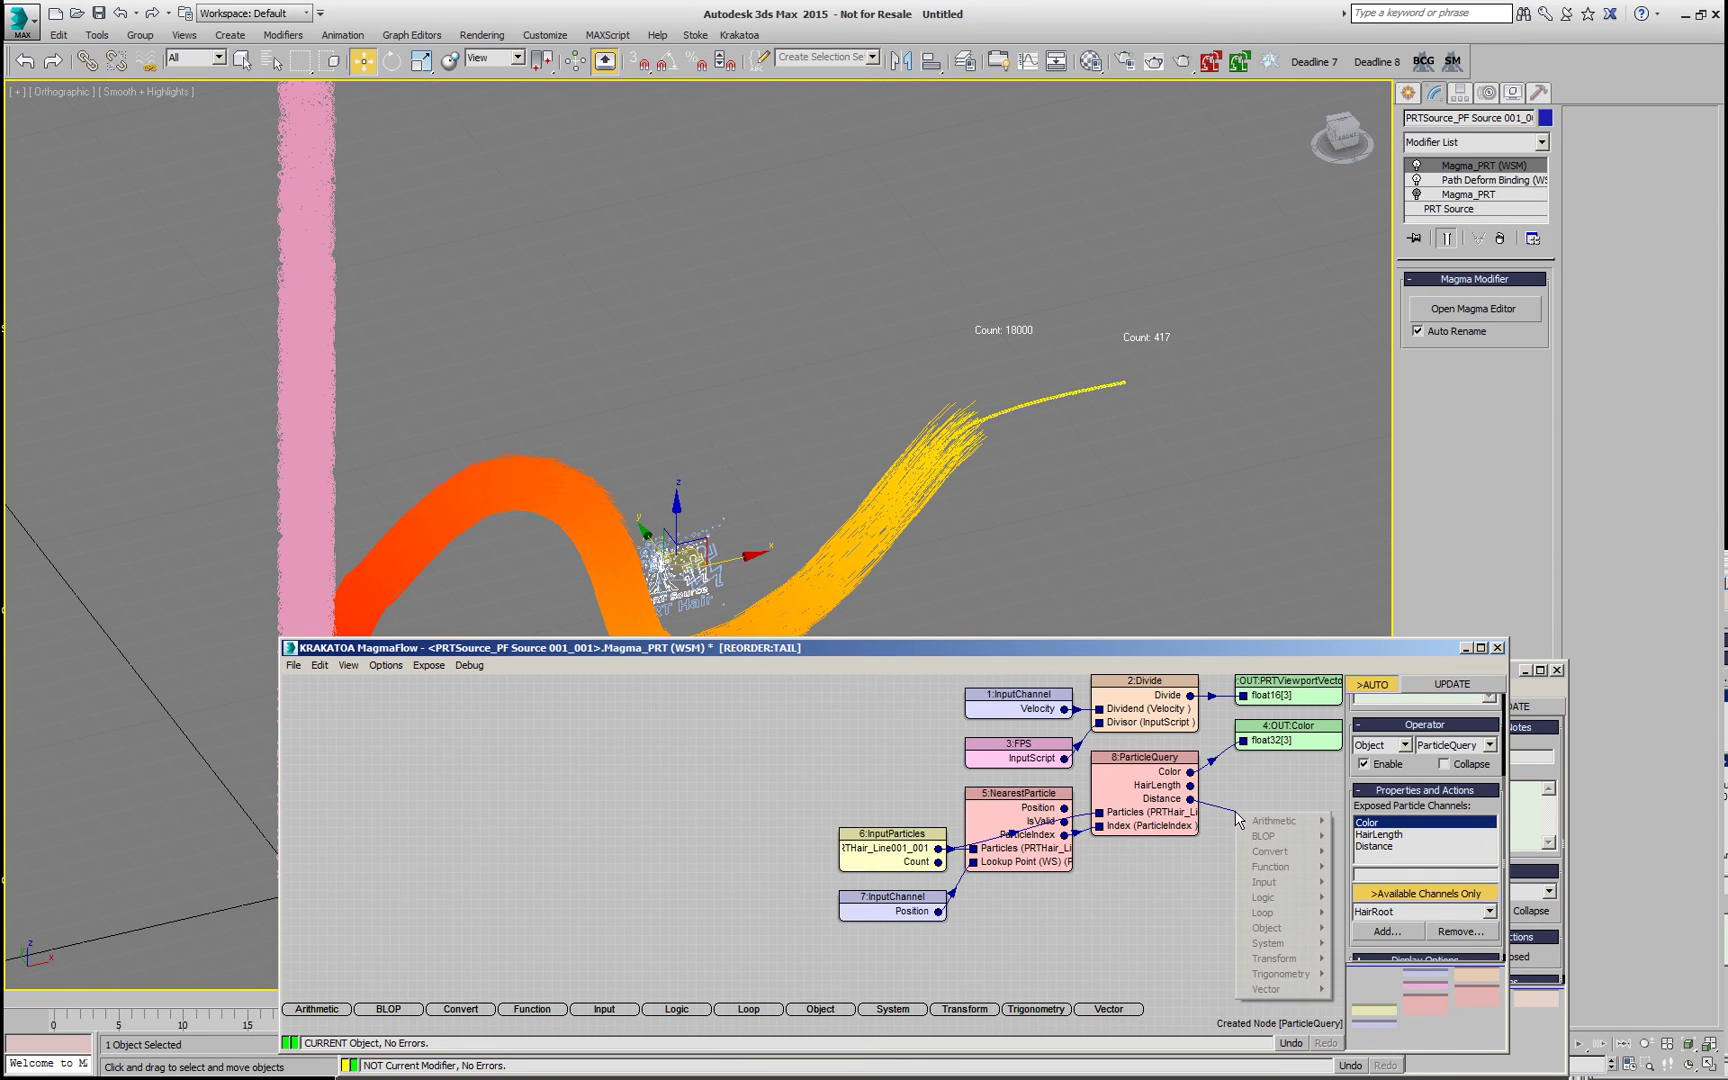
pyautogui.moveTo(1275, 821)
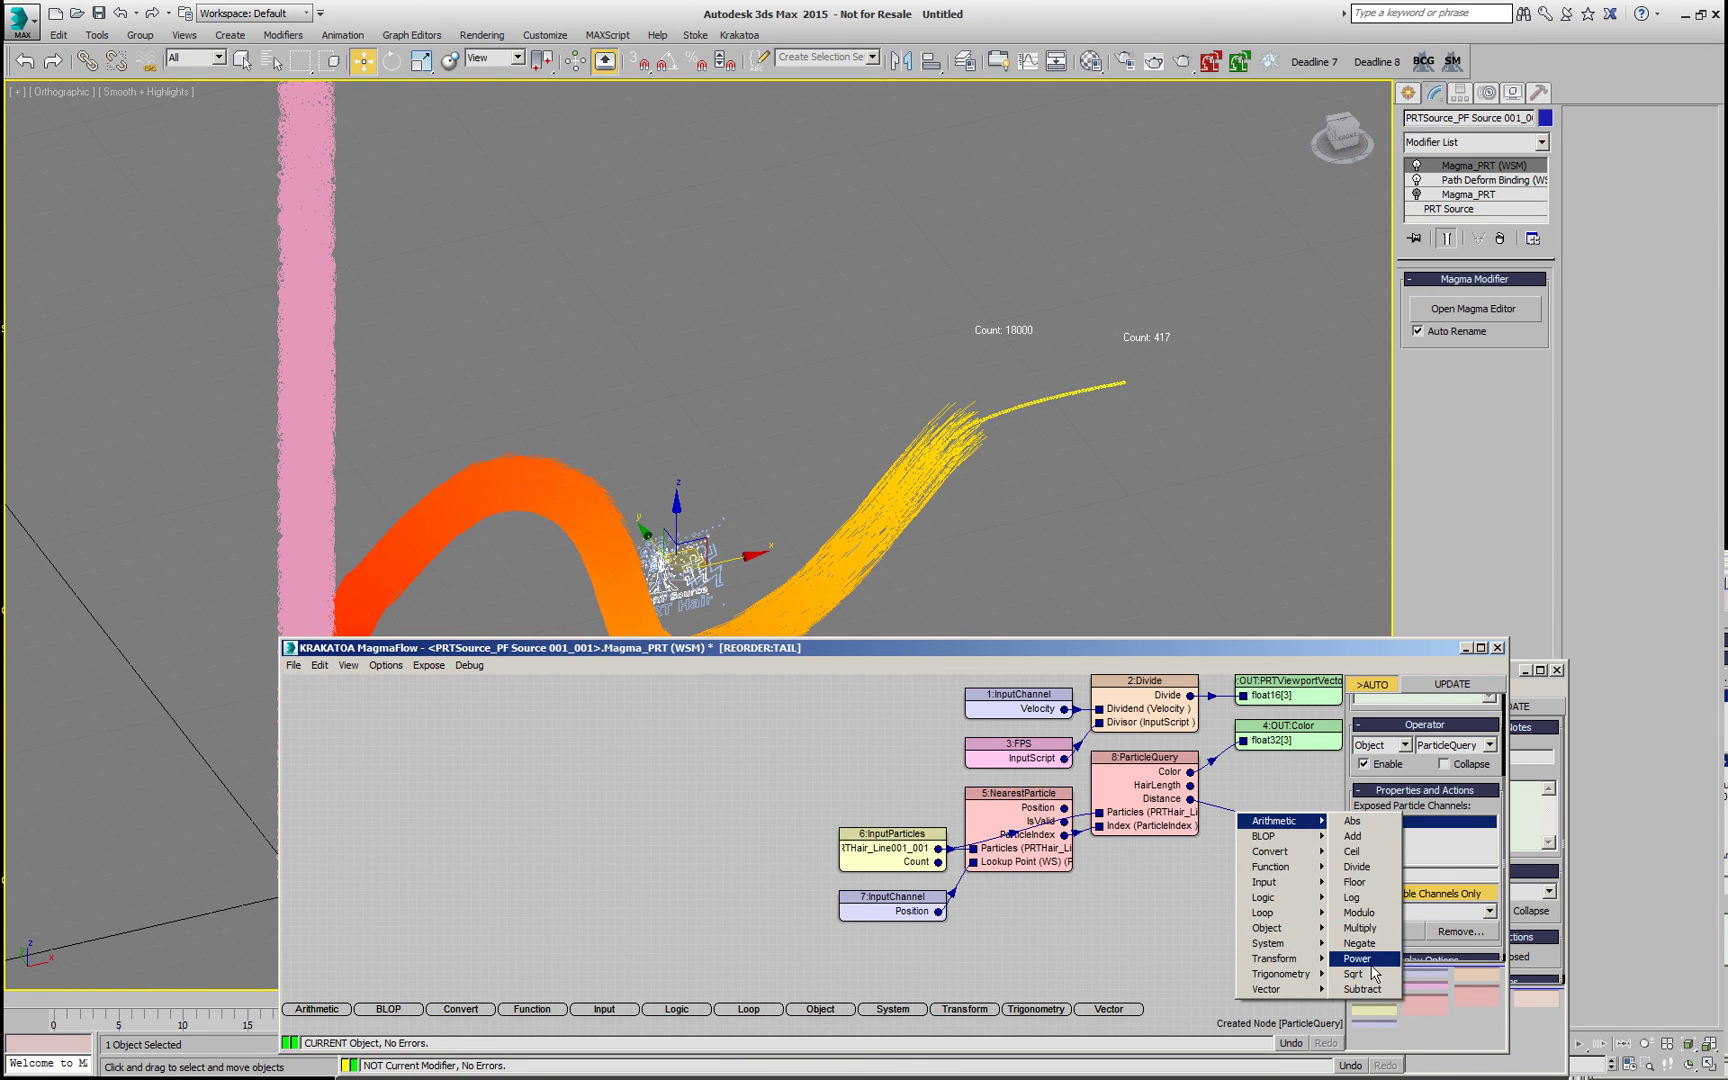
pyautogui.click(1357, 866)
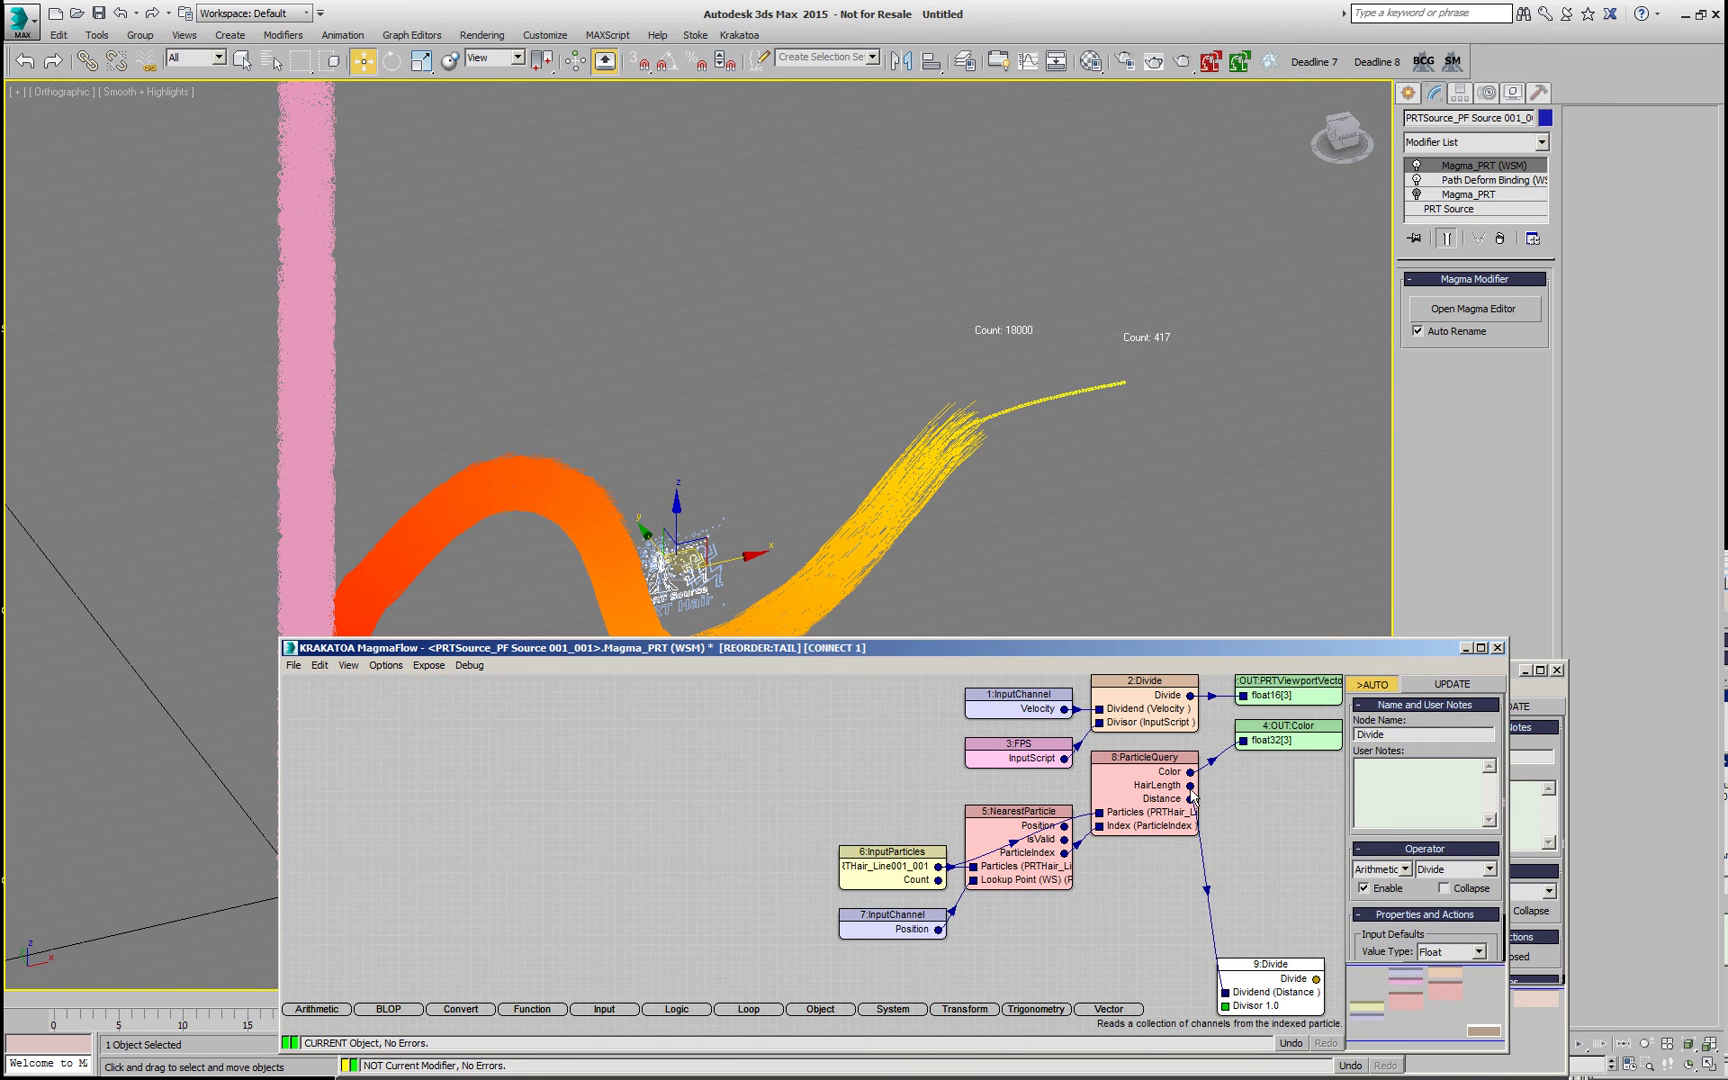
pyautogui.moveTo(1193, 797); pyautogui.dragTo(1243, 741)
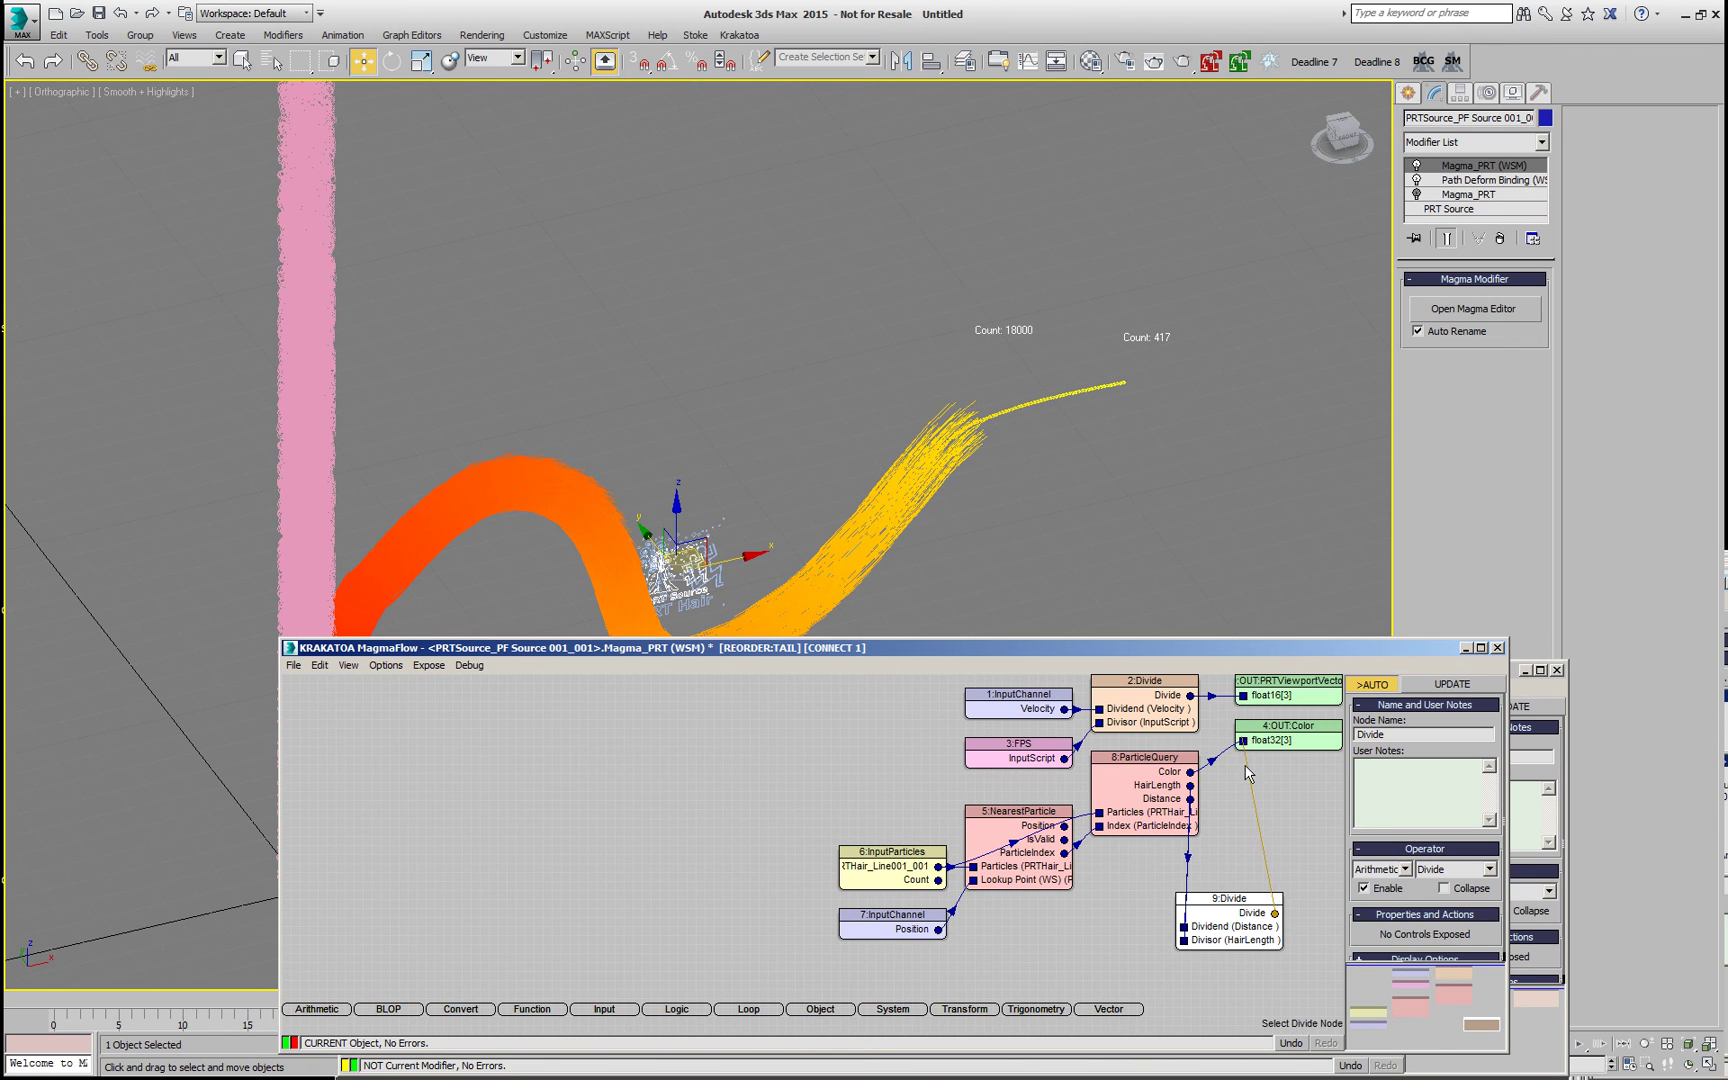
pyautogui.click(1243, 778)
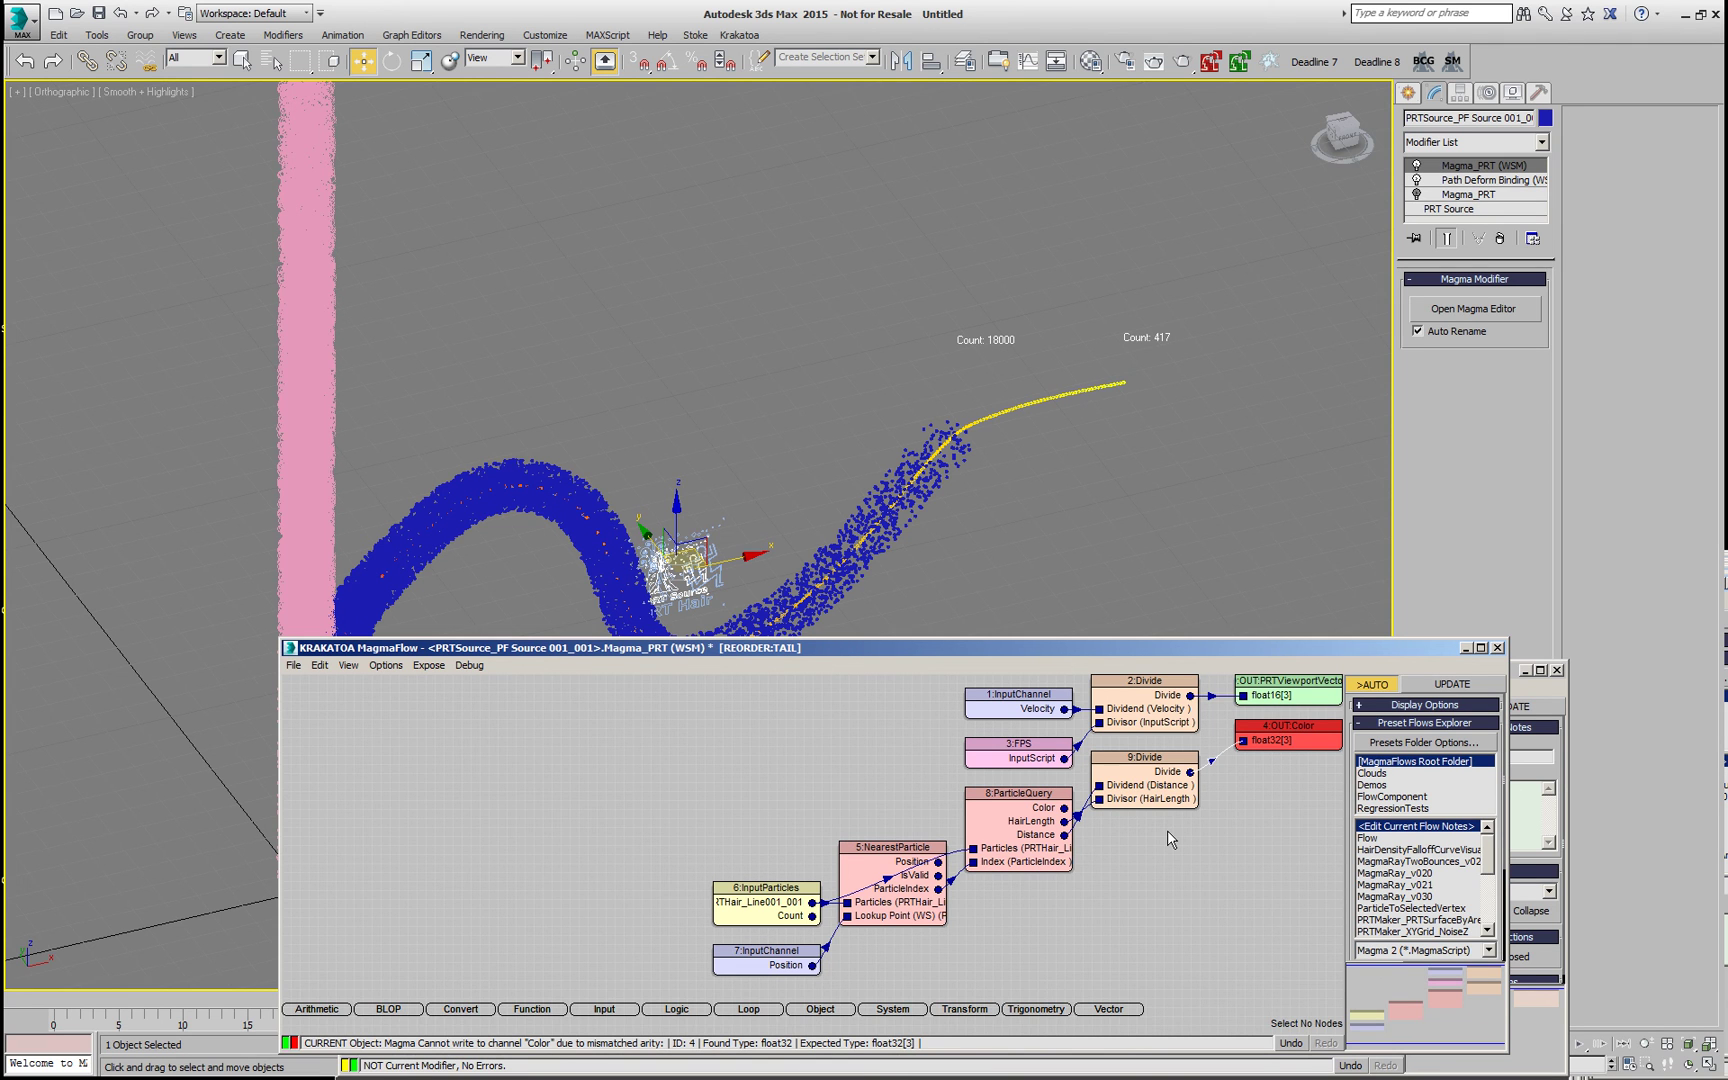
# - Add a red-green-blue 3ColorGradient controlled by the Divide result and feeding OUT:Color
pyautogui.click(410, 1007)
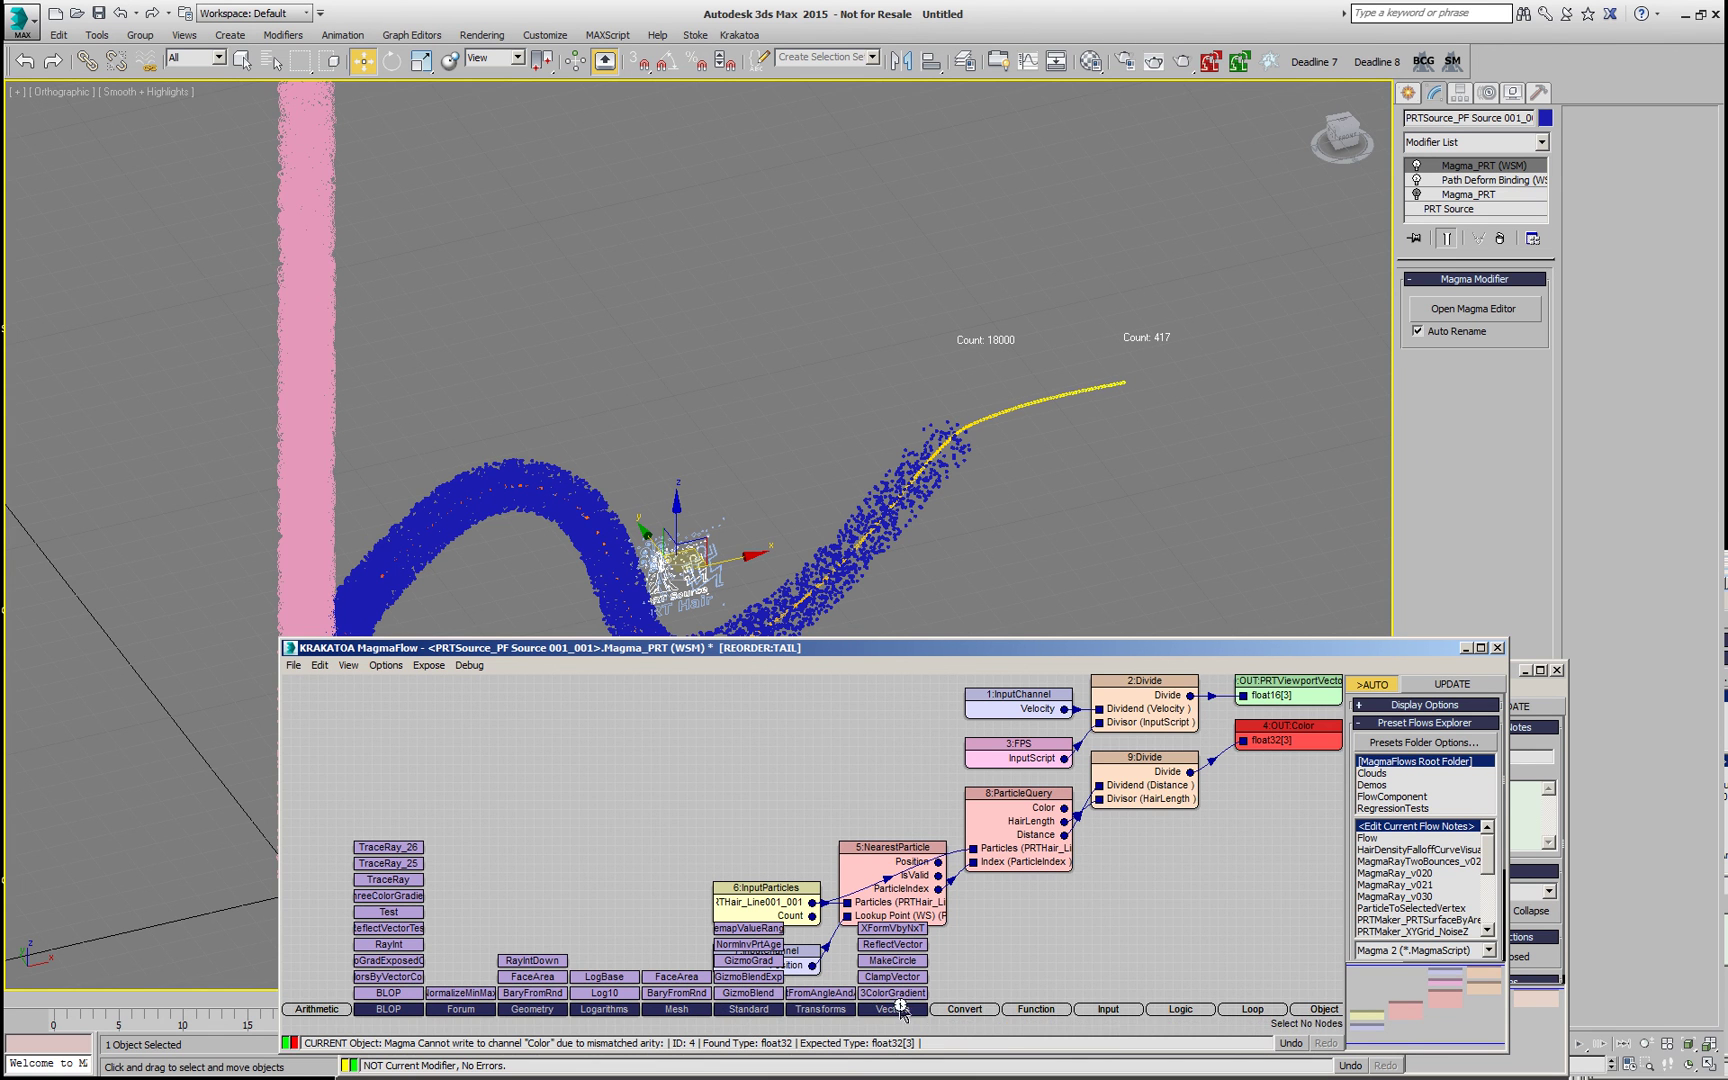
pyautogui.moveTo(893, 993); pyautogui.dragTo(1175, 888)
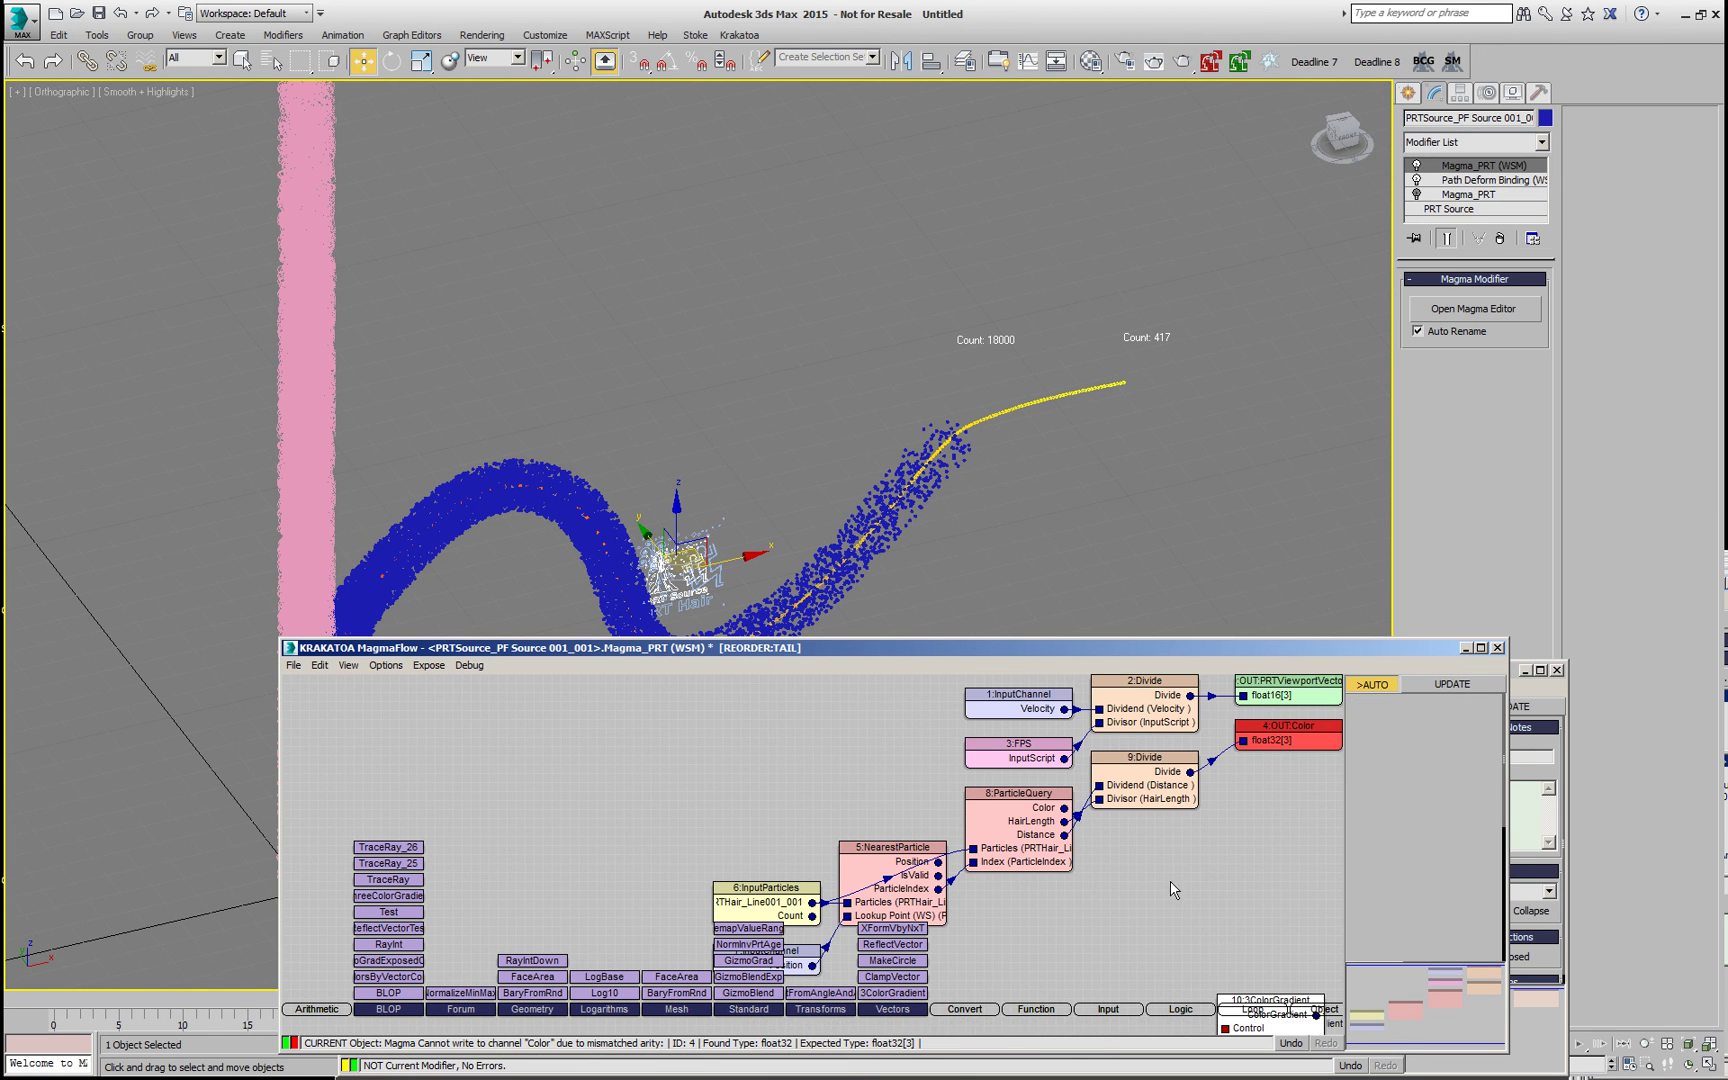
pyautogui.moveTo(1278, 1020); pyautogui.dragTo(1272, 852)
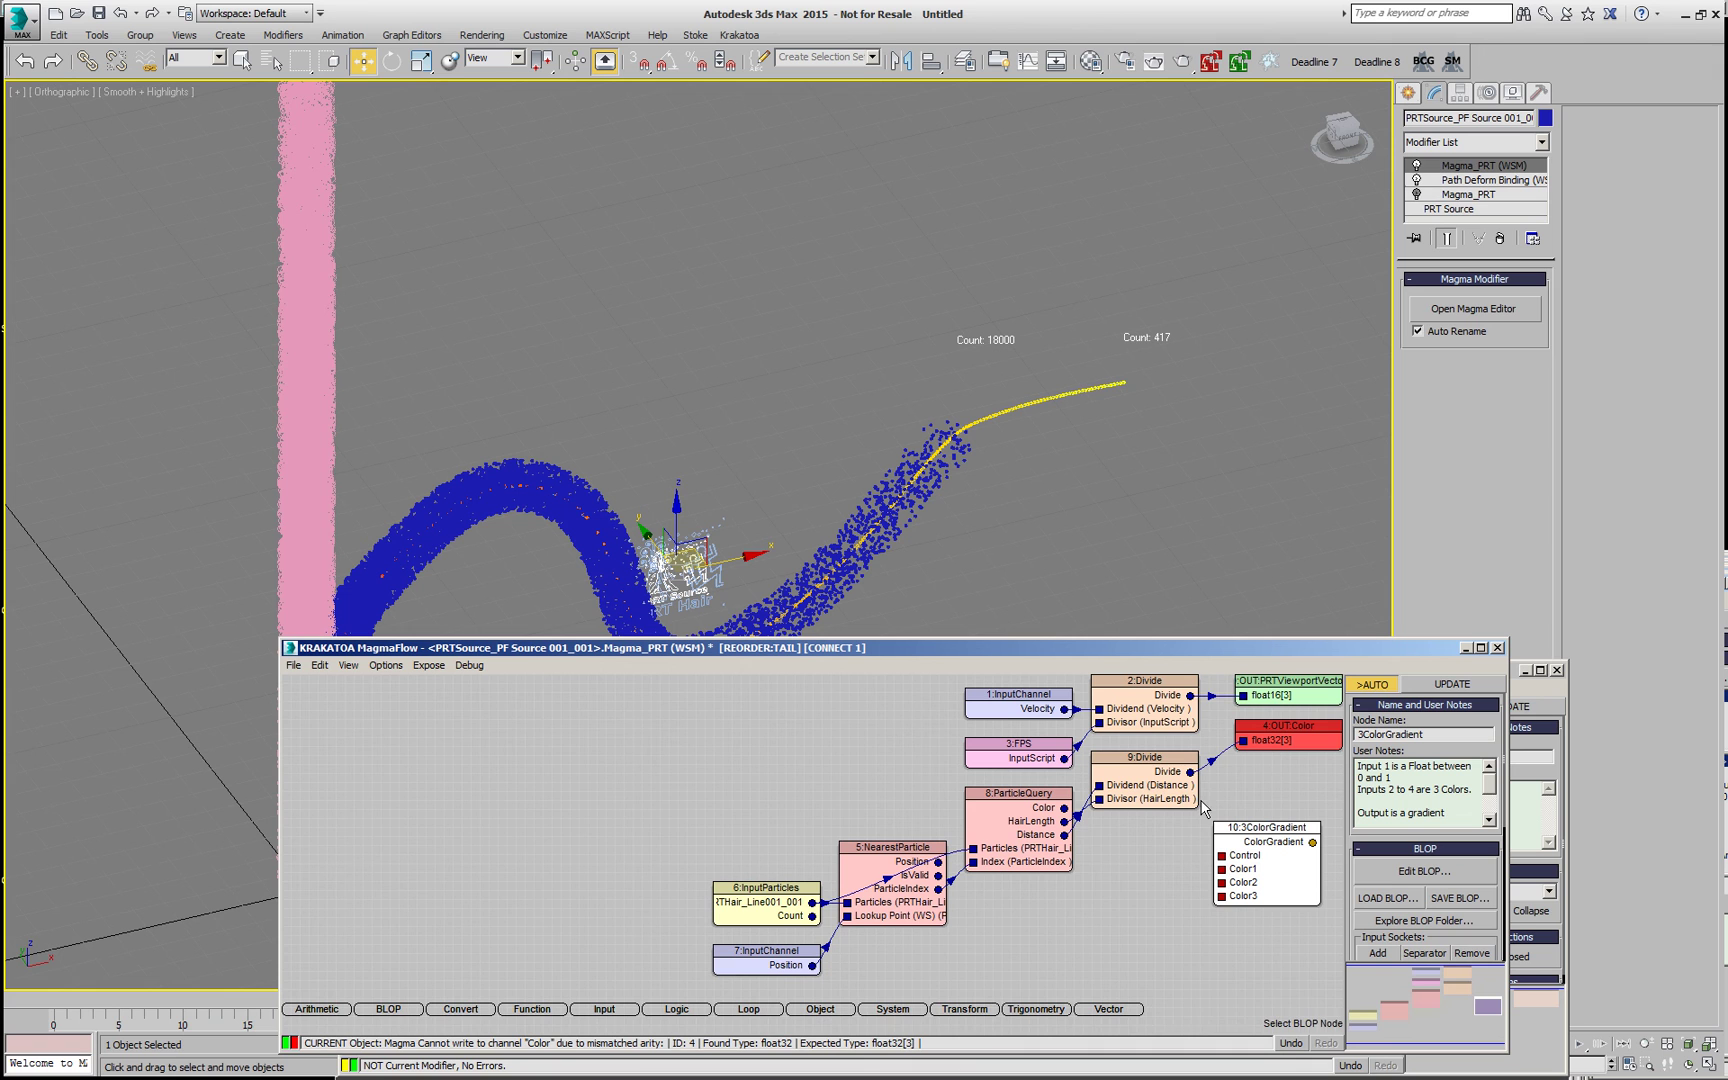
pyautogui.moveTo(1190, 771); pyautogui.dragTo(1222, 858)
pyautogui.moveTo(1318, 1022); pyautogui.dragTo(1276, 742)
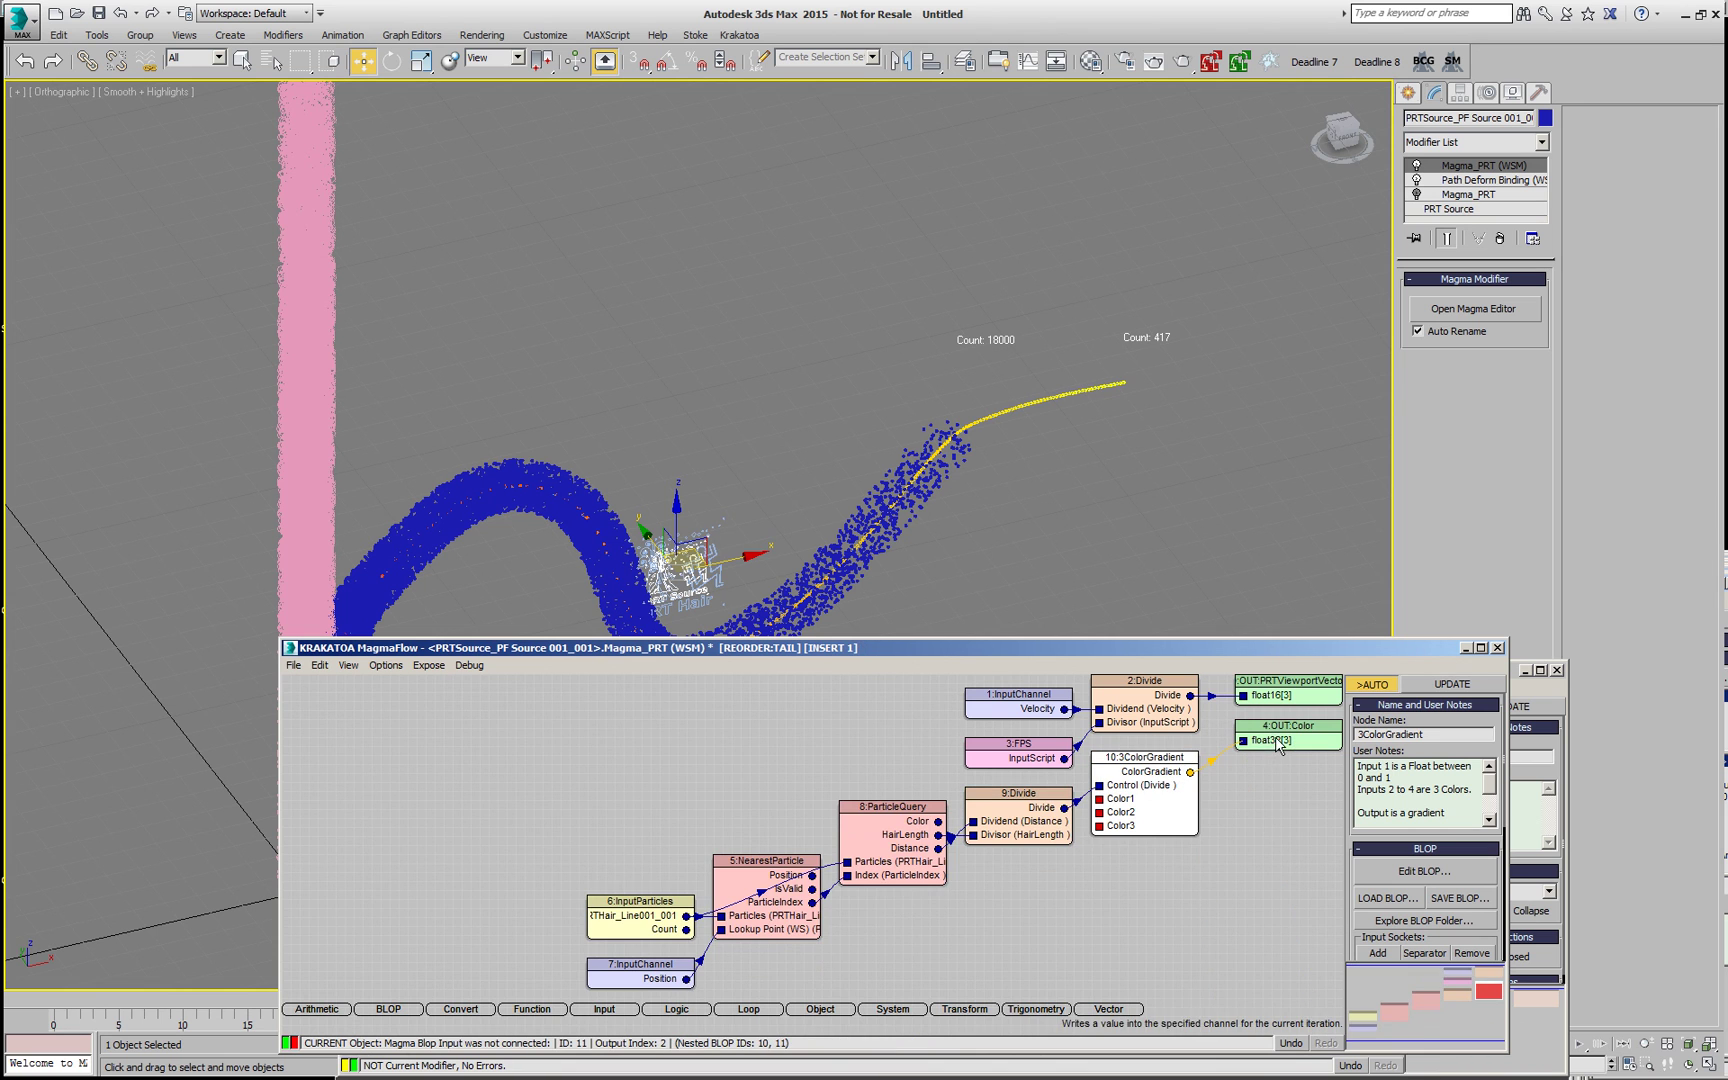
pyautogui.click(1150, 818)
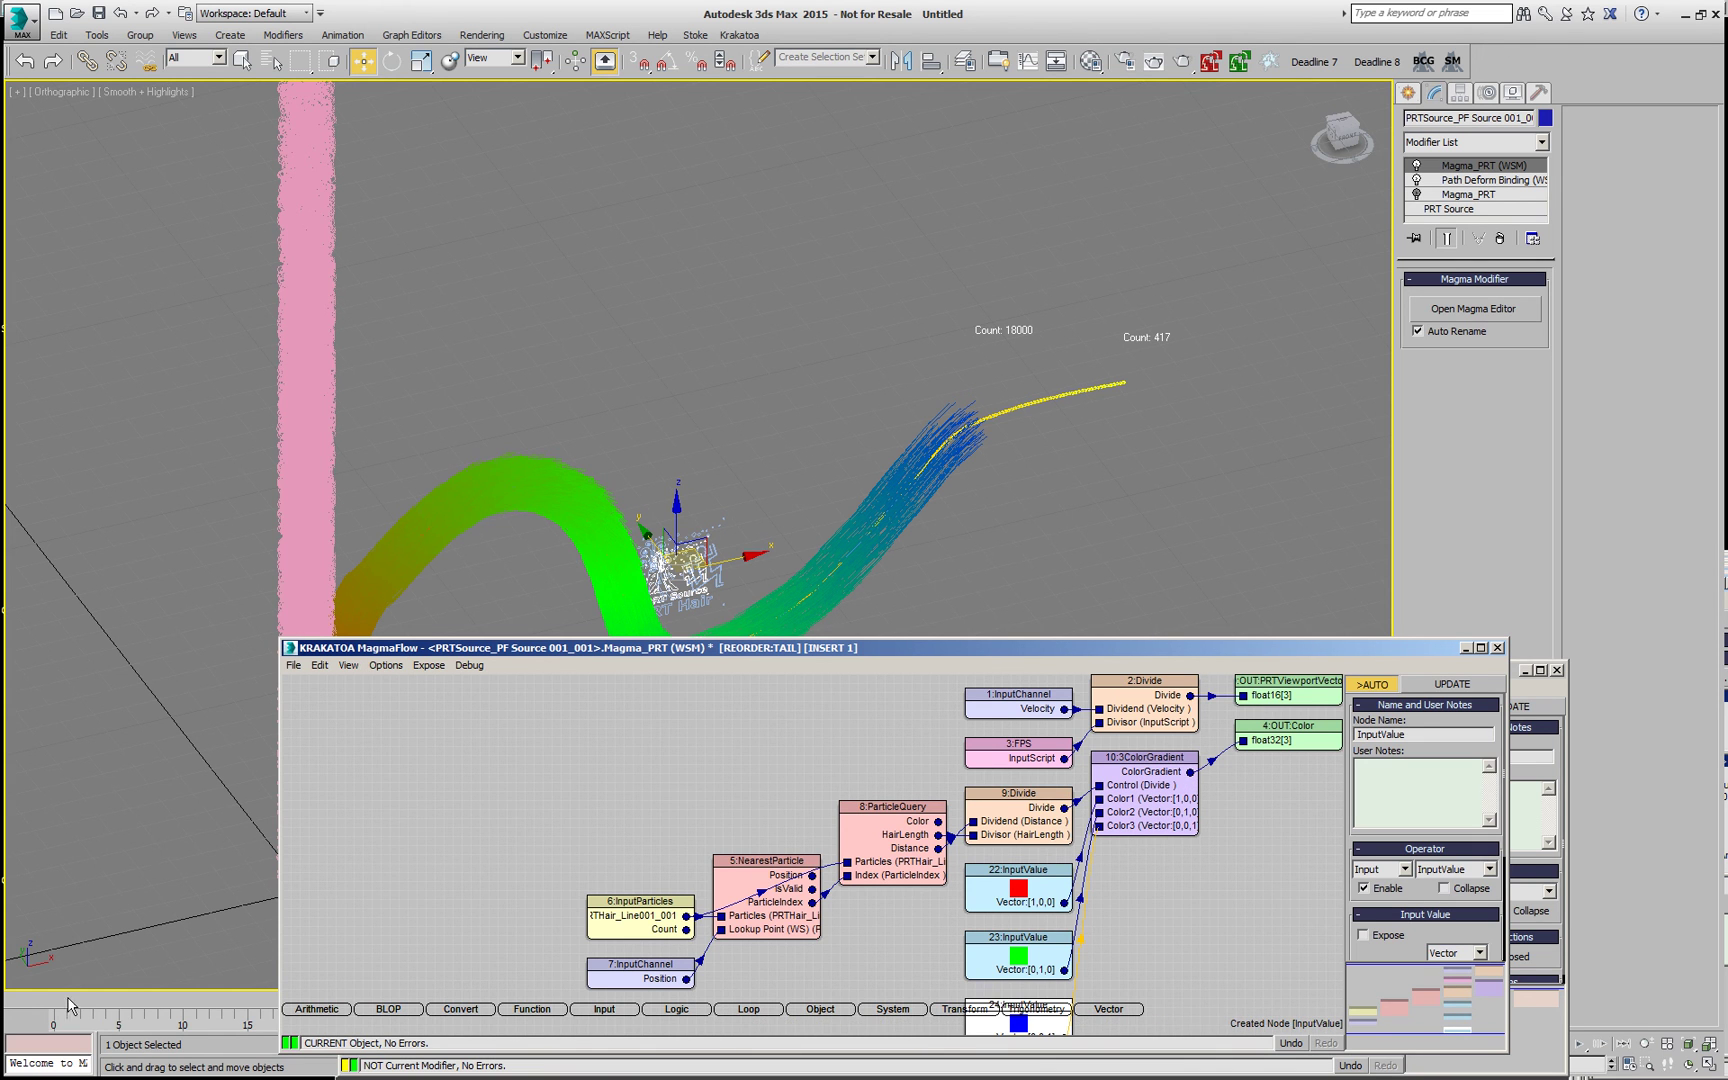
# - Scrub between frames 5 and about 19 to check the colouring, then close the Magma editor
pyautogui.moveTo(45, 1002); pyautogui.dragTo(270, 1002)
pyautogui.press('w')
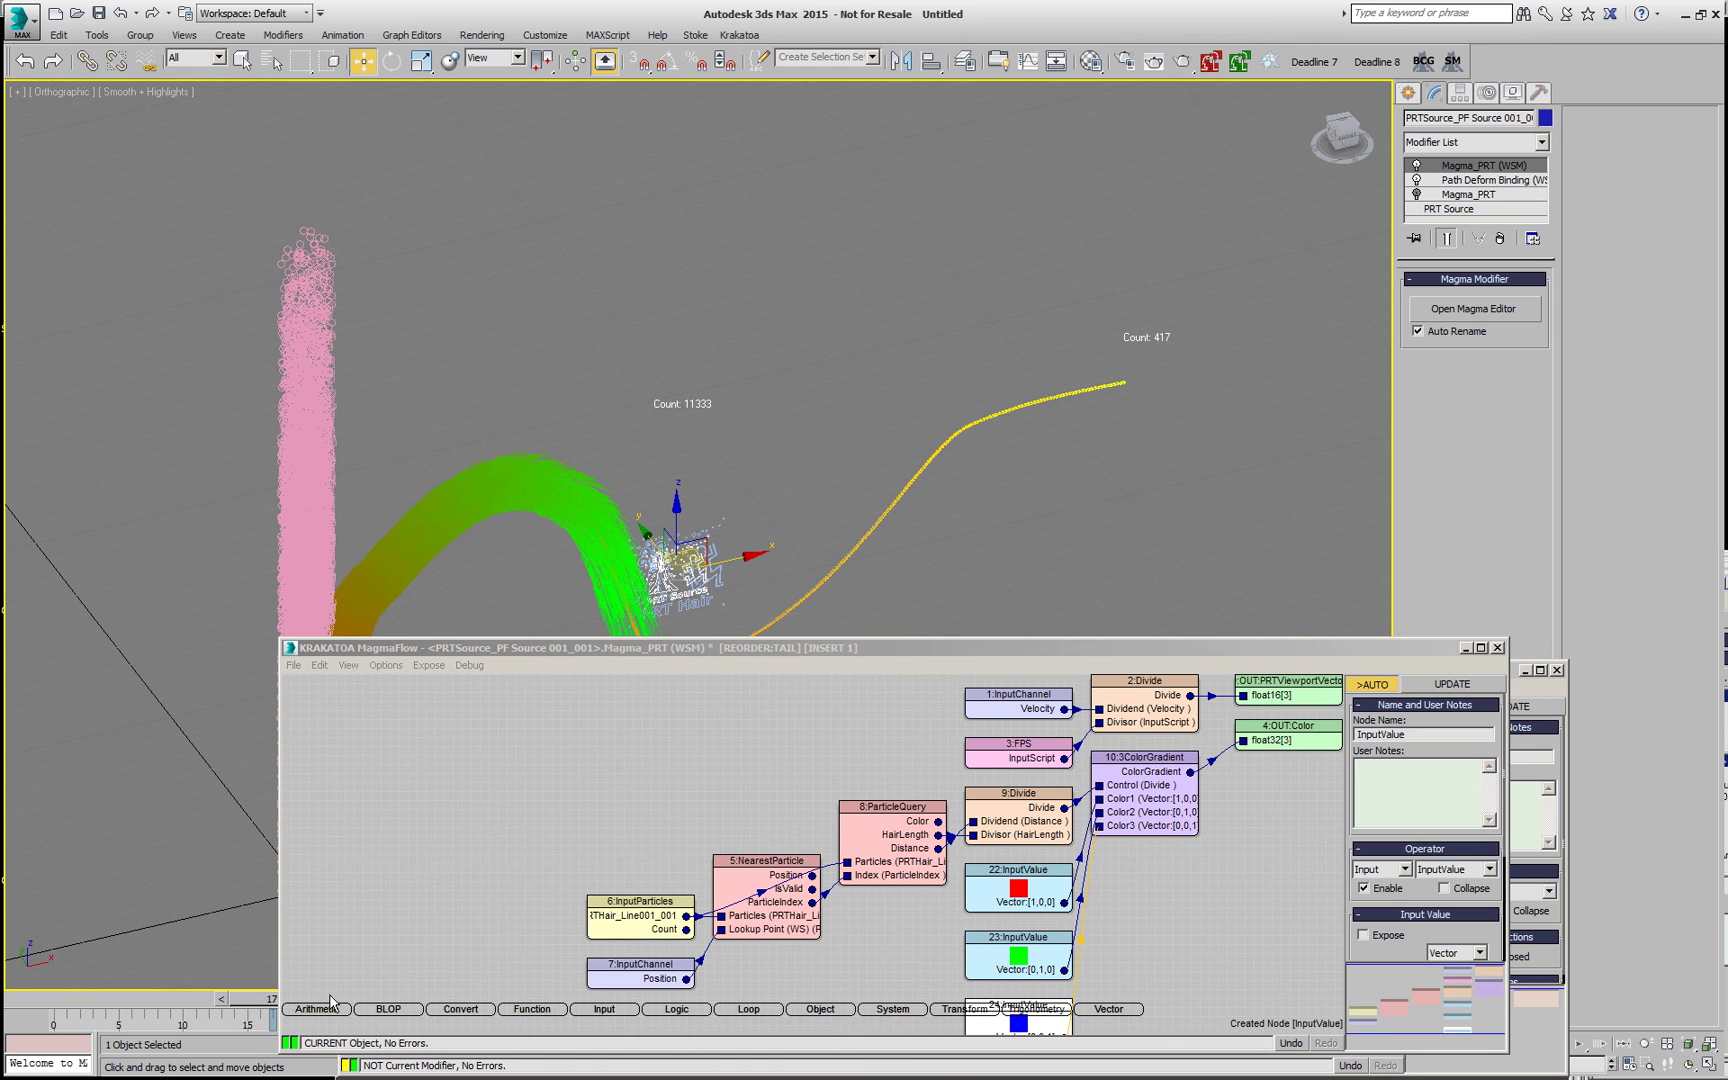
pyautogui.moveTo(258, 1008); pyautogui.dragTo(520, 1008)
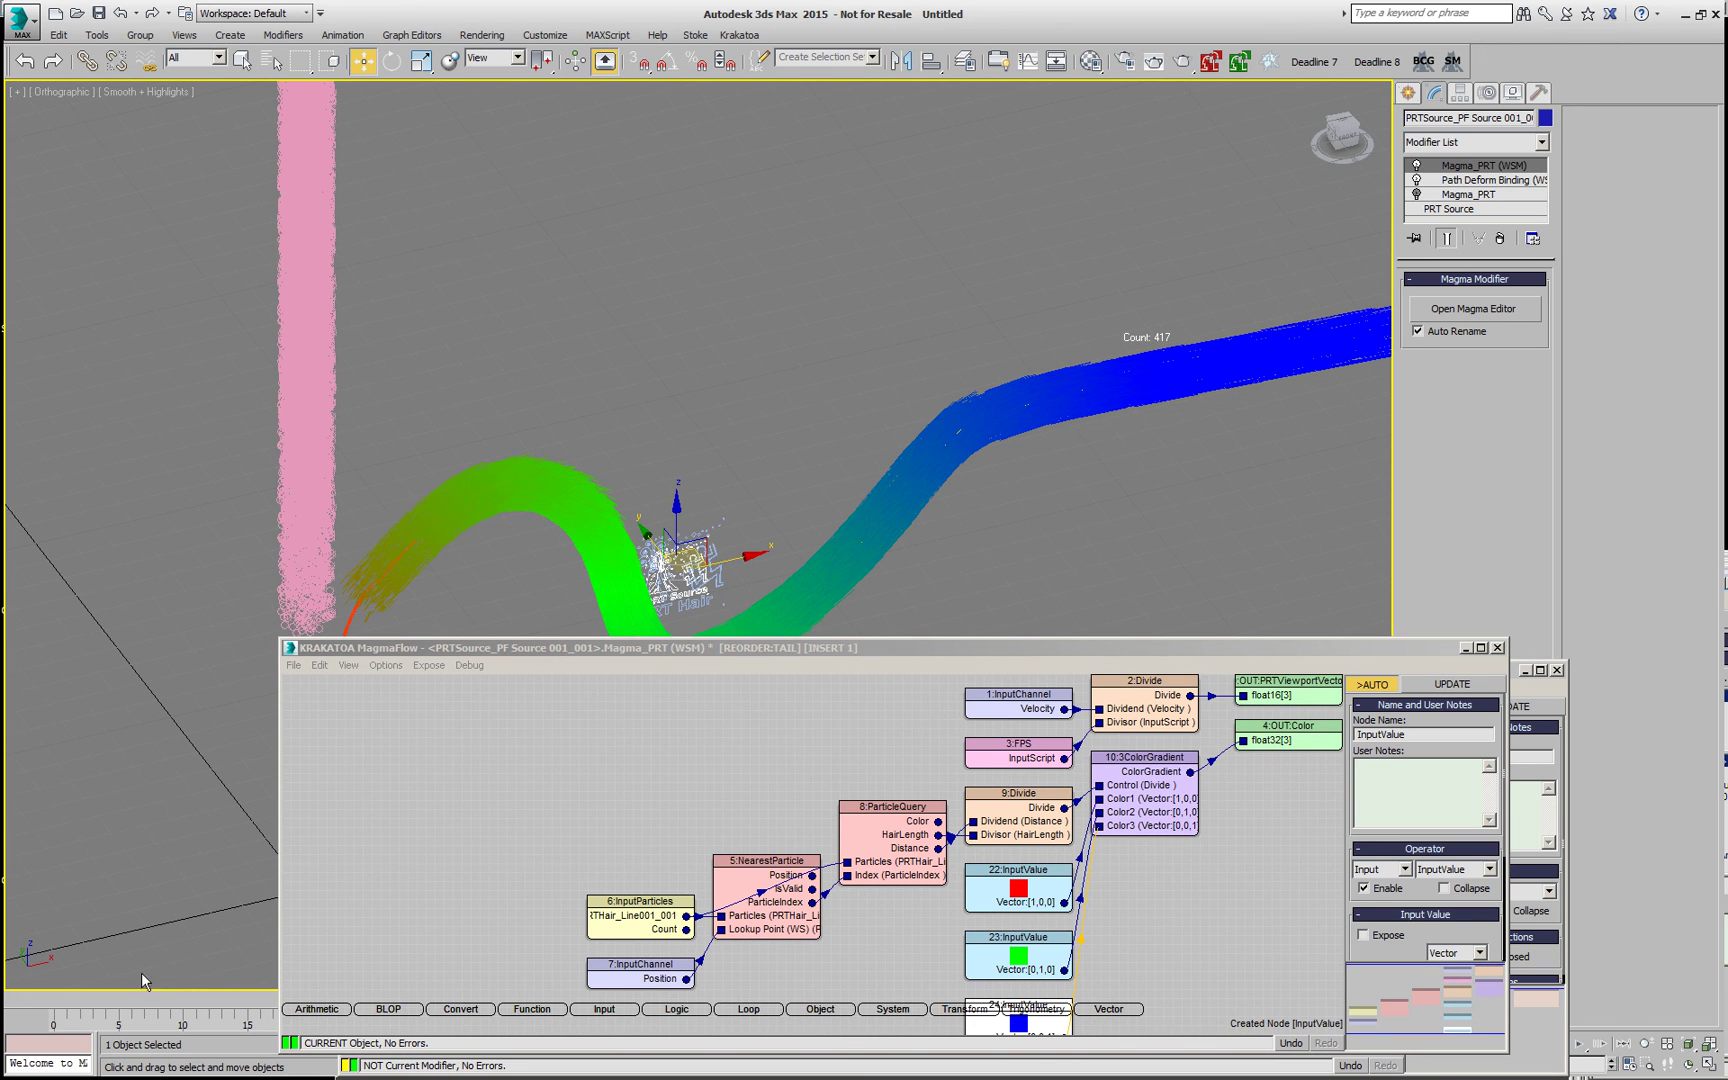
pyautogui.click(104, 998)
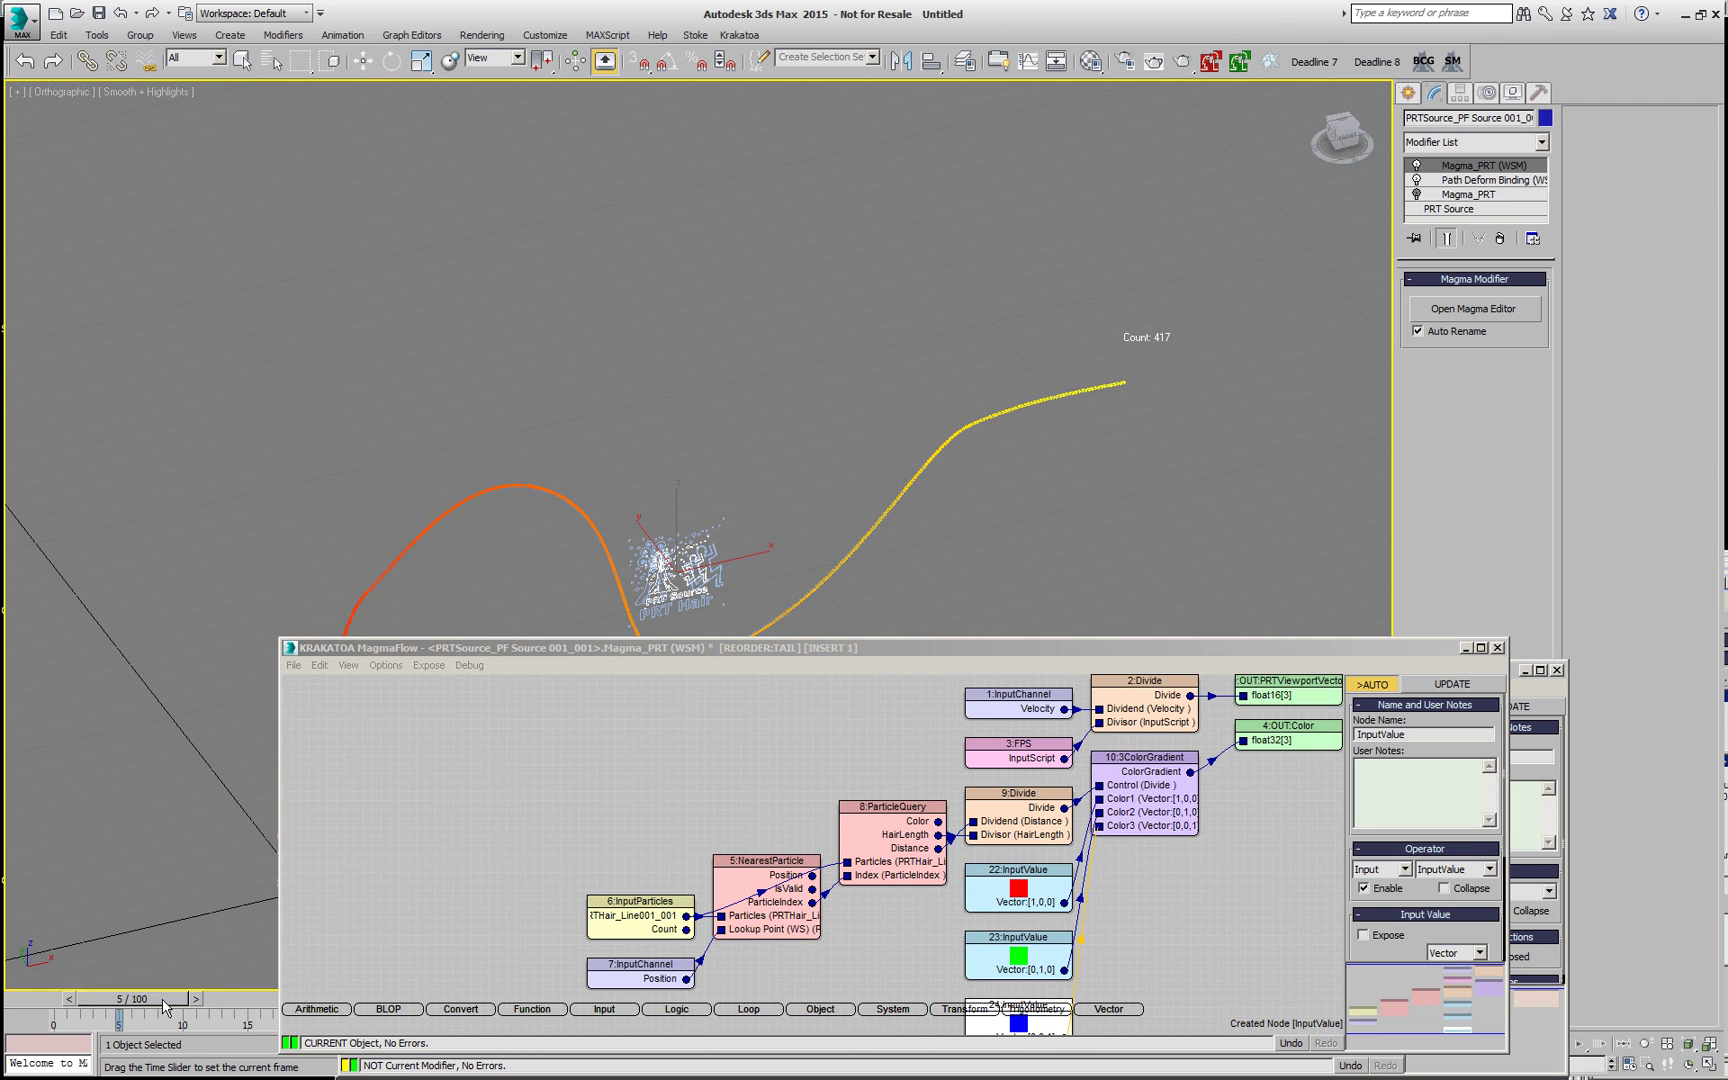
pyautogui.moveTo(165, 1006); pyautogui.dragTo(346, 1006)
pyautogui.press('w')
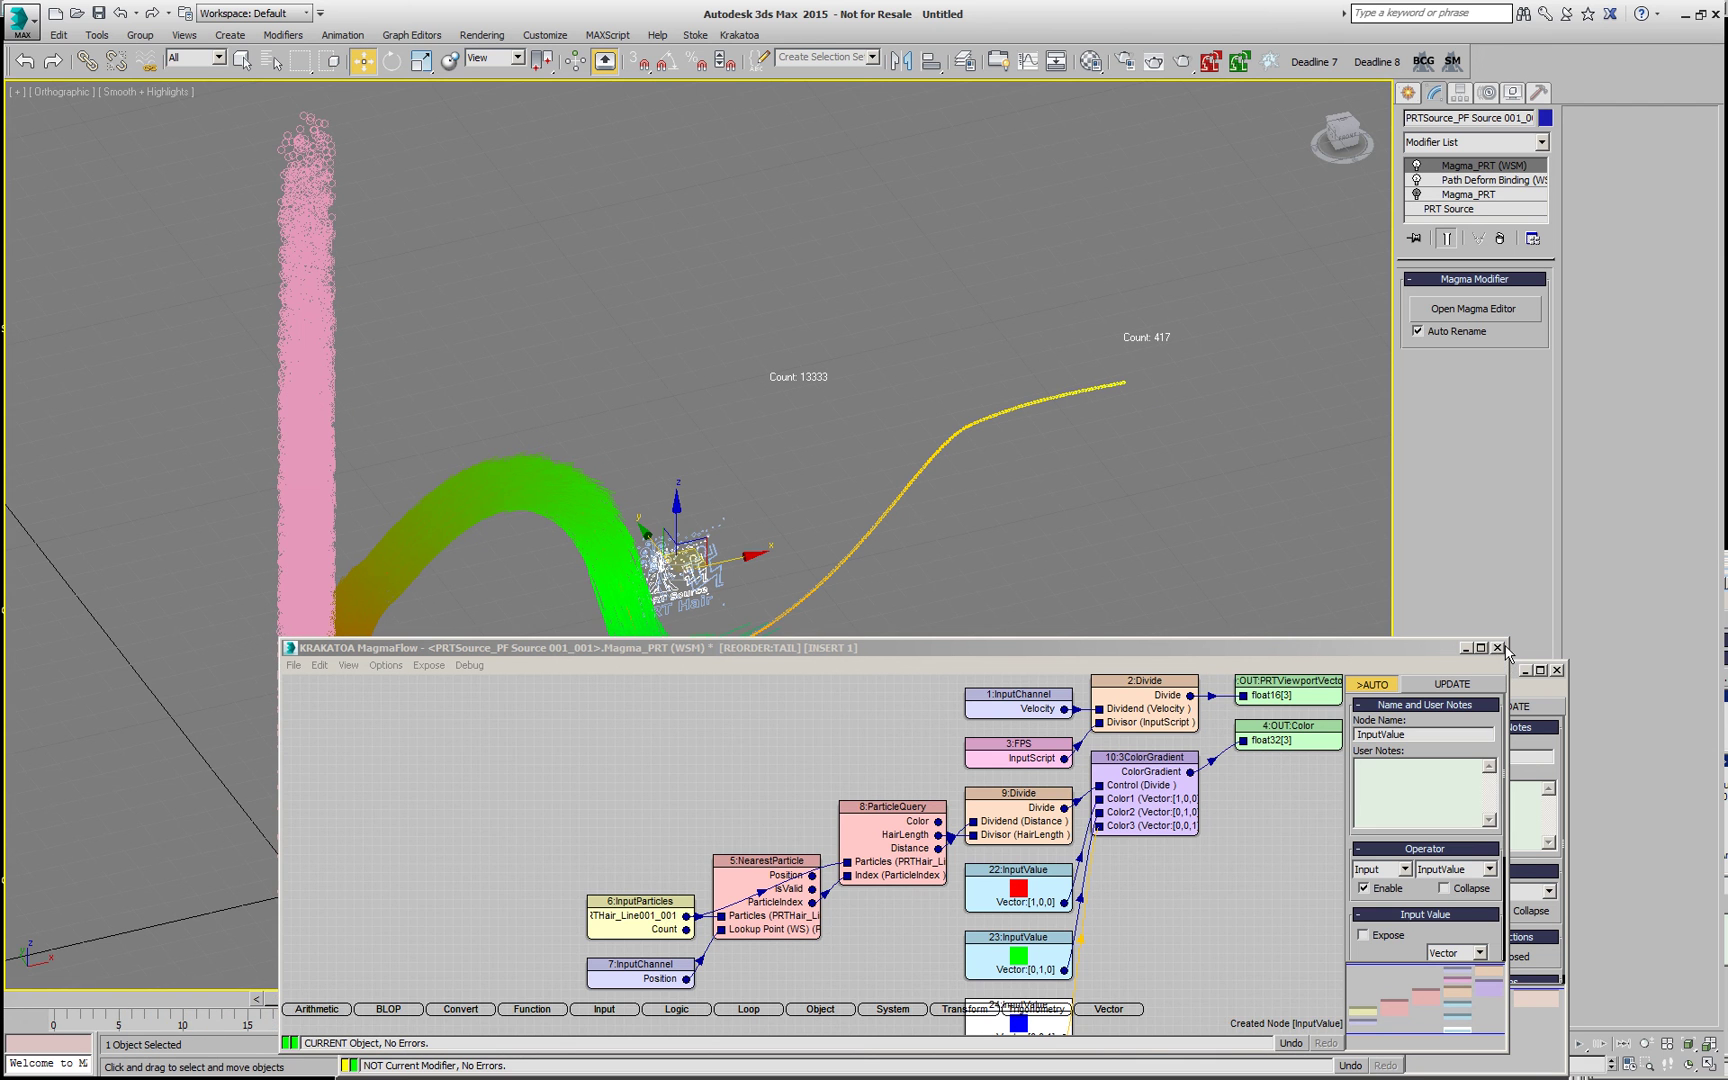
pyautogui.click(1498, 648)
# - Raise the PF Source 001 Speed divergence from 0.5 to 6.5 in Particle View
pyautogui.click(1557, 670)
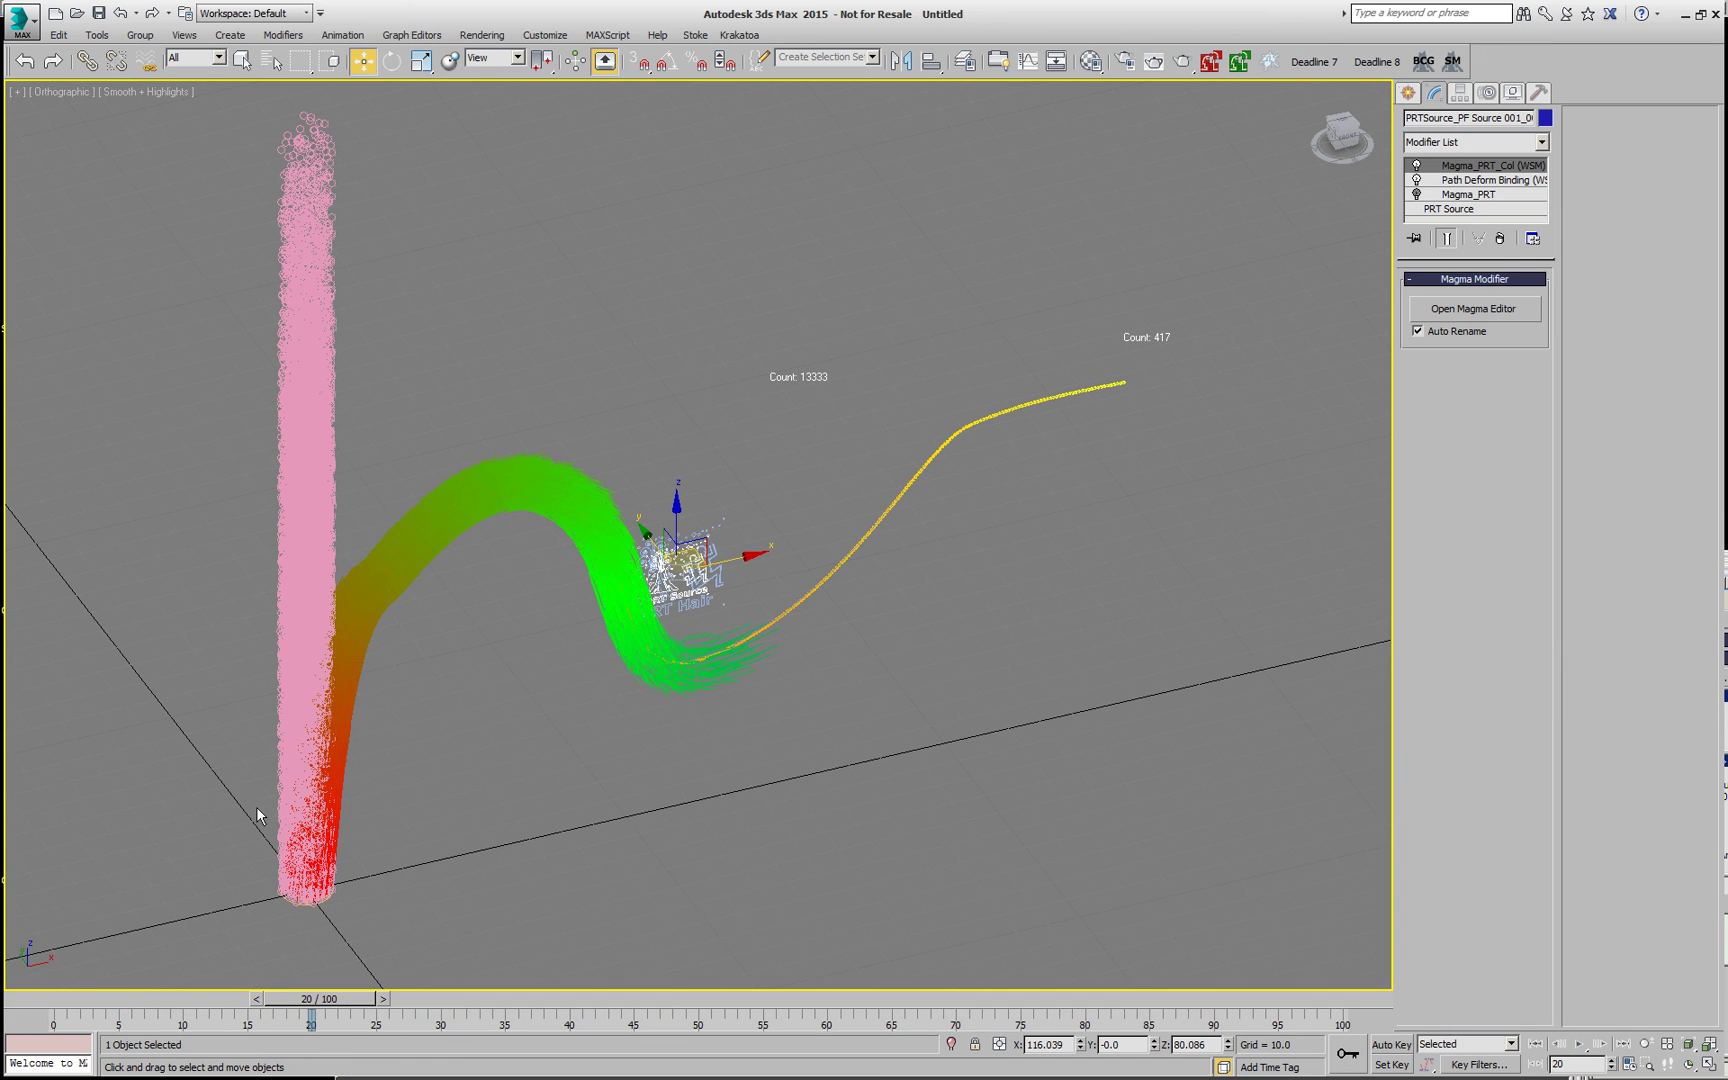
pyautogui.click(319, 410)
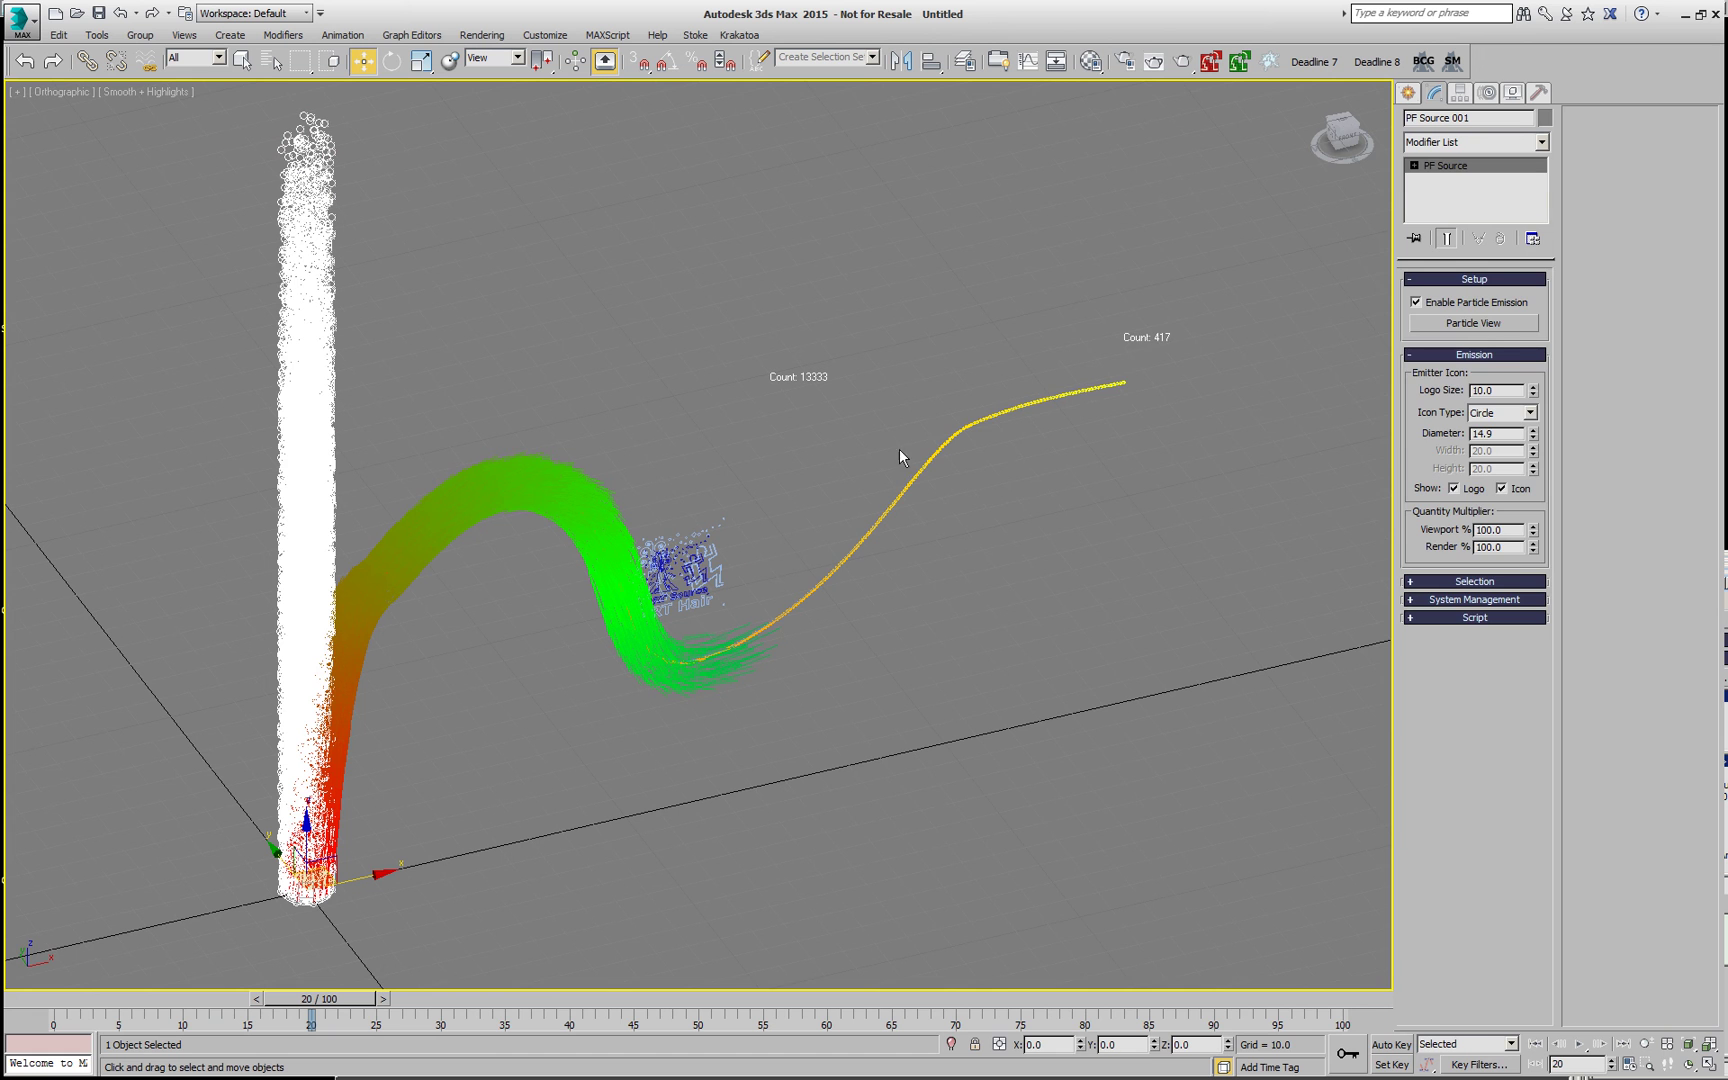
pyautogui.click(1498, 330)
pyautogui.click(1040, 550)
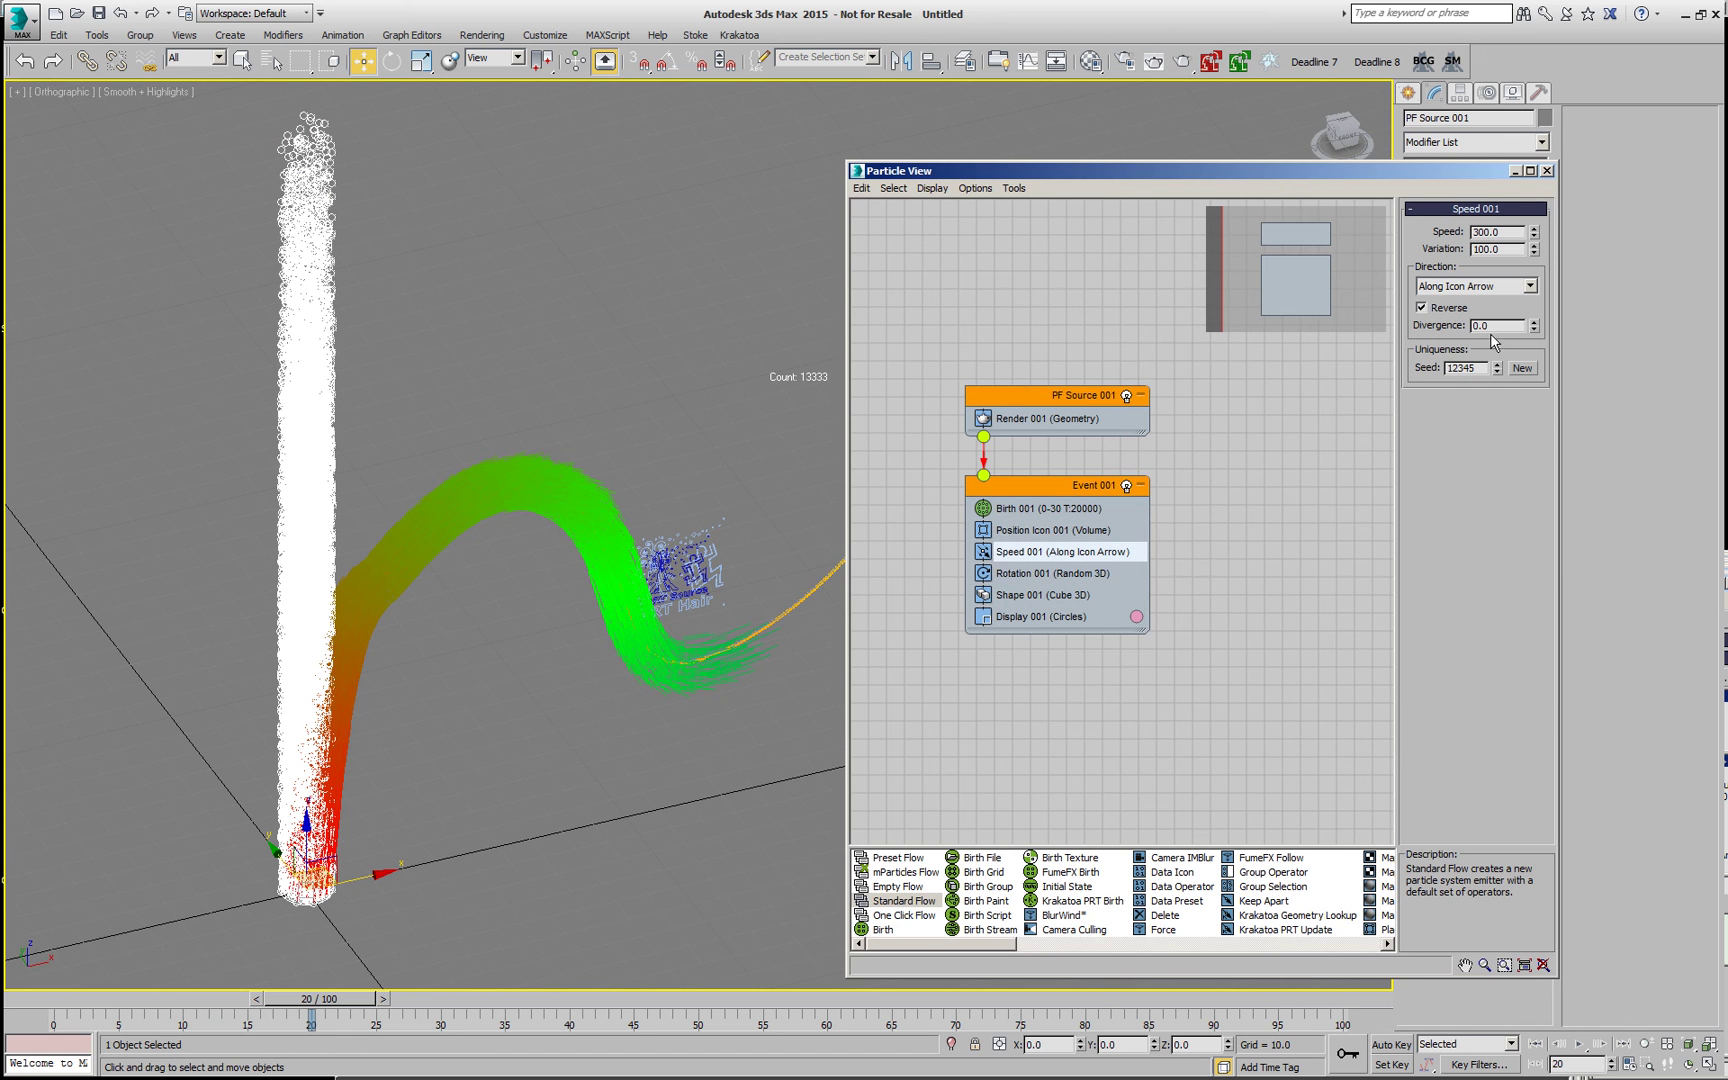
pyautogui.moveTo(1535, 329); pyautogui.dragTo(1535, 270)
# - Scrub the animation, close Particle View, select the hair spline and stop at frame 25
pyautogui.moveTo(57, 1005); pyautogui.dragTo(481, 1013)
pyautogui.press('w')
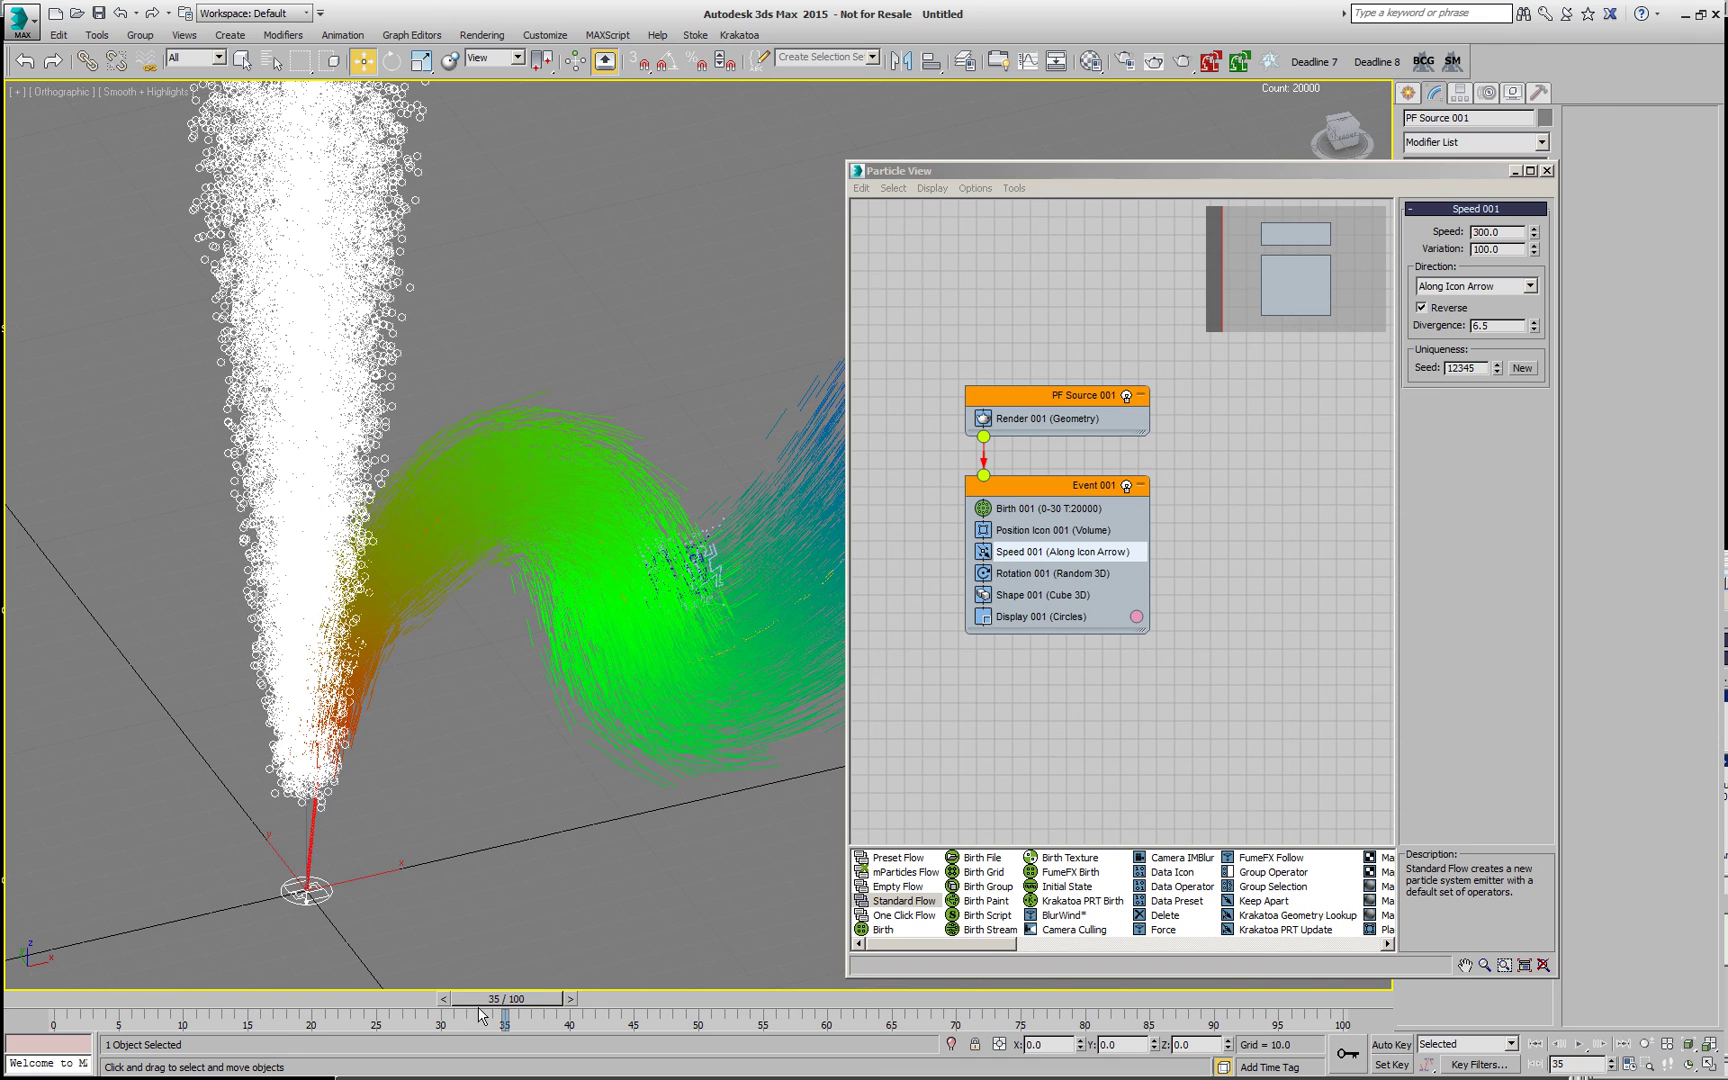
pyautogui.click(305, 1006)
pyautogui.press('q')
pyautogui.moveTo(305, 1006)
pyautogui.mouseDown()
pyautogui.moveTo(72, 1010)
pyautogui.moveTo(272, 1013)
pyautogui.mouseUp()
pyautogui.press('w')
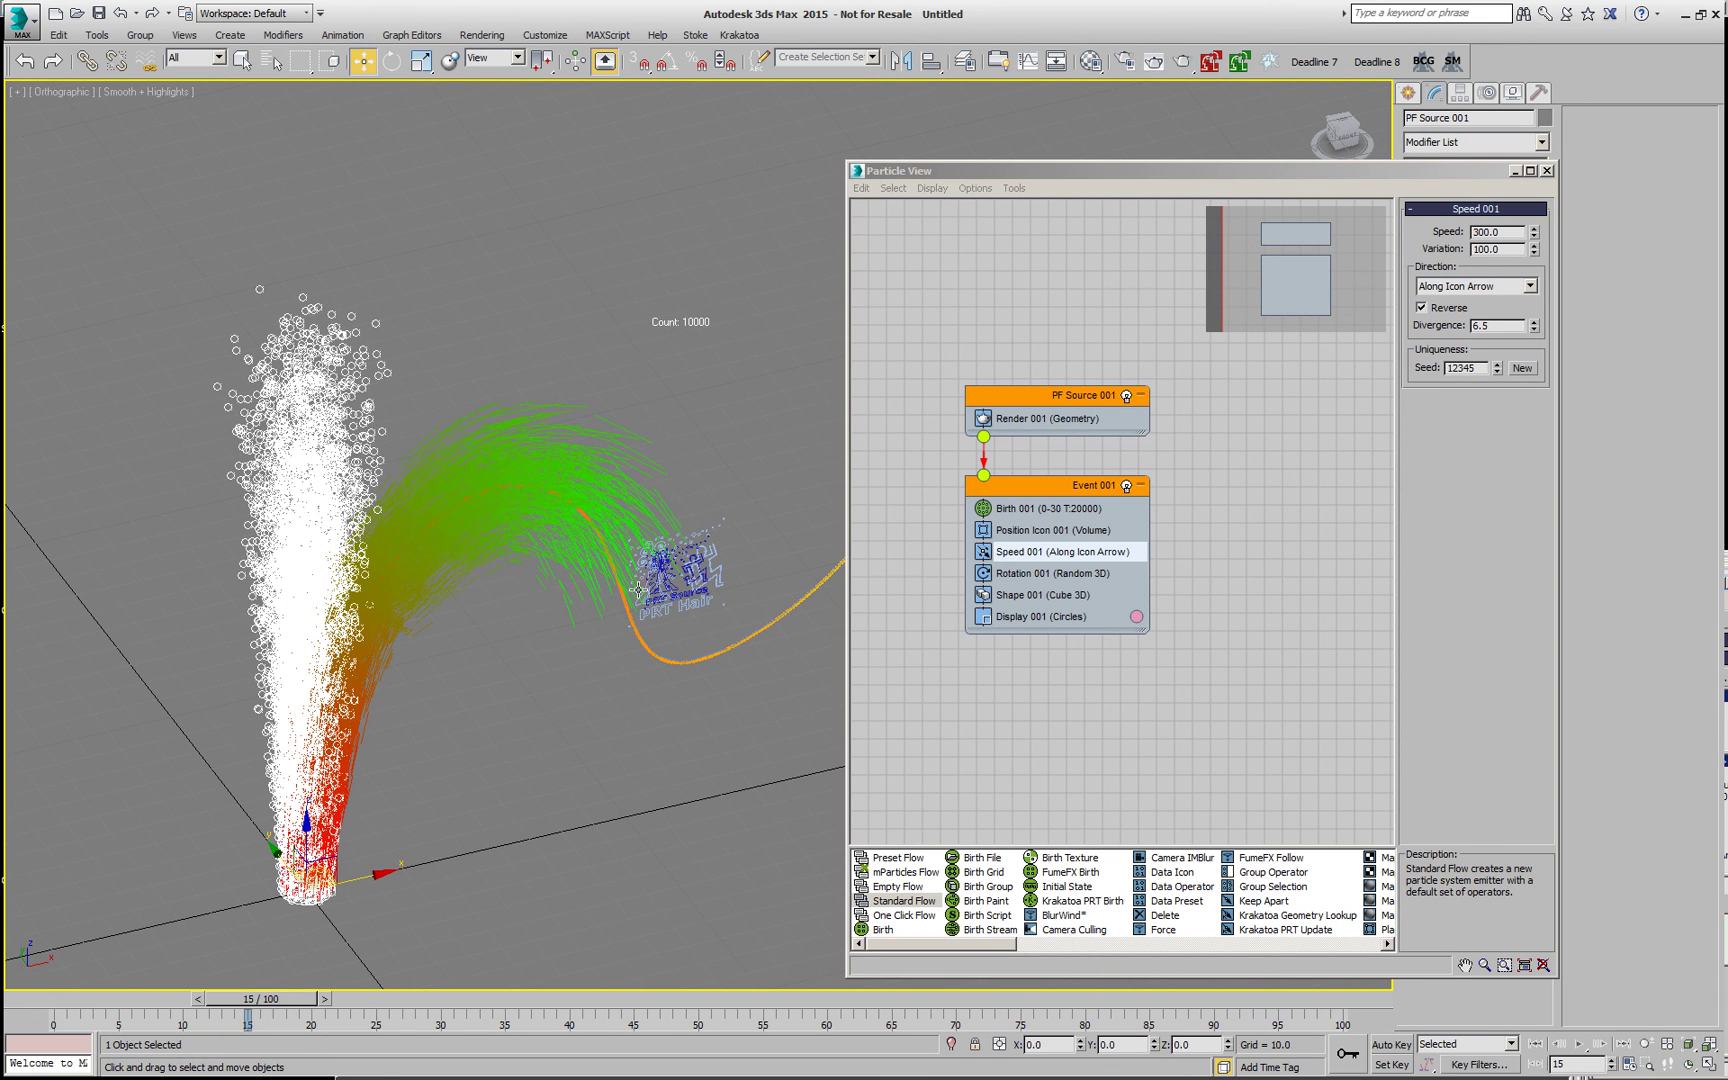
pyautogui.click(1547, 170)
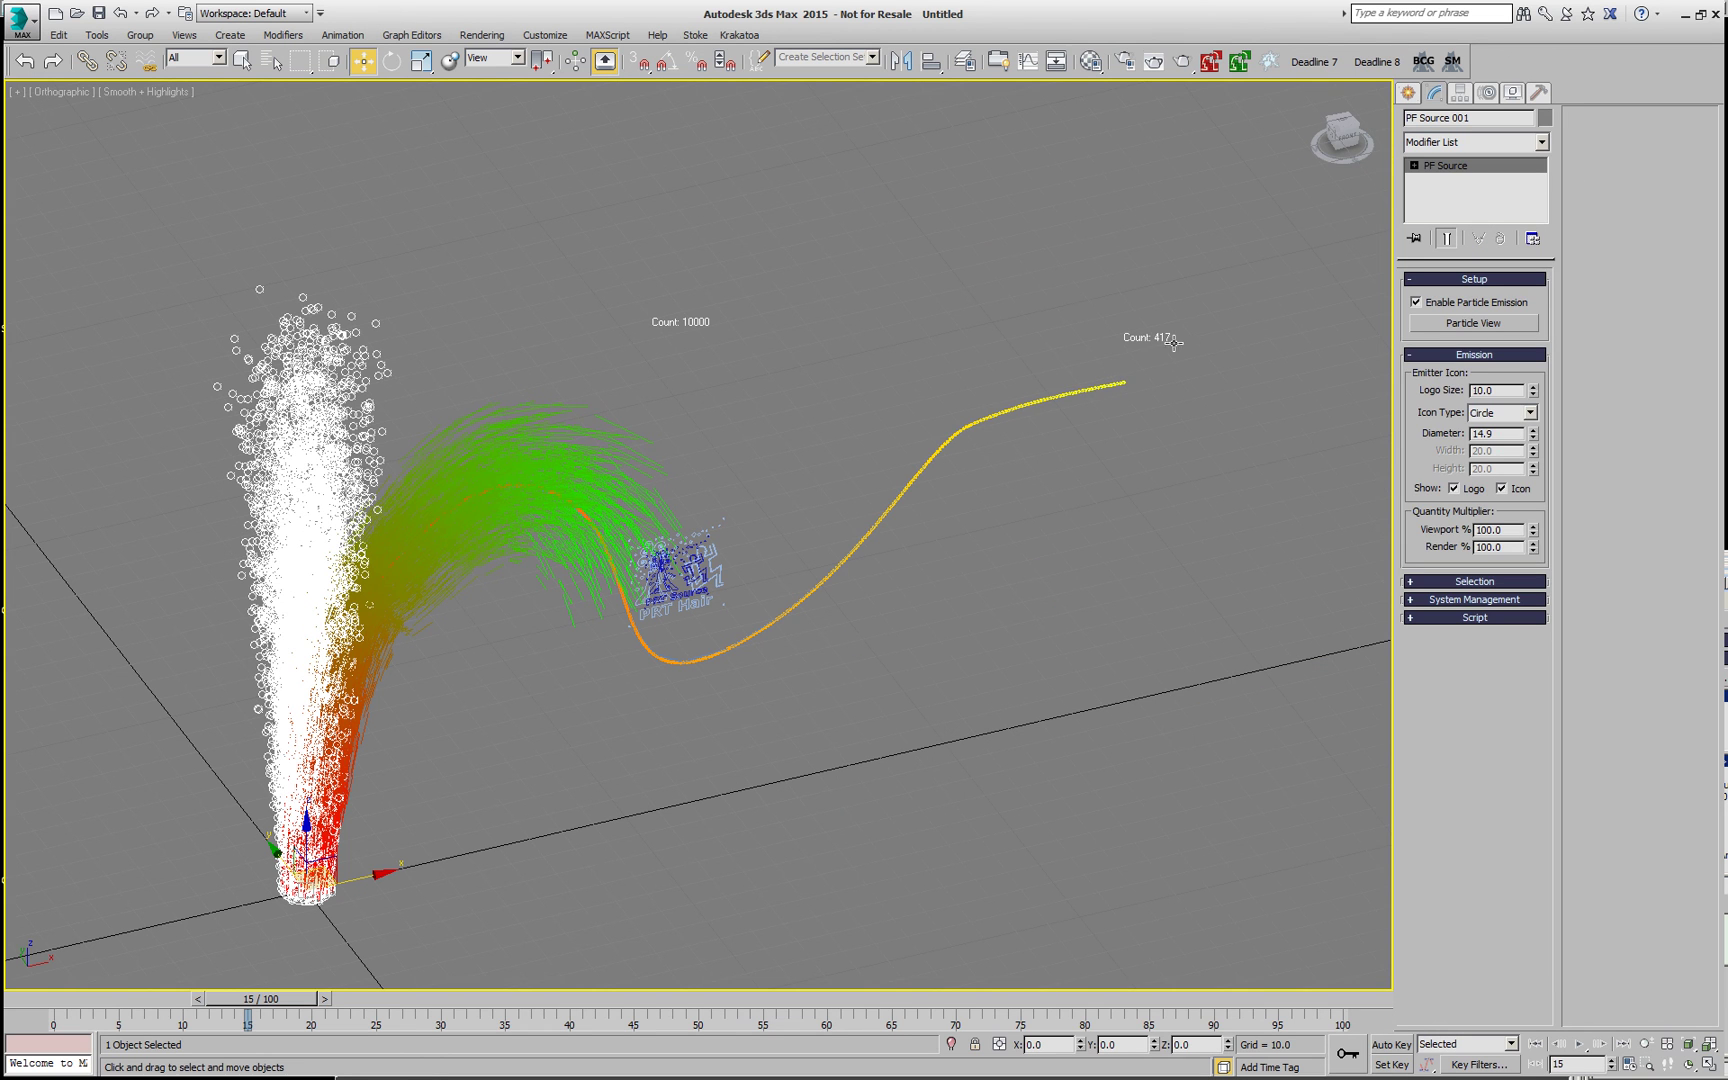
pyautogui.click(963, 424)
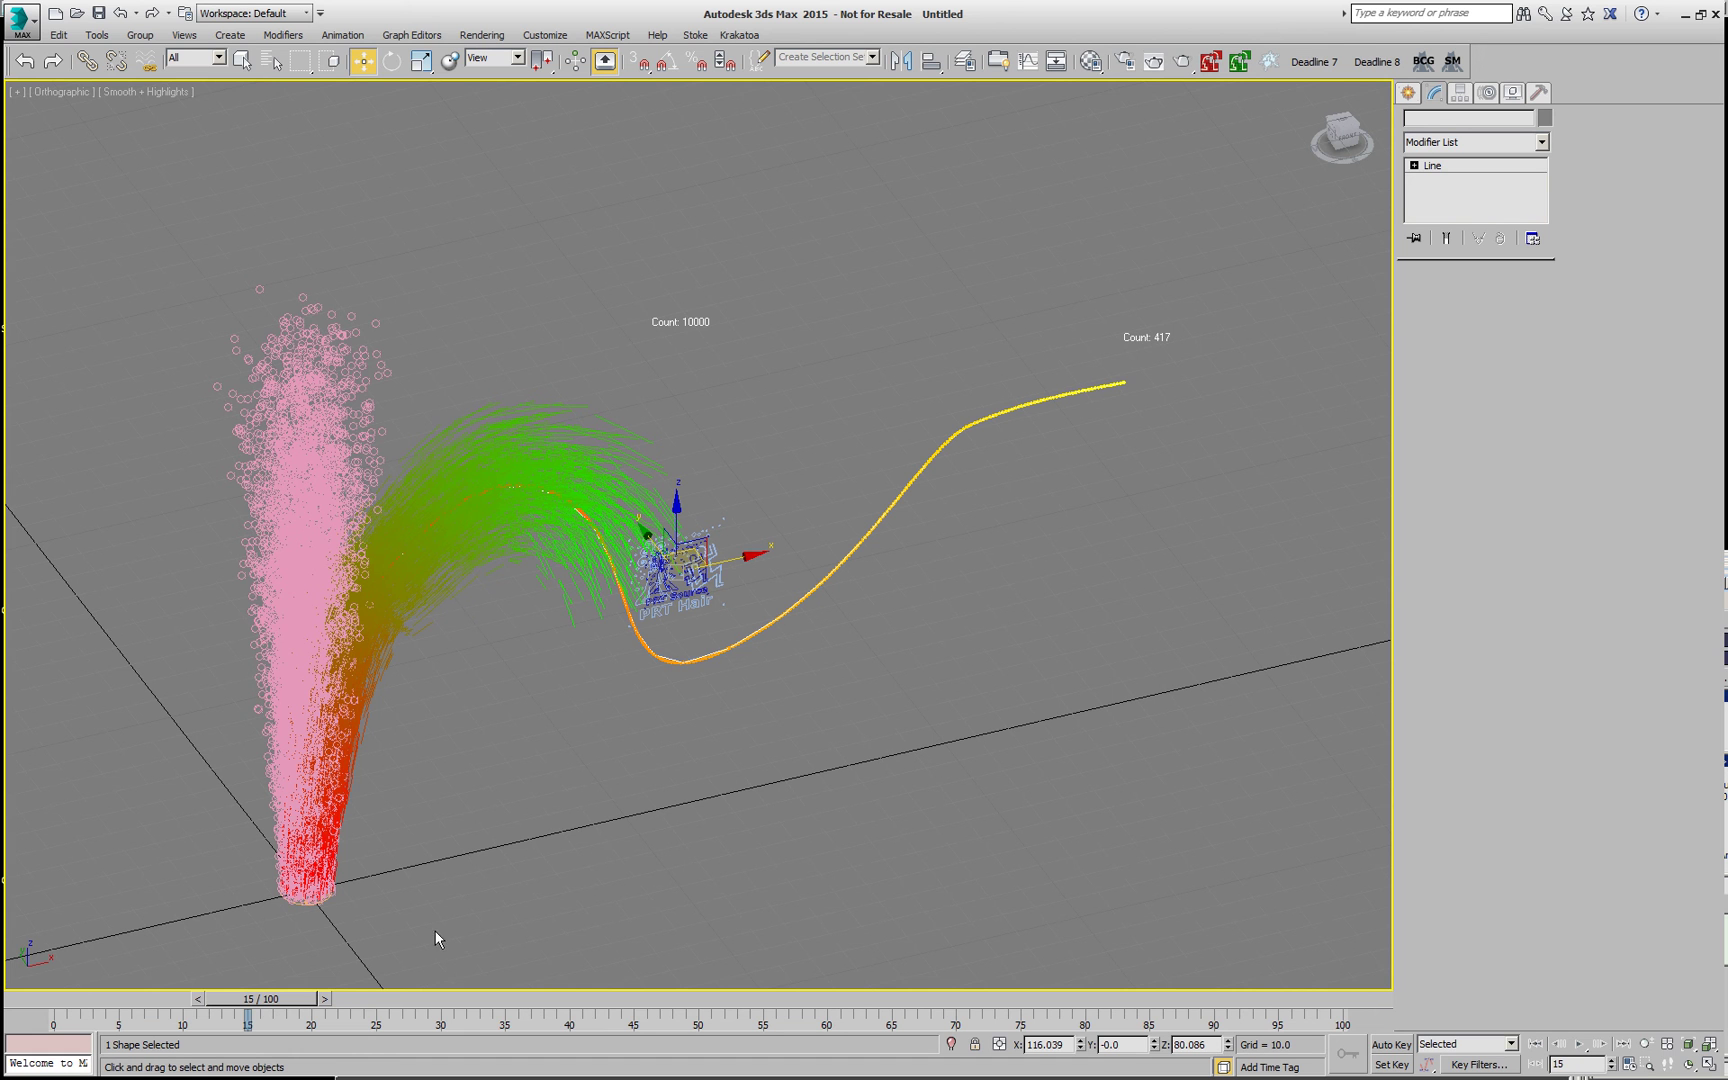
pyautogui.moveTo(287, 998); pyautogui.dragTo(404, 1003)
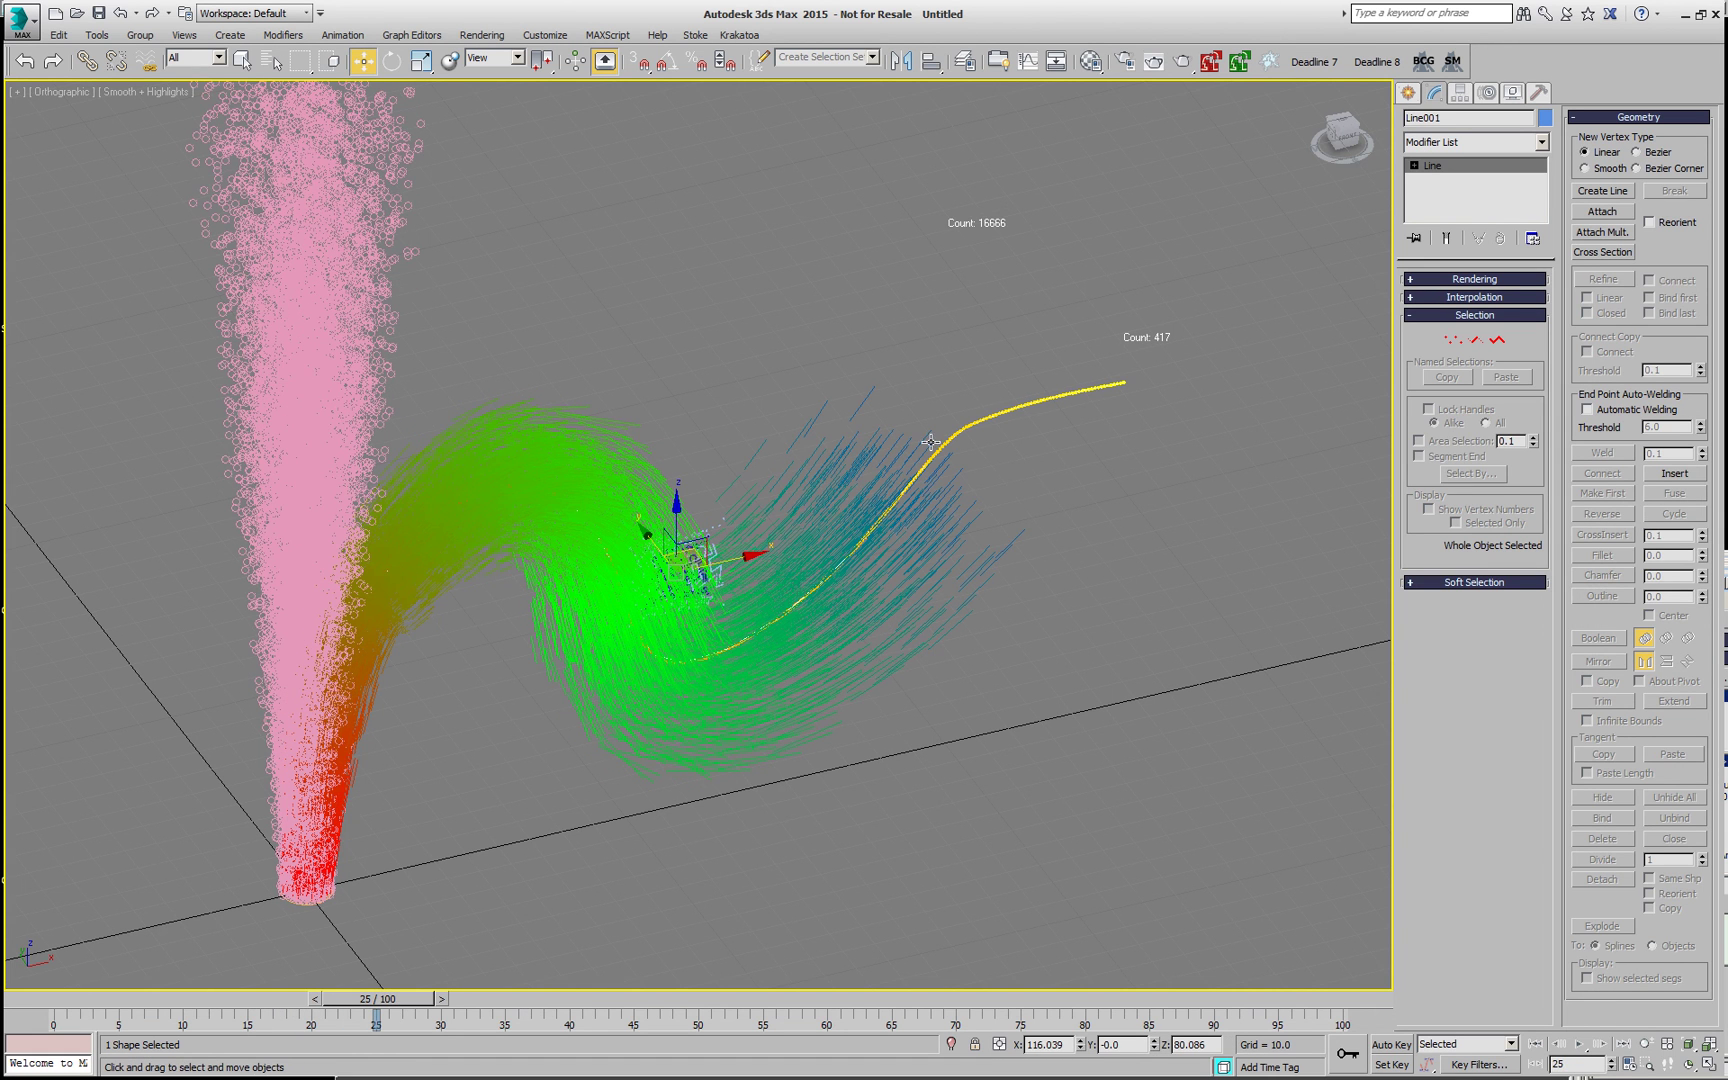